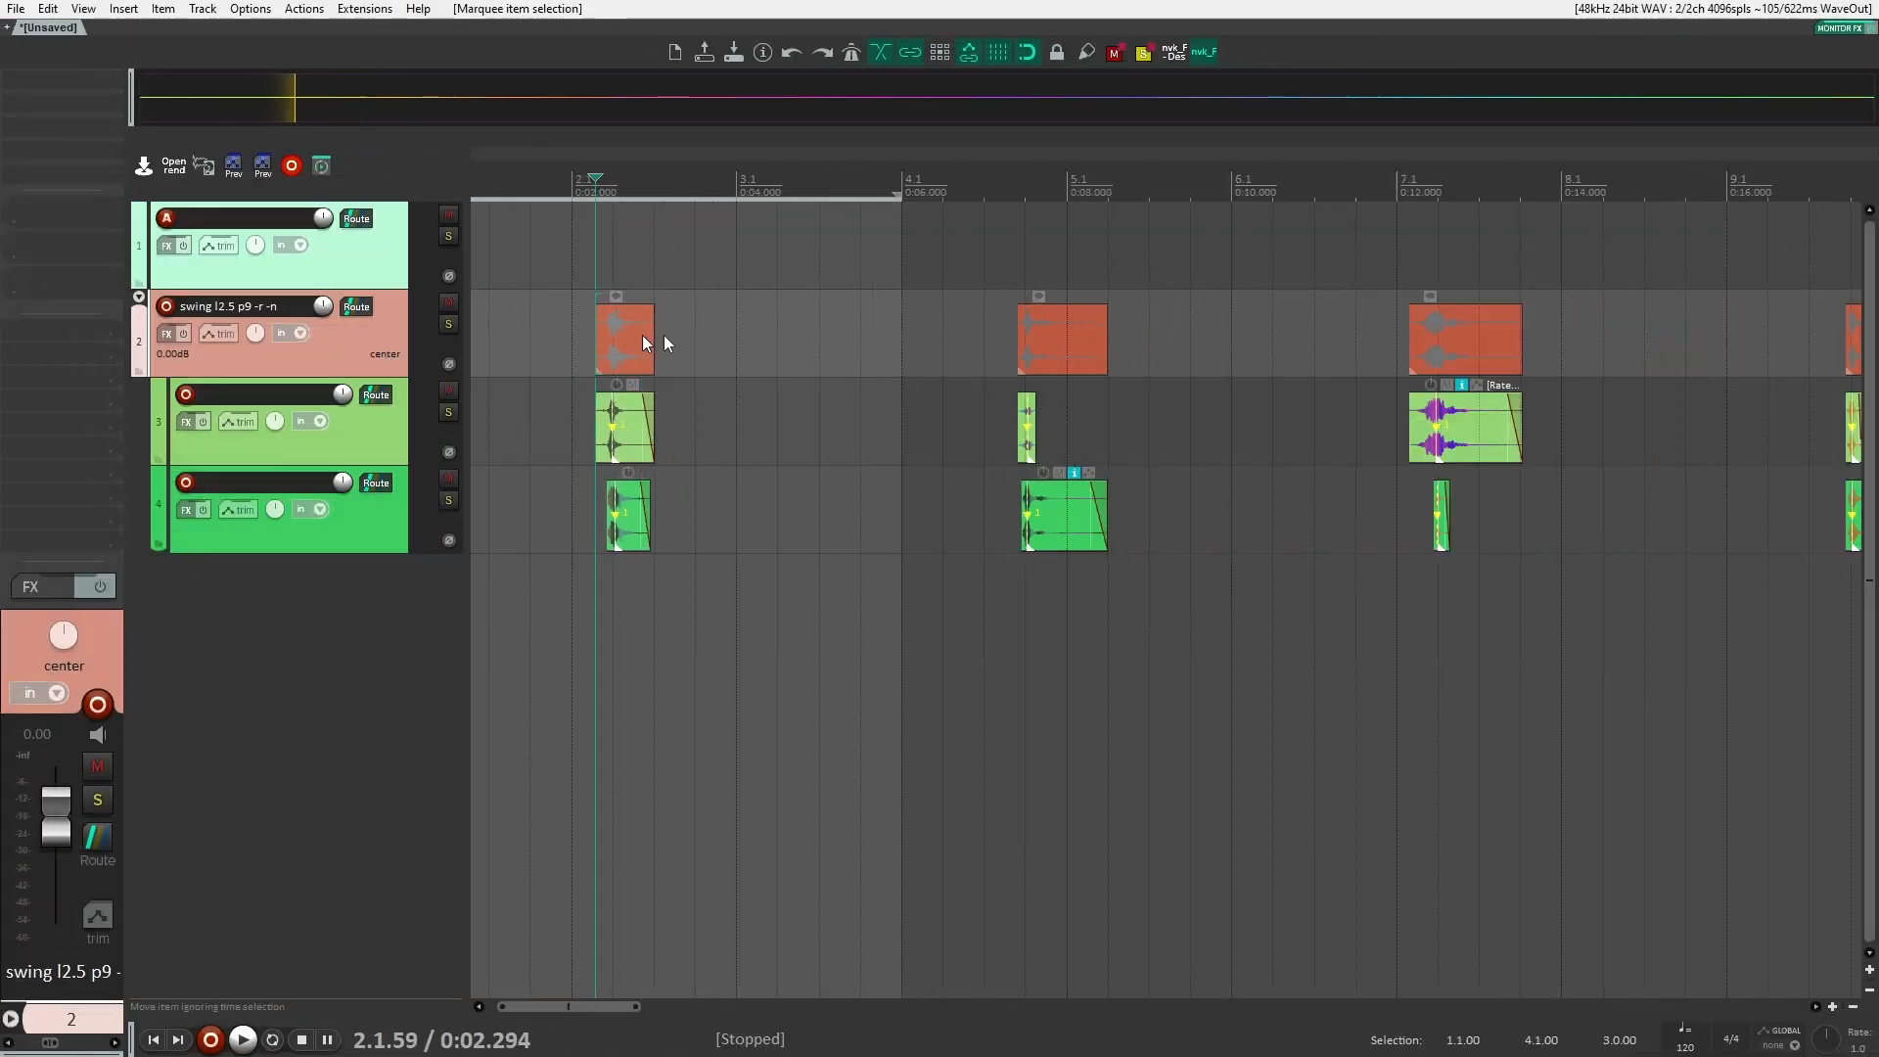
Delete the empty track above the "swing l2.5 p9 -r -n" folder track.
key(Delete)
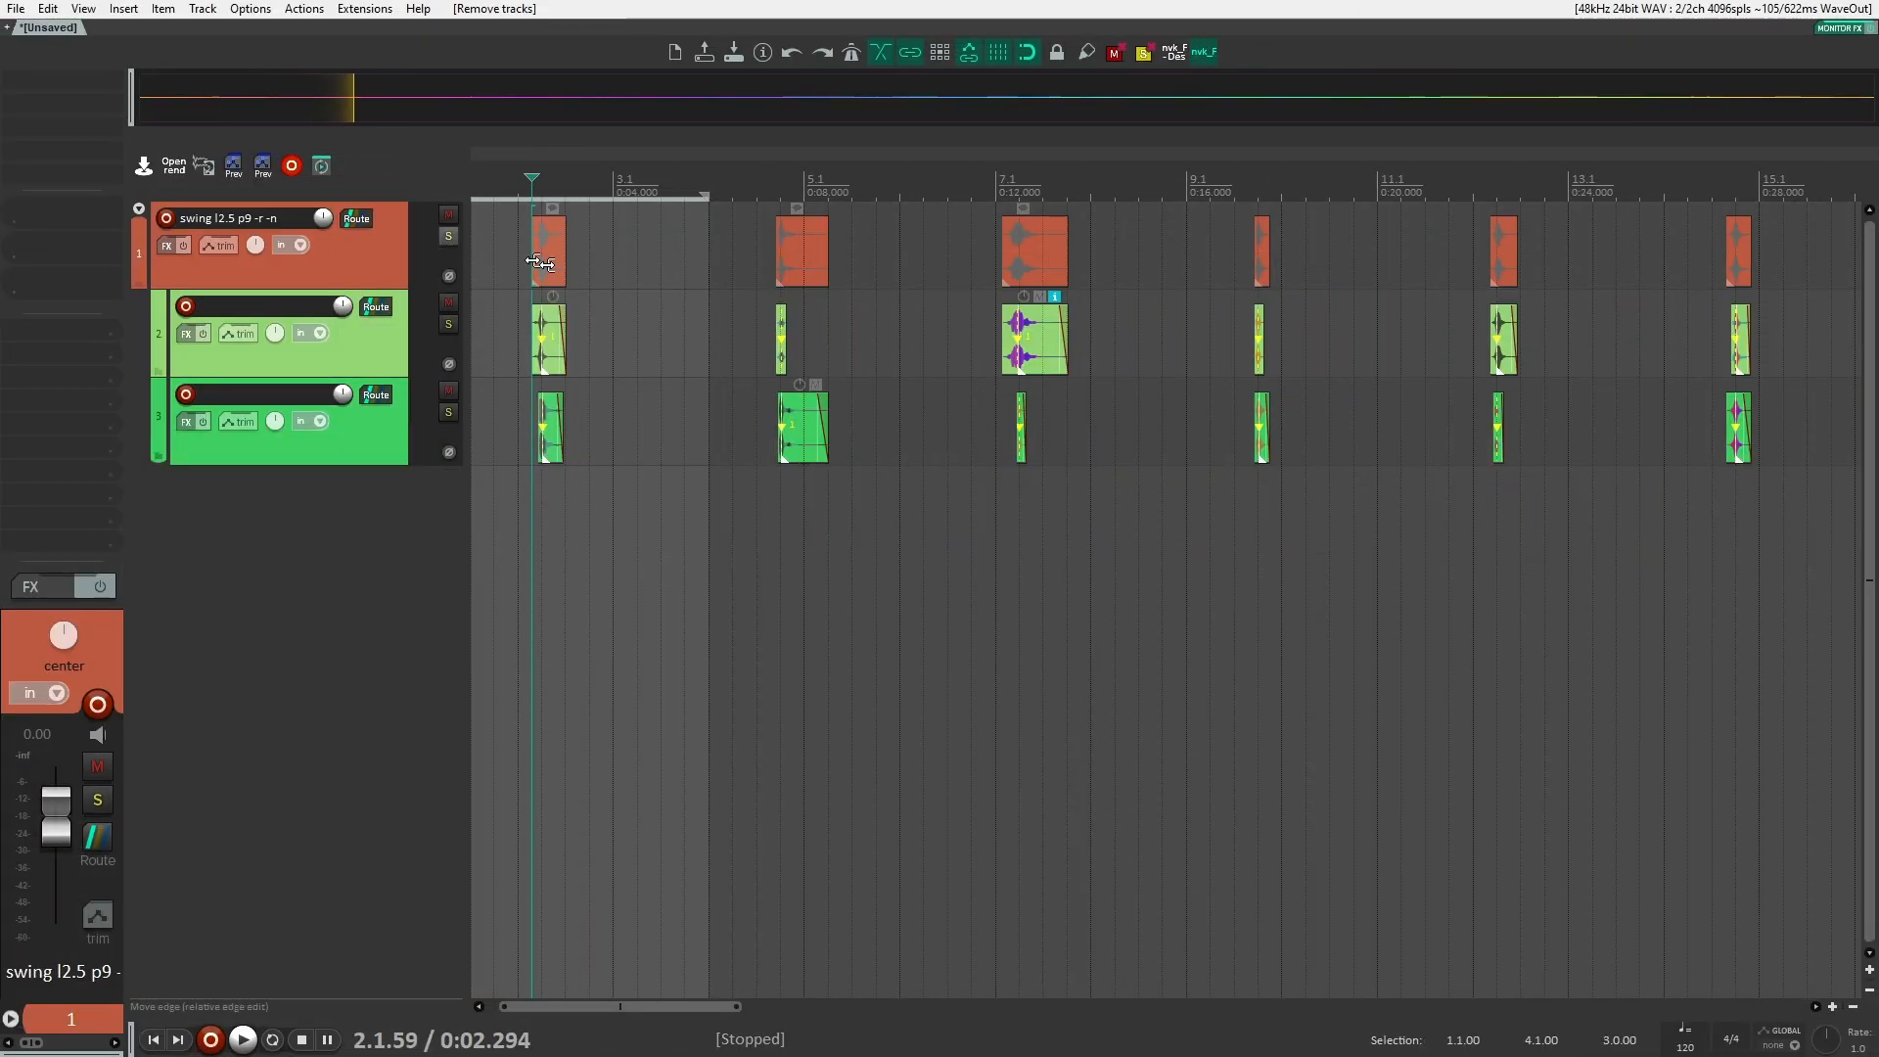
scroll(620, 309, down, 2)
scroll(496, 266, down, 2)
Add the ReCenter effect to the "swing l2.5 p9 -r -n" folder track and set its width to 64%.
click(338, 259)
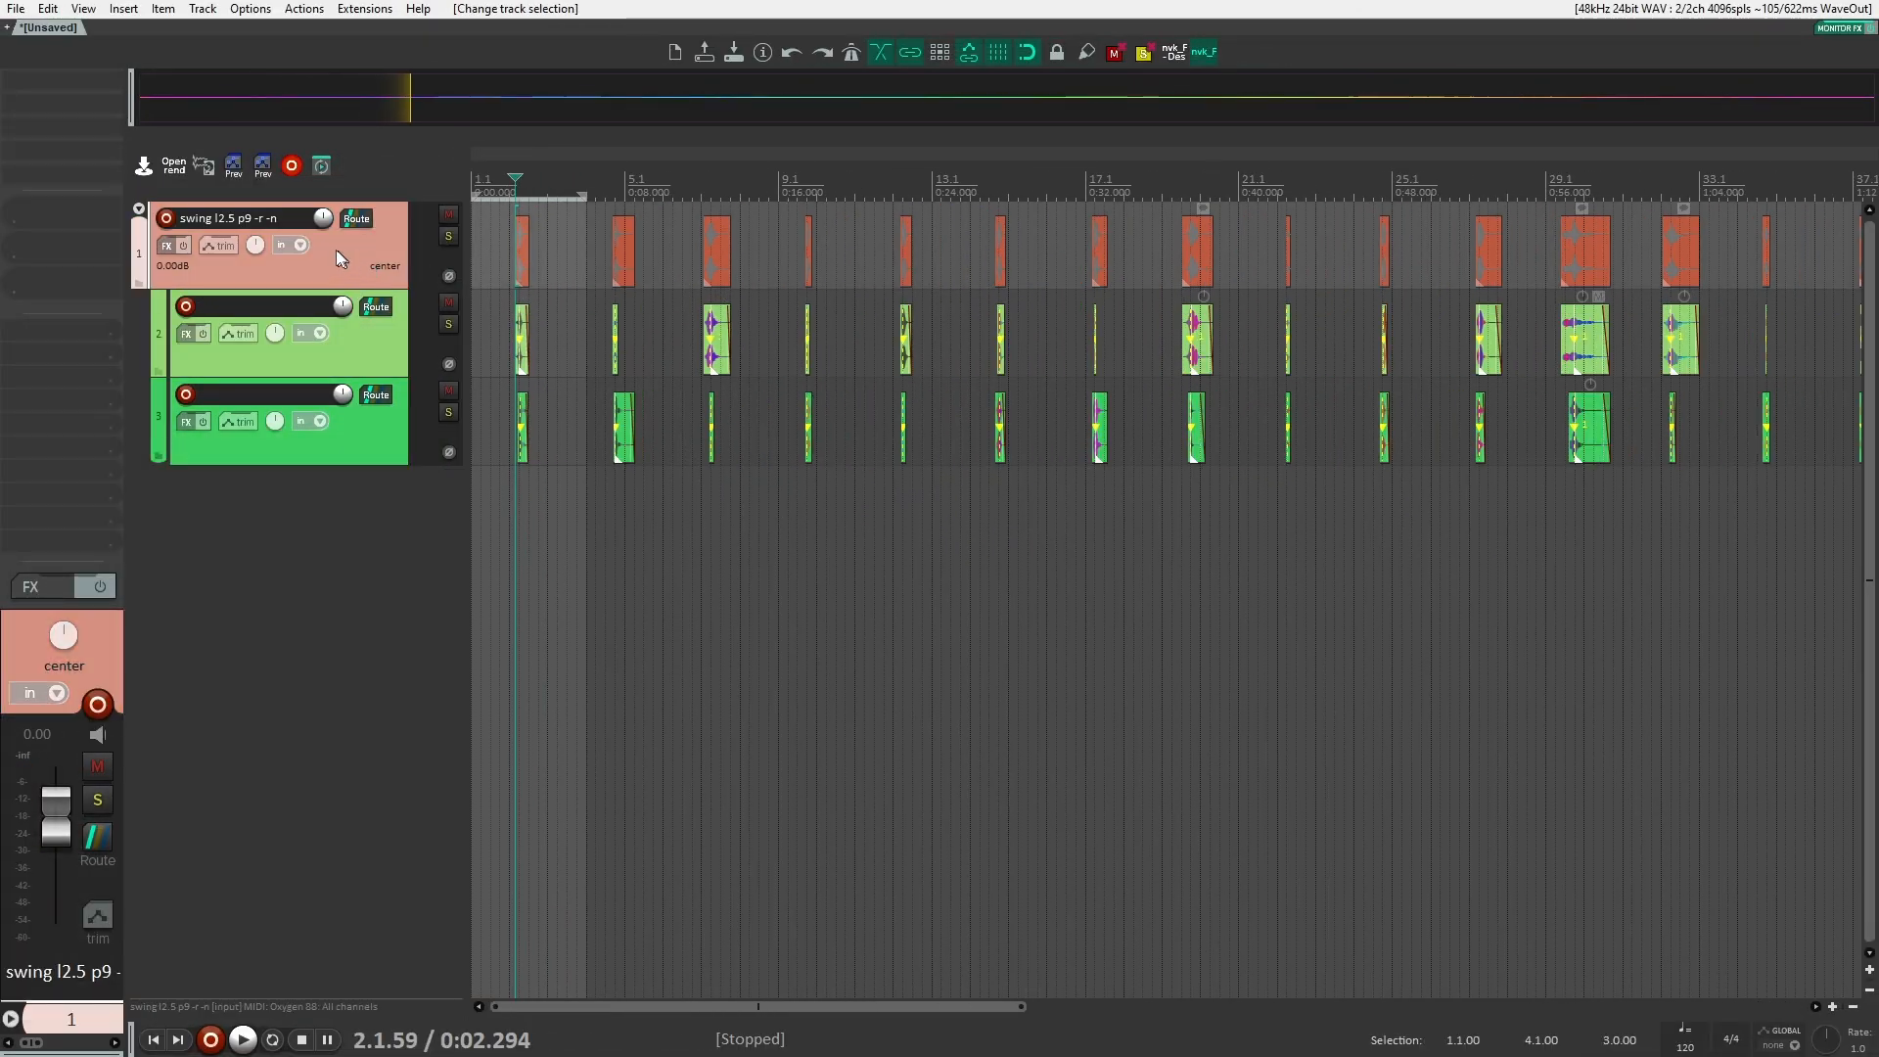
click(99, 82)
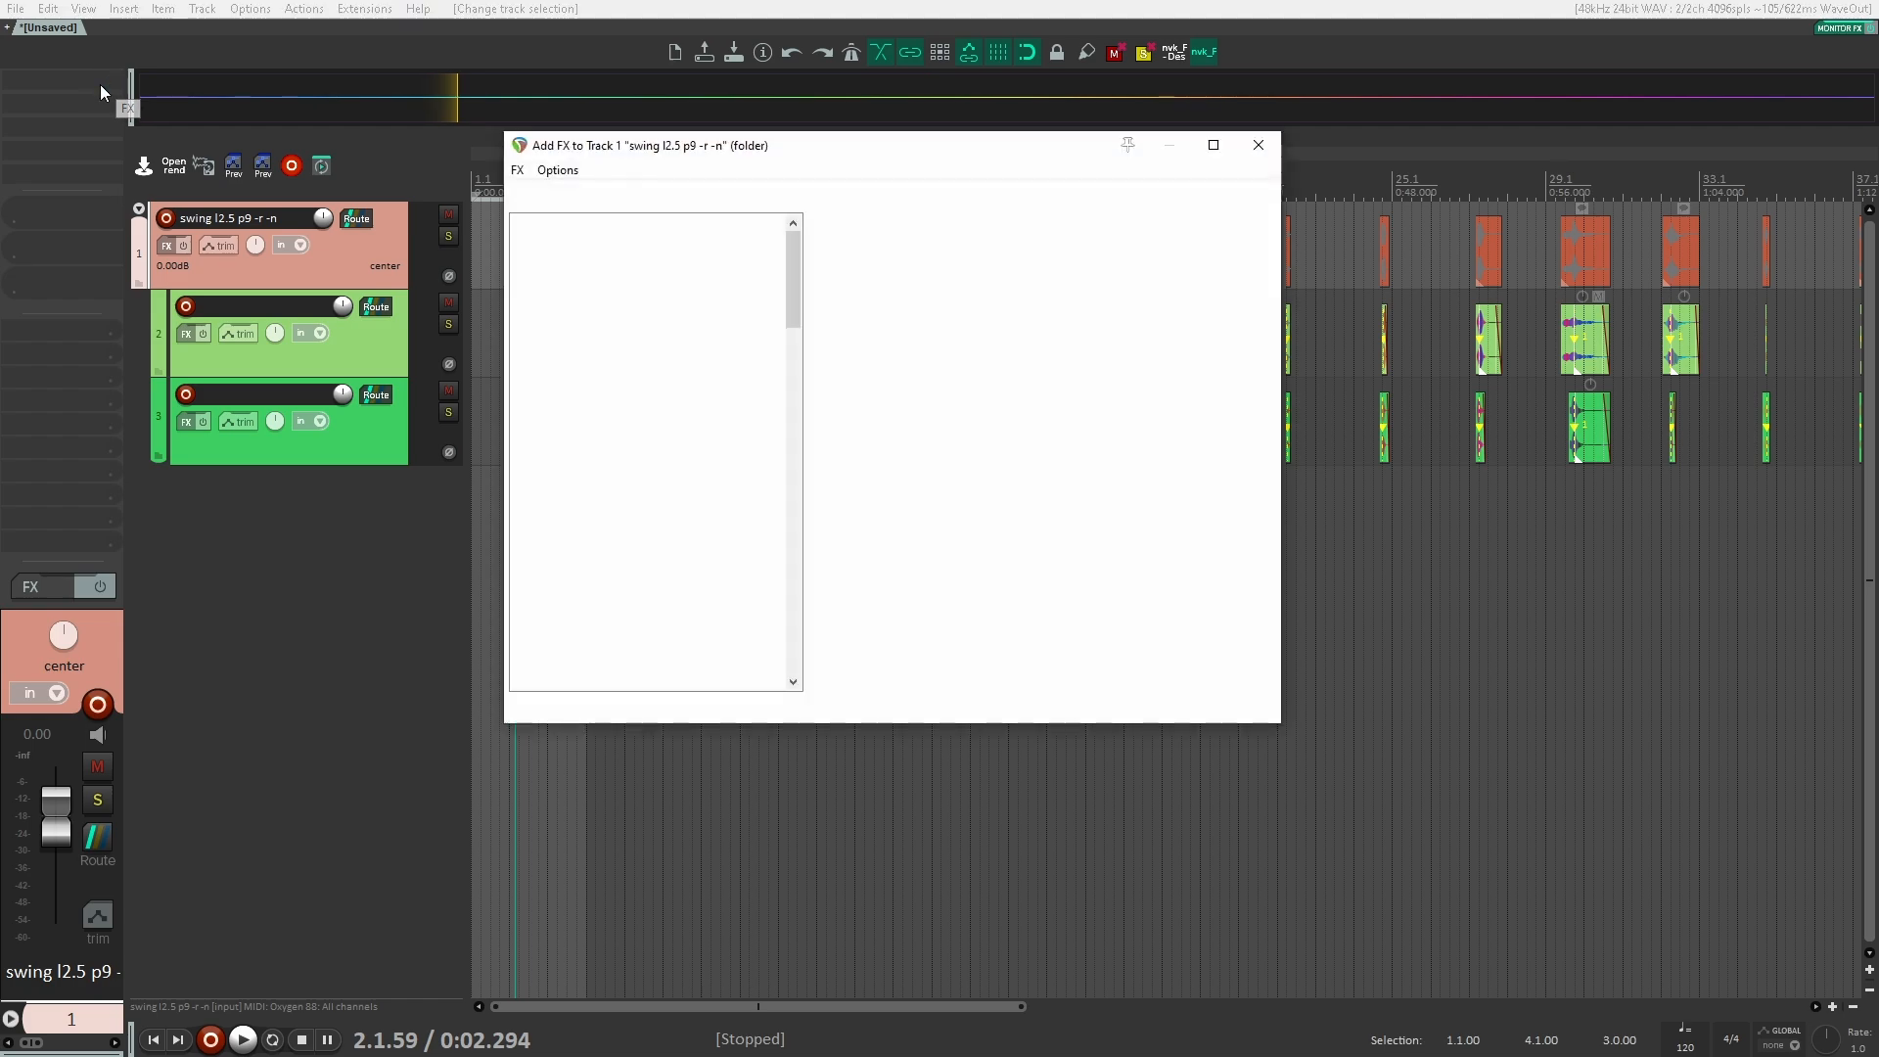
text(recenter)
key(Return)
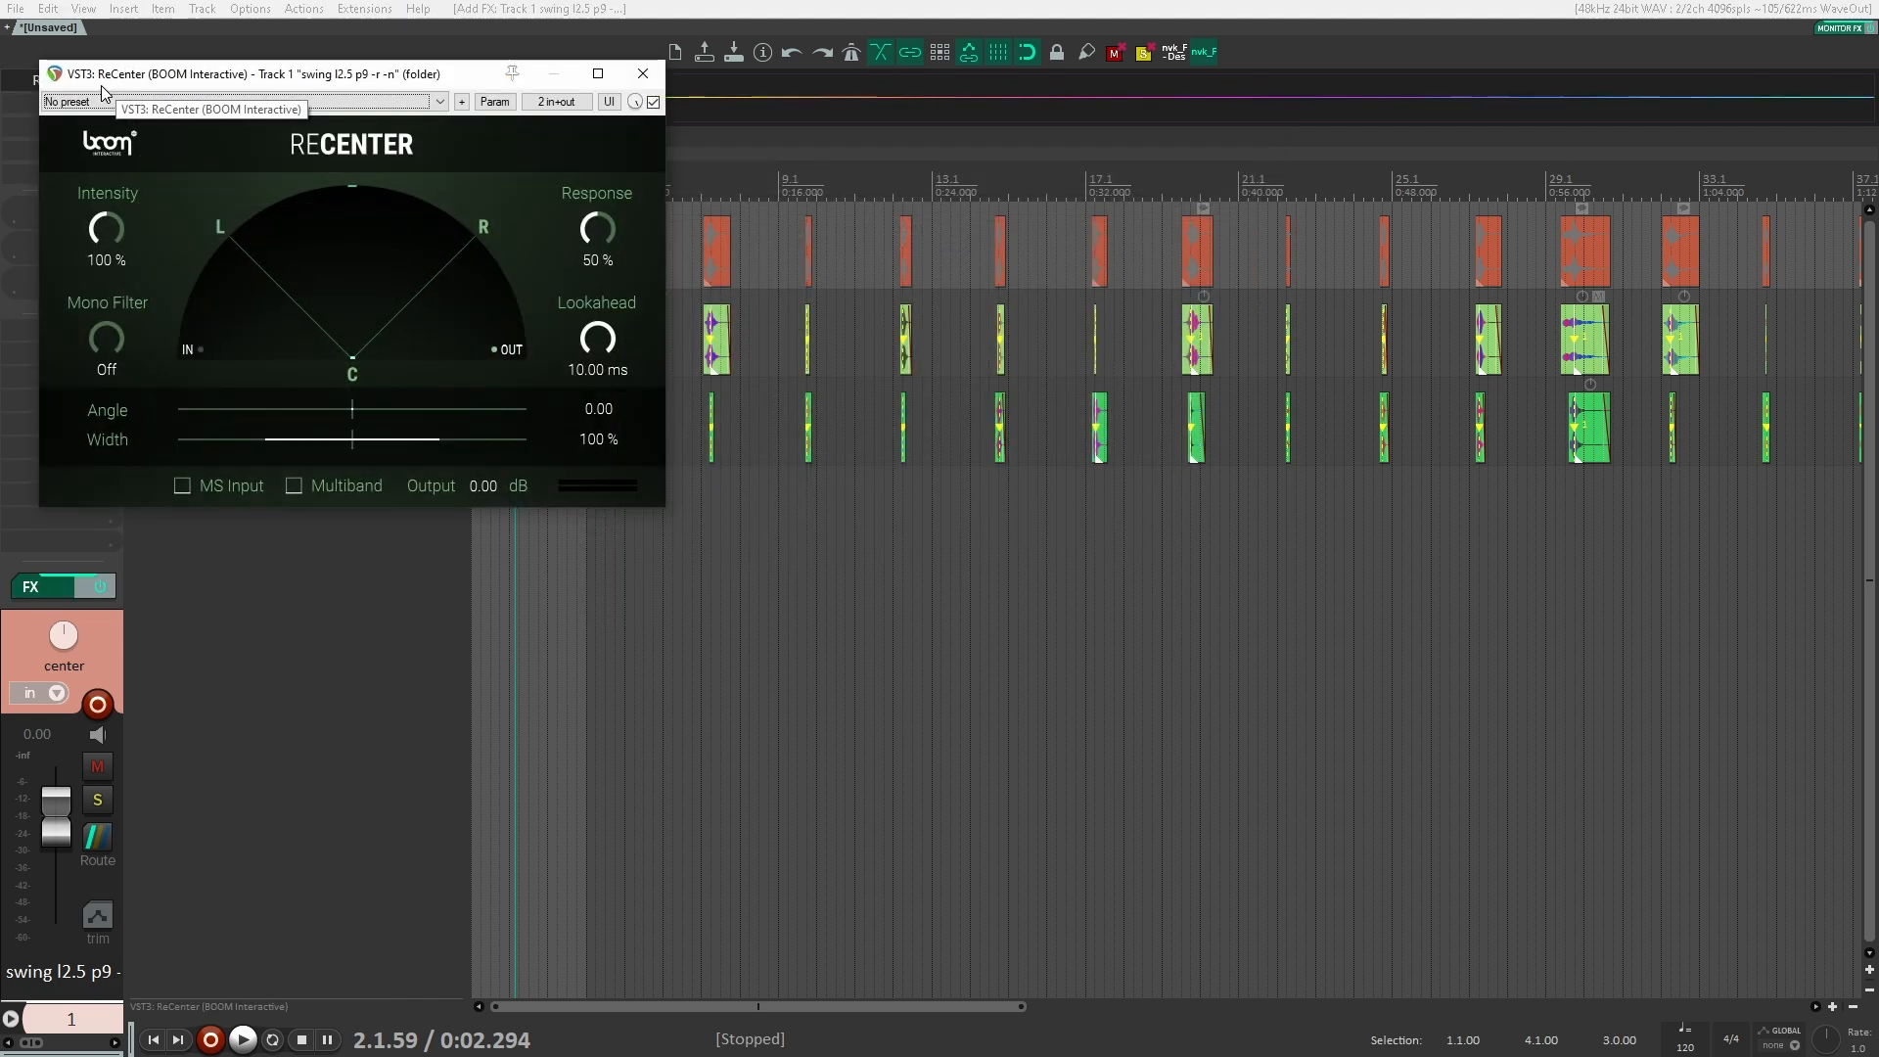
drag(337, 433, 391, 453)
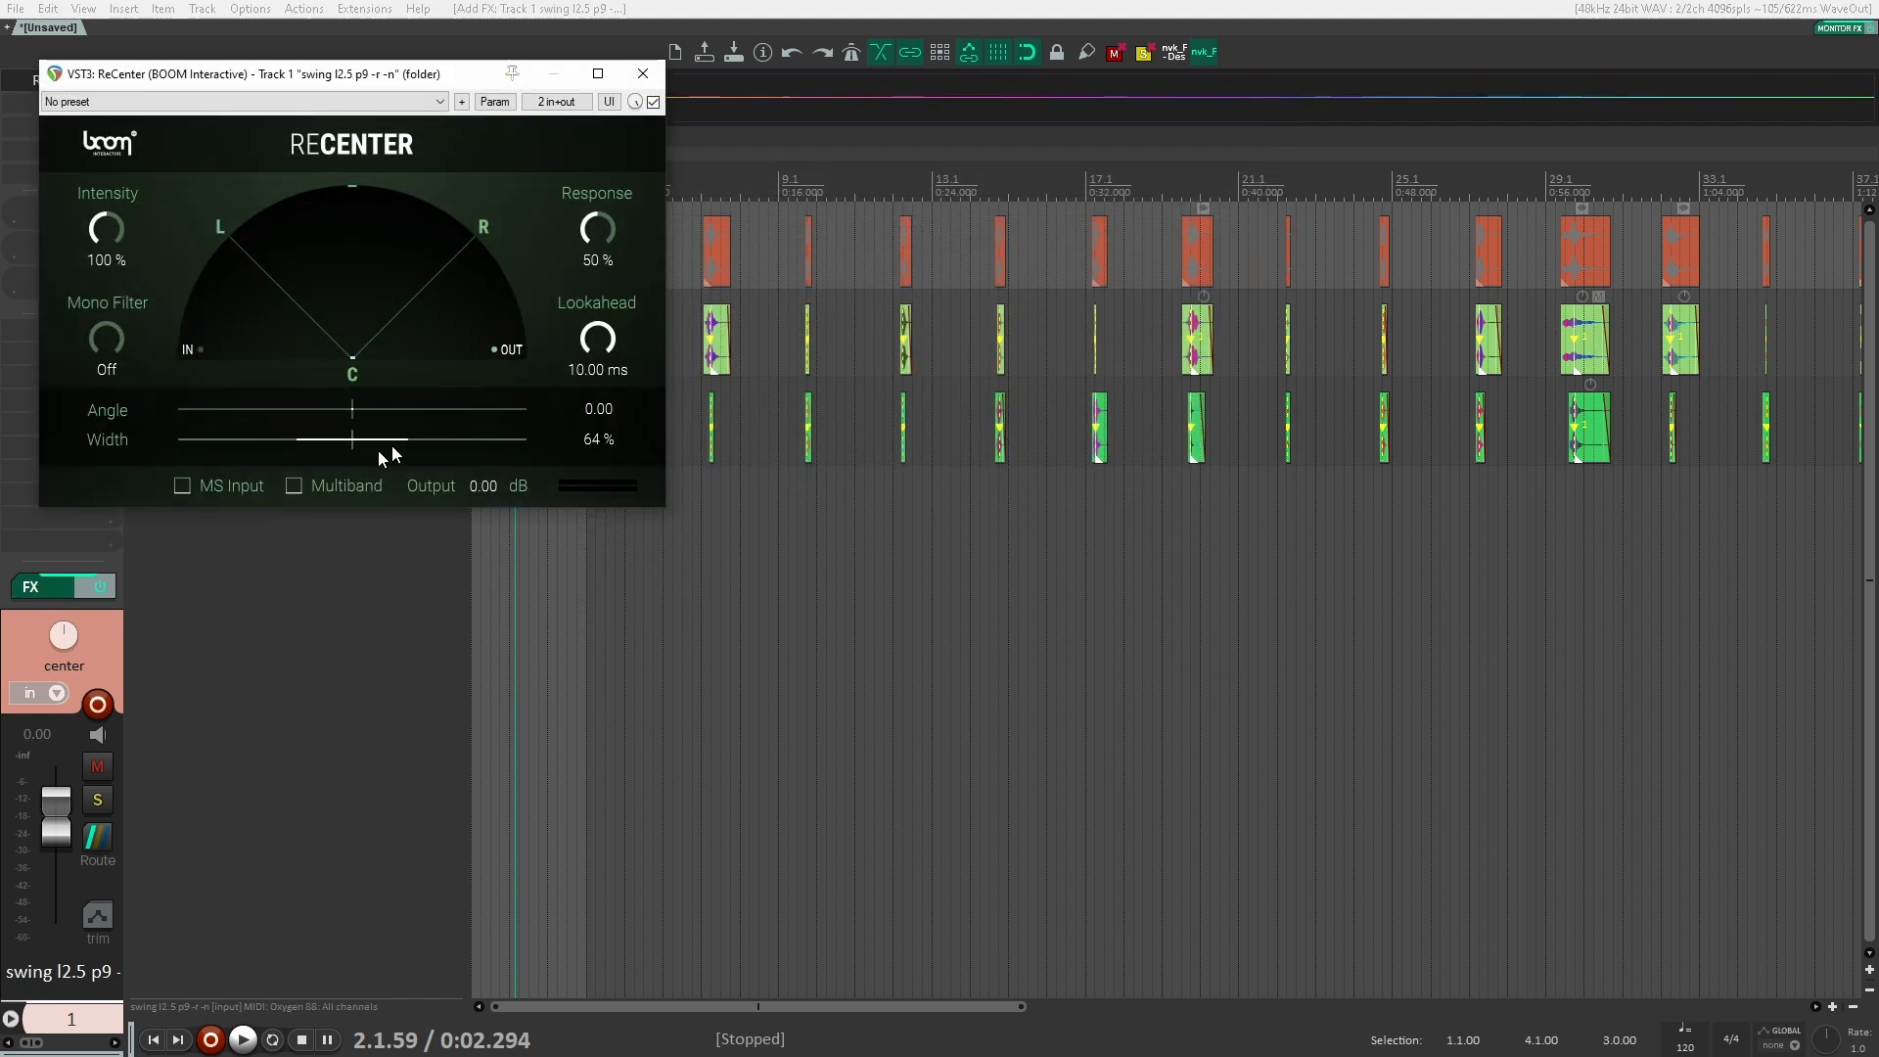
click(643, 73)
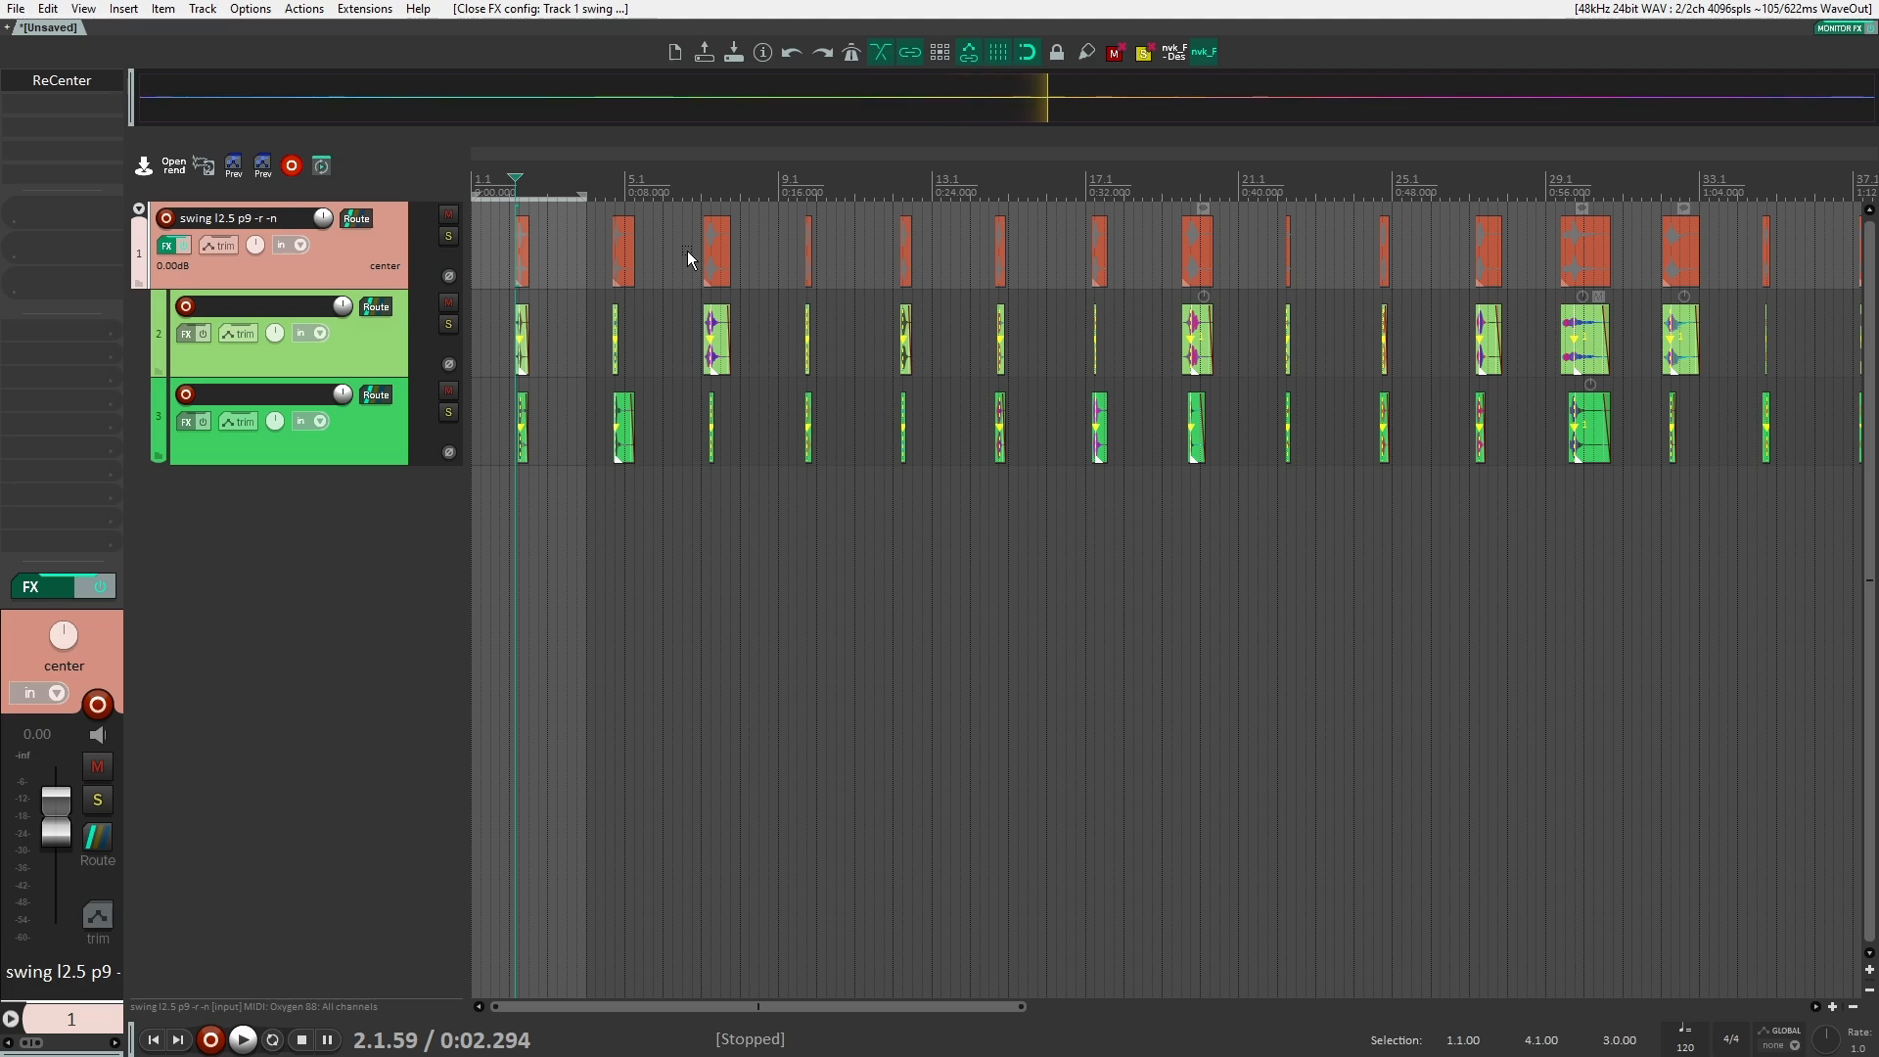
Go to the first swing variation near the project start and play it back.
scroll(688, 260, up, 8)
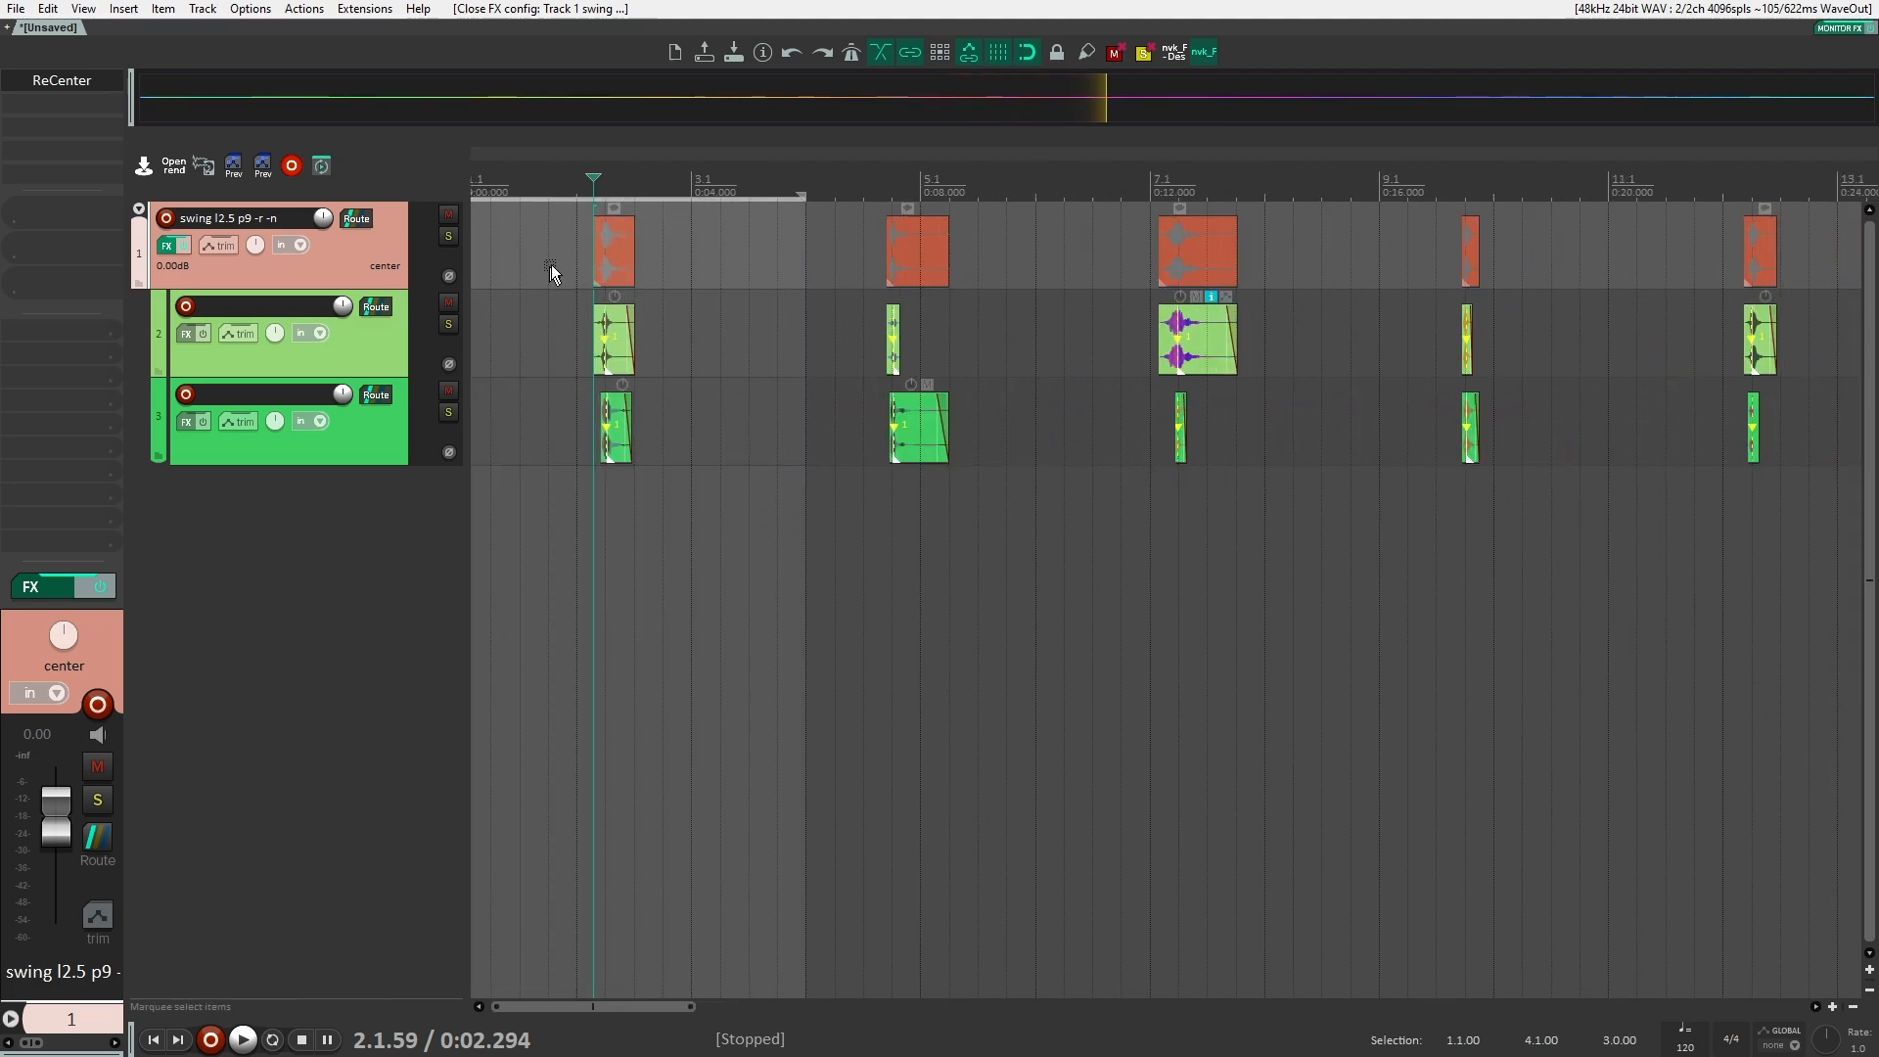
scroll(597, 245, up, 3)
click(591, 239)
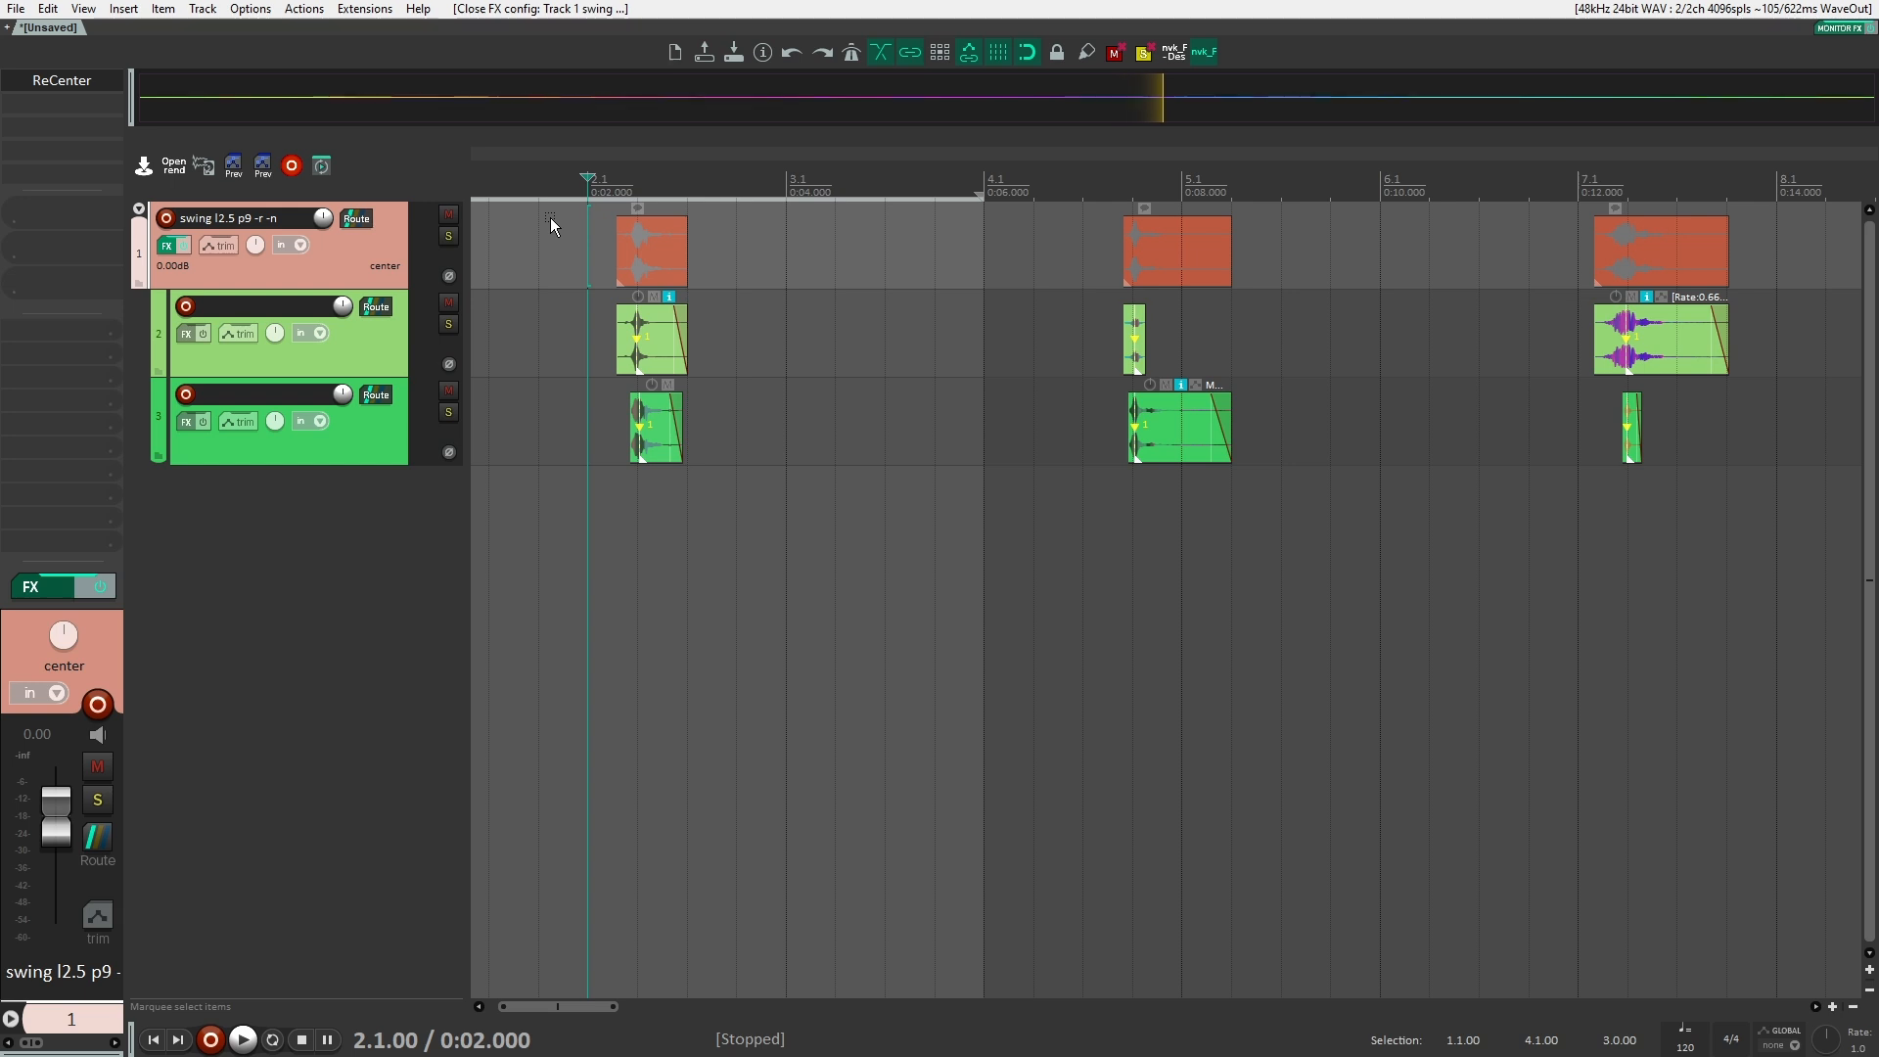
key(Right)
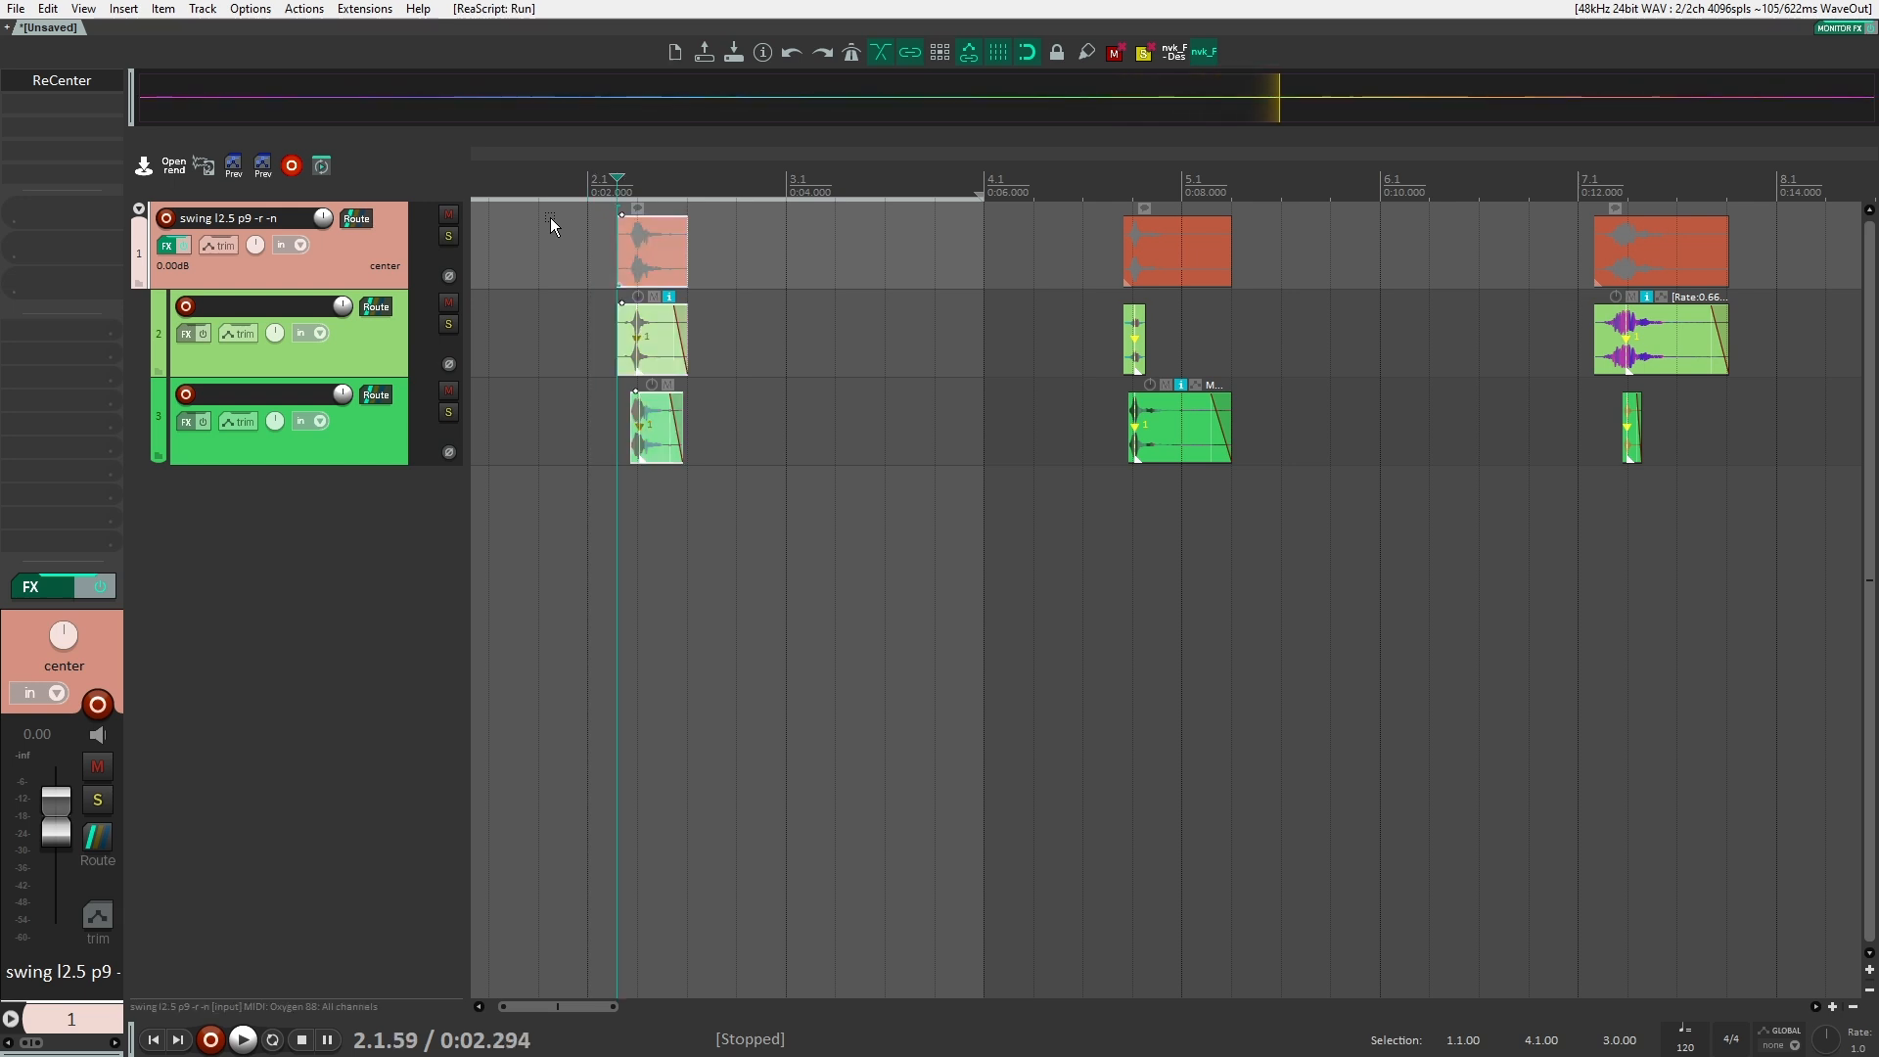
scroll(550, 217, down, 2)
key(space)
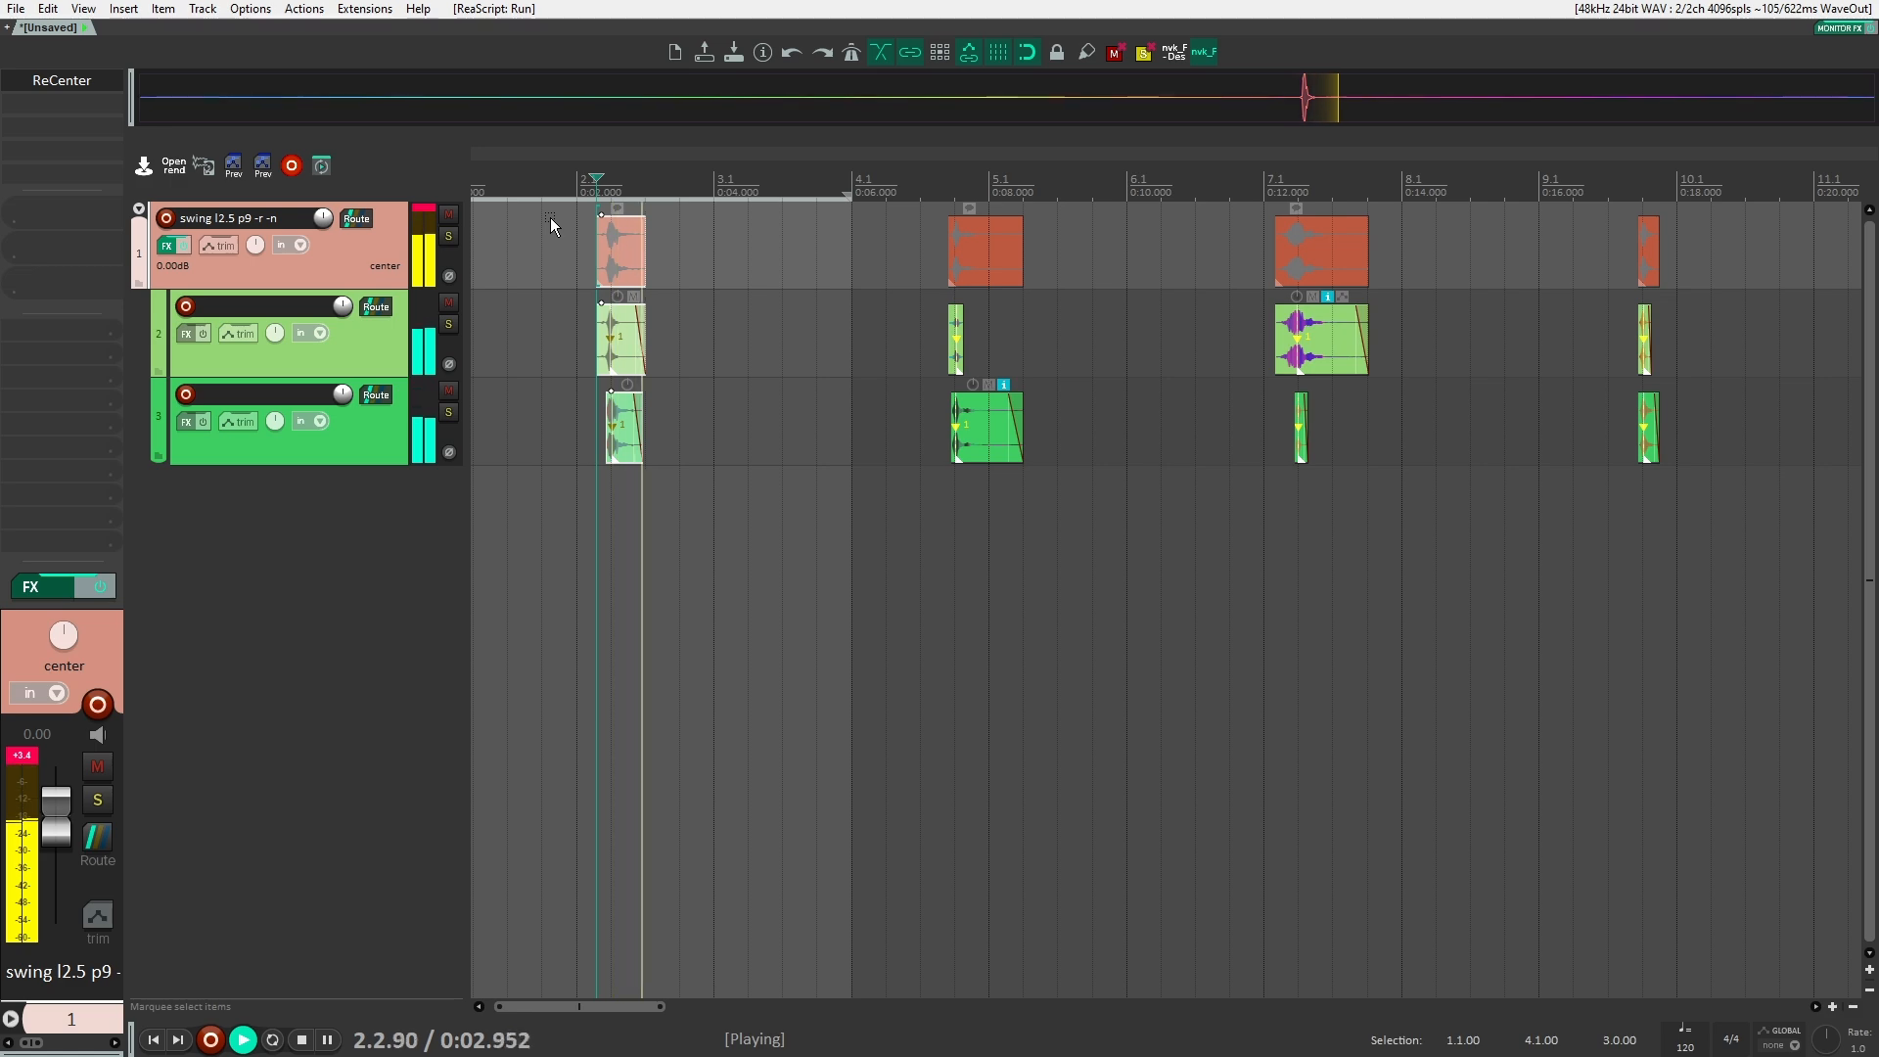
scroll(550, 217, down, 2)
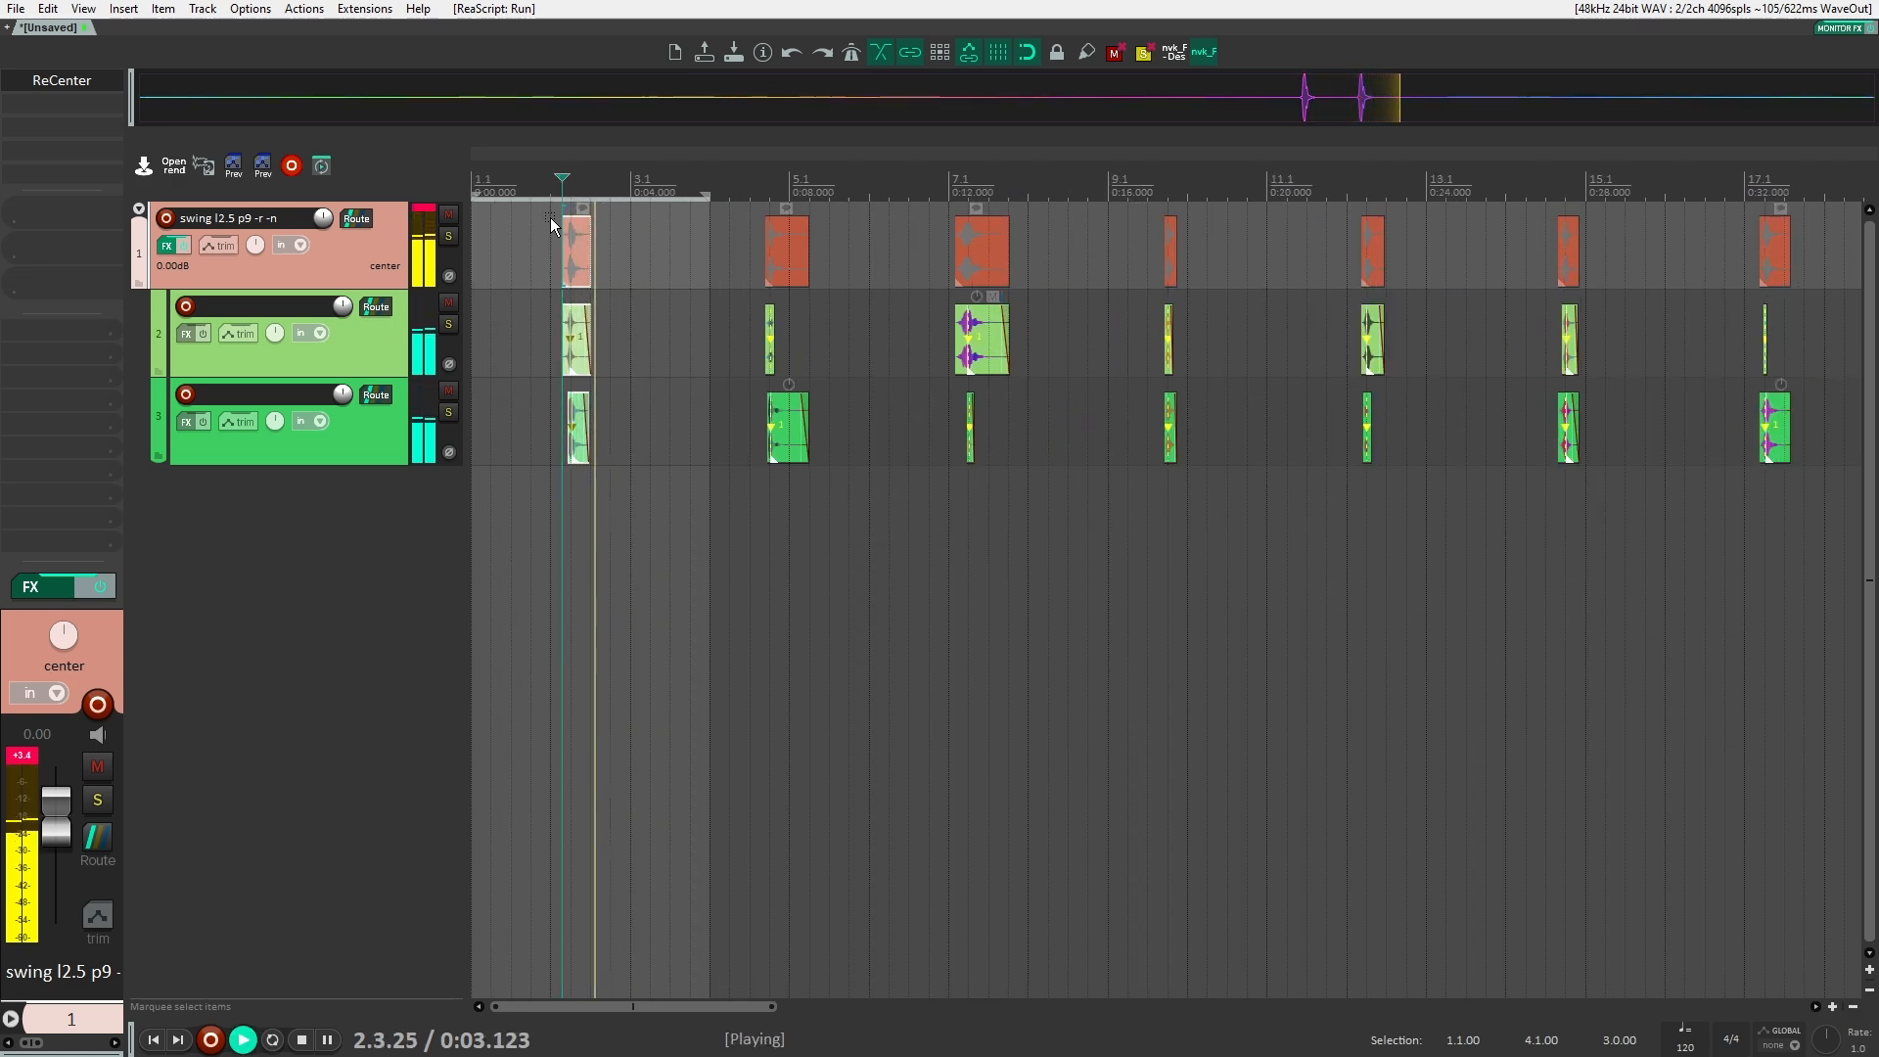
Audition the second and third swing variations, and stop playback.
click(734, 273)
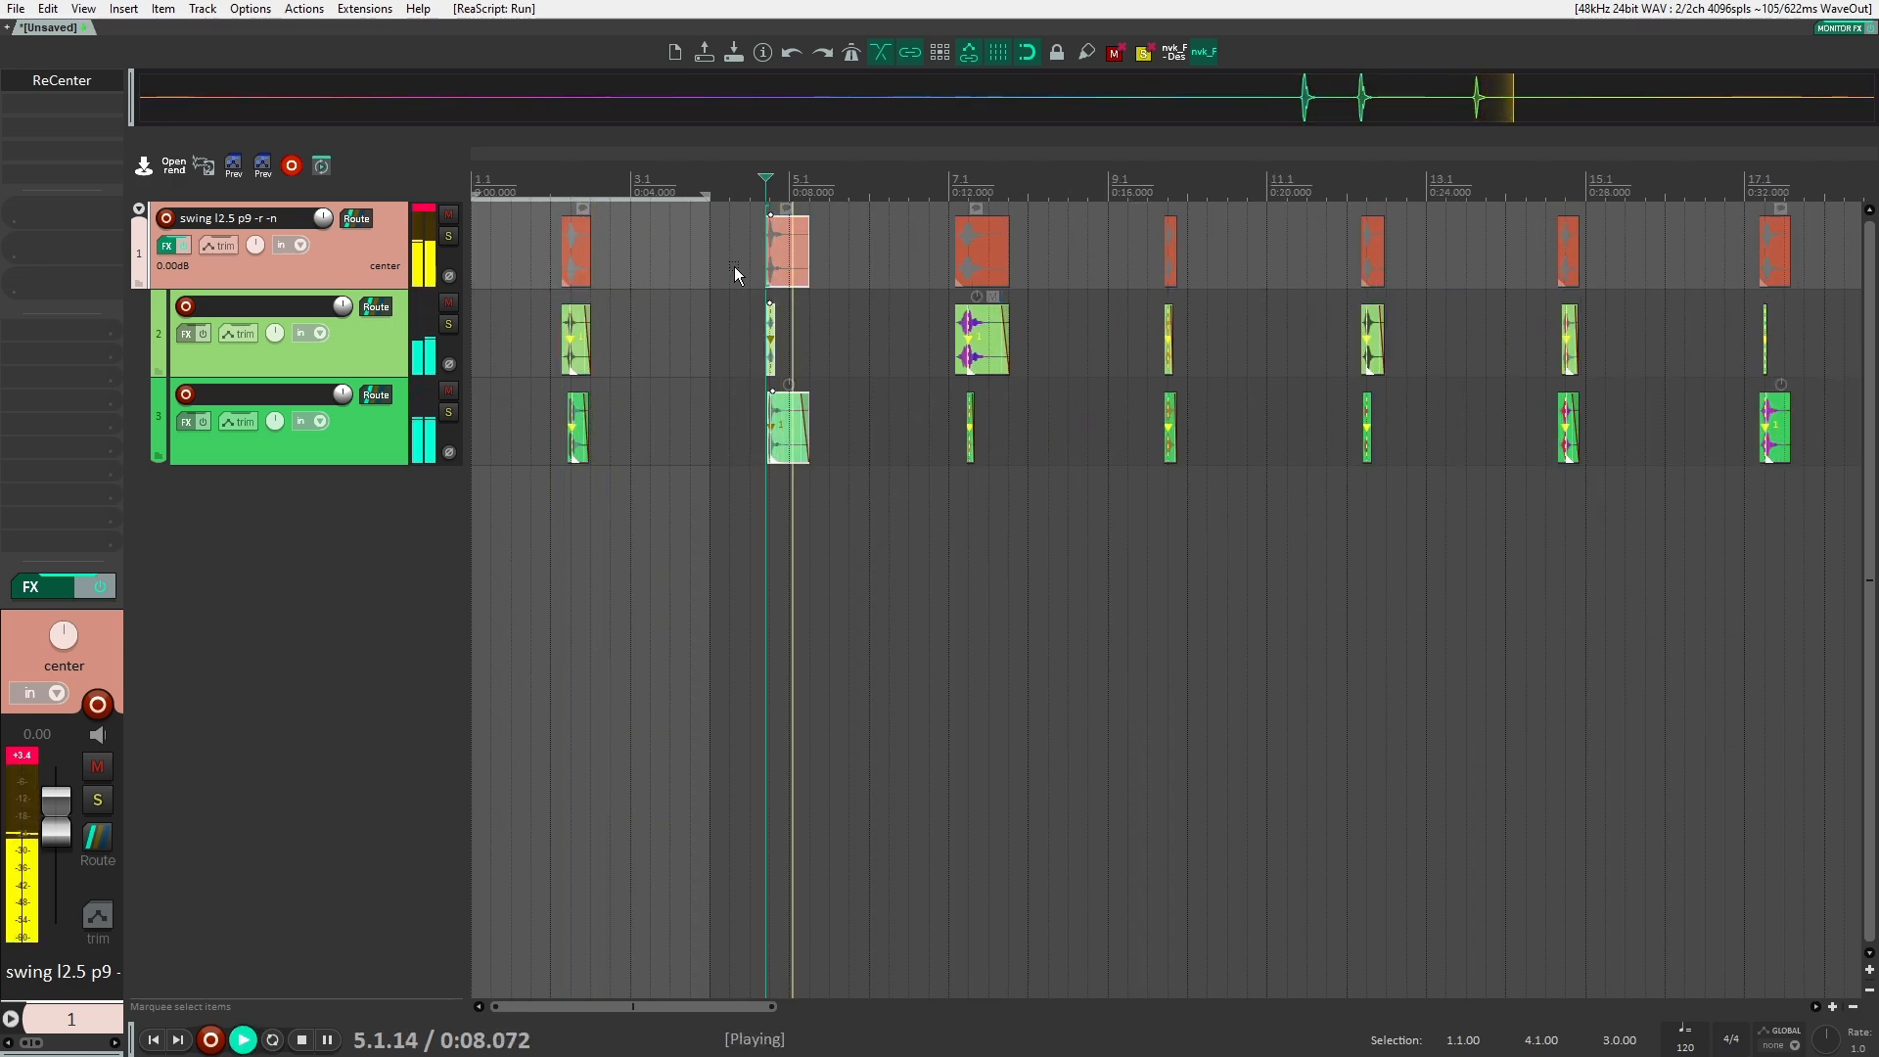
key(Right)
key(Left)
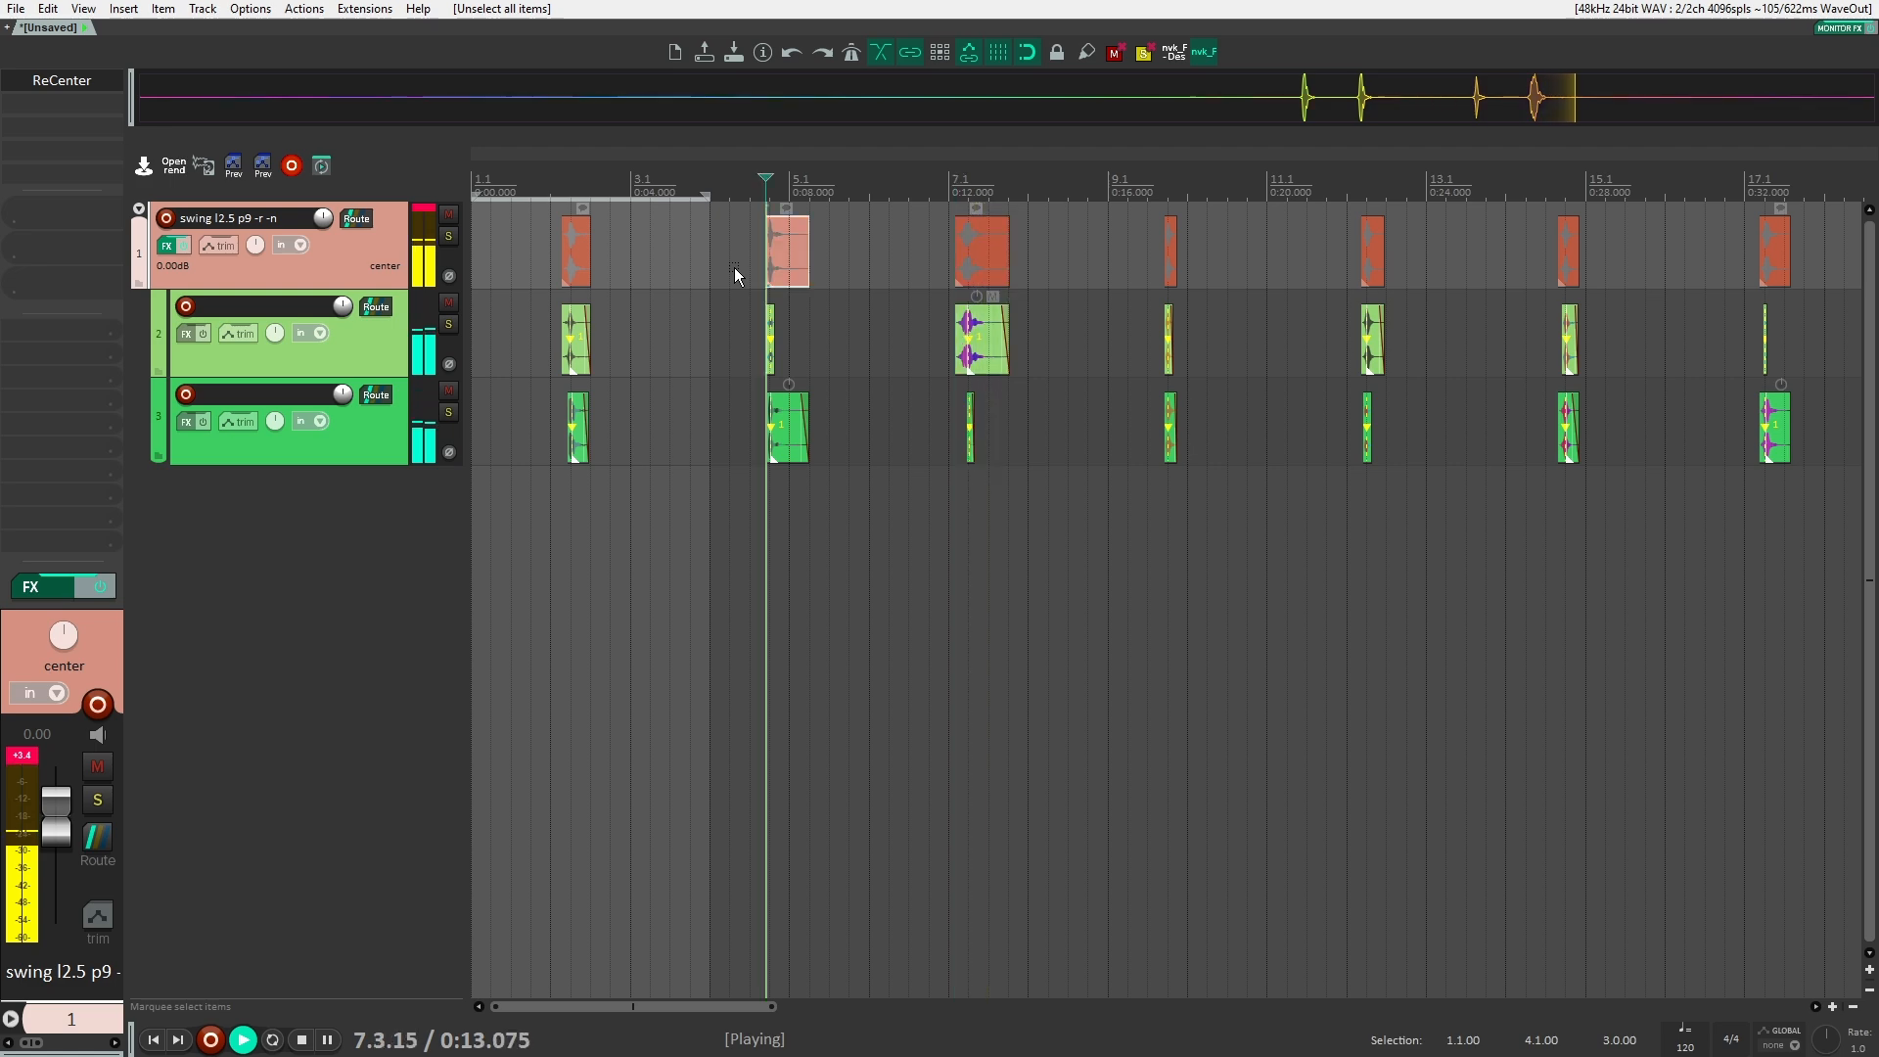
scroll(734, 268, up, 8)
key(space)
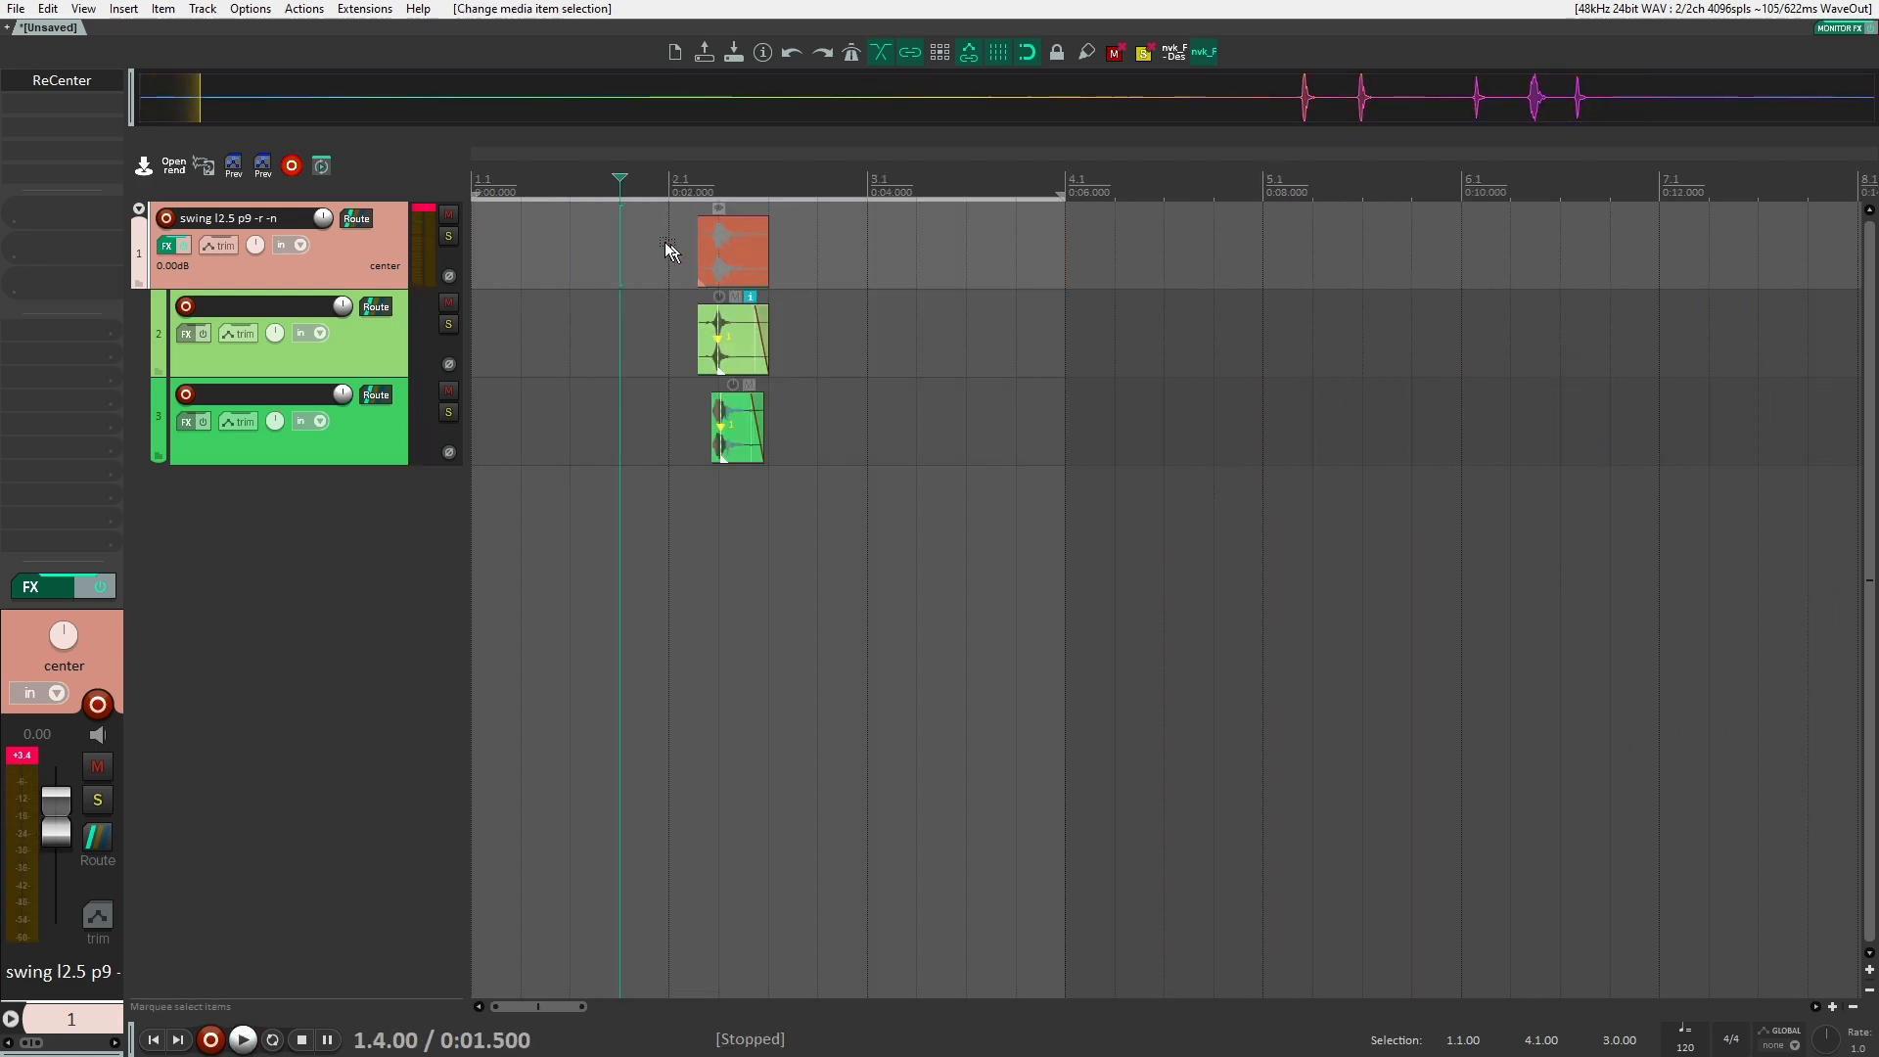
Play the first swing variation again from bar 2.1.
click(665, 242)
key(space)
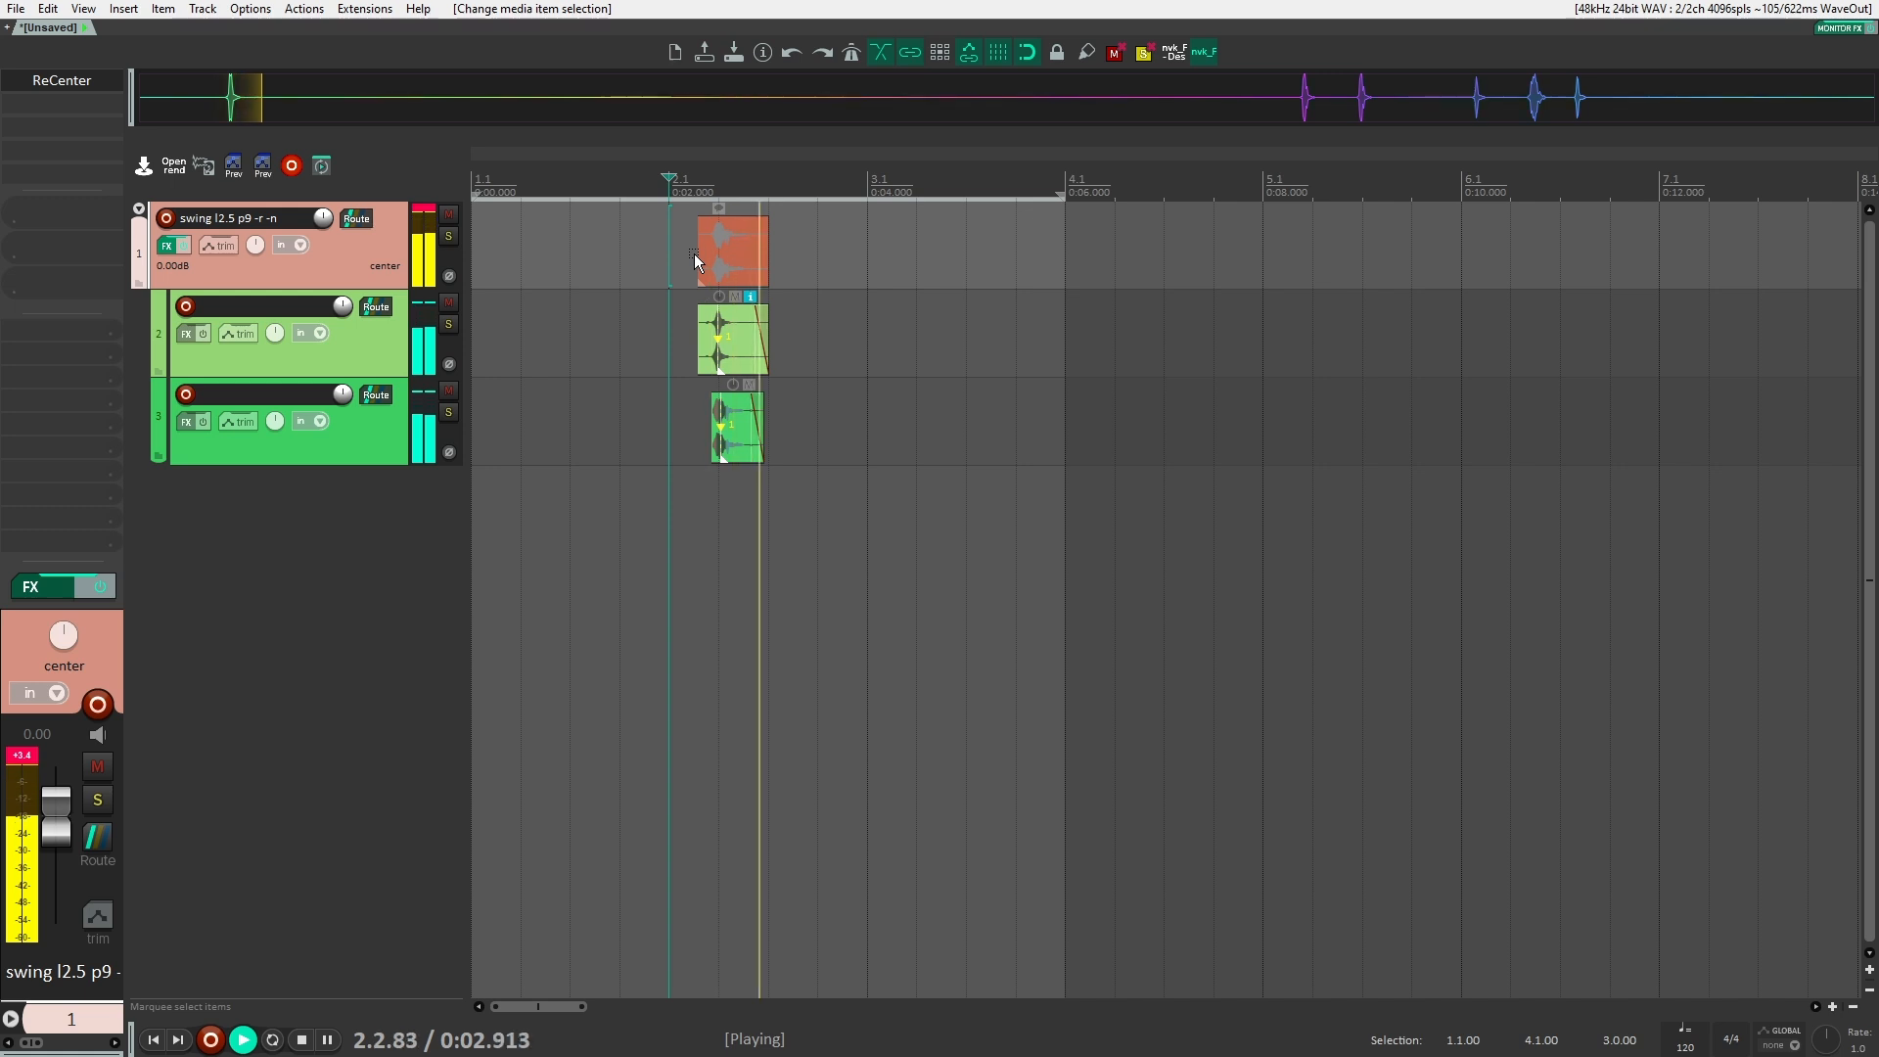
key(space)
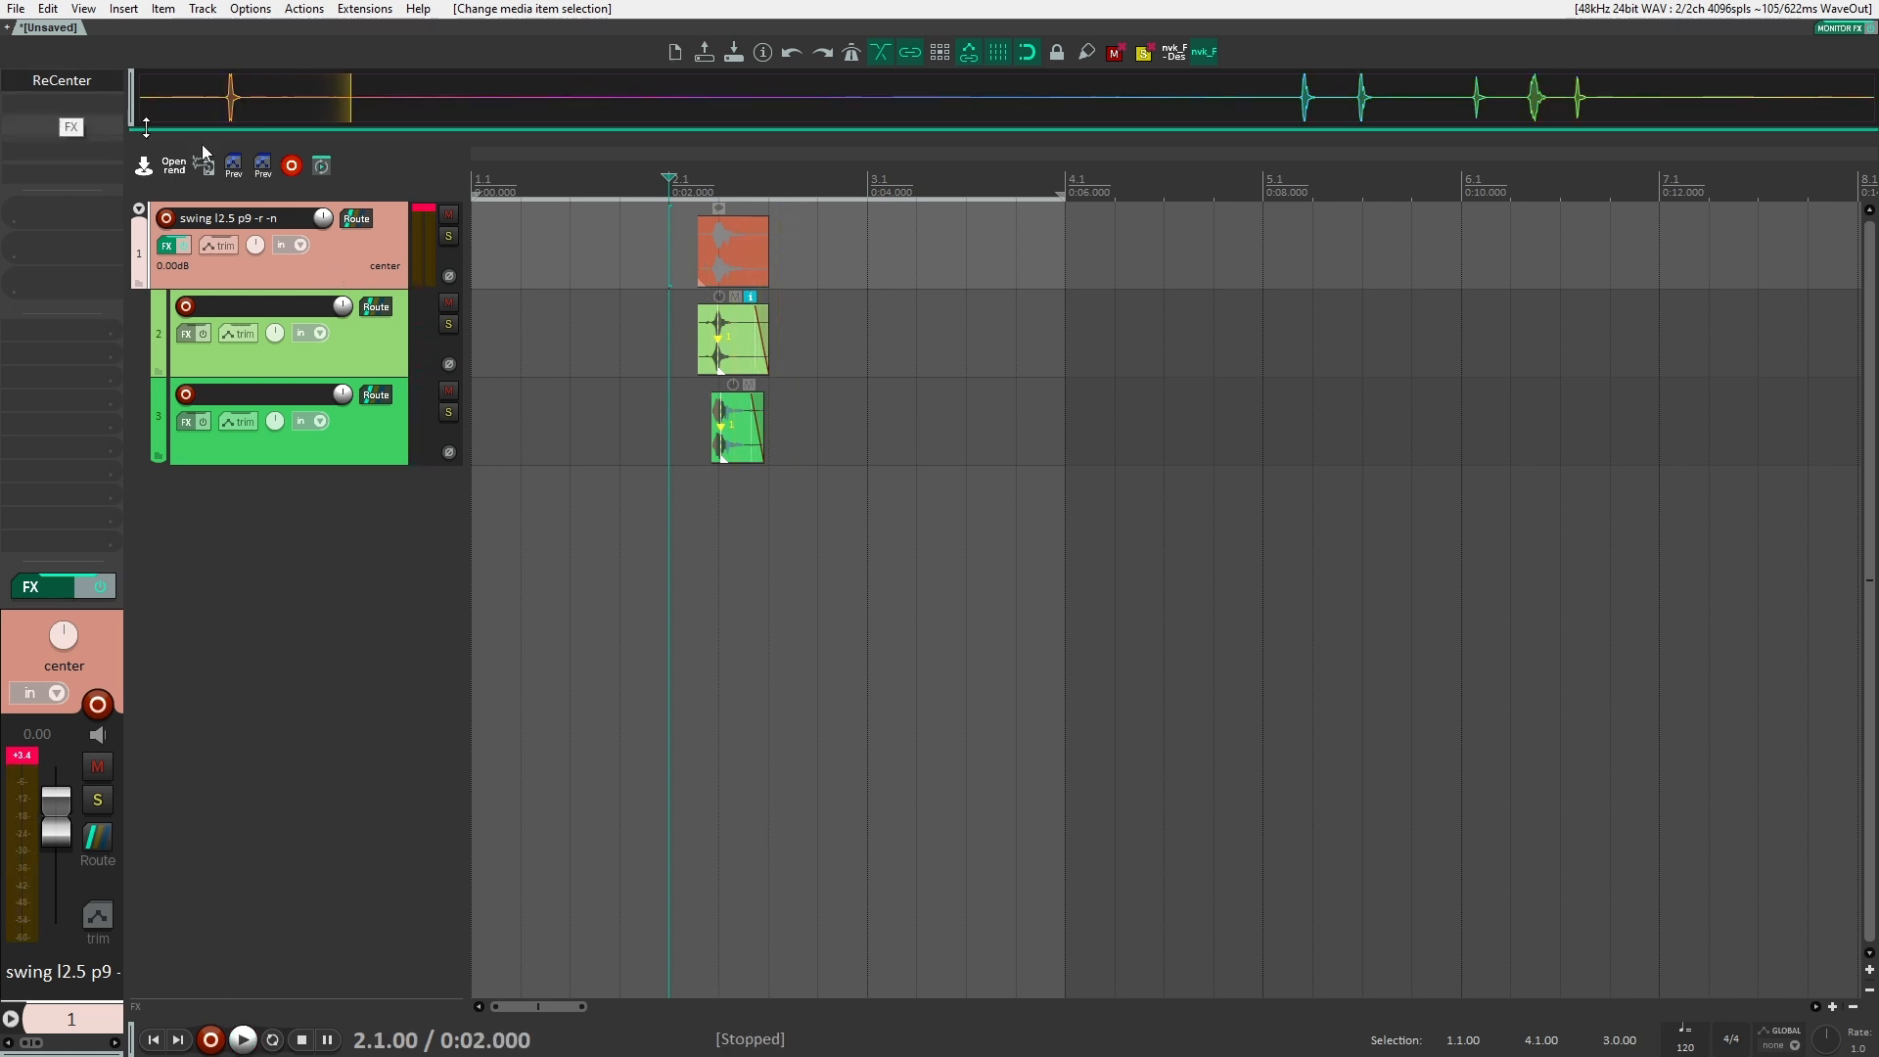
Group the two child tracks of the swing folder into a new subfolder track.
click(384, 350)
ctrl+click(393, 435)
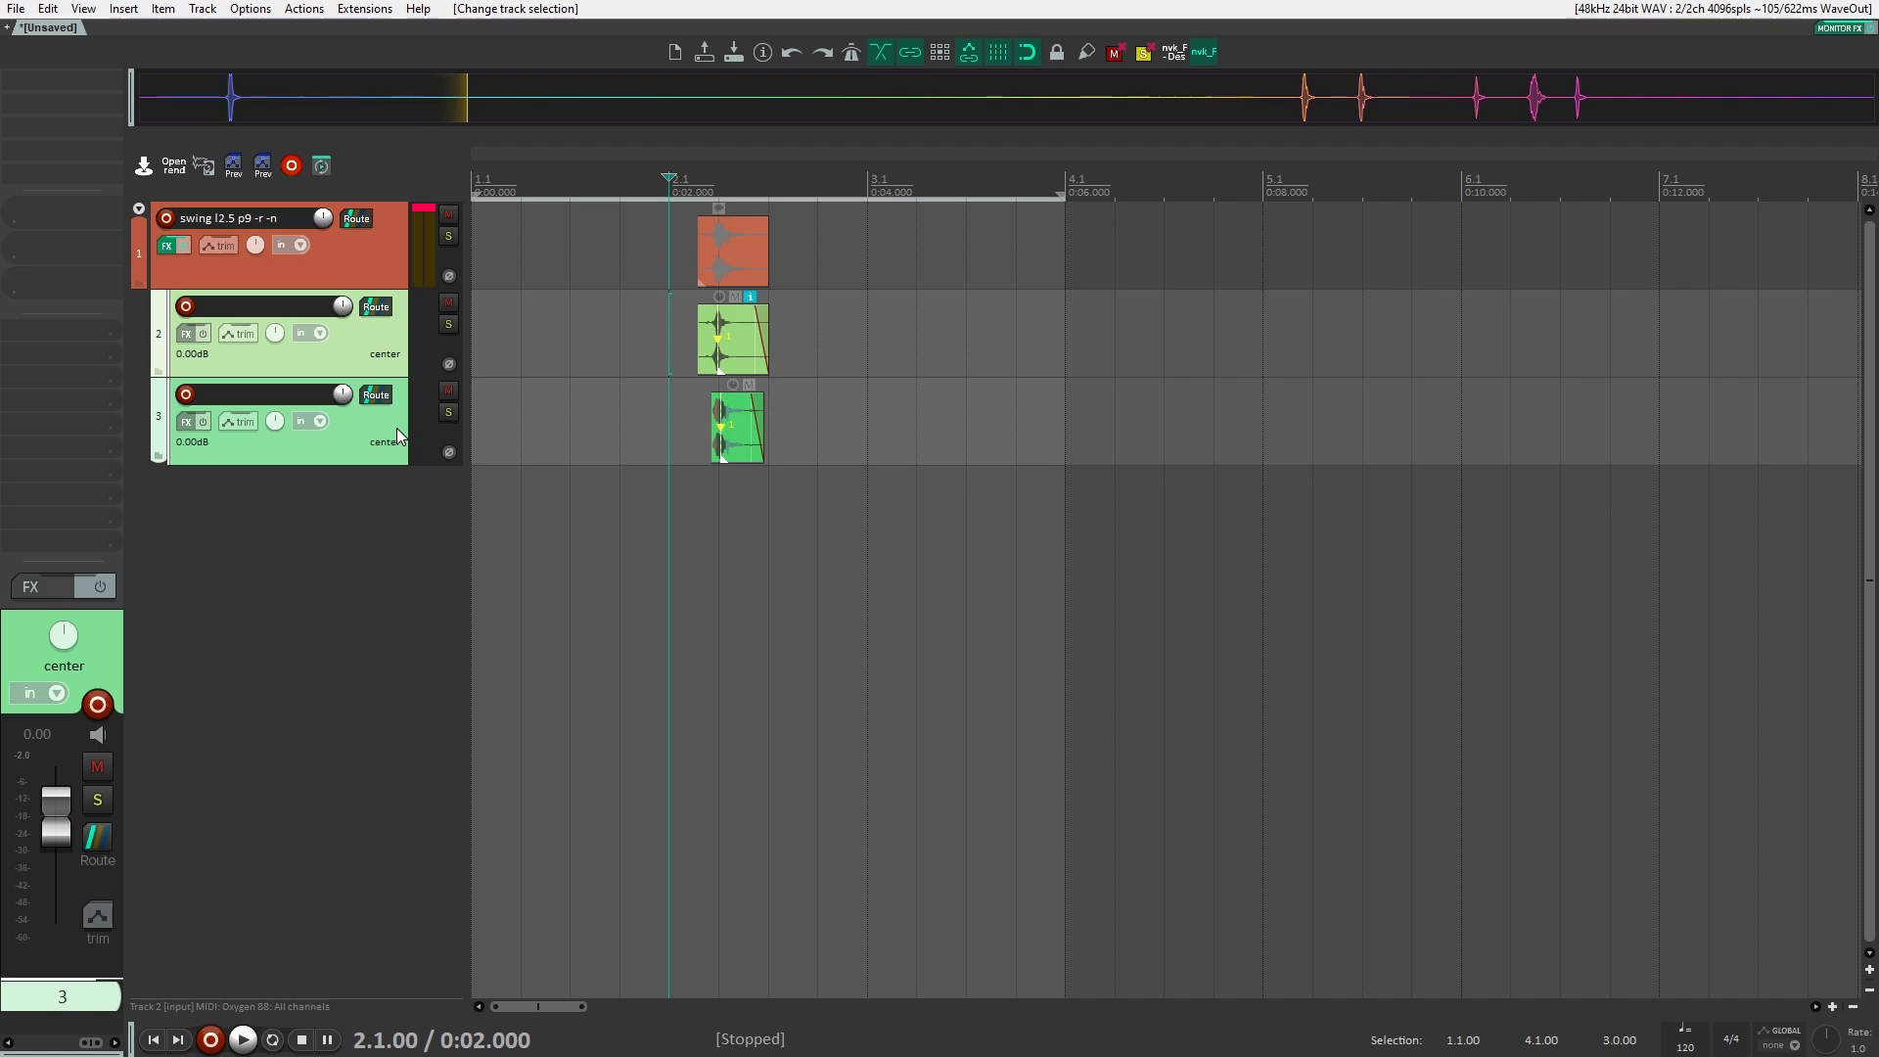
key(ctrl+shift+t)
Add the VST3 MRatioMB effect to the new subfolder track.
click(374, 361)
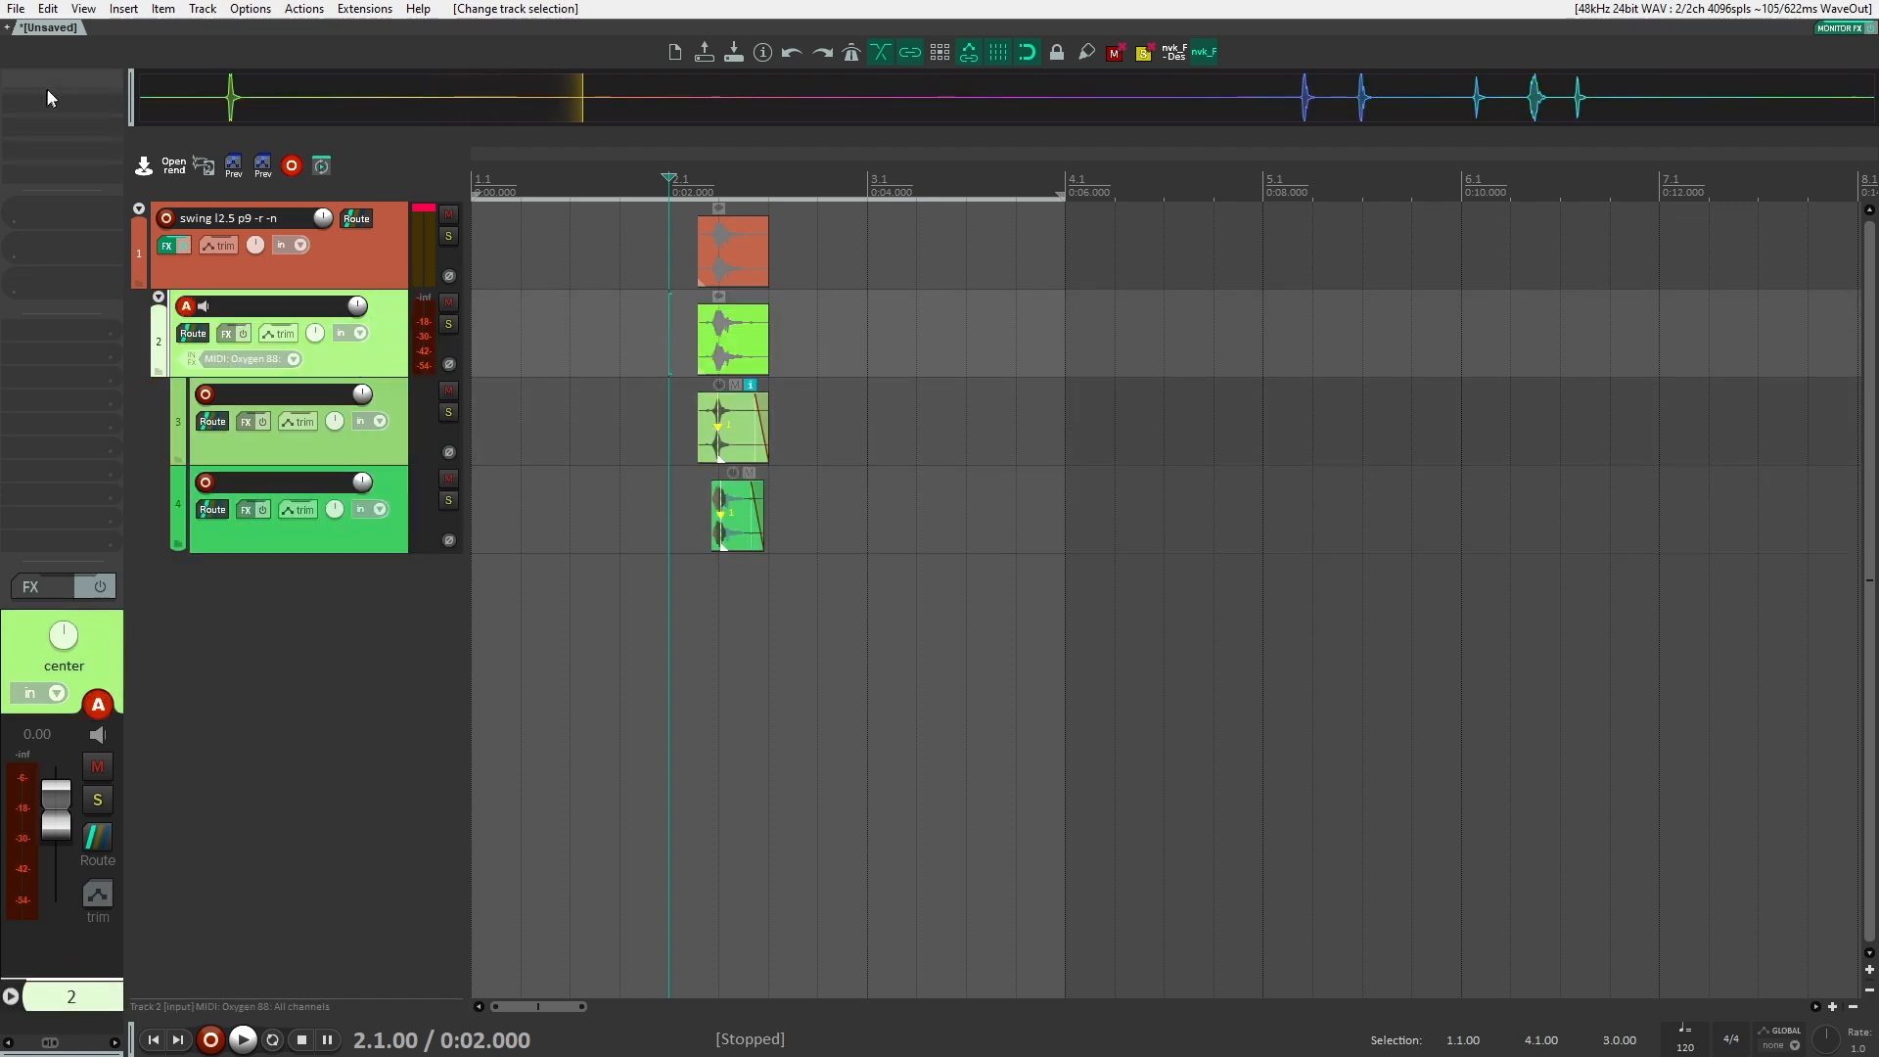
text(fmratio)
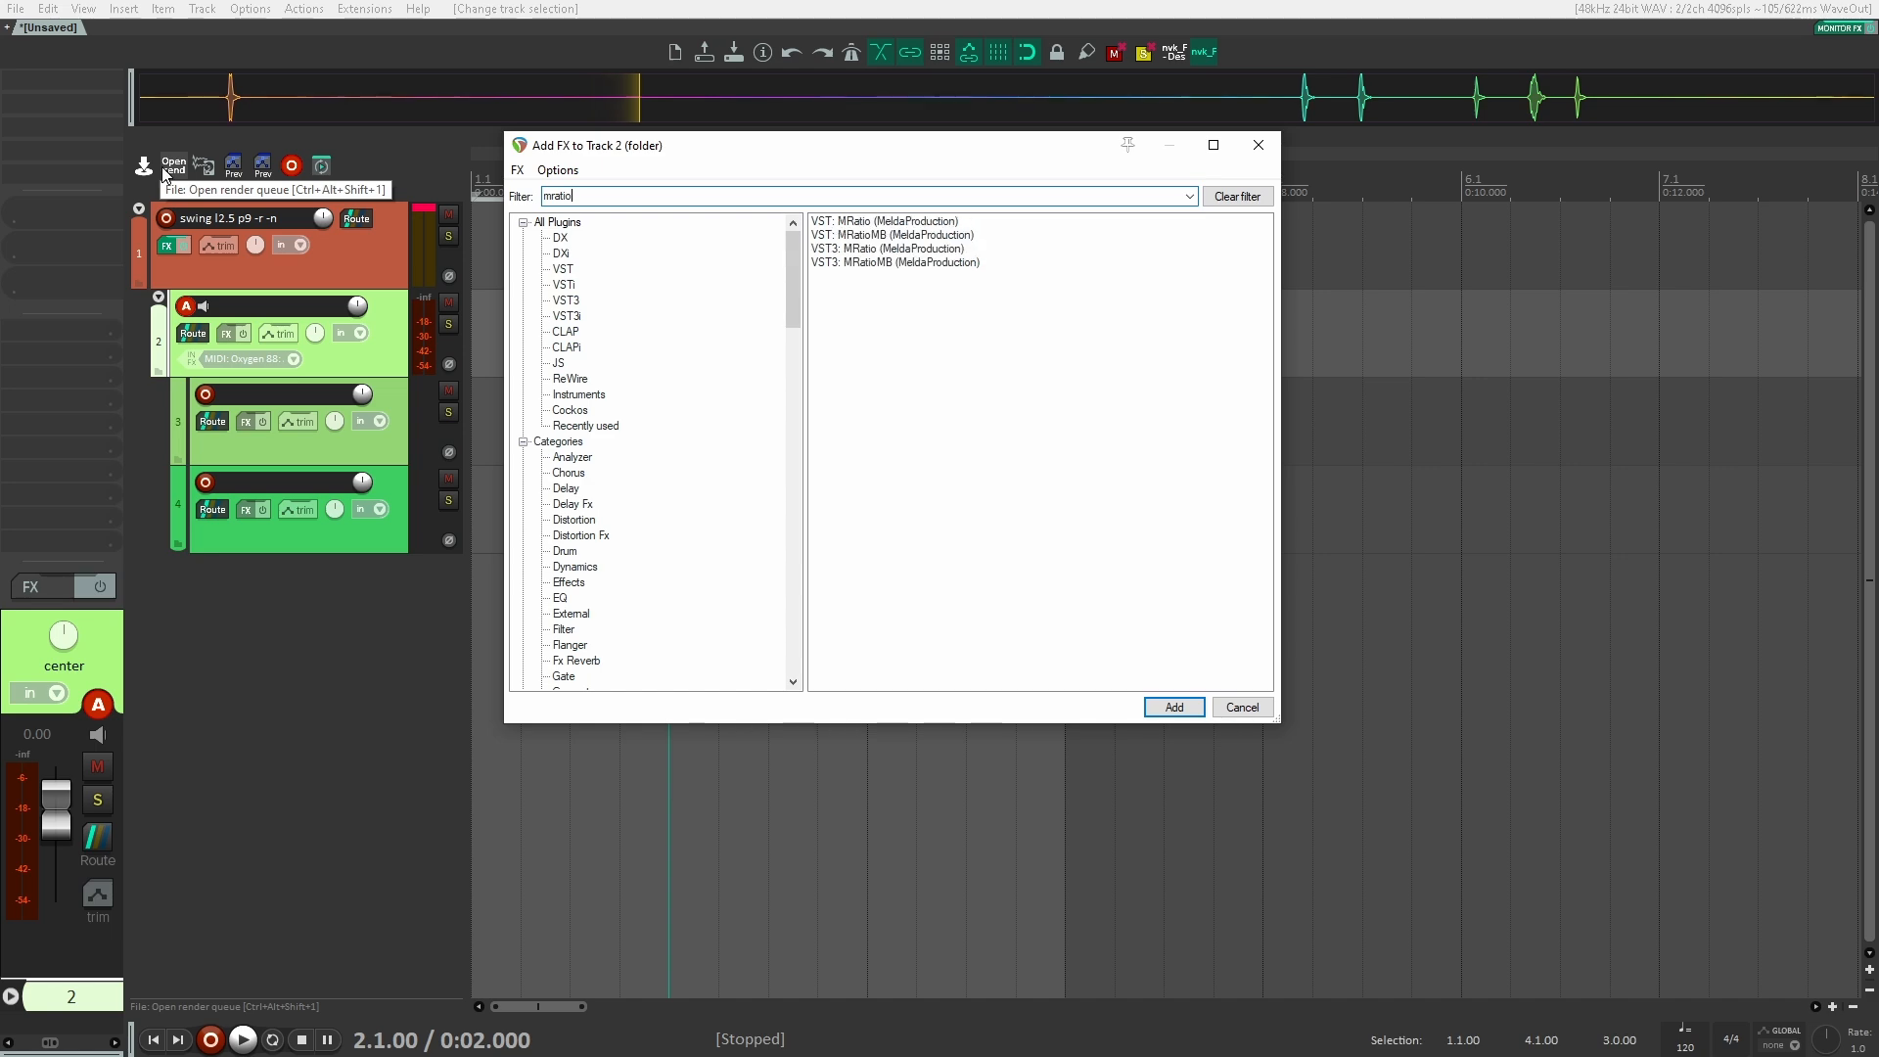
key(Down)
key(Down)
key(Down)
key(Return)
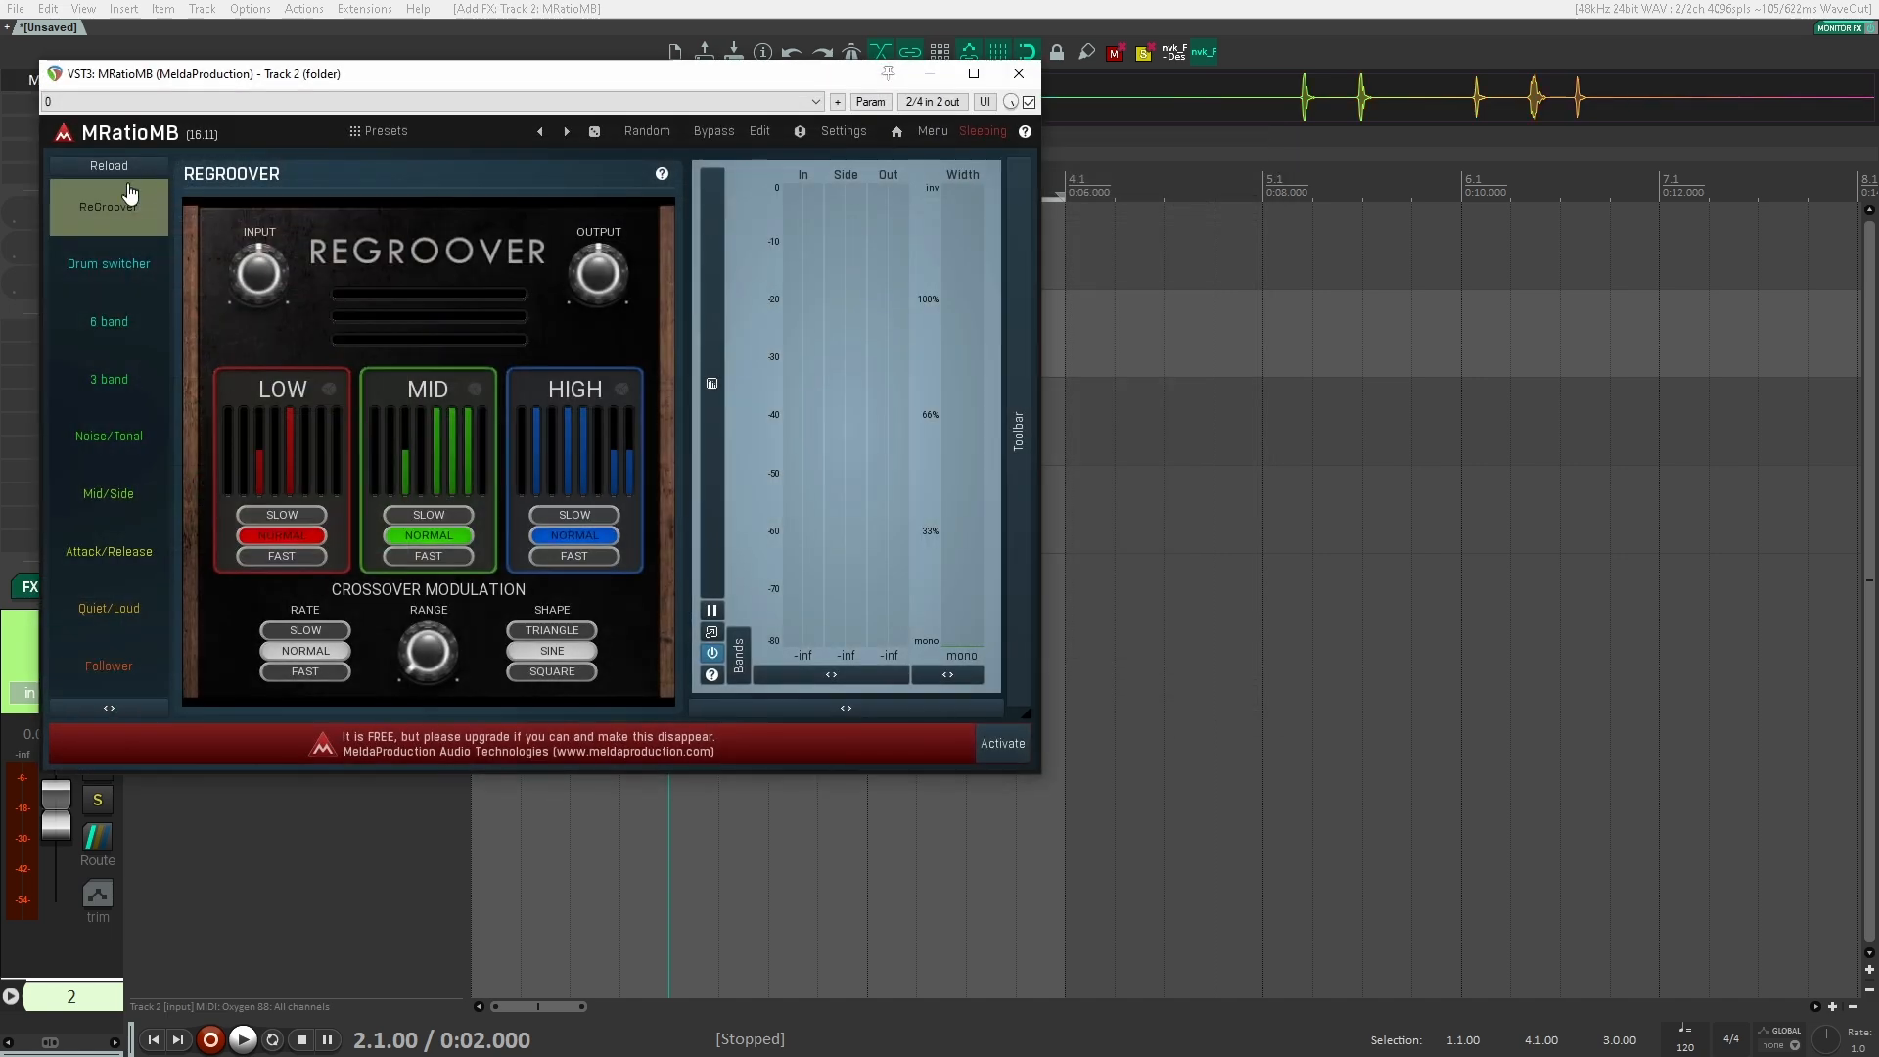
Switch MRatioMB to the Noise/Tonal device, raise the noise ratio and audition the first swing.
click(125, 452)
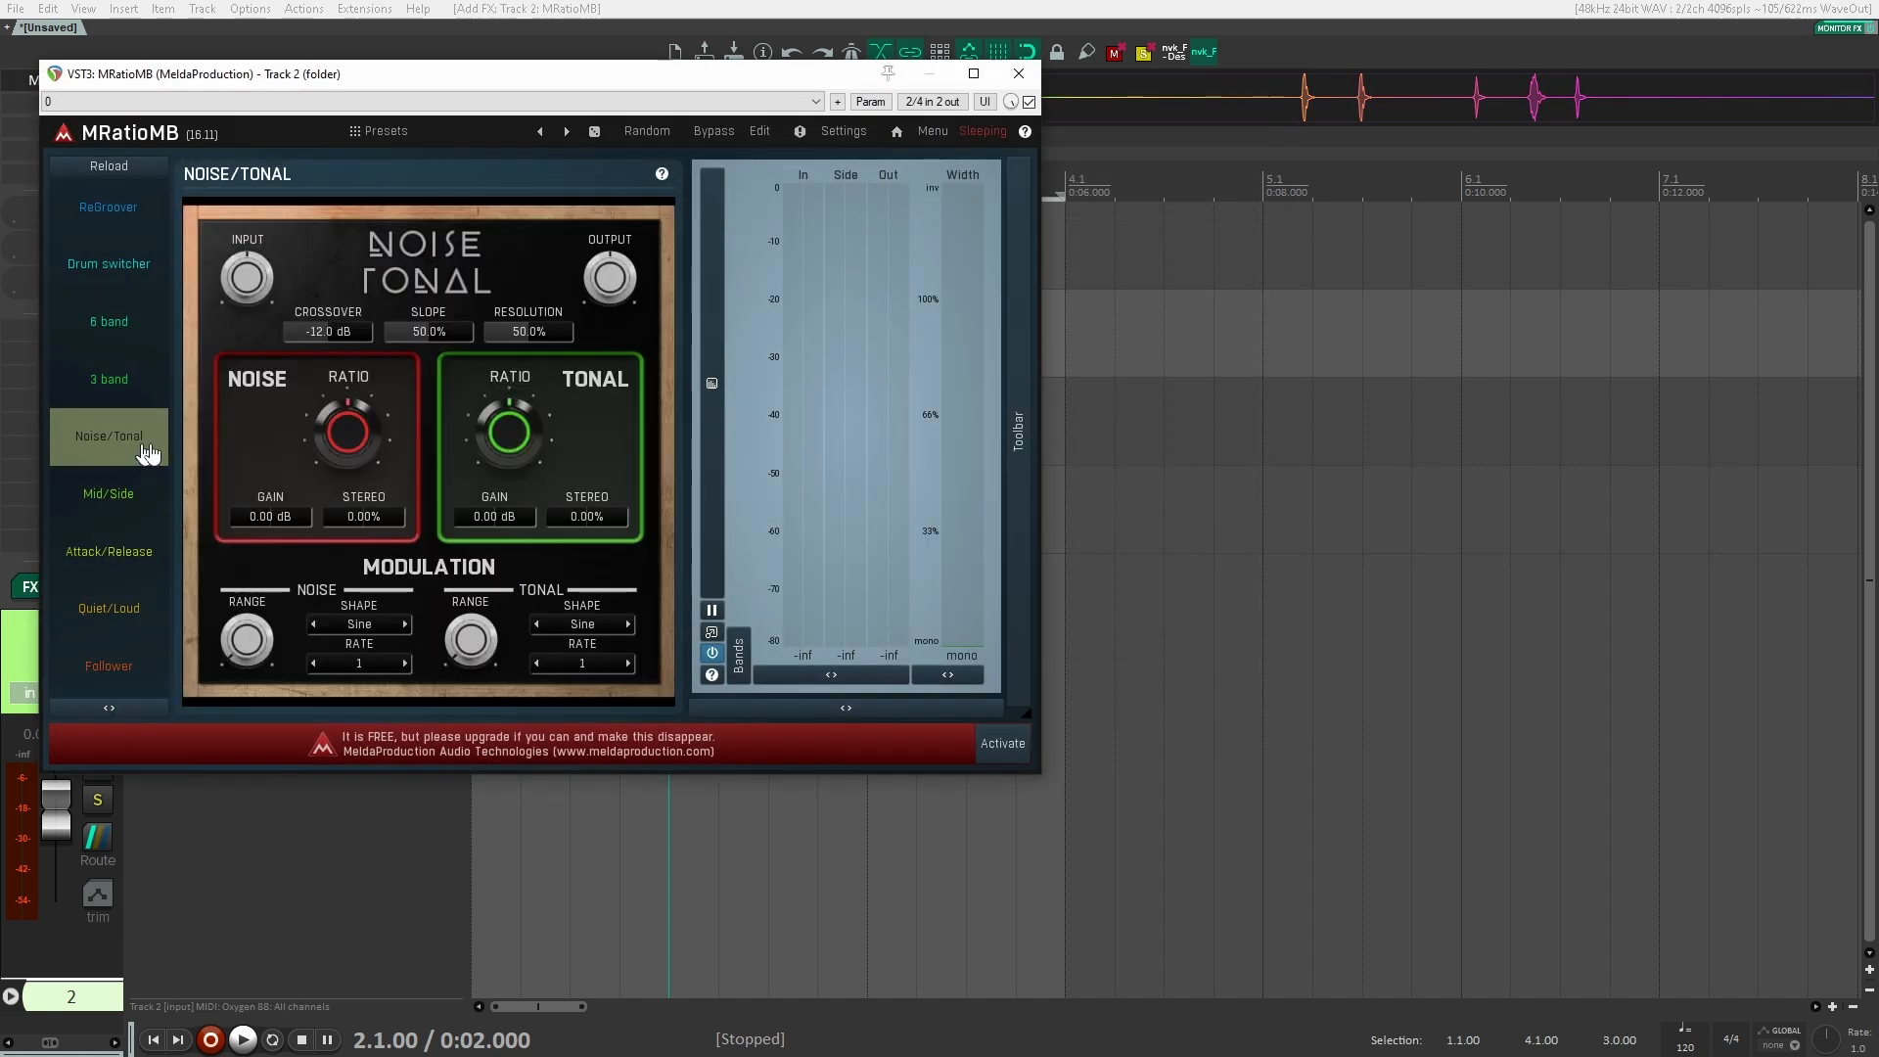
drag(341, 433, 341, 434)
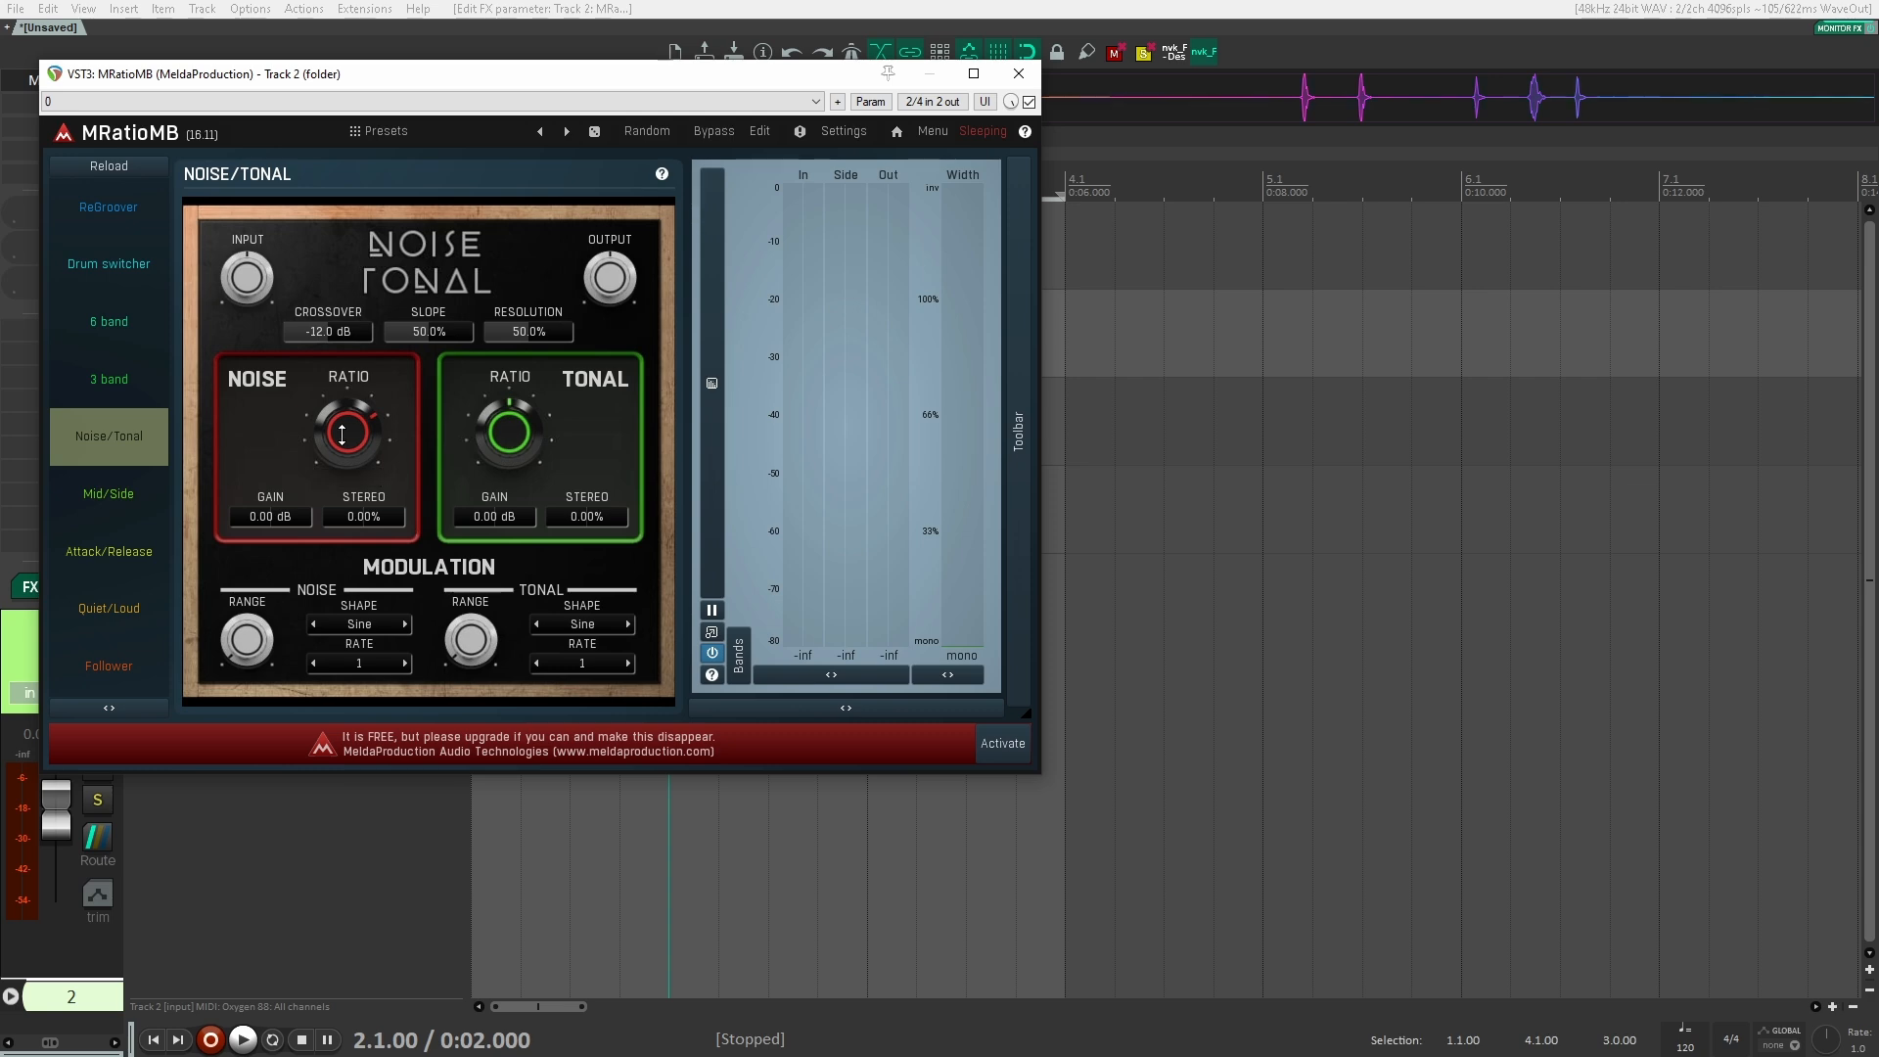
drag(437, 94, 1148, 150)
key(space)
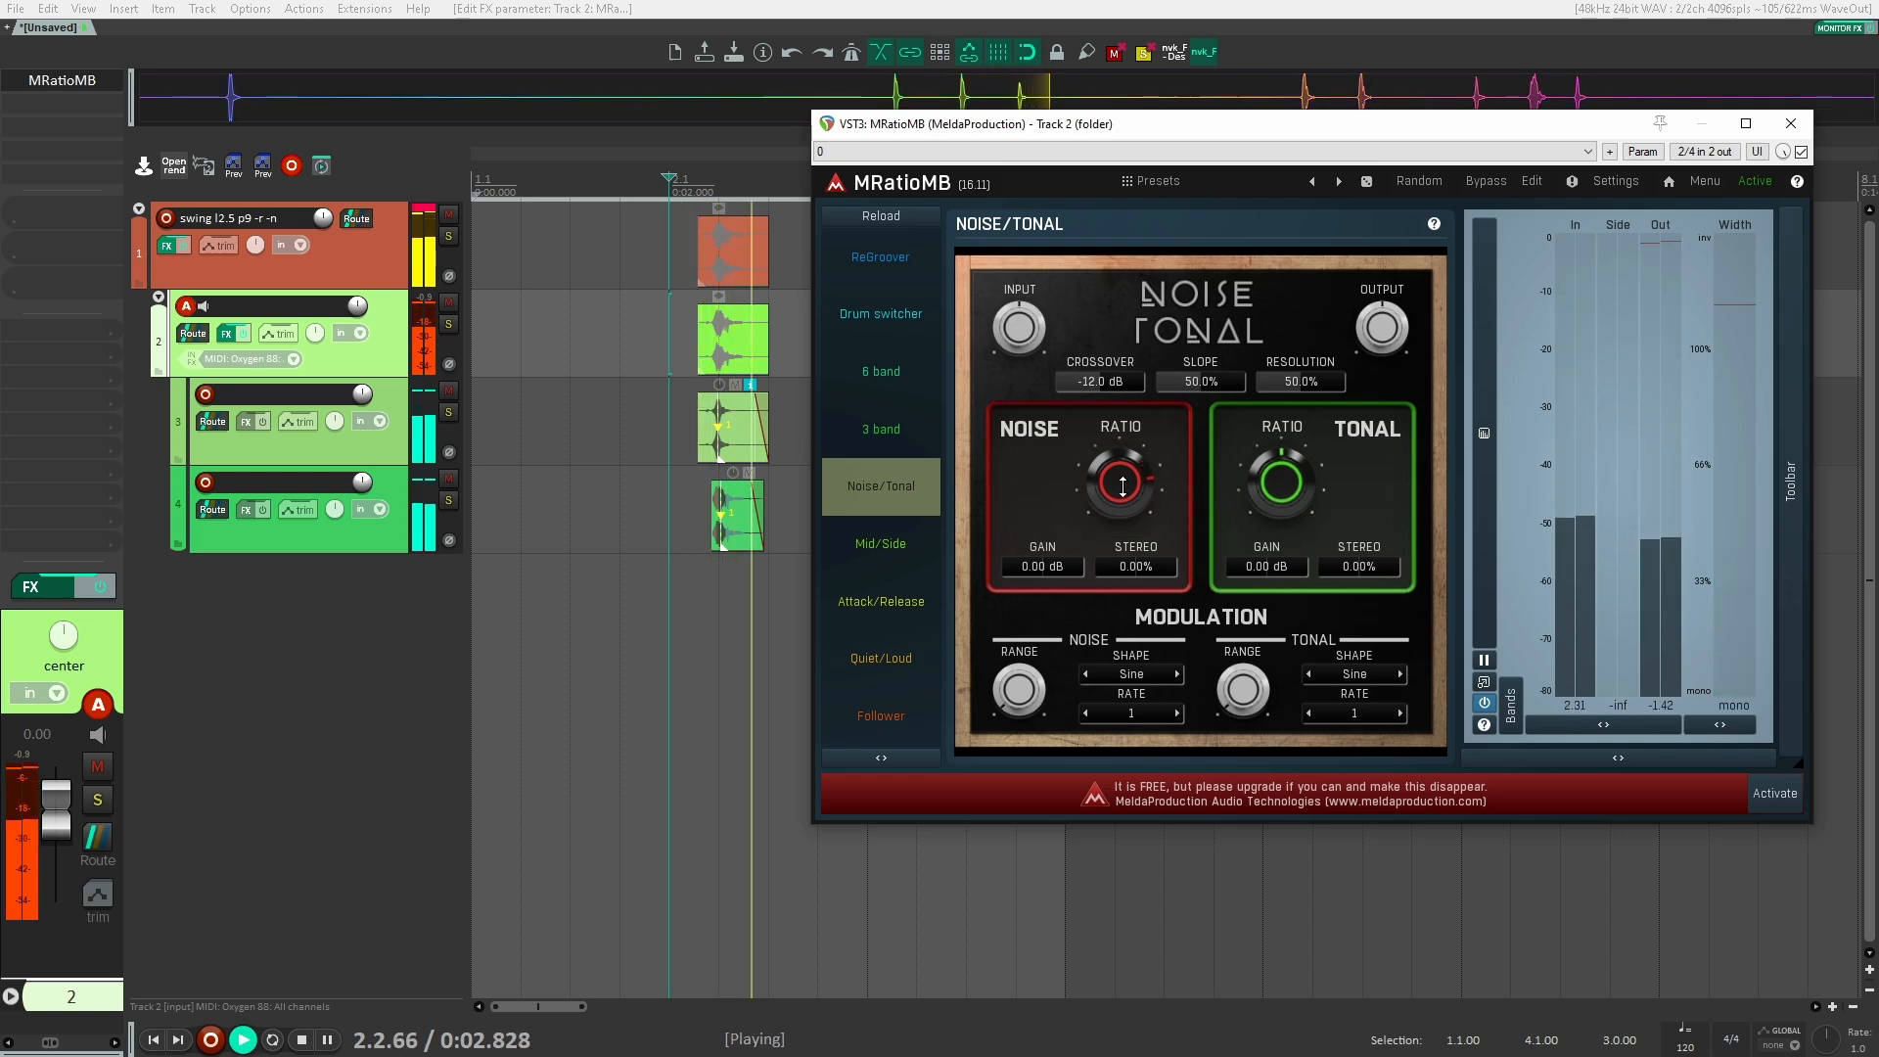
key(space)
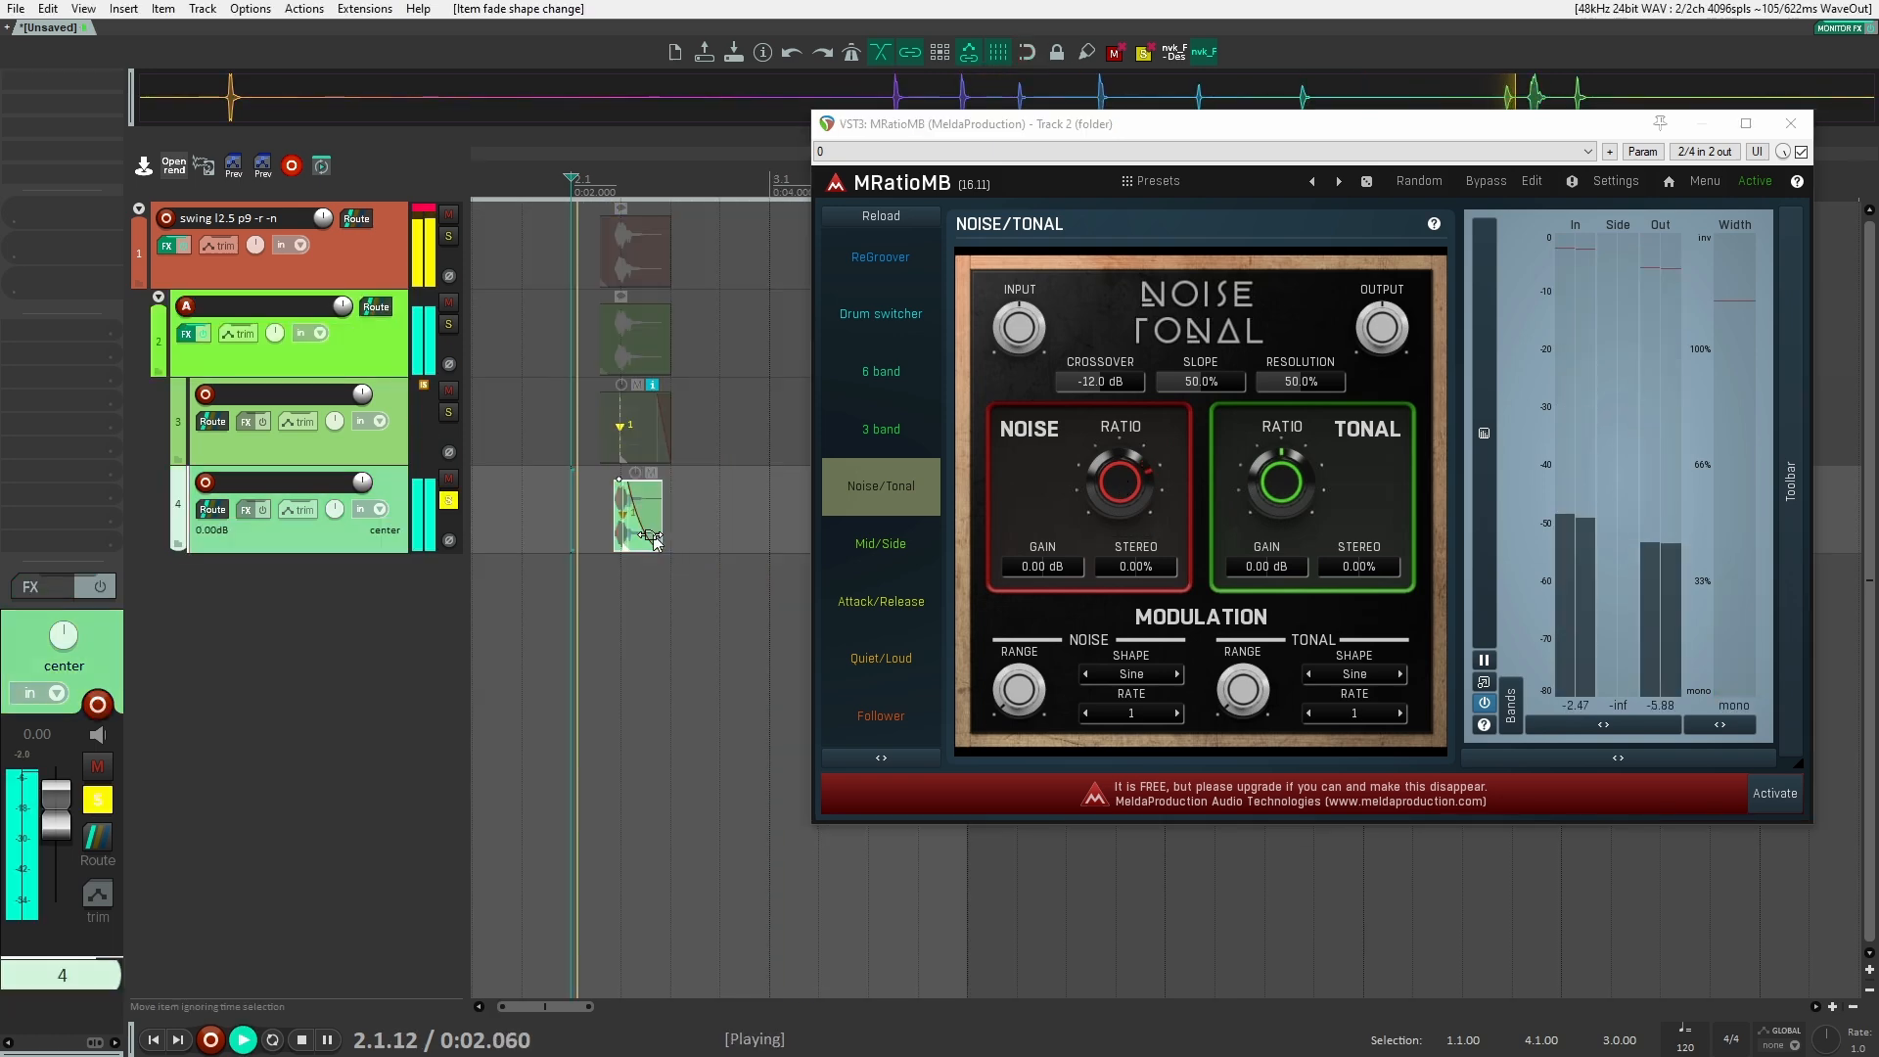
Audition the first swing with the fourth track unsoloed, and give that track's first item a linear fade-out.
click(448, 500)
key(space)
key(space)
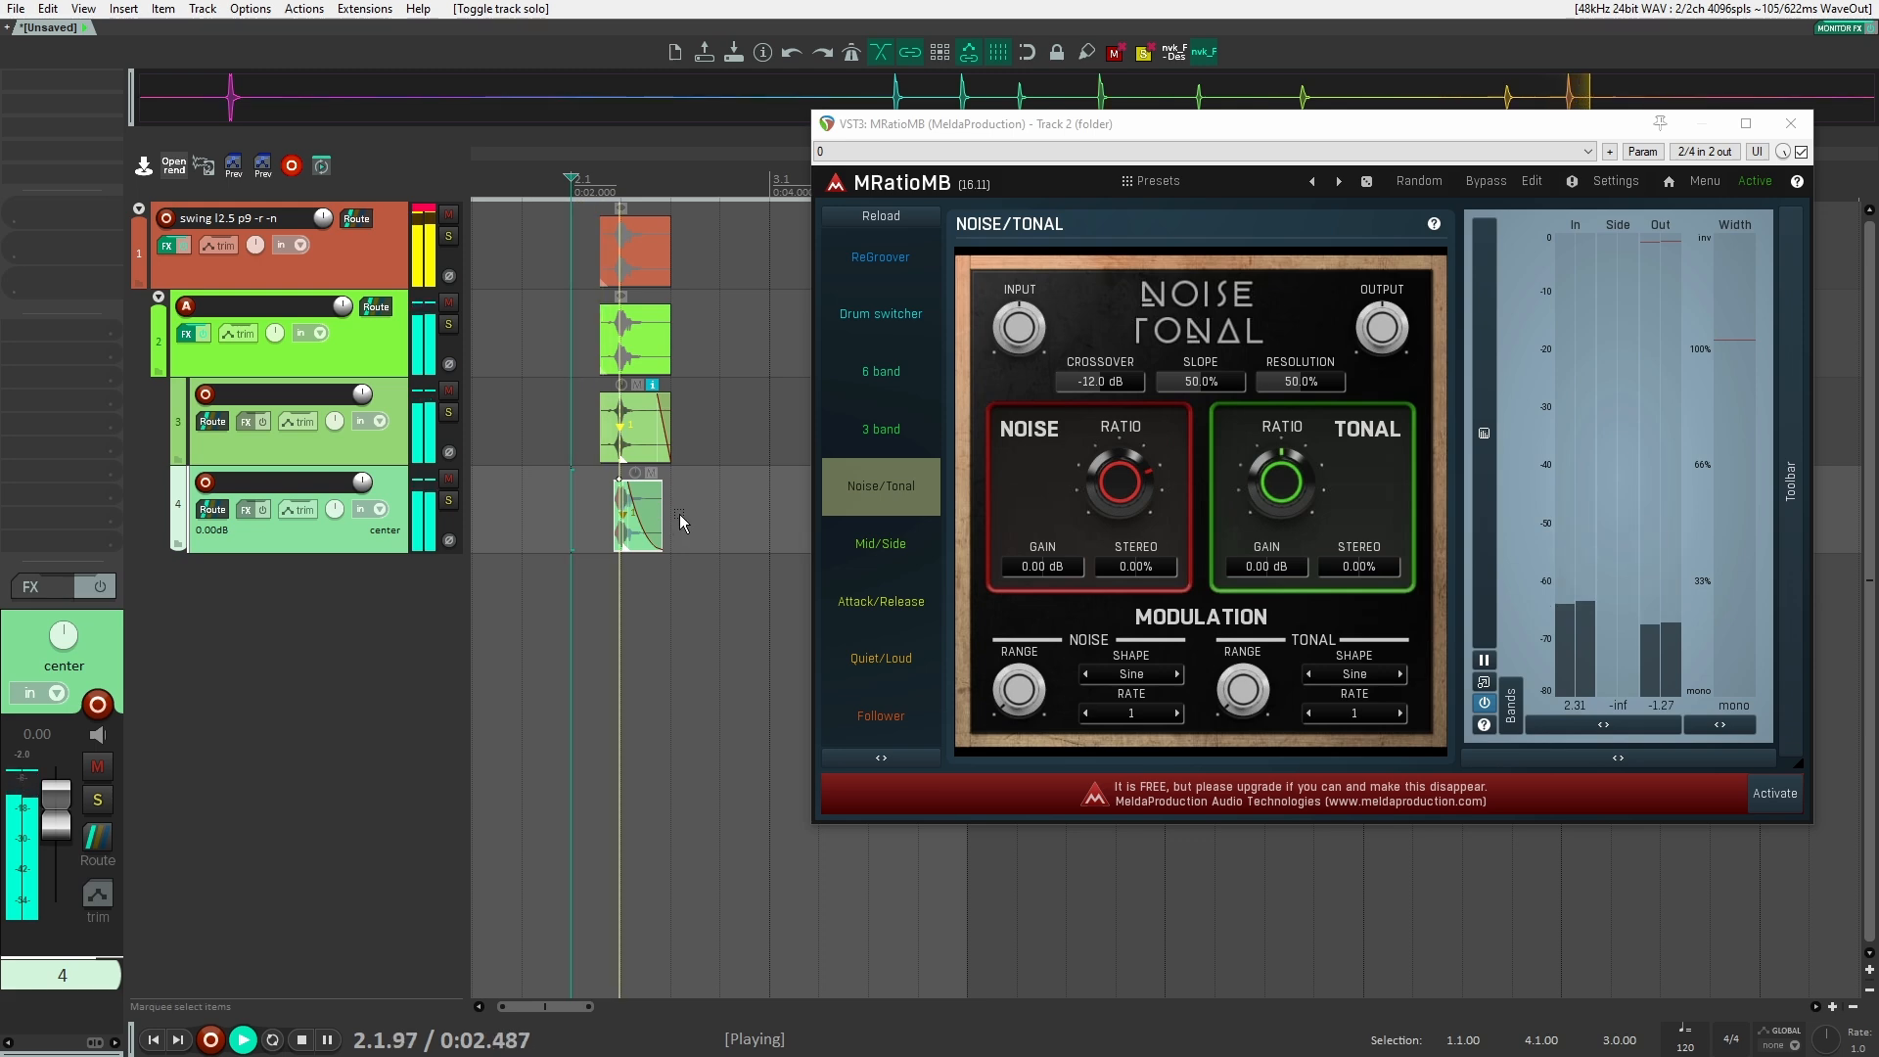
key(space)
key(space)
right_click(641, 511)
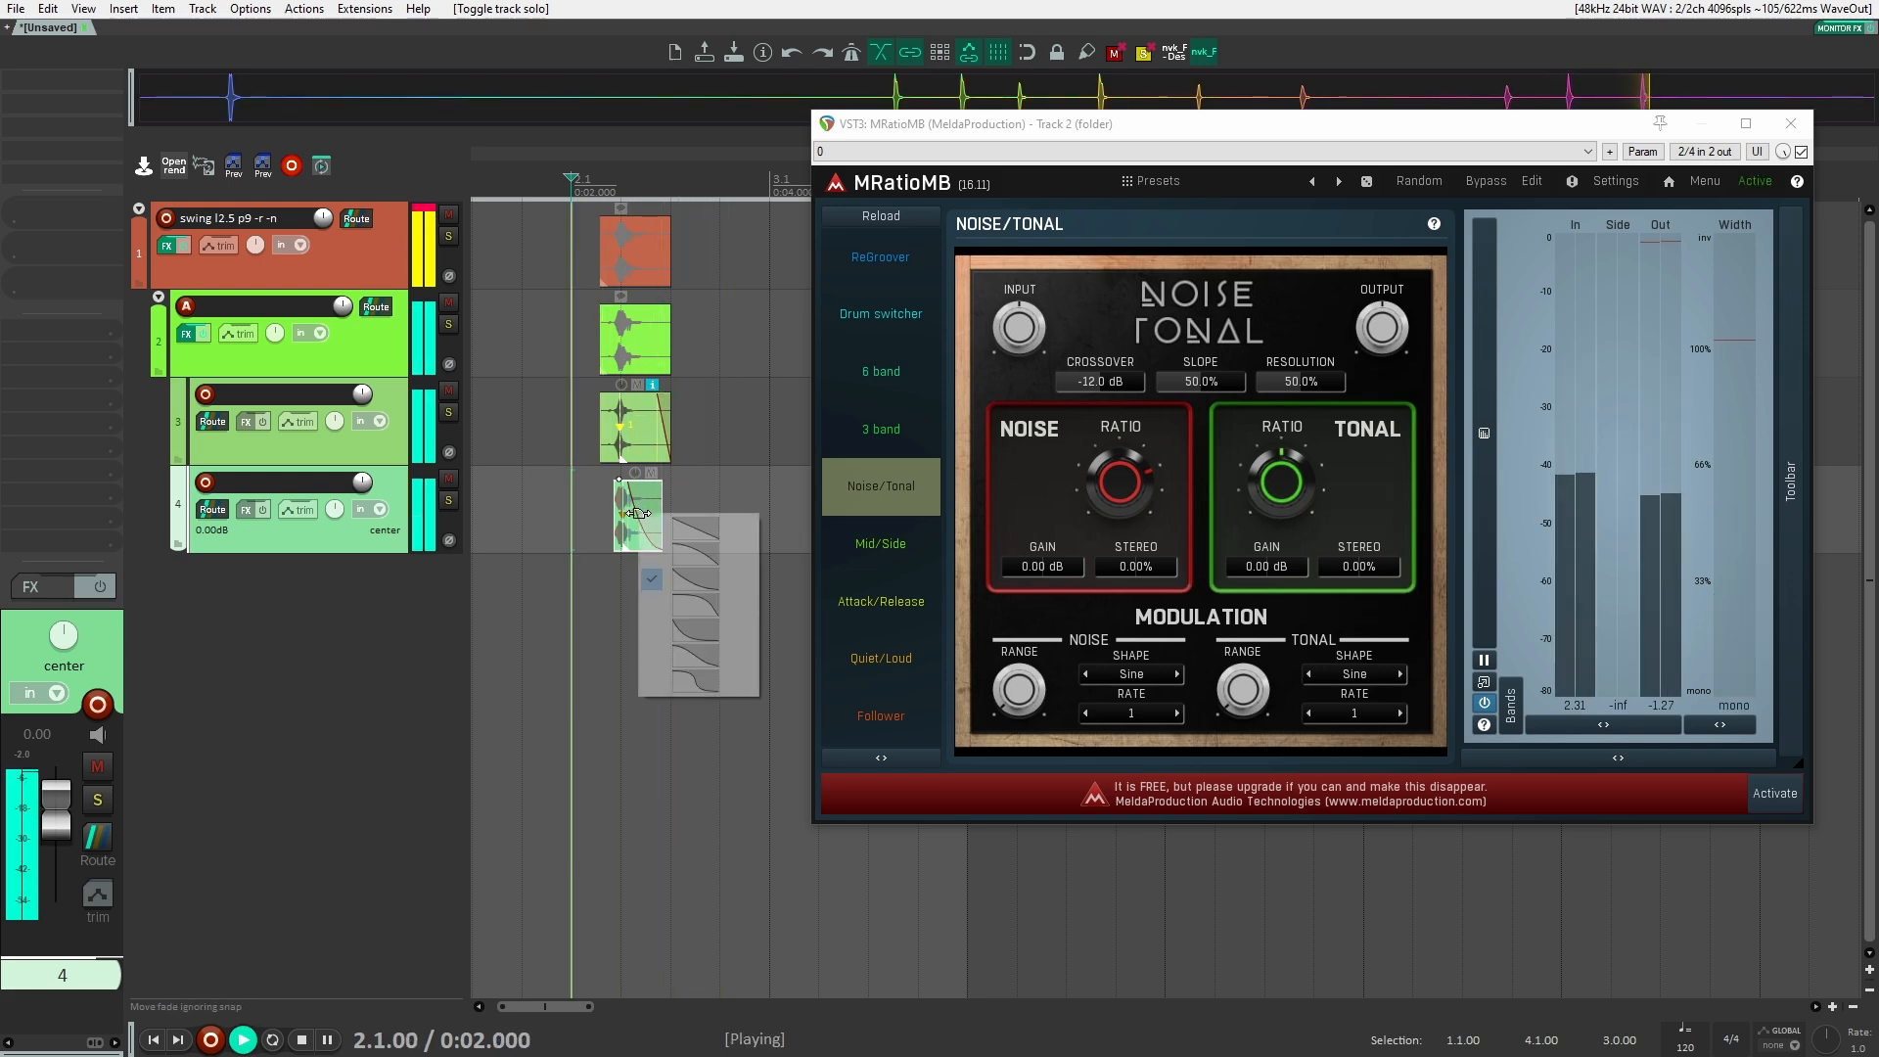
click(692, 479)
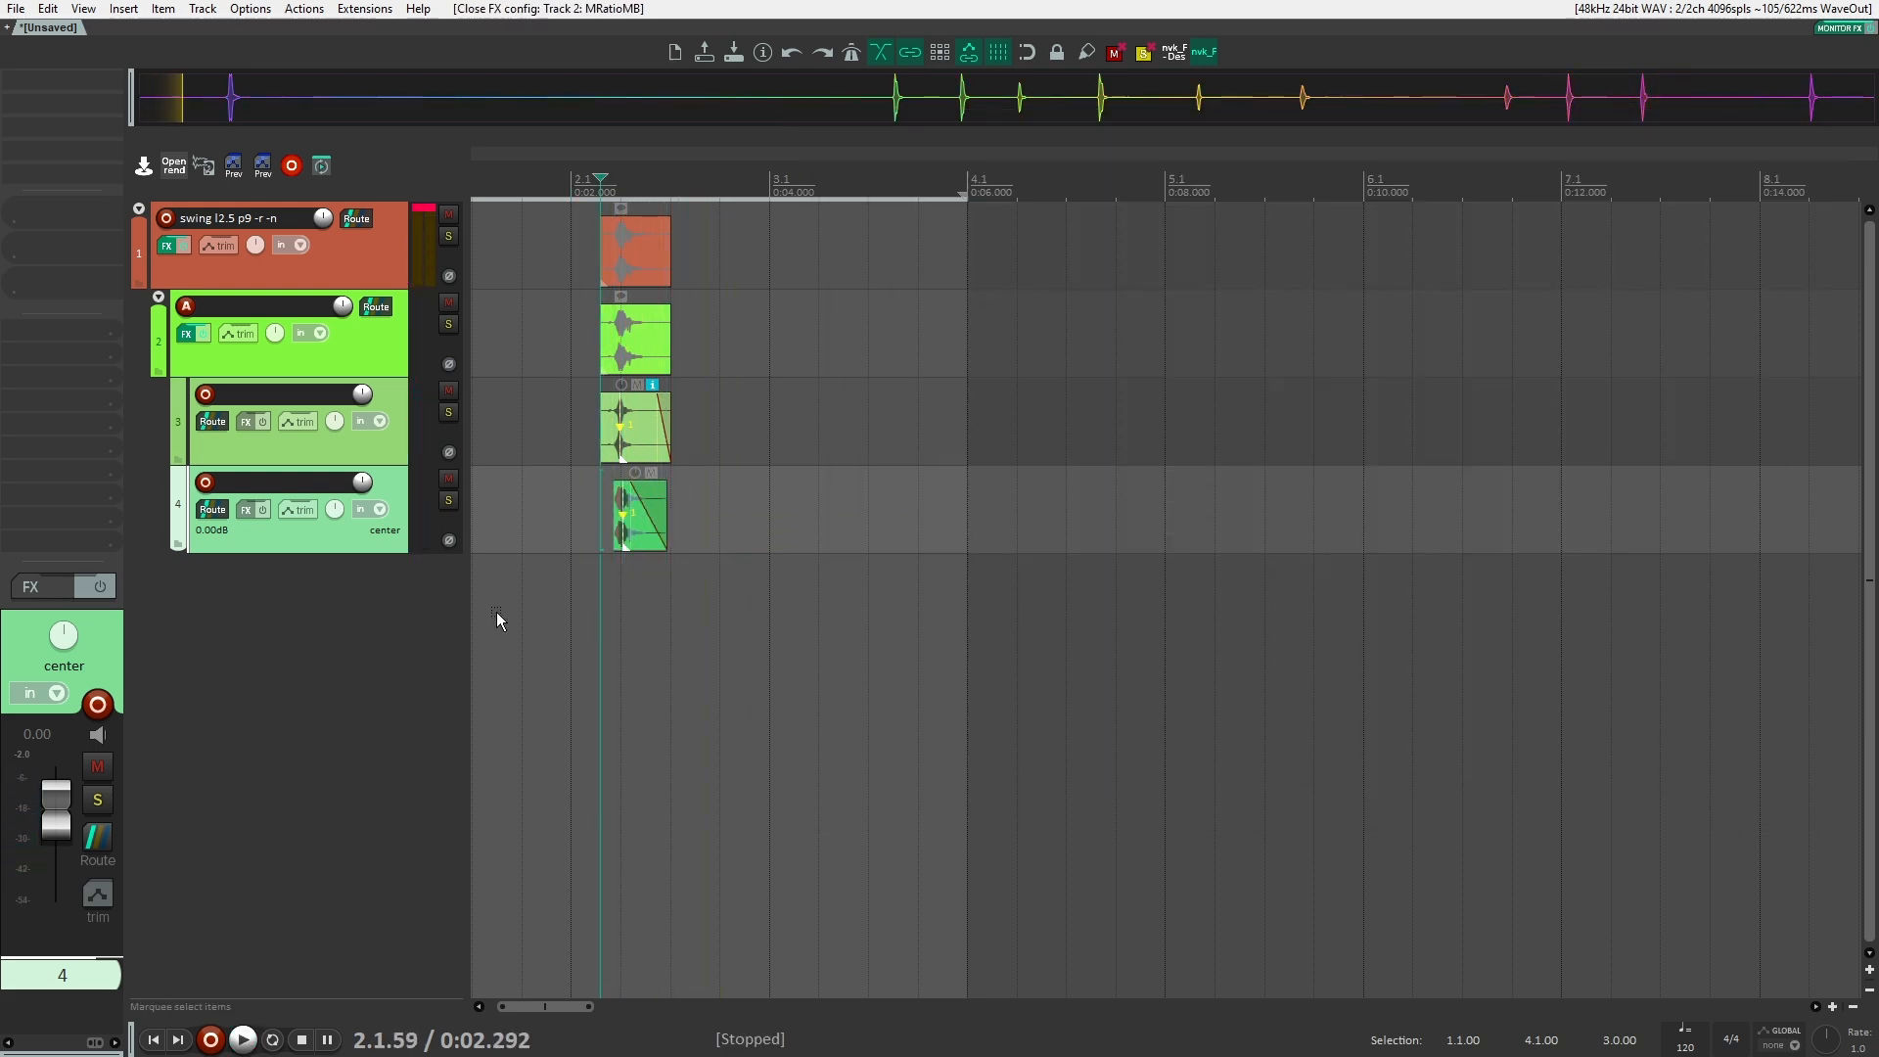
Solo the fourth track, play its layer of the first swing alone, and unsolo it.
click(448, 500)
key(space)
key(space)
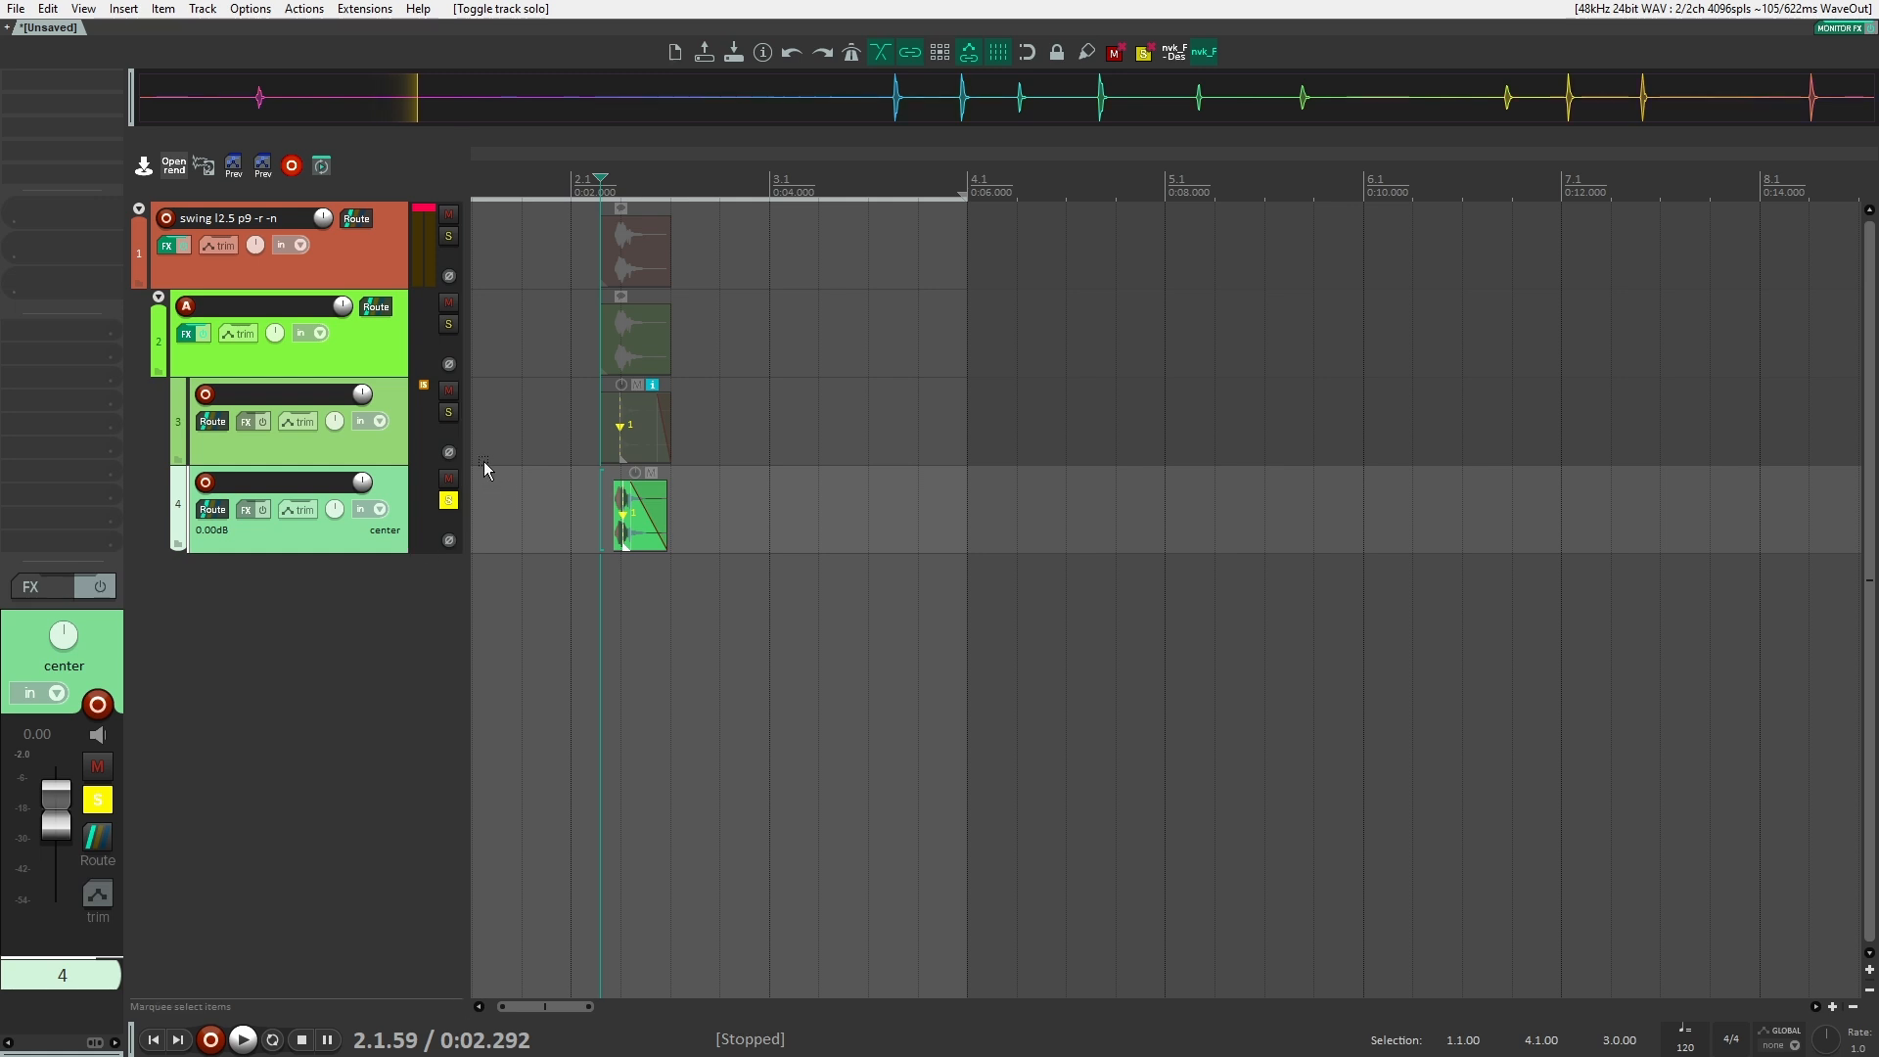
click(448, 500)
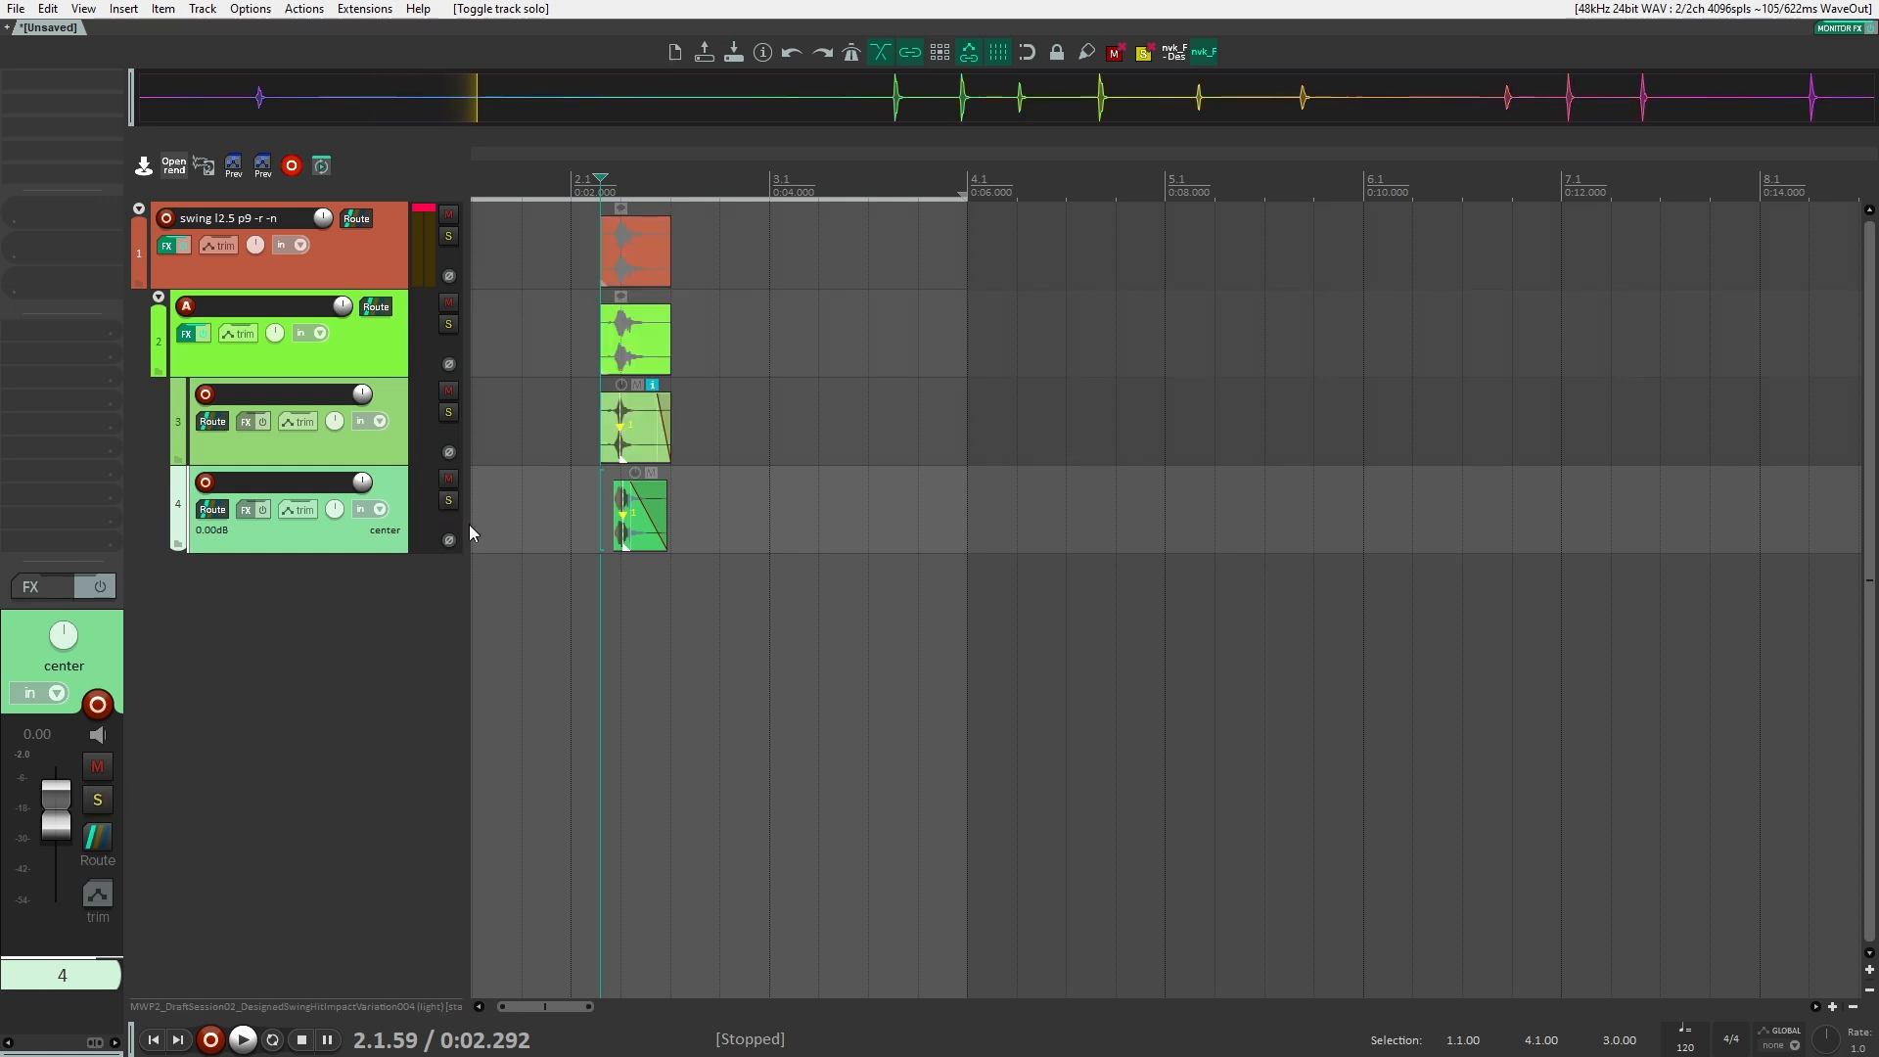
Play the first swing with all layers together.
key(space)
scroll(567, 525, up, 3)
scroll(587, 516, up, 2)
key(space)
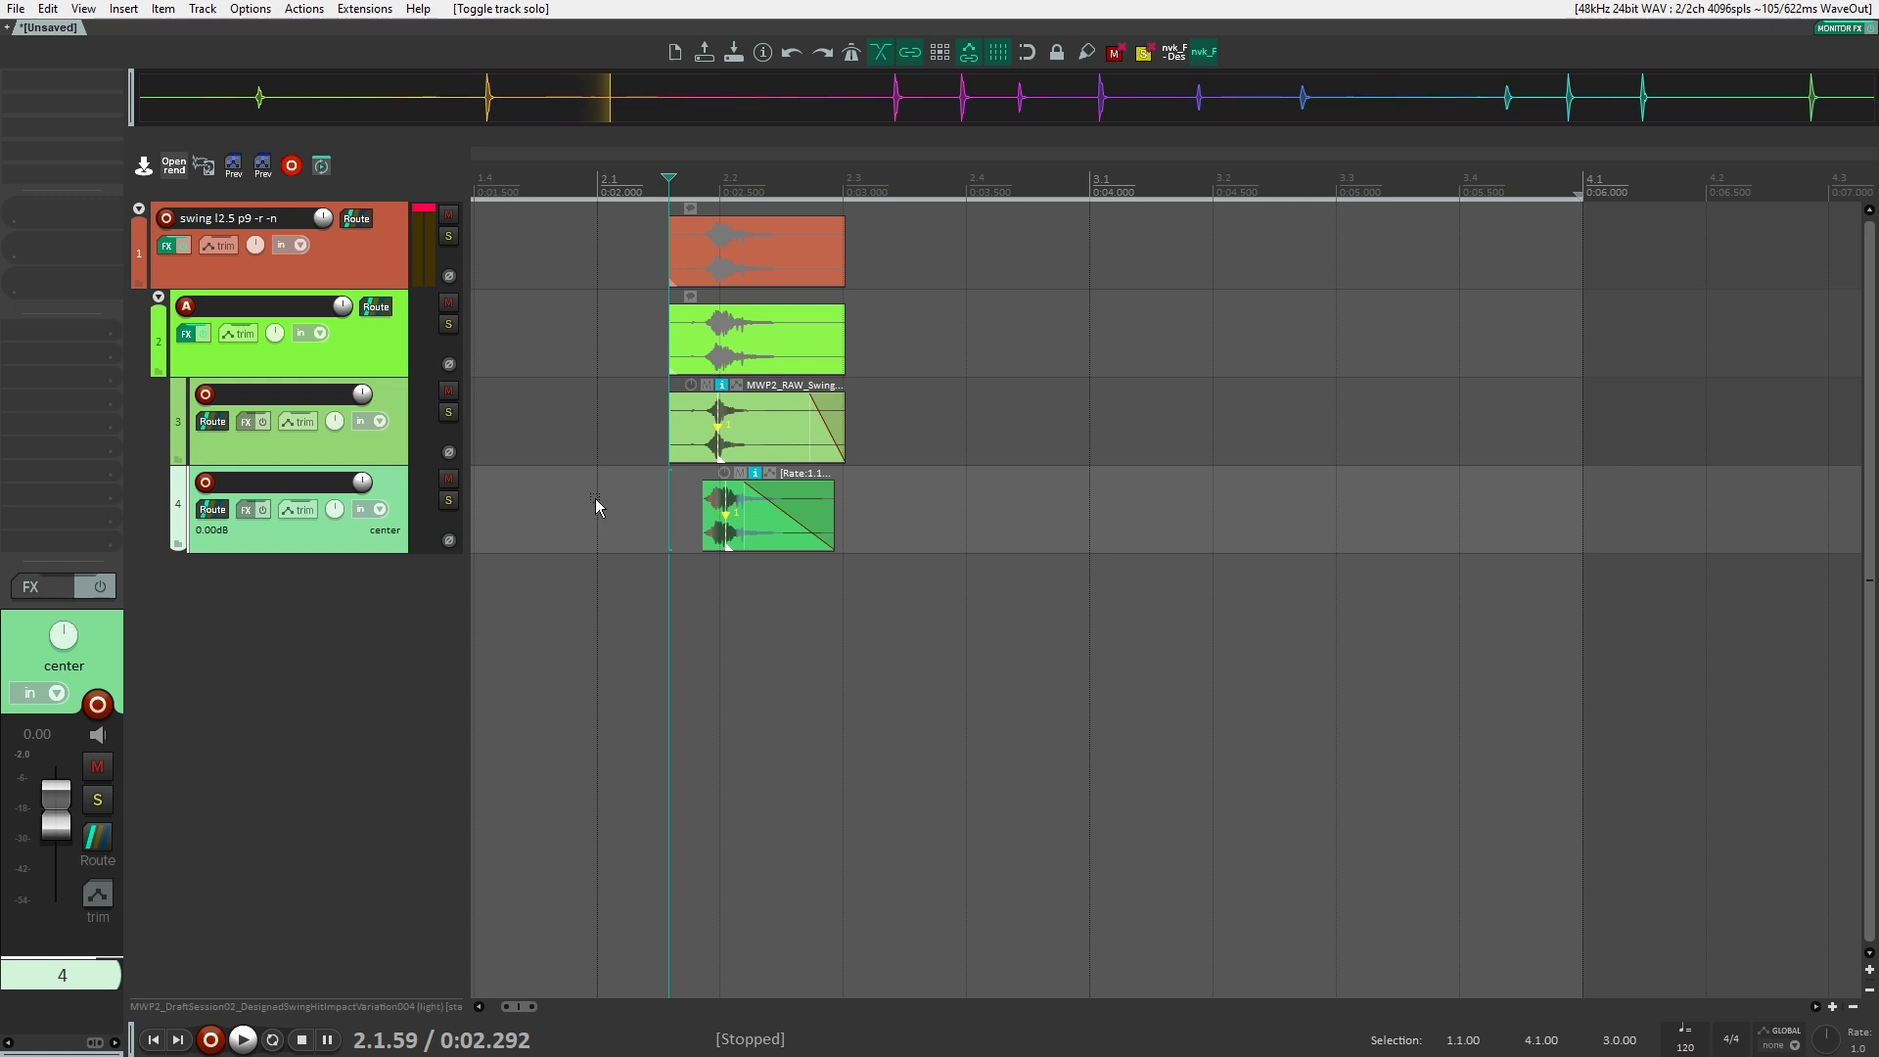
Add a new track below the fourth track and nest it inside the subfolder.
scroll(597, 506, down, 2)
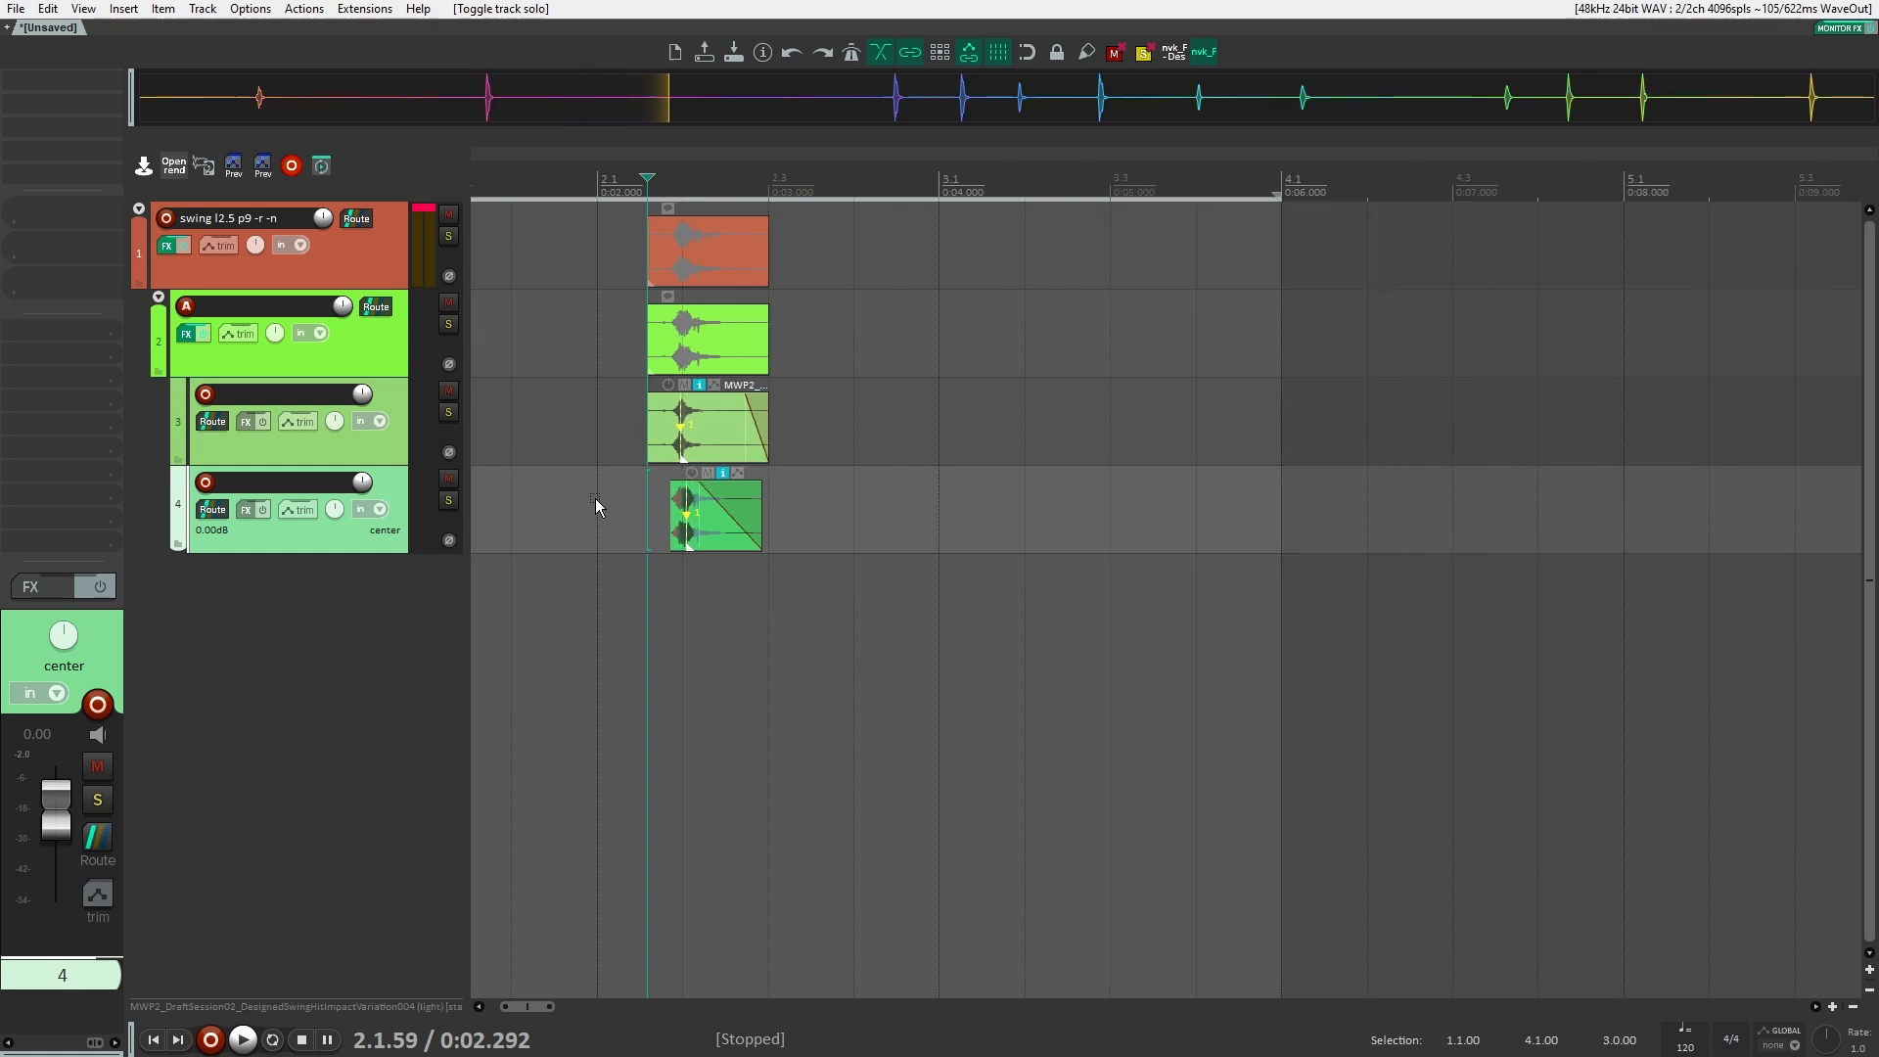
scroll(597, 506, down, 3)
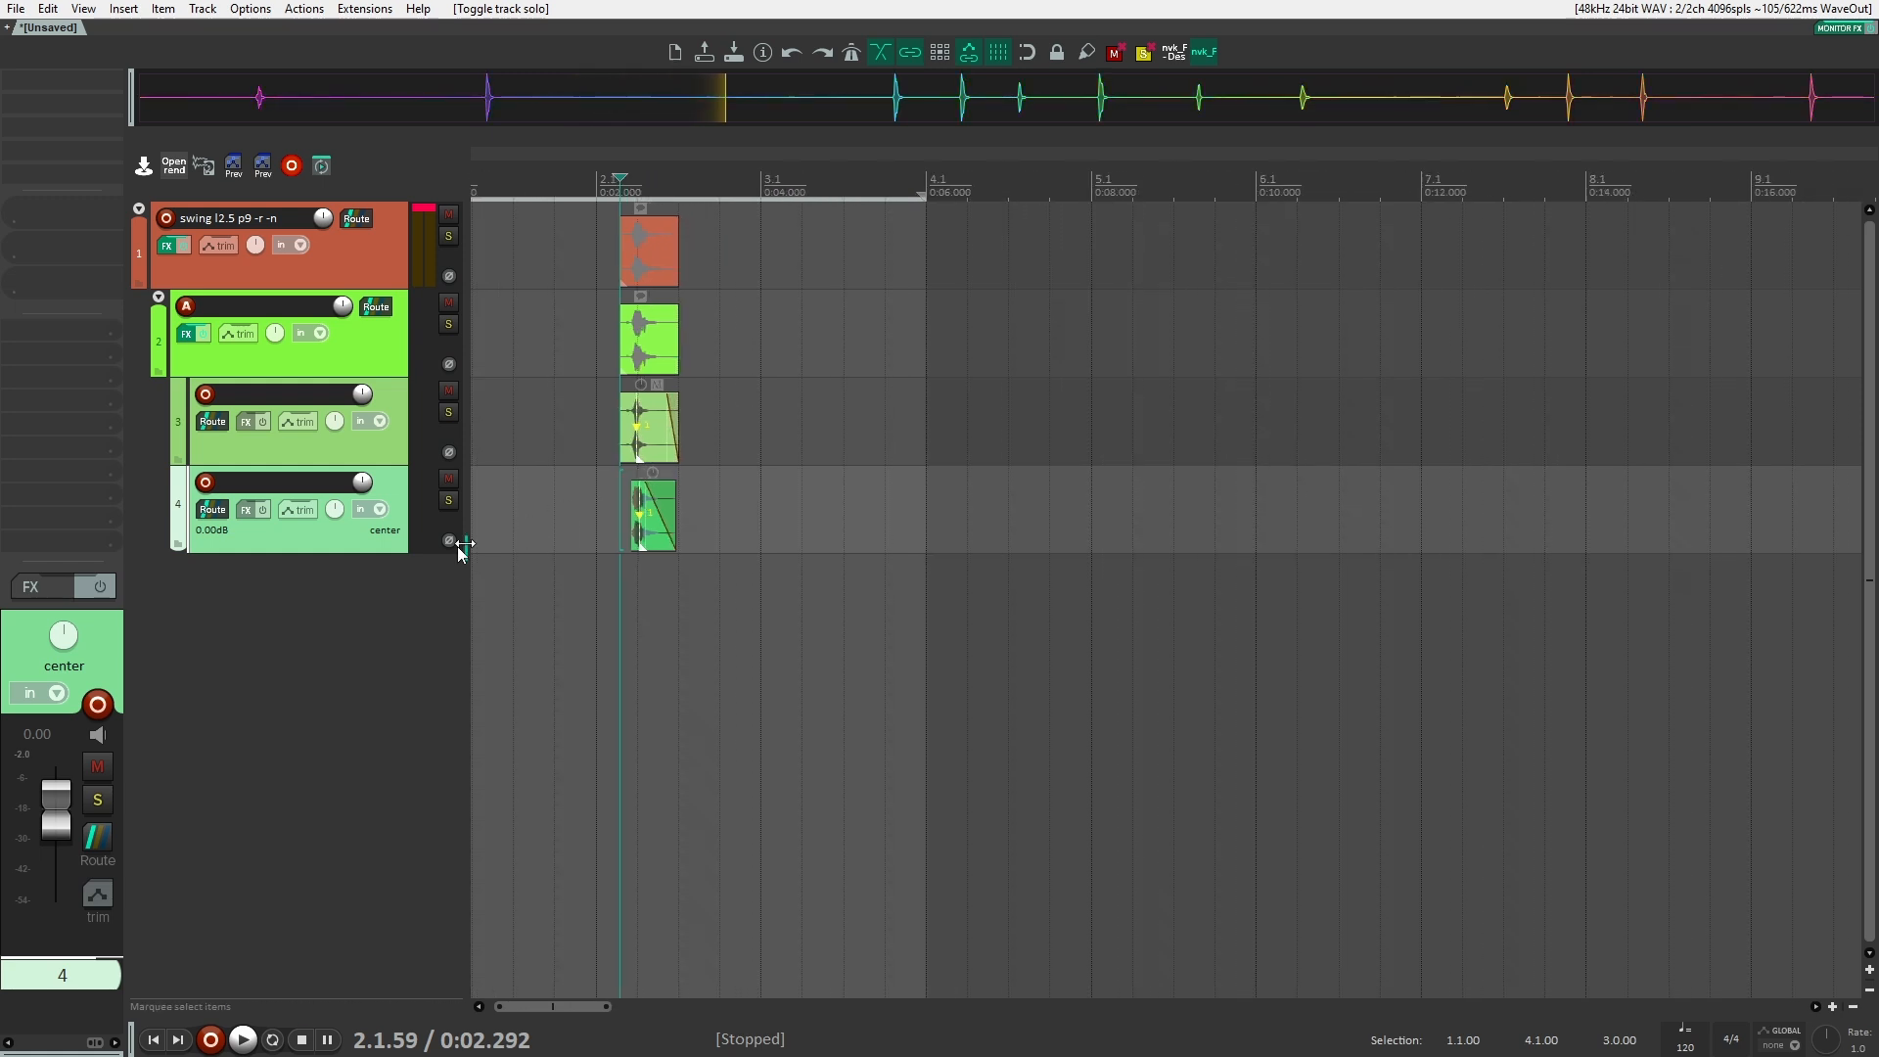
double_click(374, 582)
drag(375, 595, 526, 556)
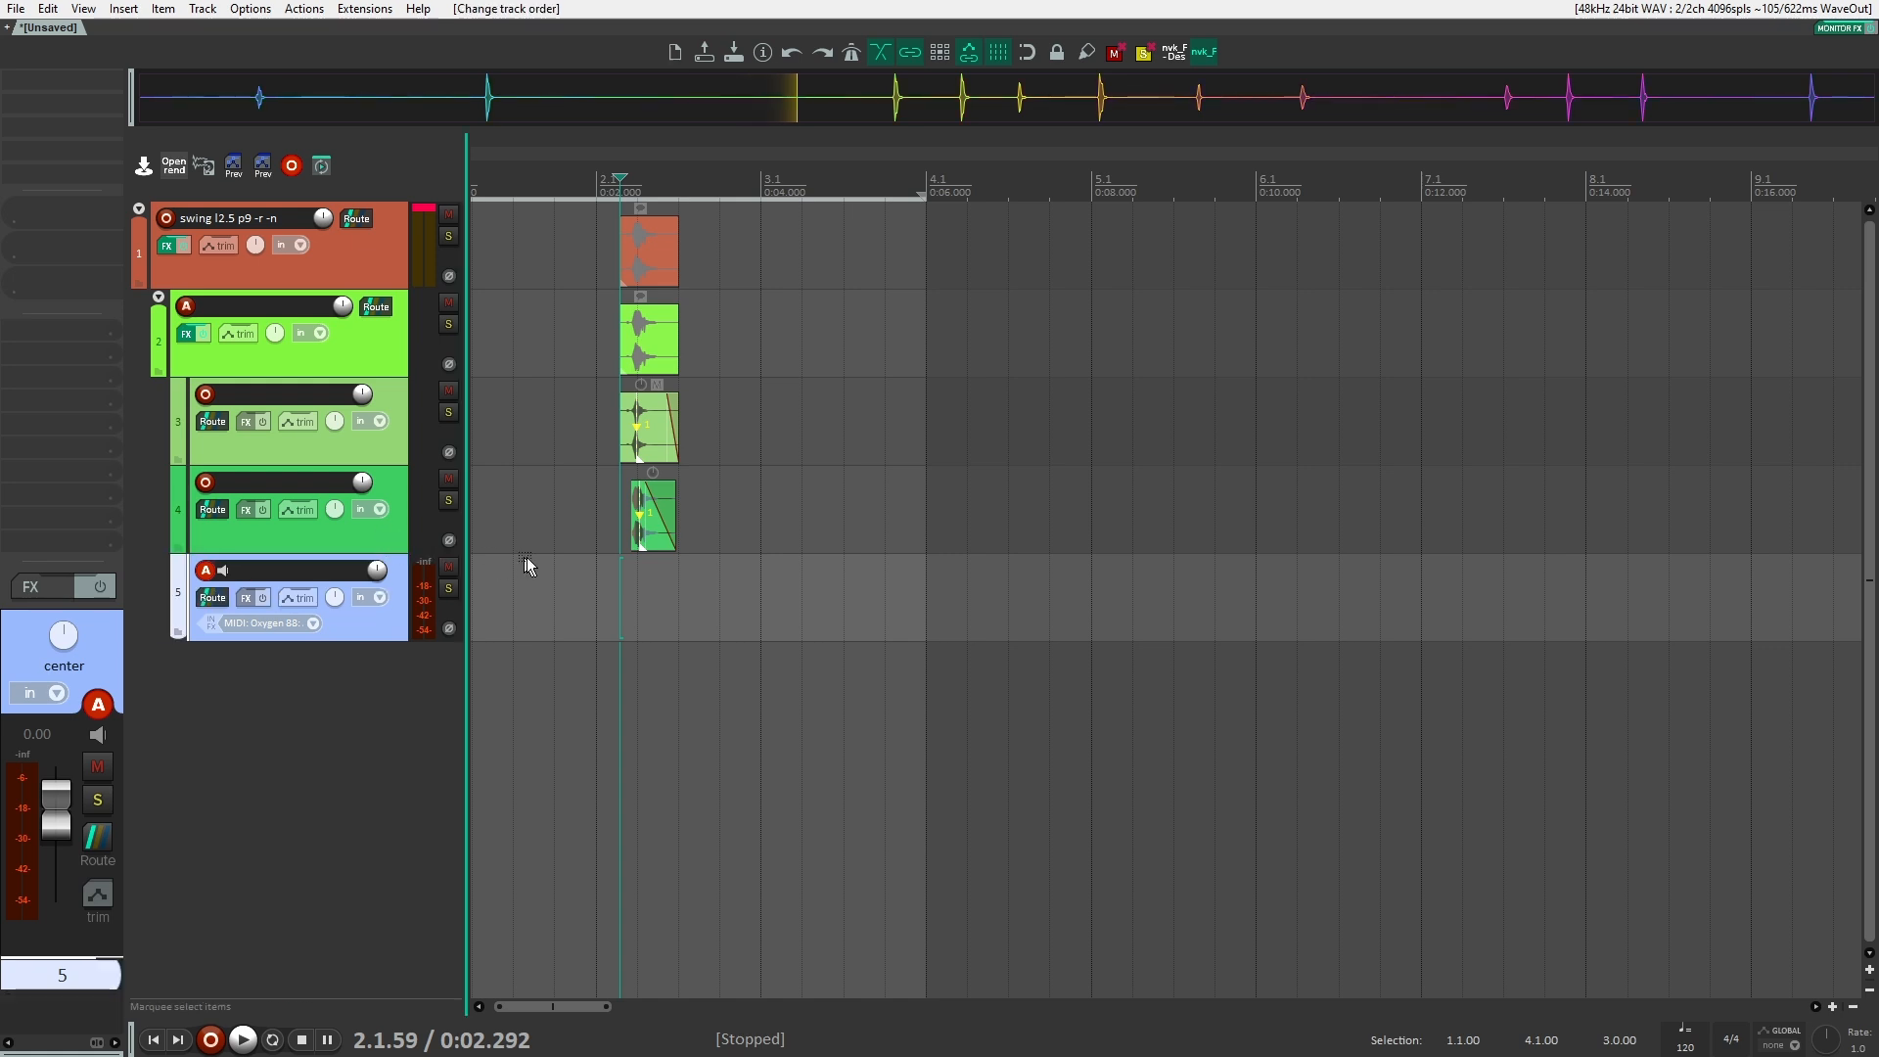
click(636, 523)
click(402, 624)
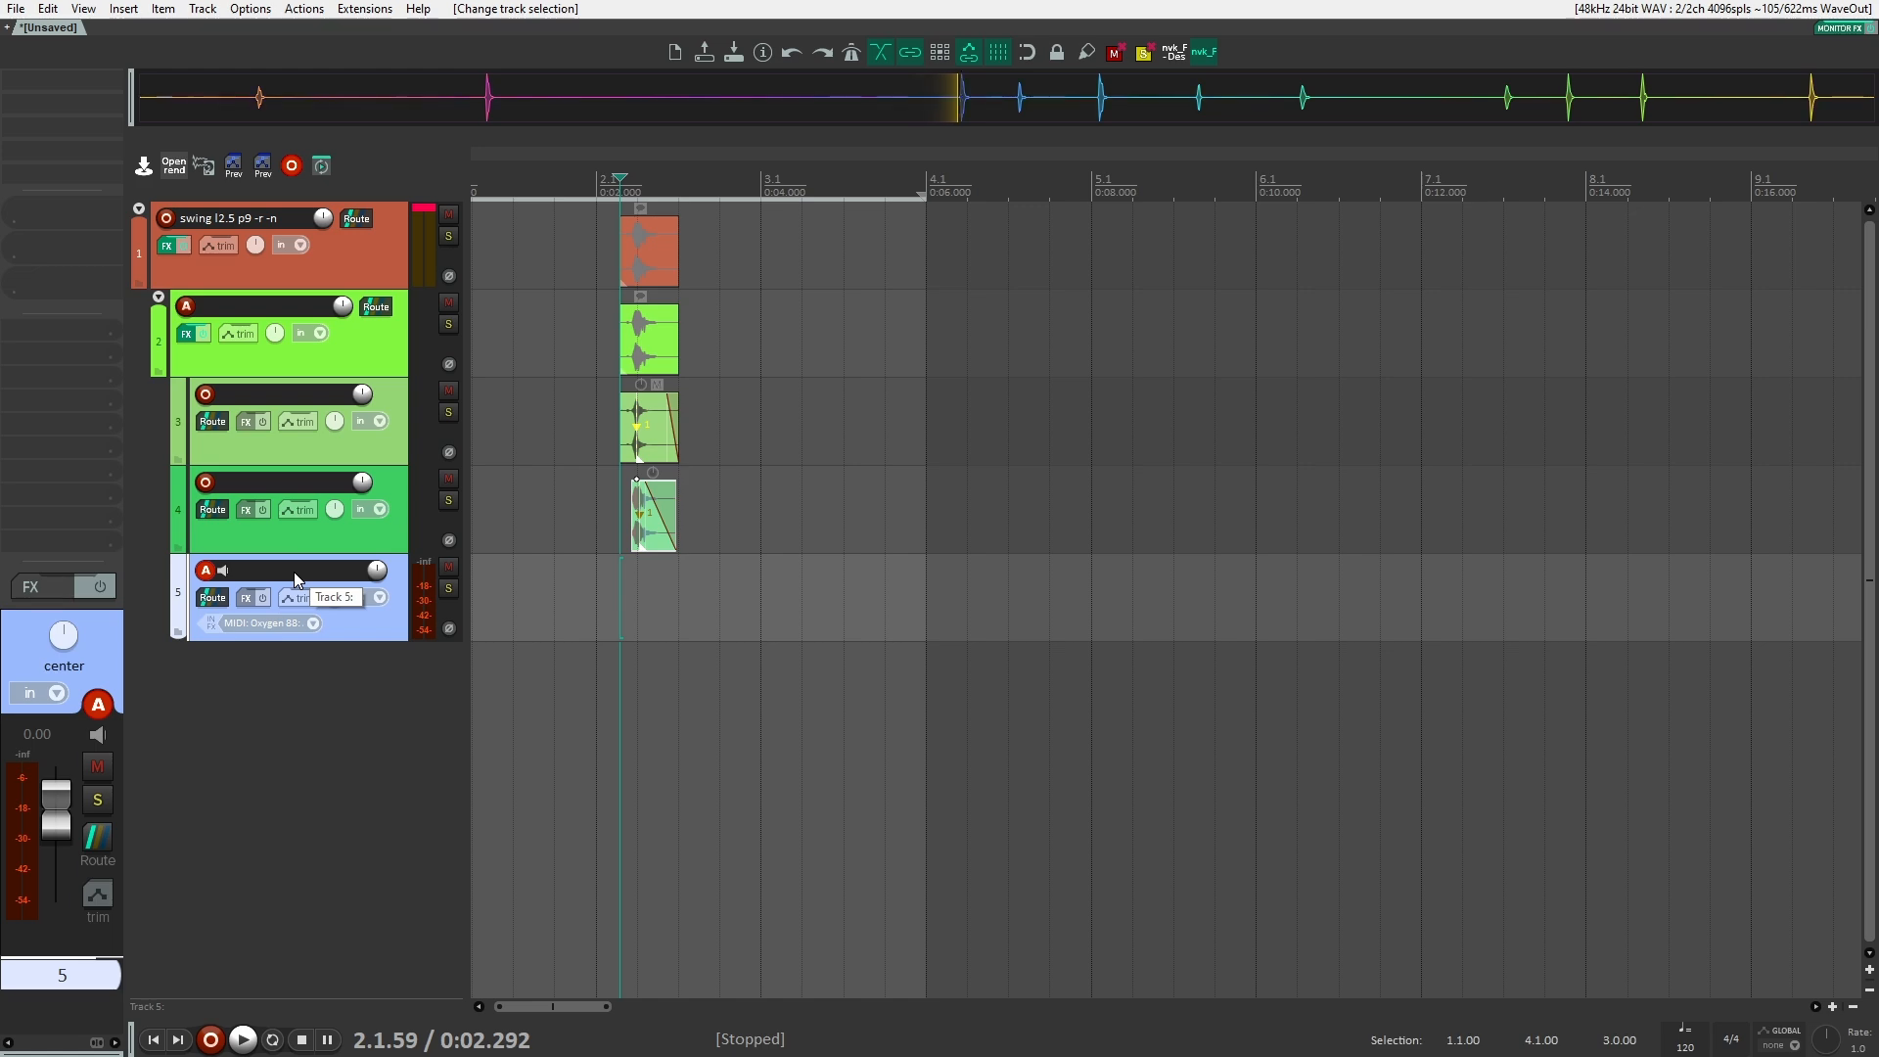
scroll(662, 399, up, 1)
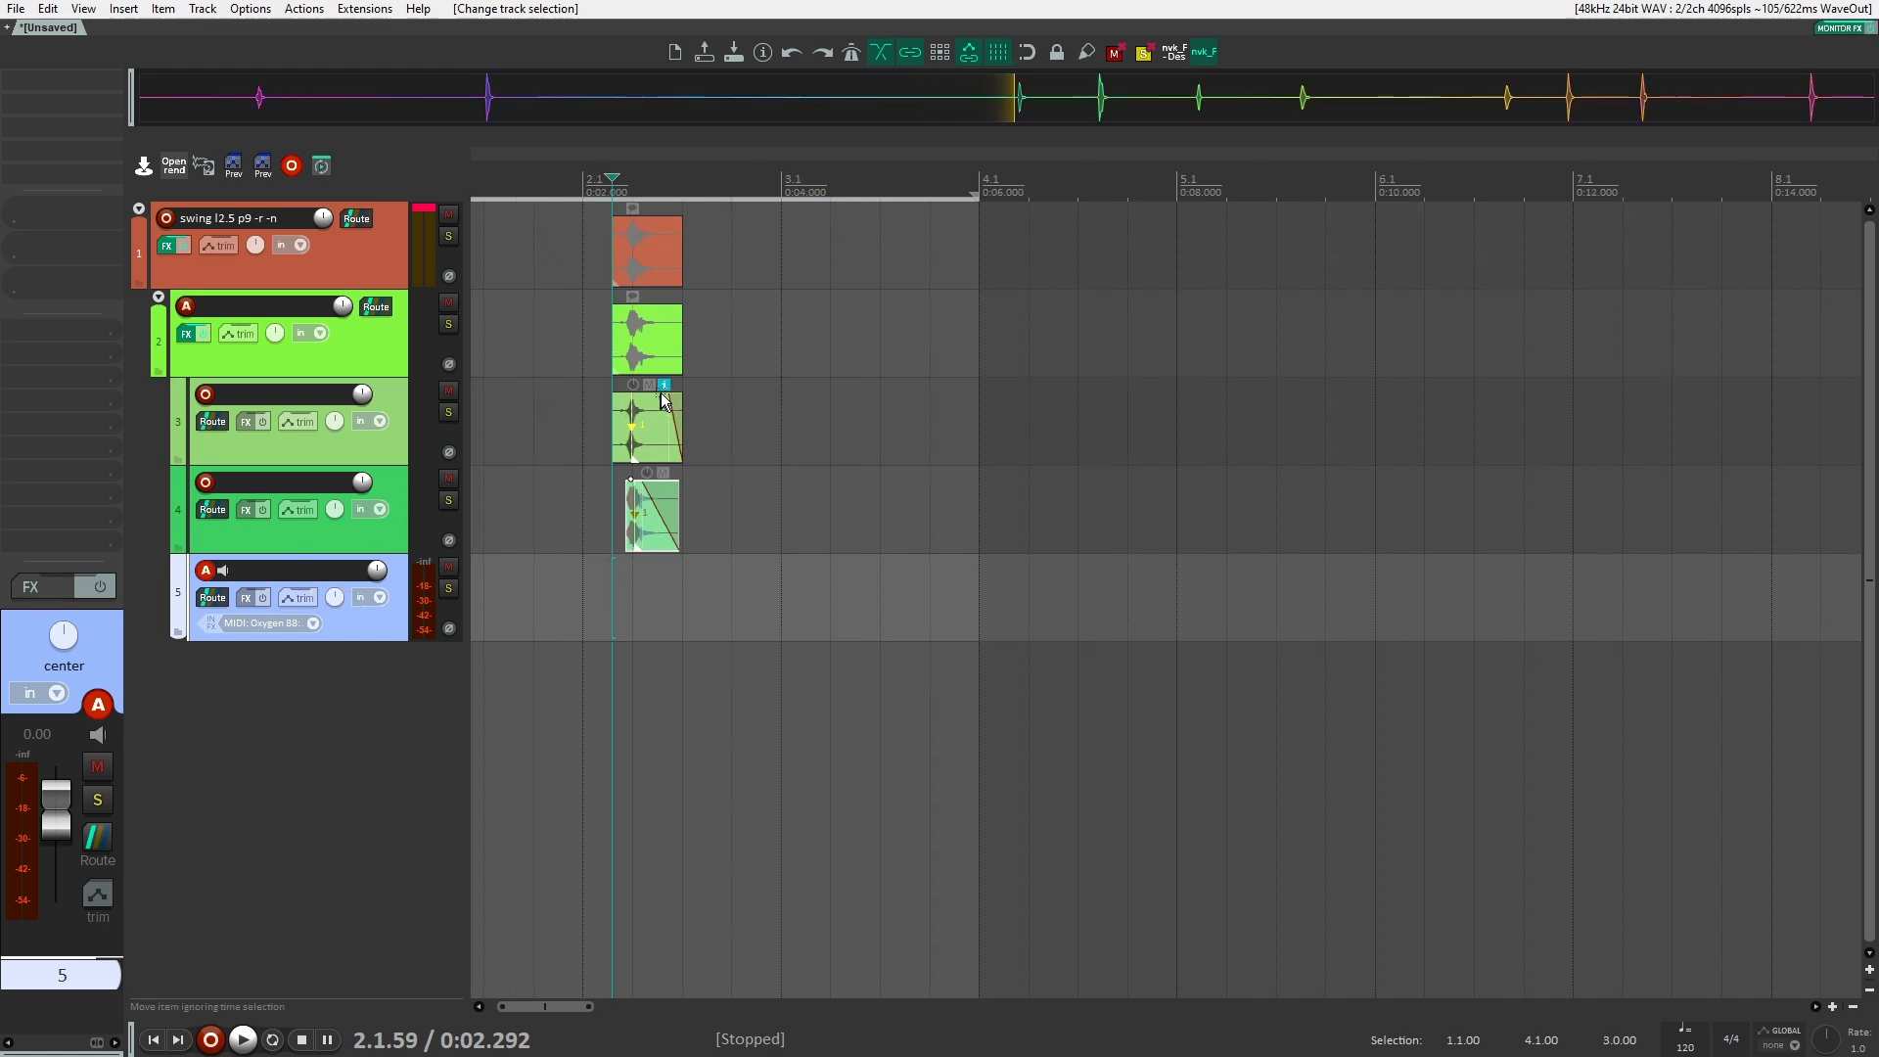
Solo the third track, play its layer of the first swing alone, and unsolo it.
scroll(658, 399, up, 3)
click(449, 412)
click(653, 414)
key(space)
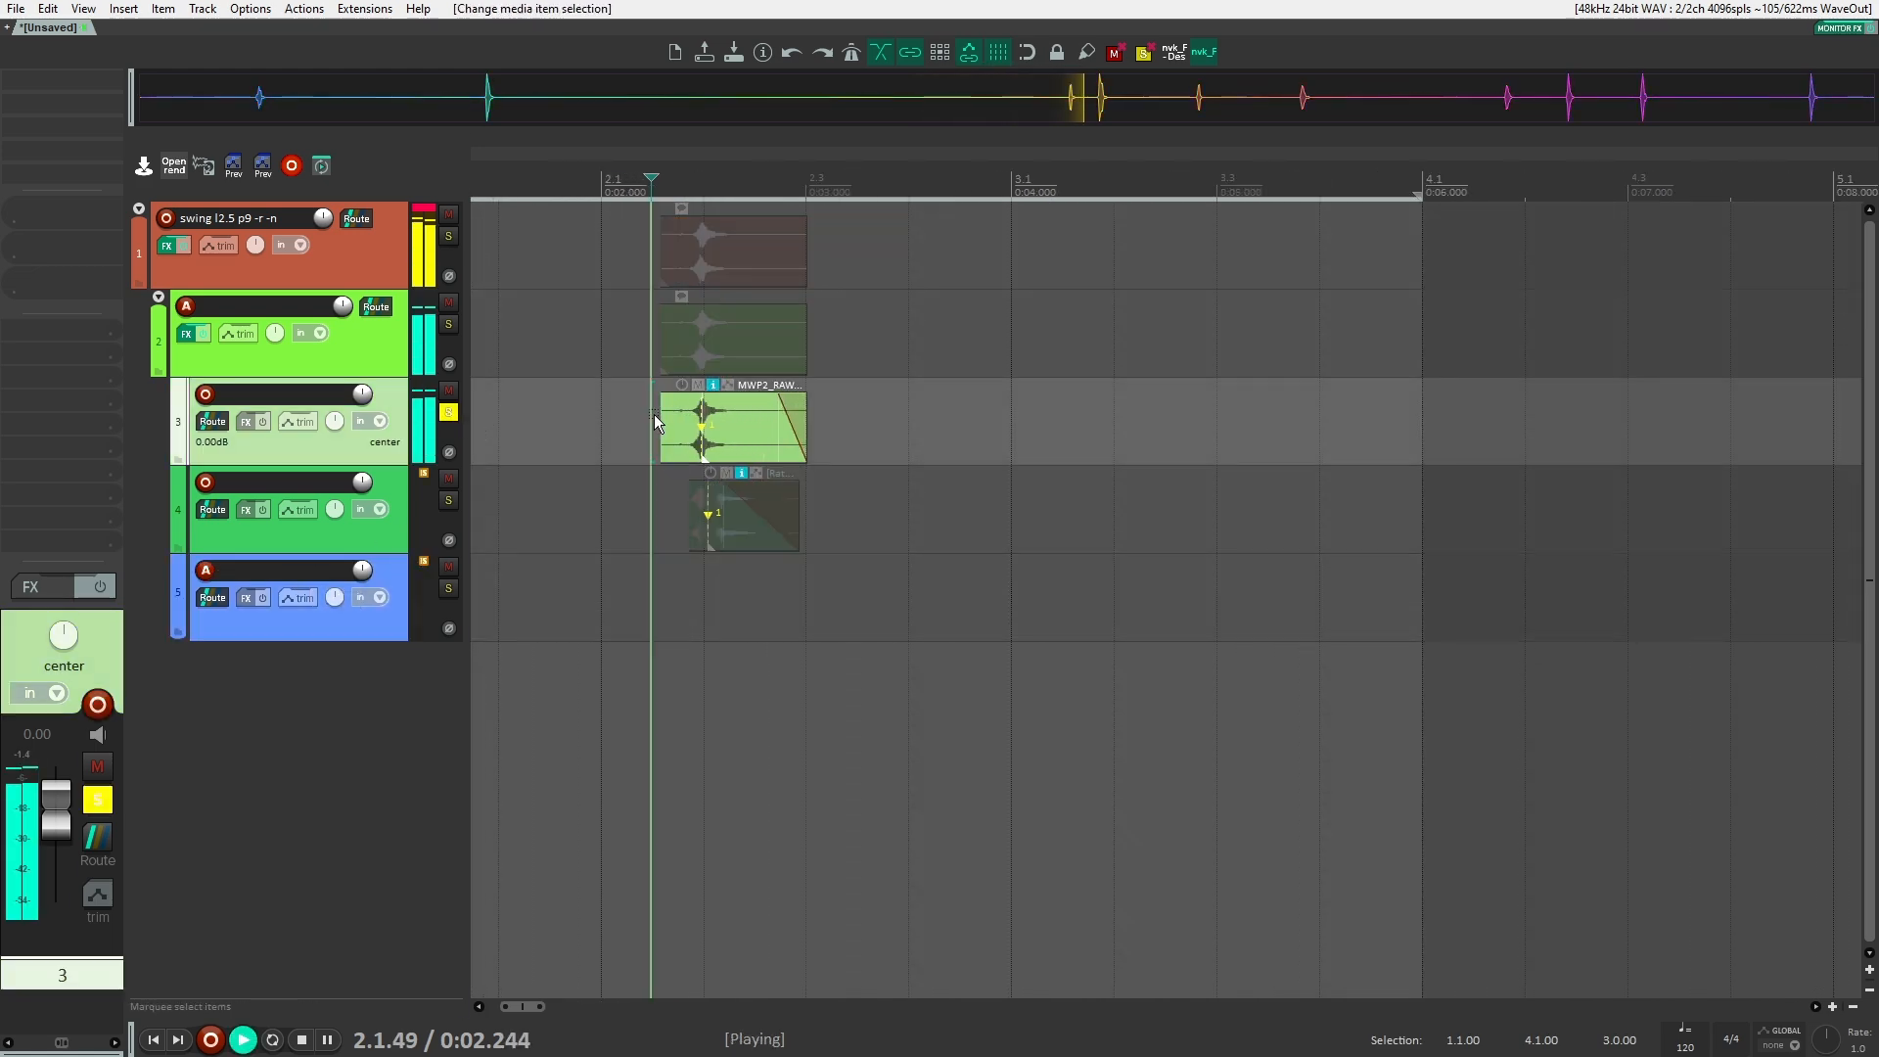
key(space)
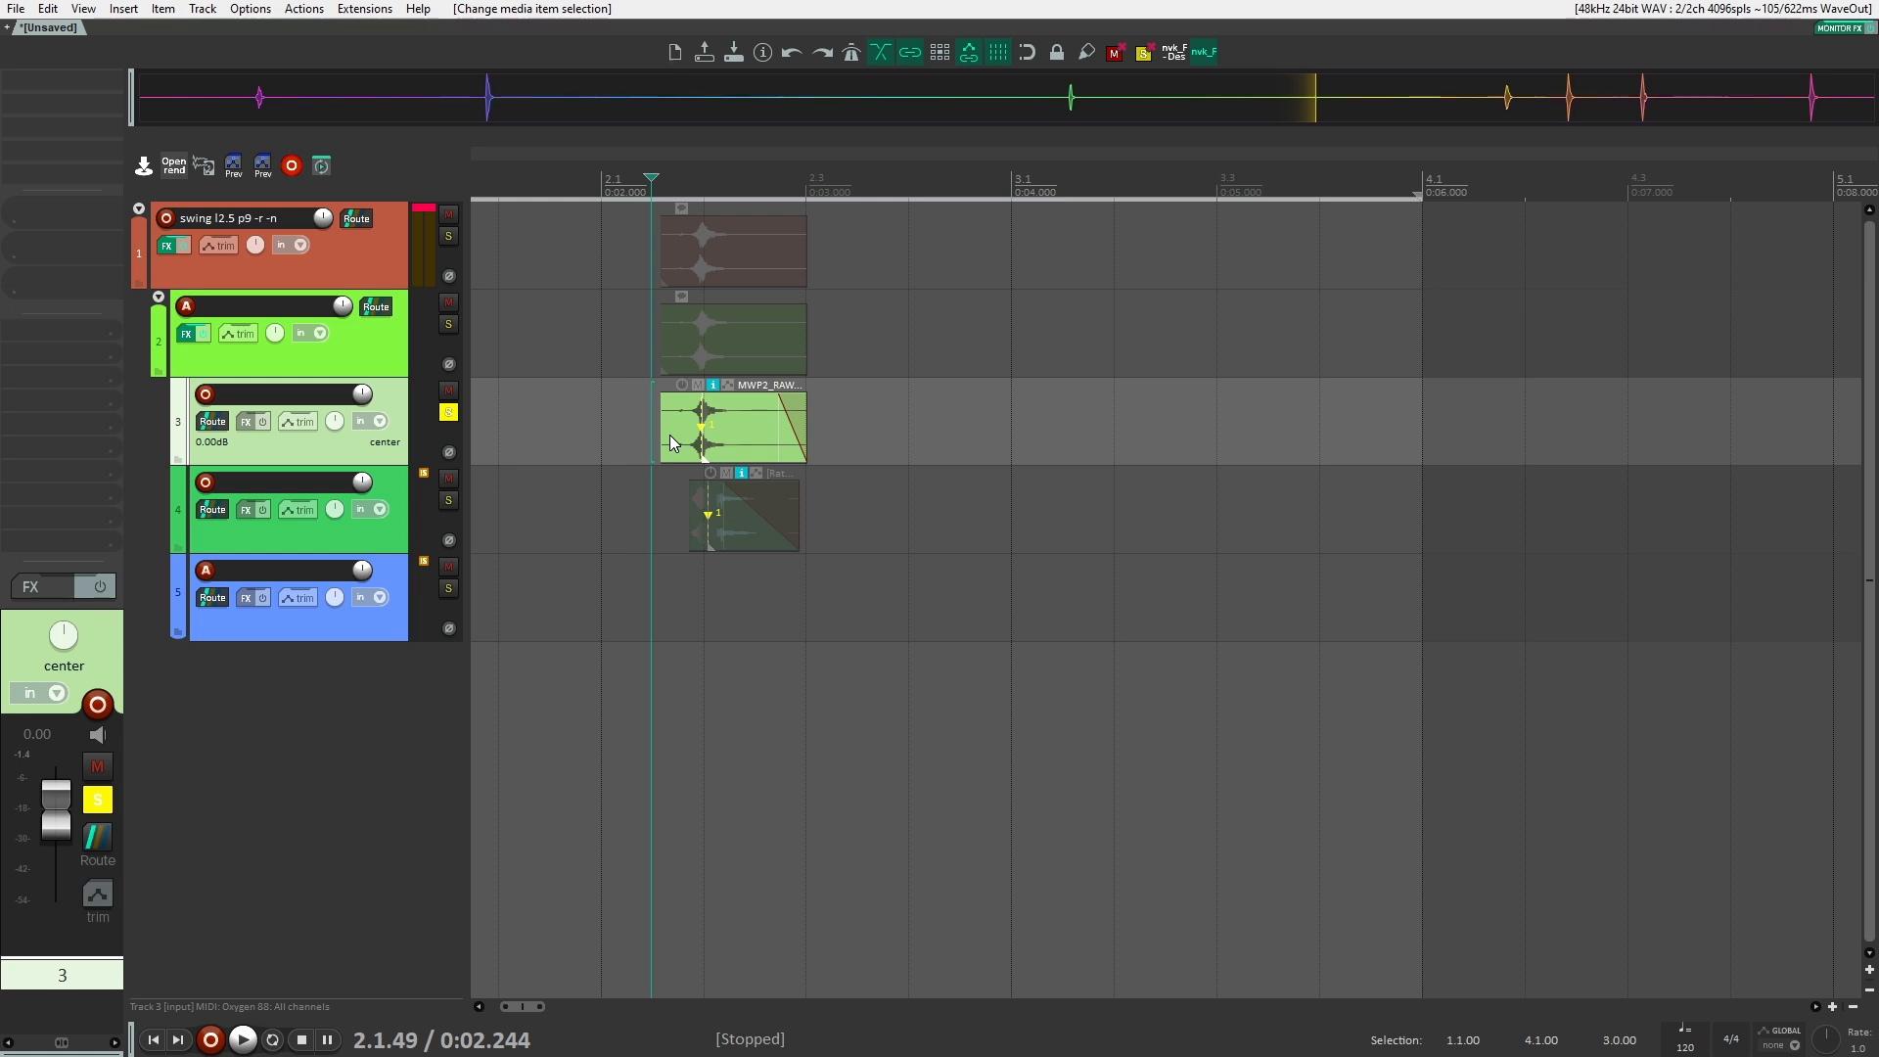
click(448, 412)
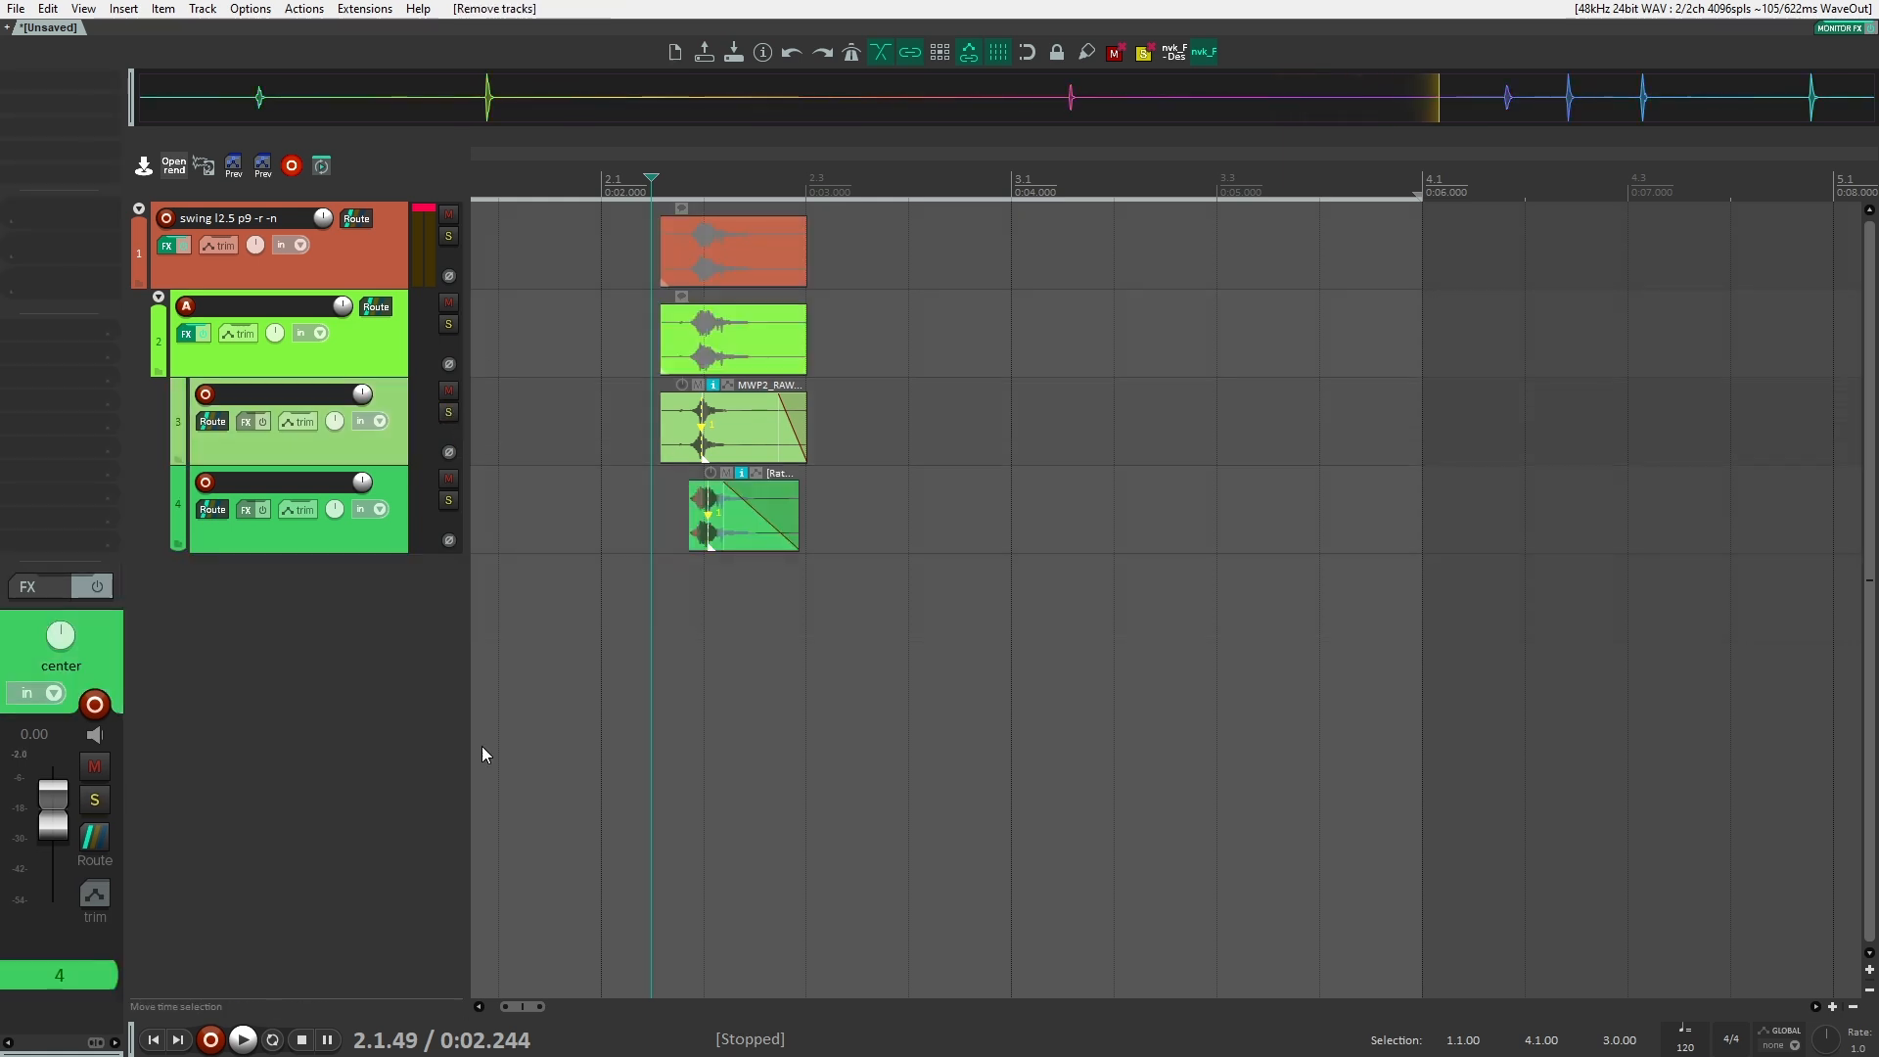
Name the subfolder track "swings" and collapse its layers.
double_click(223, 308)
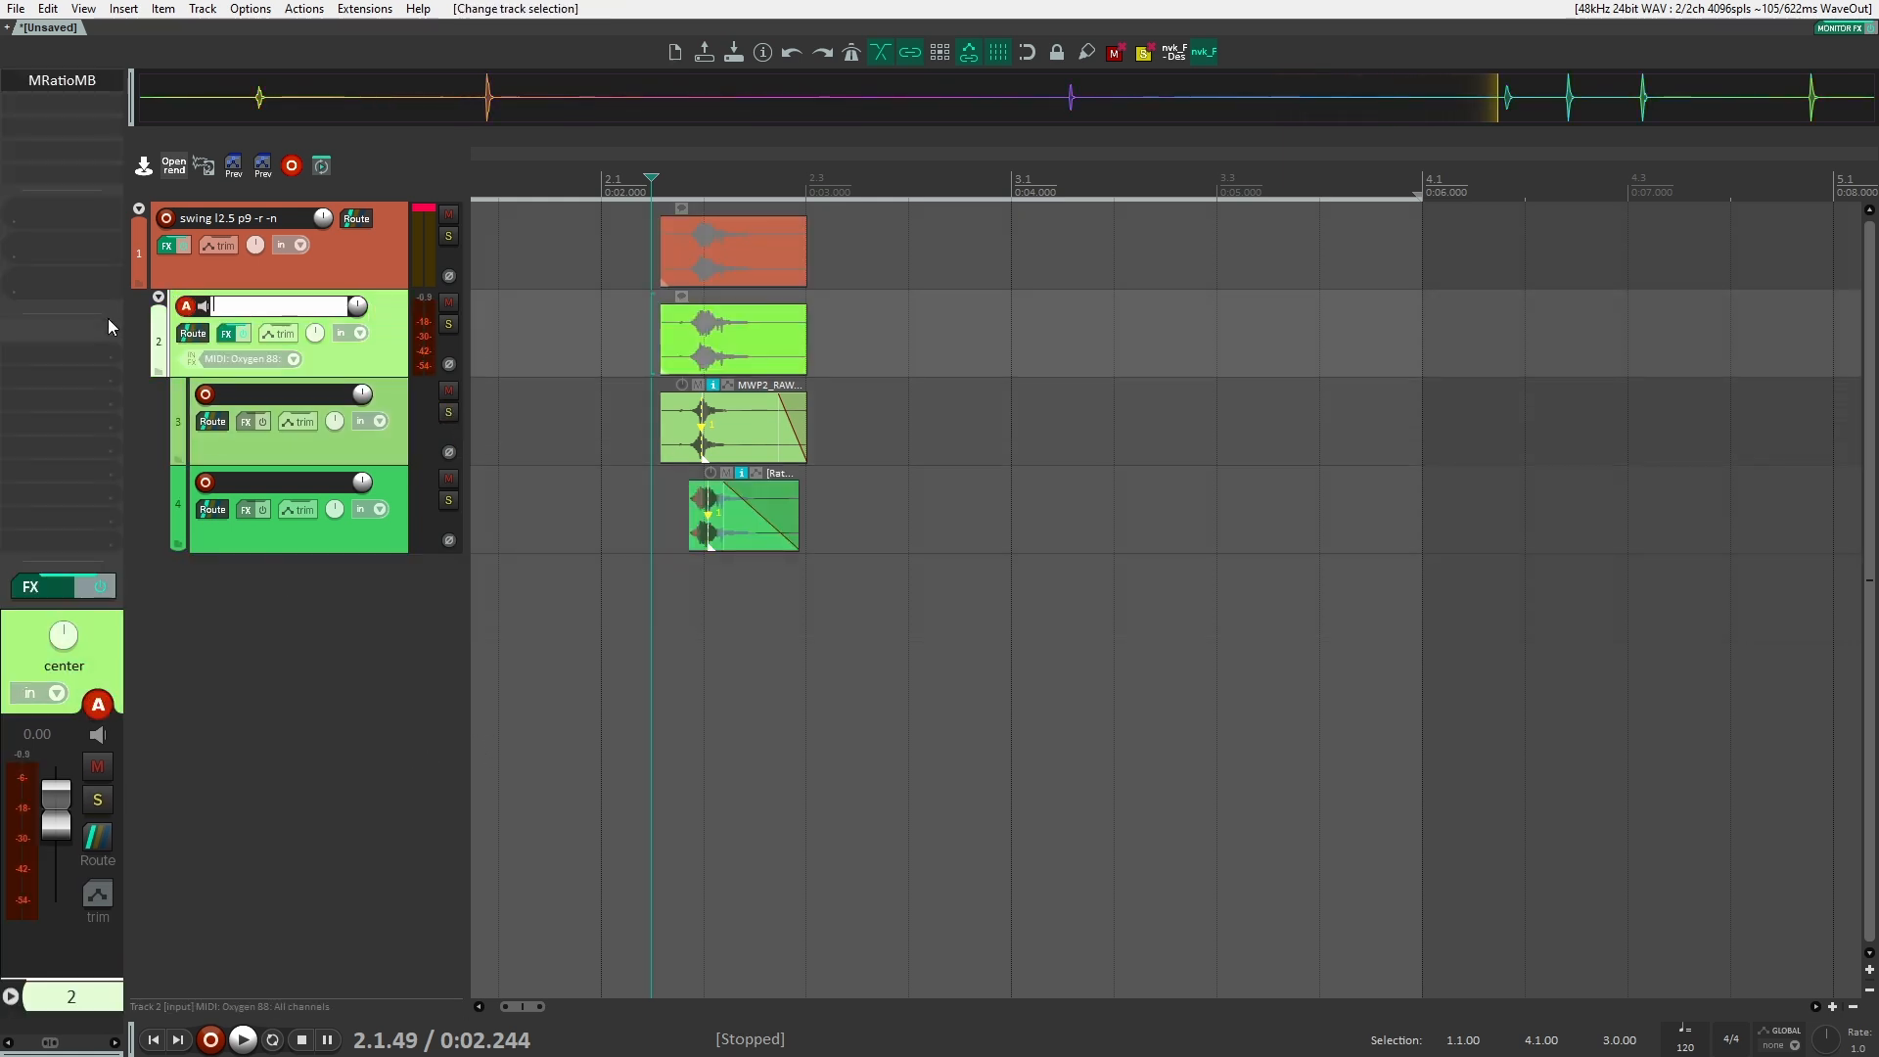
text(swings)
key(Return)
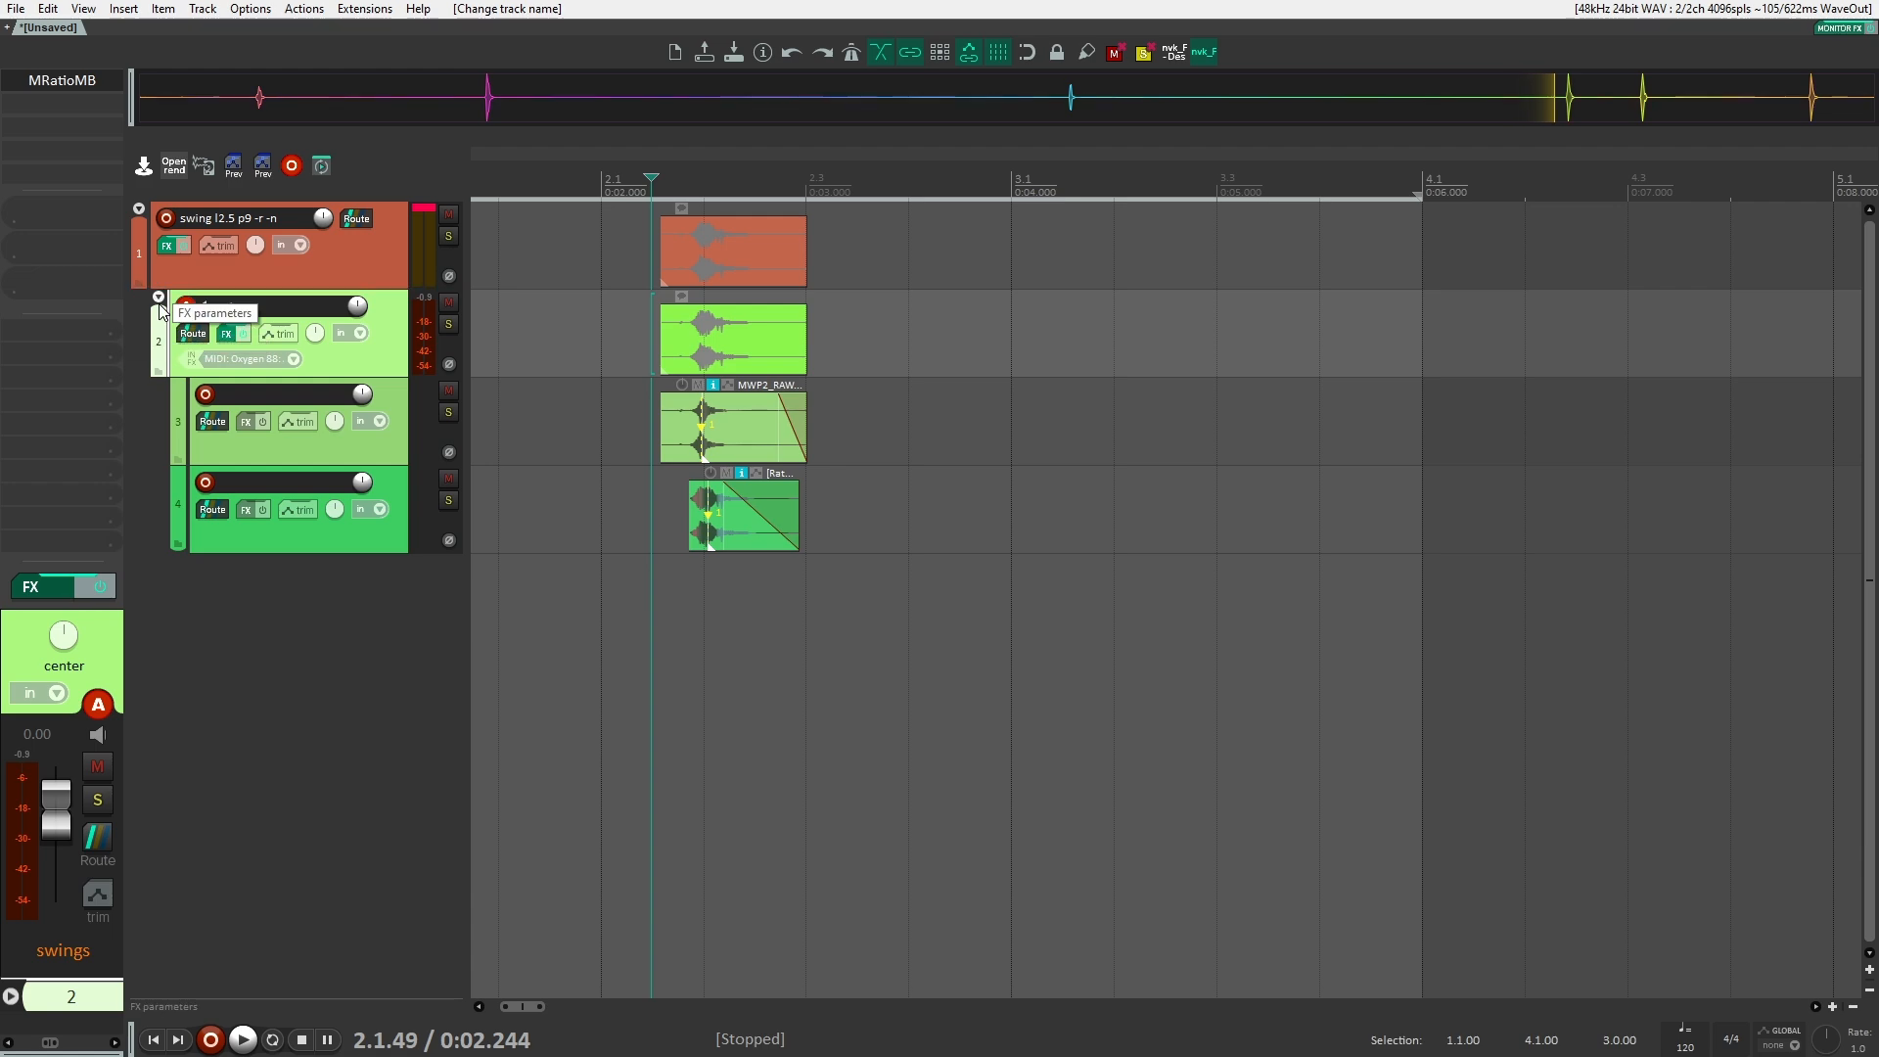
click(158, 297)
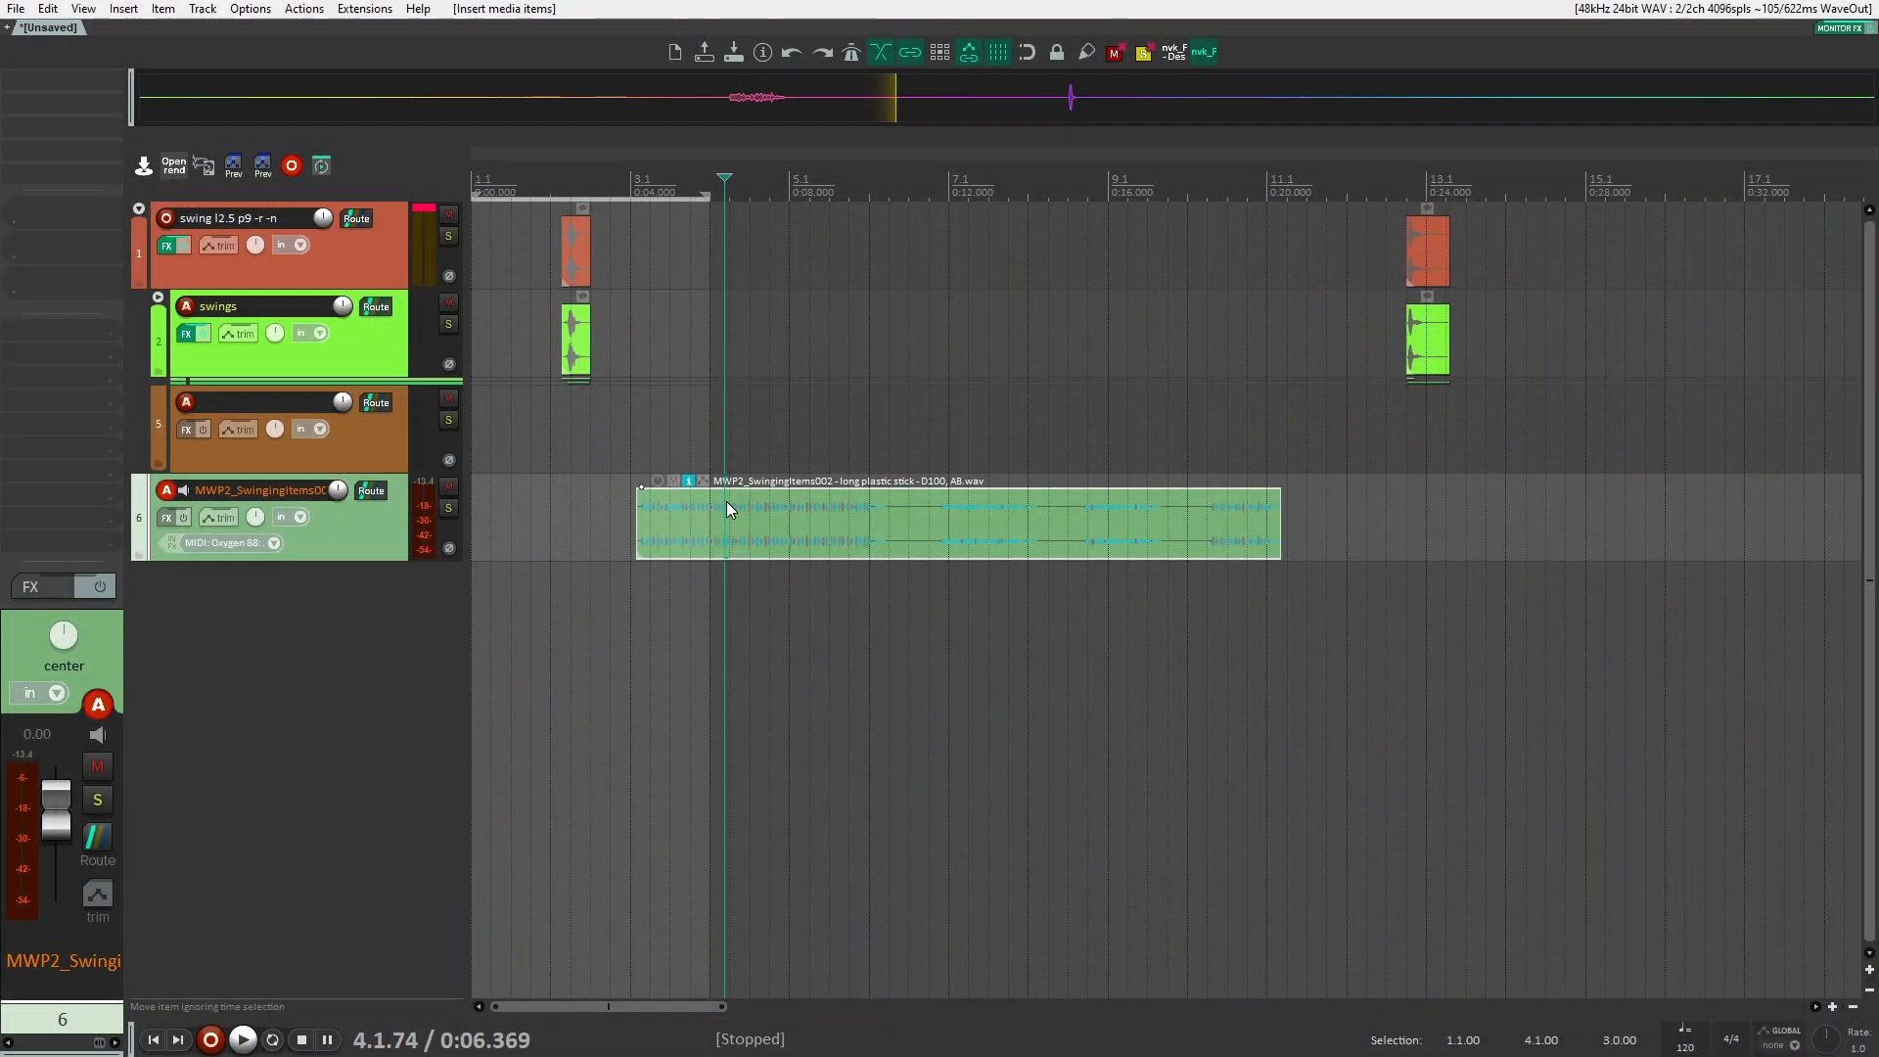
Split the long plastic stick recording on track 6 into pieces and move one piece under the first swing.
click(731, 591)
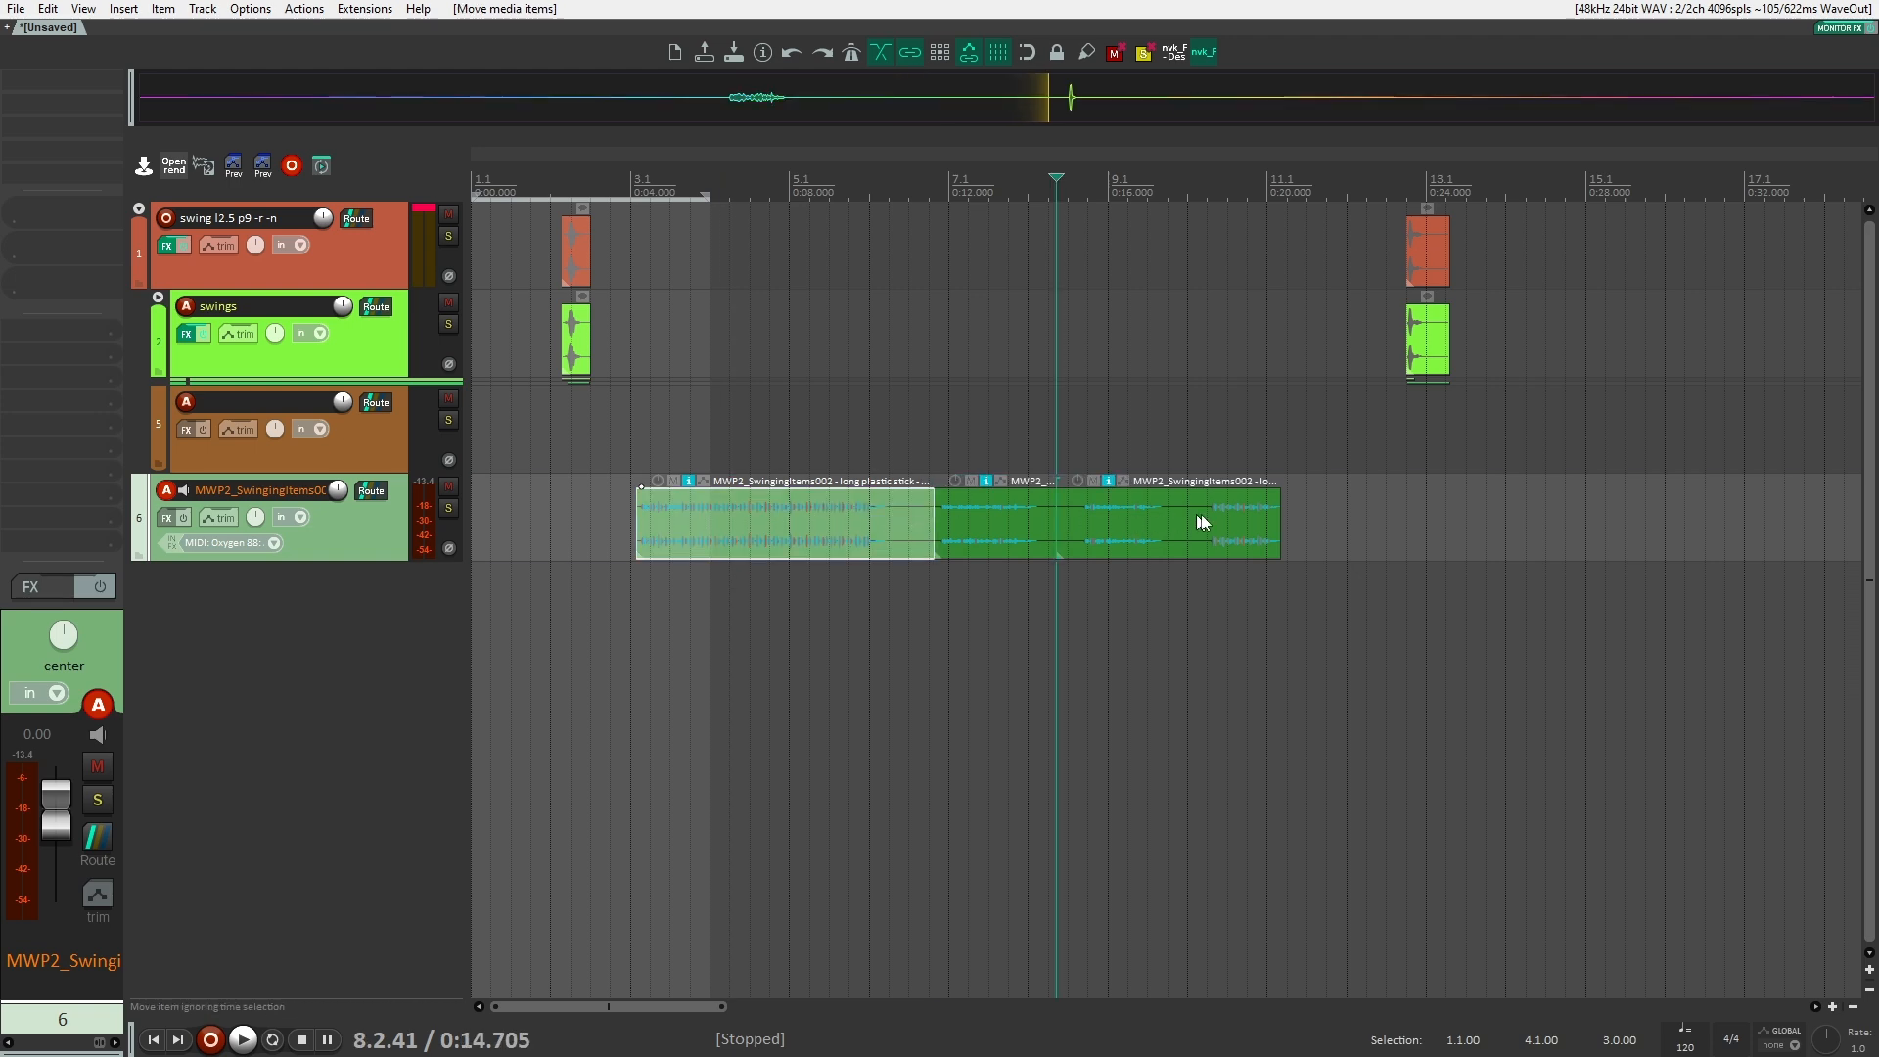
drag(1084, 524, 1038, 523)
drag(824, 522, 884, 521)
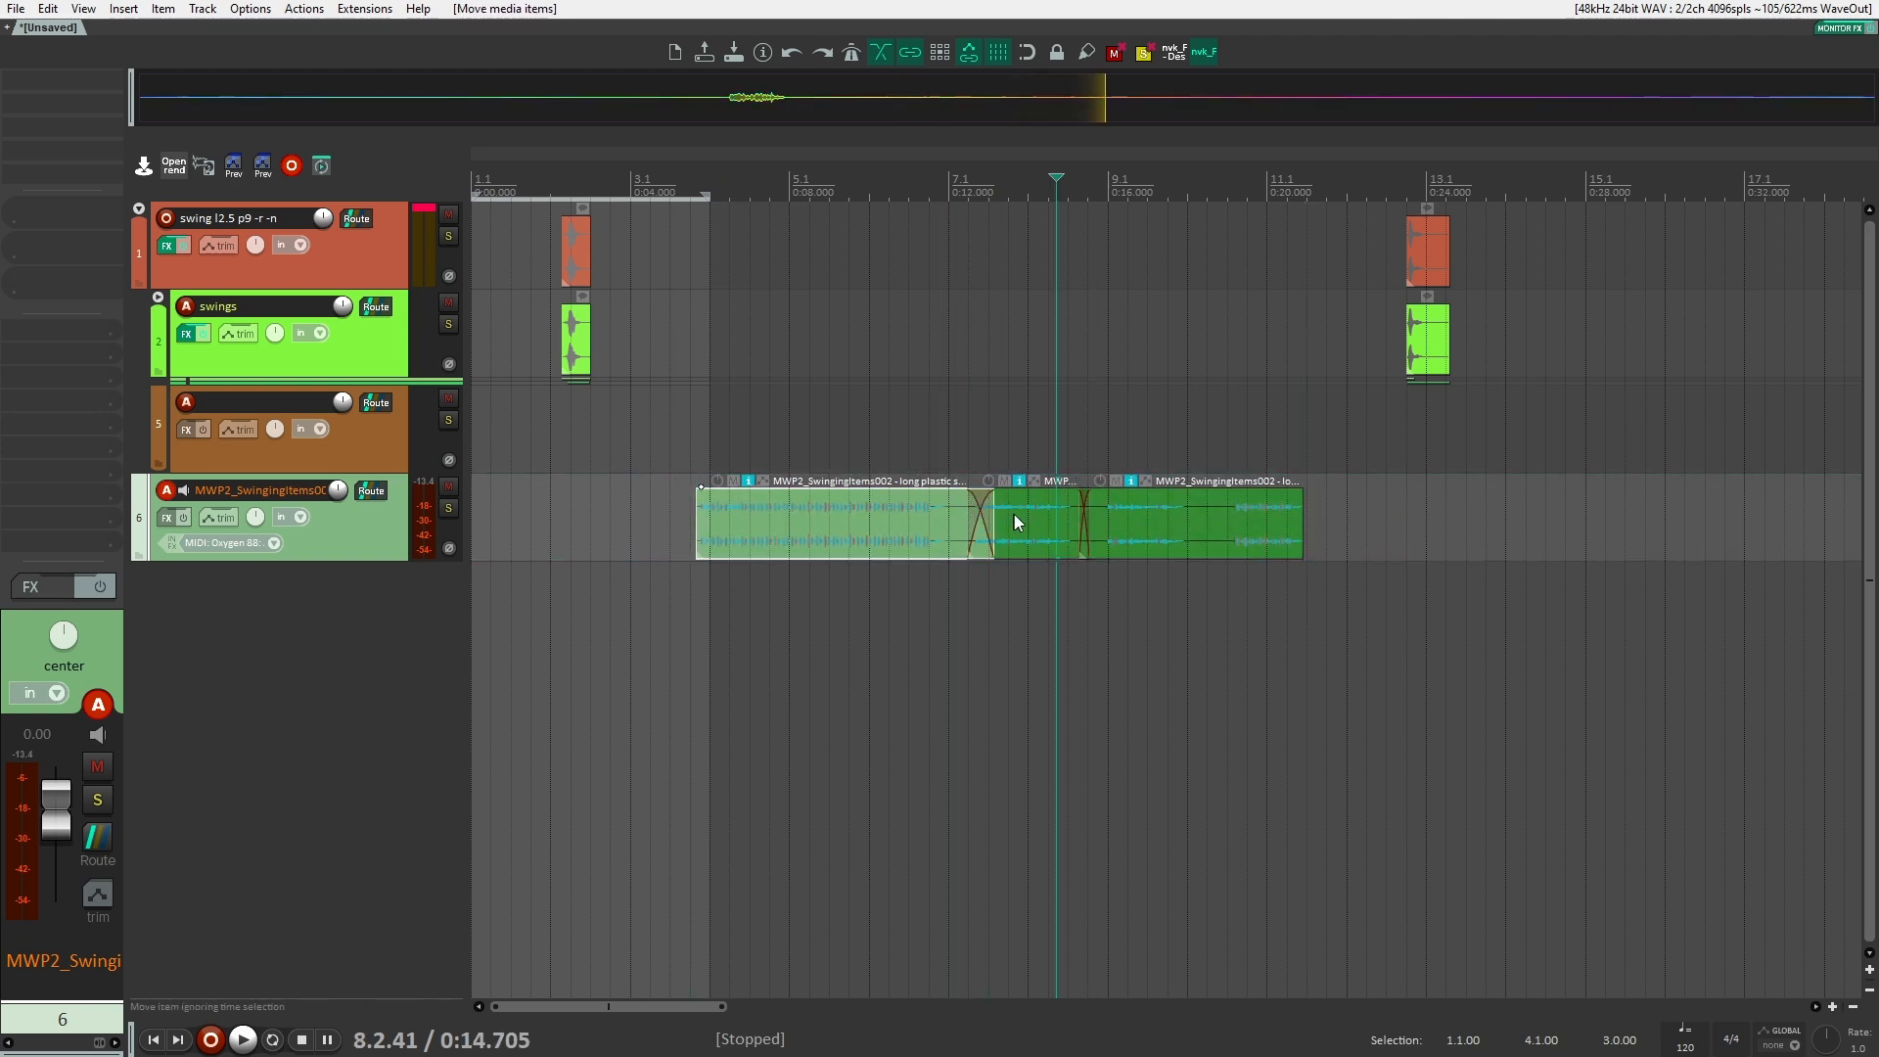
drag(1007, 514, 818, 525)
scroll(783, 516, up, 3)
scroll(684, 509, up, 4)
drag(577, 513, 745, 514)
scroll(685, 533, up, 2)
scroll(782, 523, down, 4)
Play the first swing with the plastic stick item, shift the item's audio contents earlier, and play it again.
click(697, 414)
key(space)
key(space)
drag(995, 528, 807, 528)
key(space)
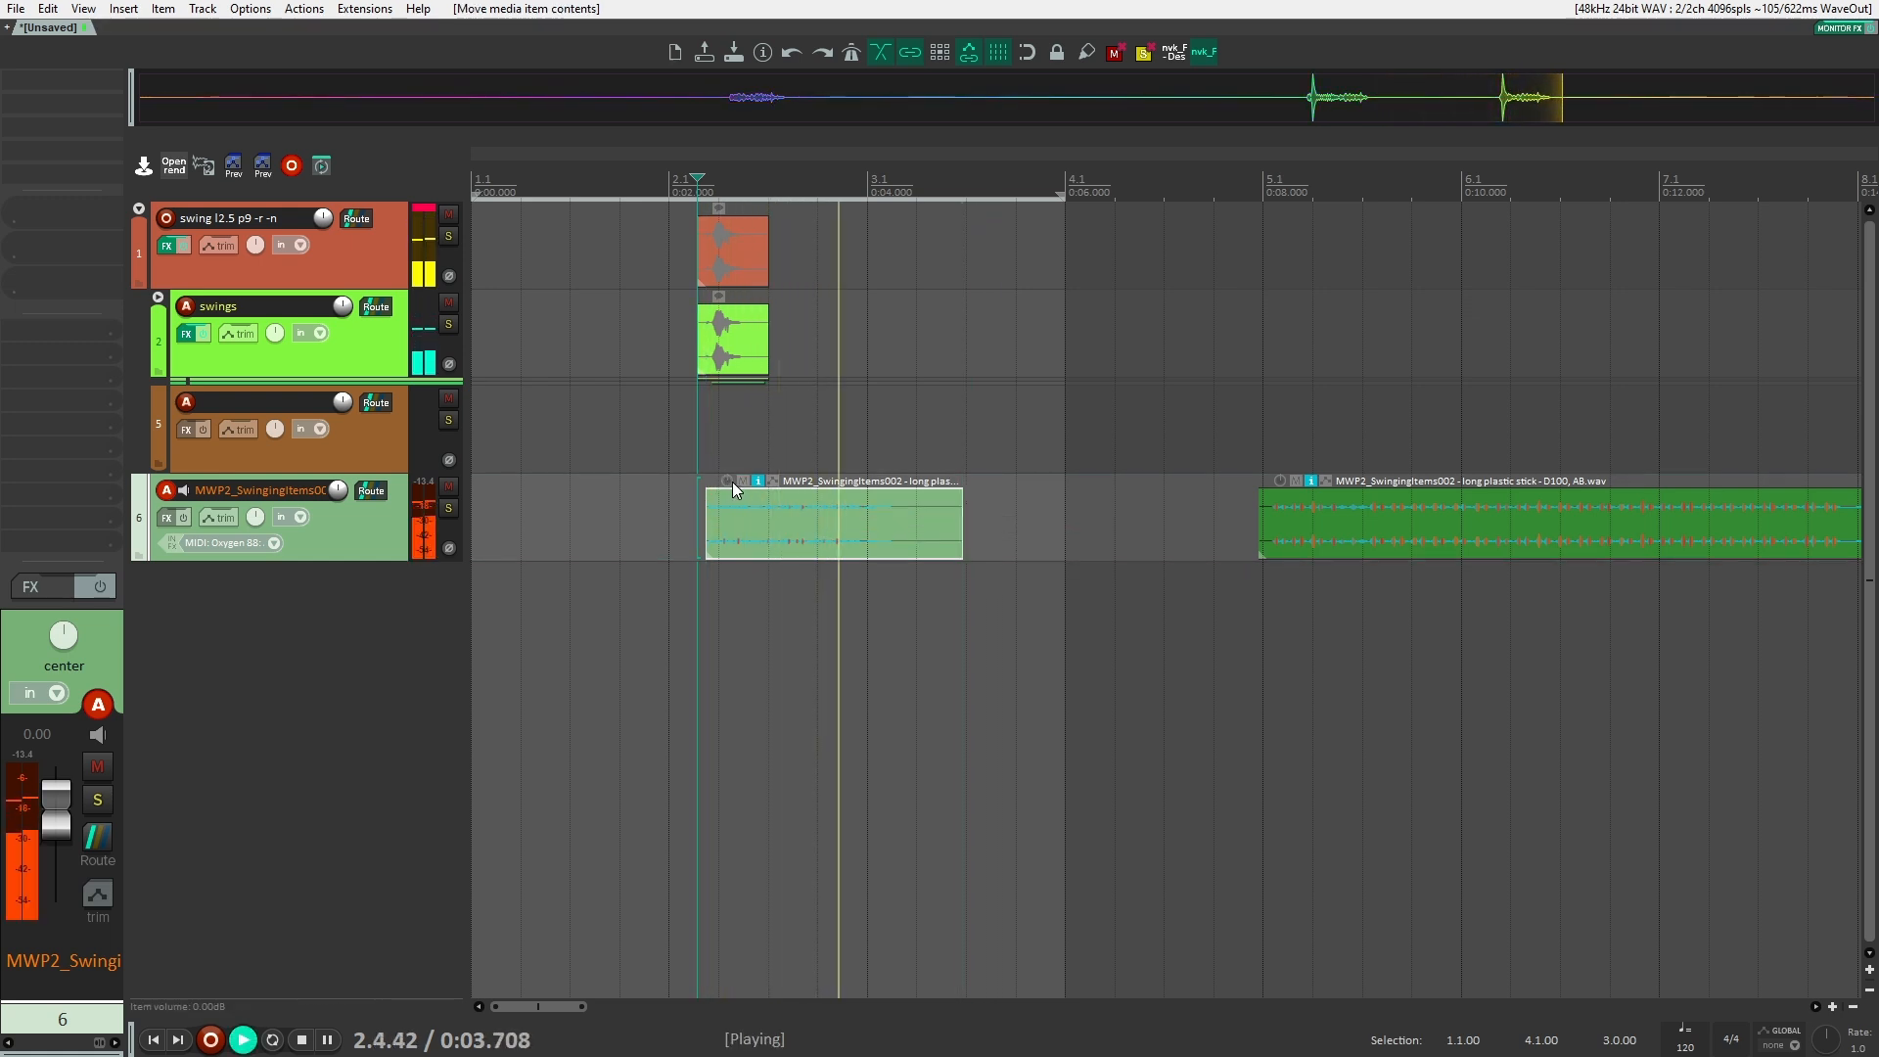
key(space)
Shorten the plastic stick item, nudge it slightly later against the first swing, and audition the timing.
drag(966, 536, 761, 519)
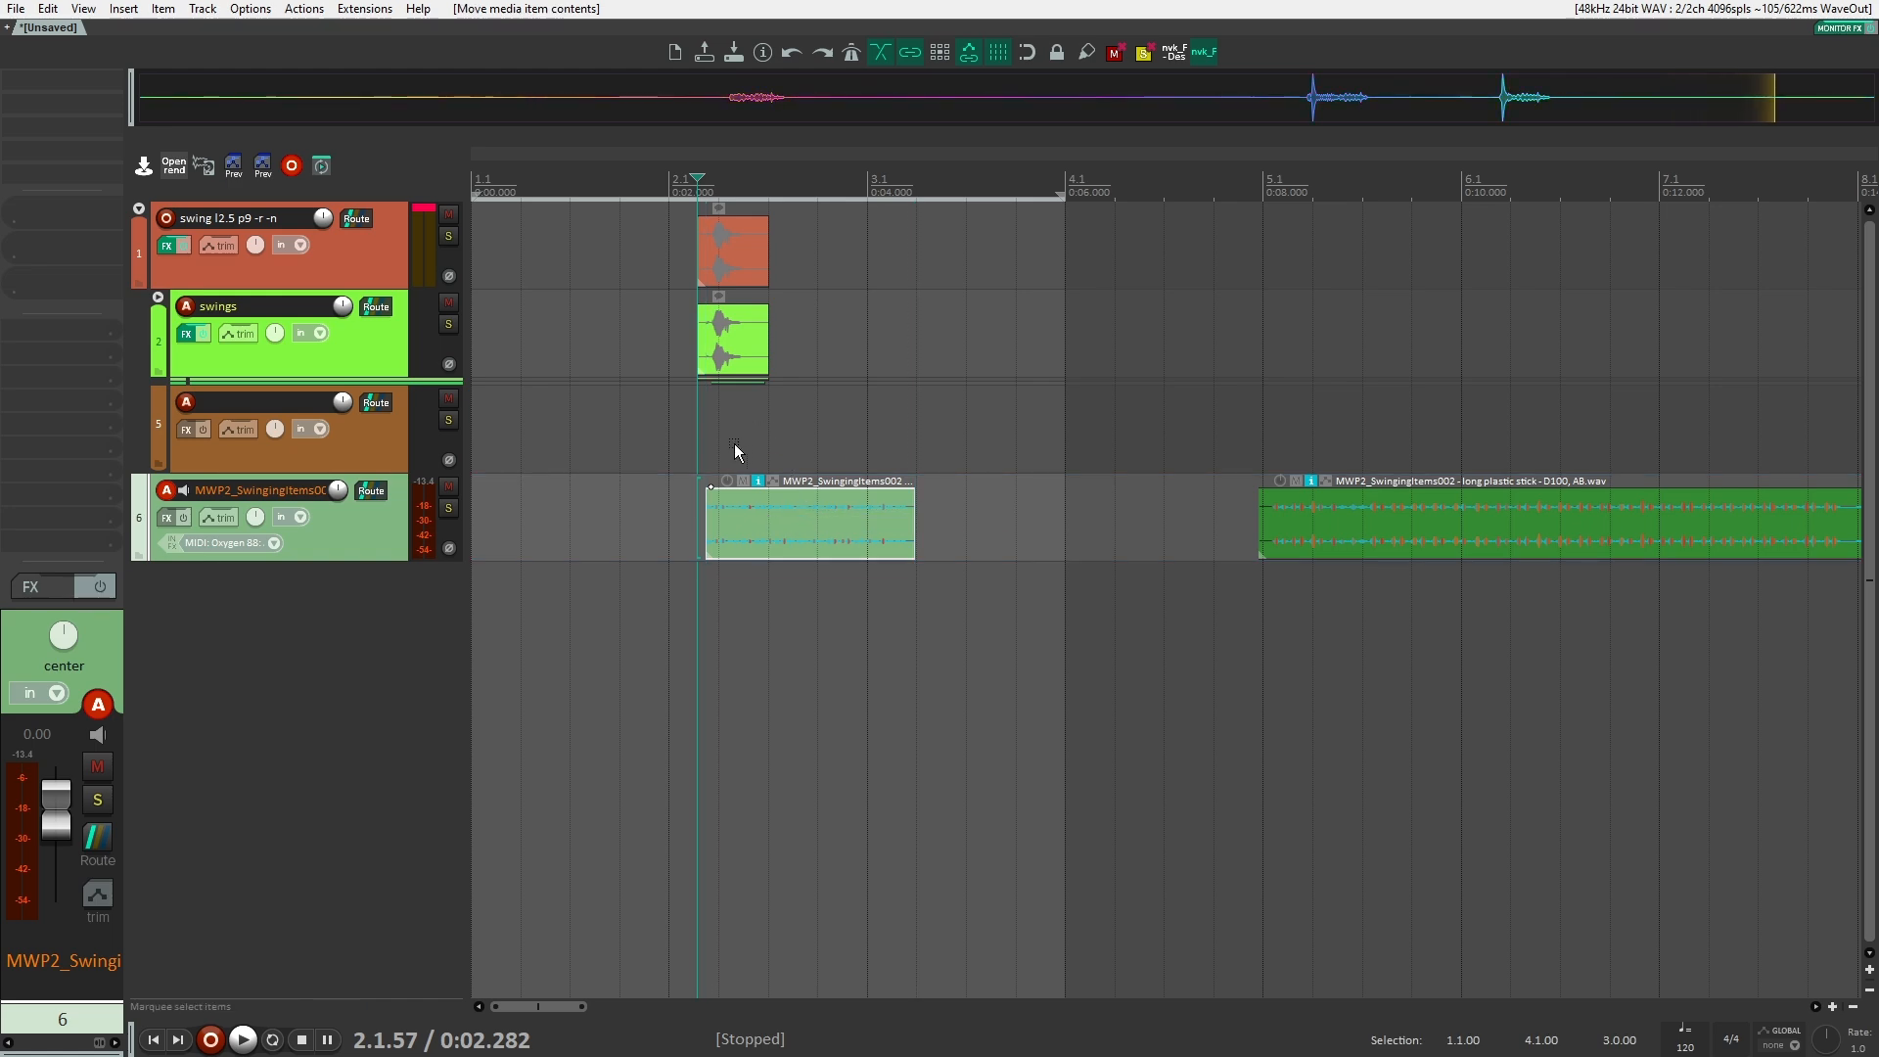
click(691, 456)
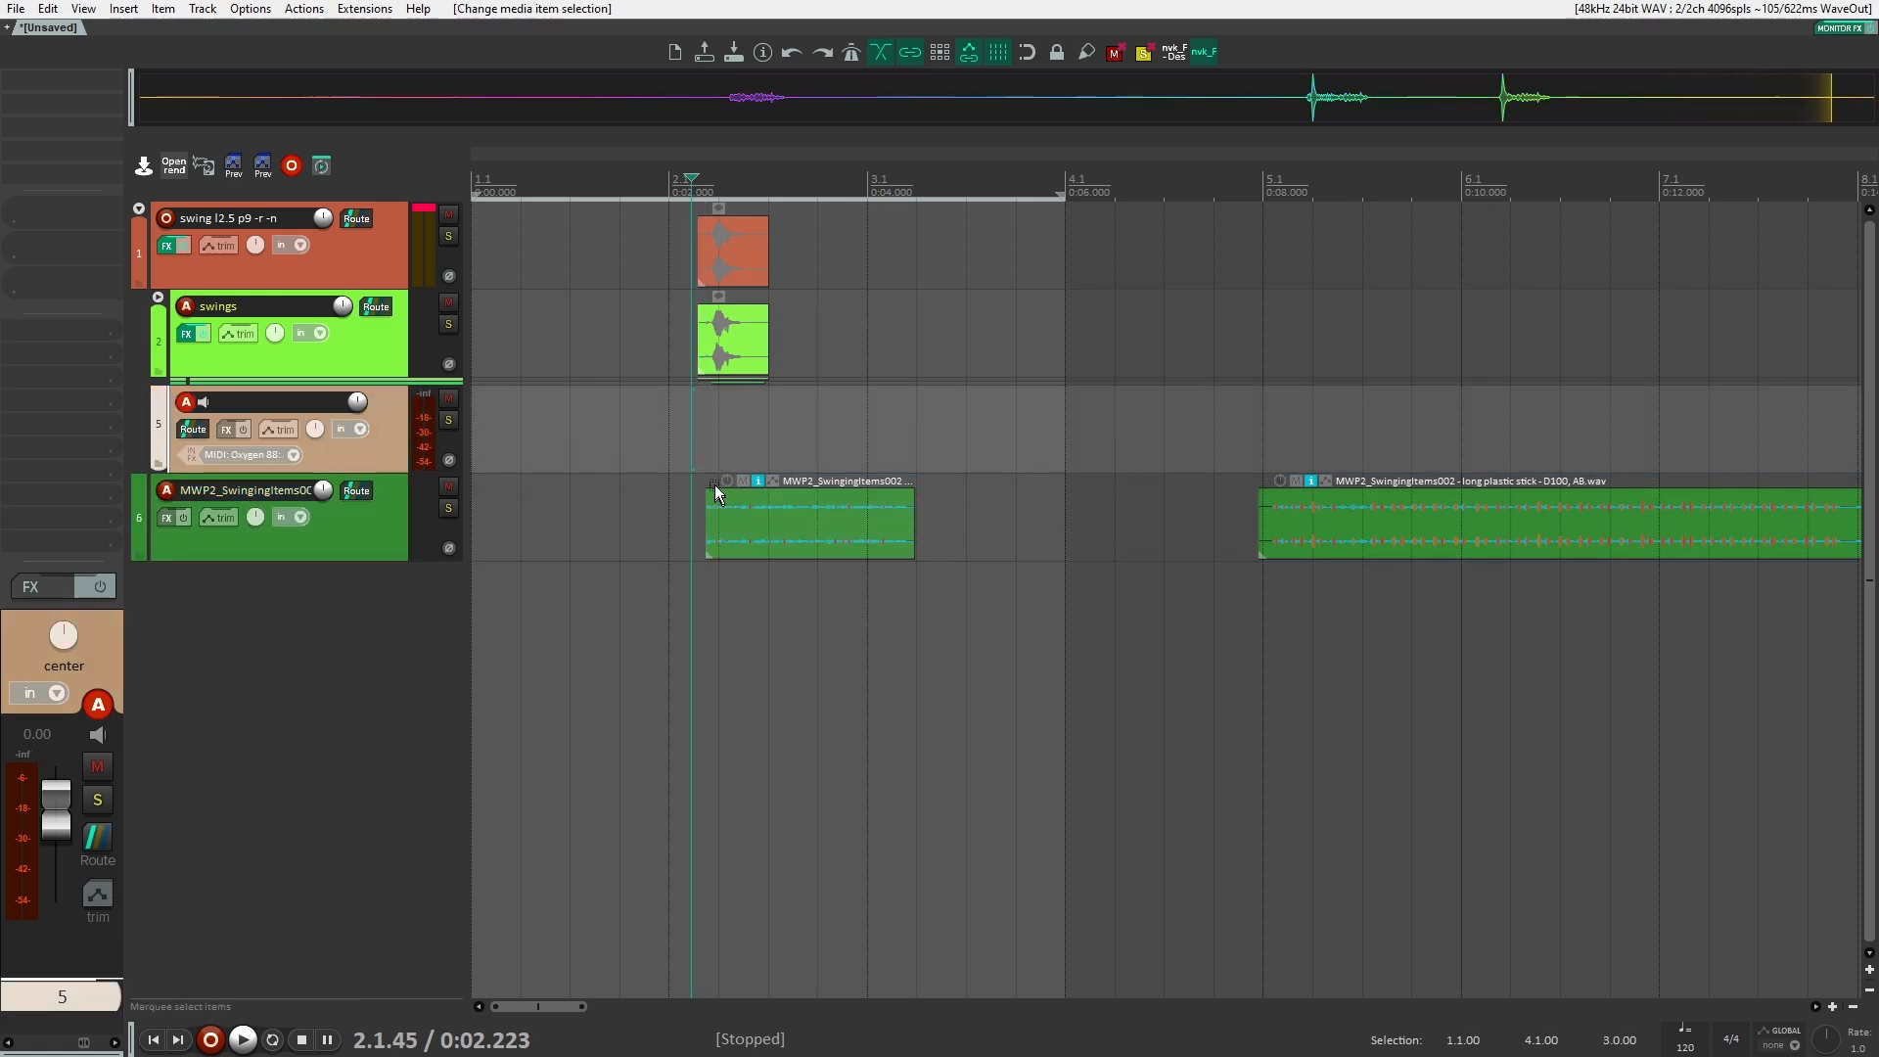
scroll(716, 489, up, 6)
drag(746, 530, 752, 532)
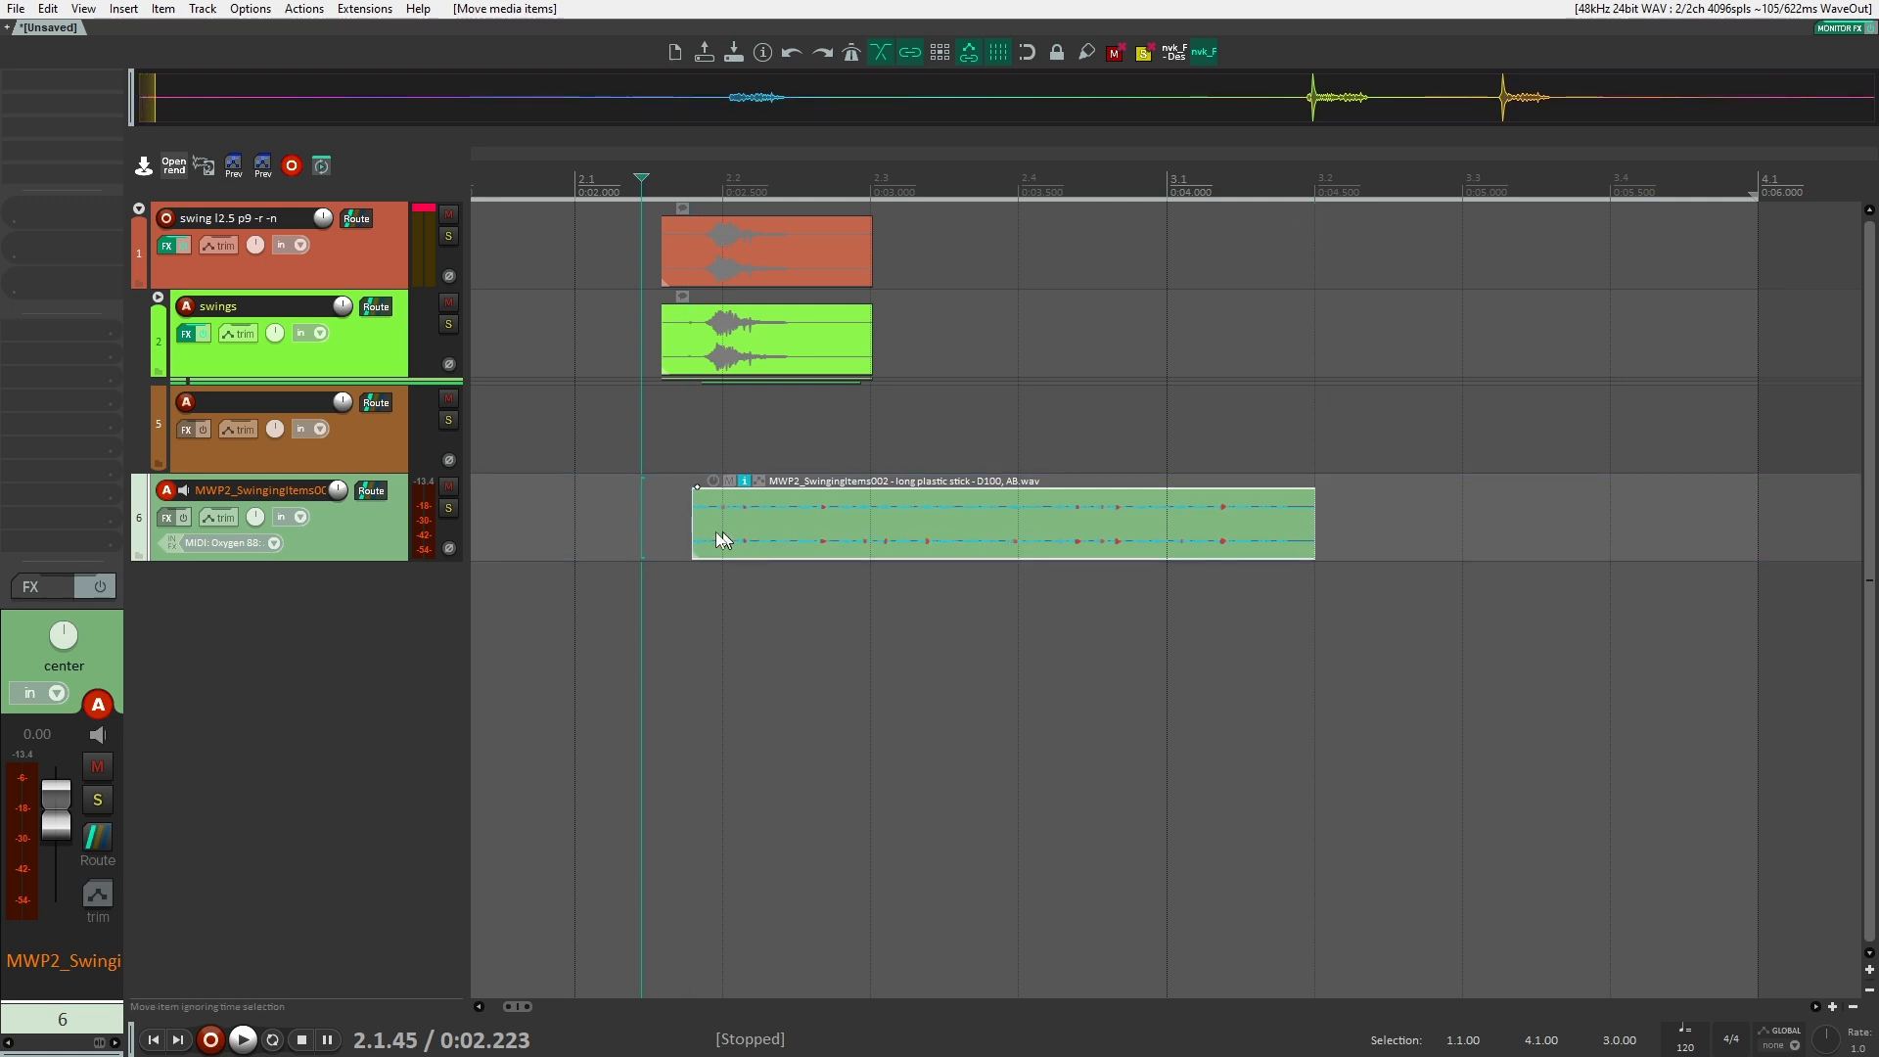
key(space)
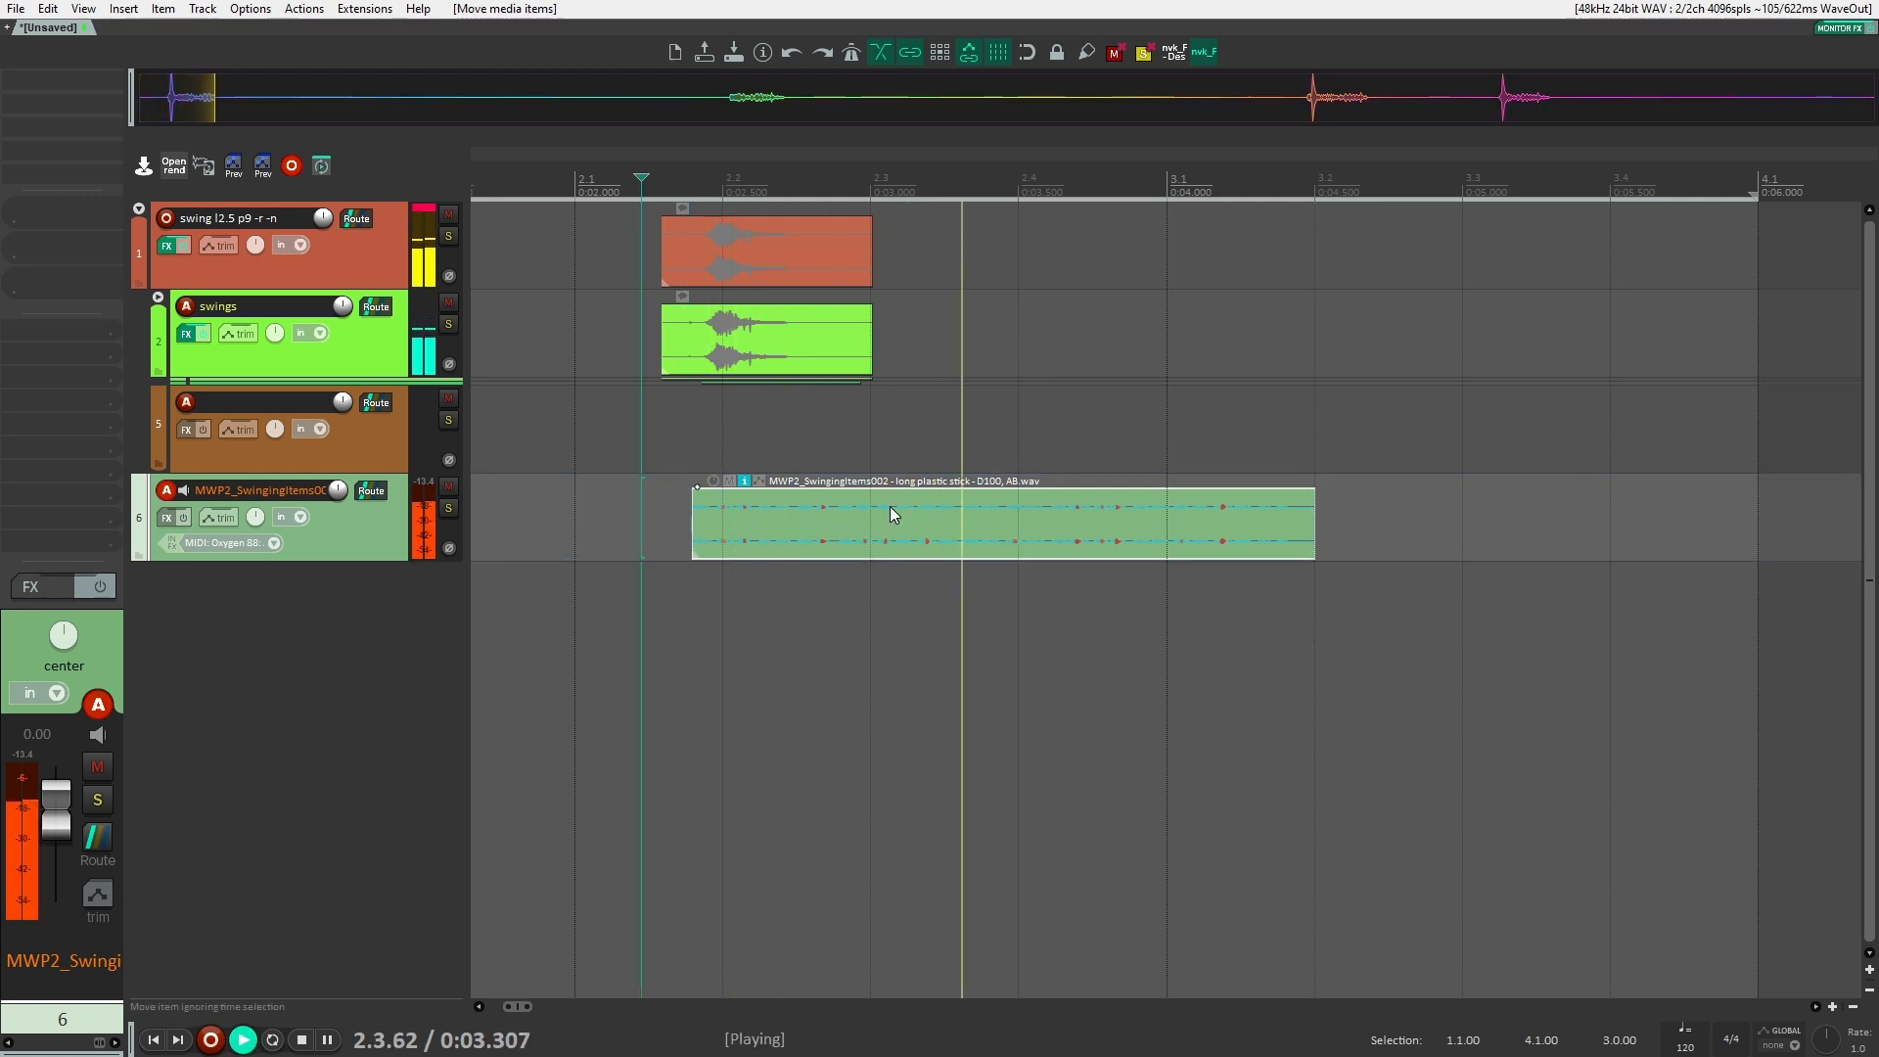
key(space)
Trim the plastic stick item's end to about 3.7 seconds with a short fade-out, and play the swing.
drag(1314, 525, 1065, 487)
key(space)
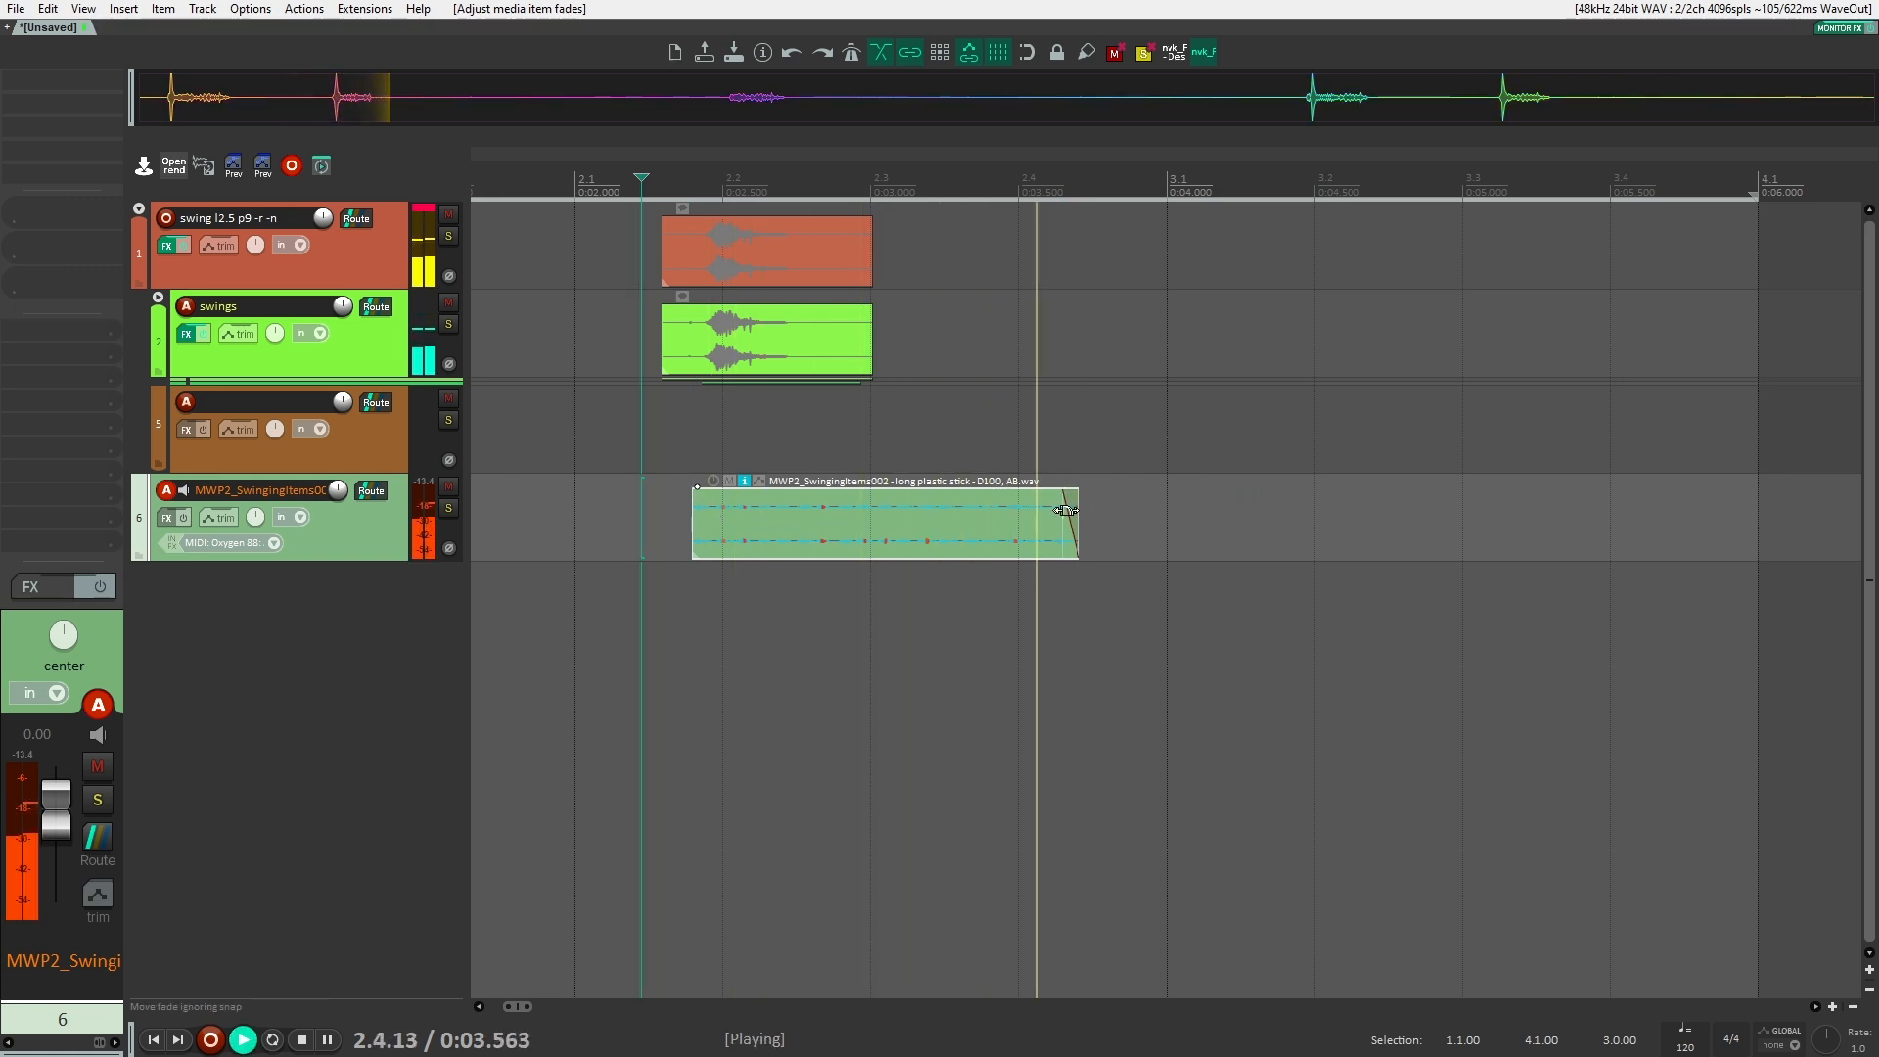
key(space)
Nest the long plastic stick track inside the empty track above it as a subfolder.
scroll(763, 557, down, 6)
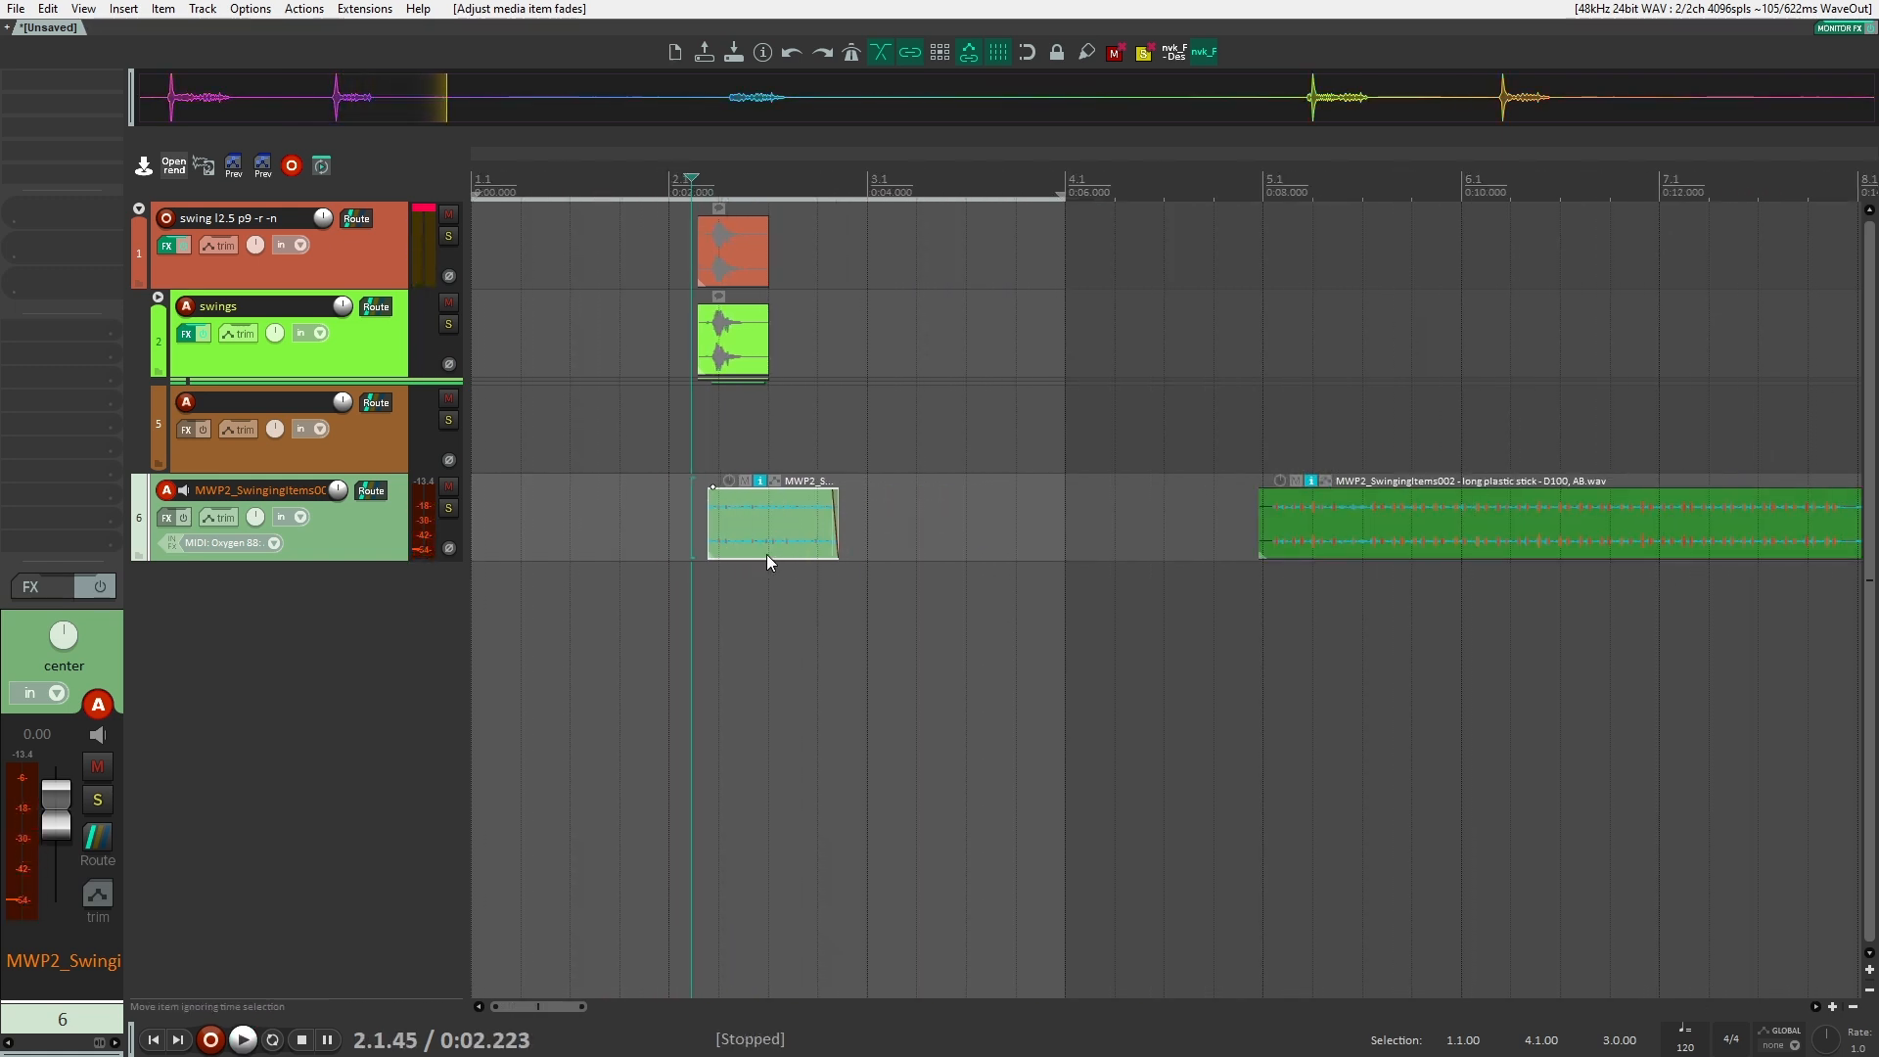
drag(377, 534, 432, 461)
key(ctrl+z)
click(629, 519)
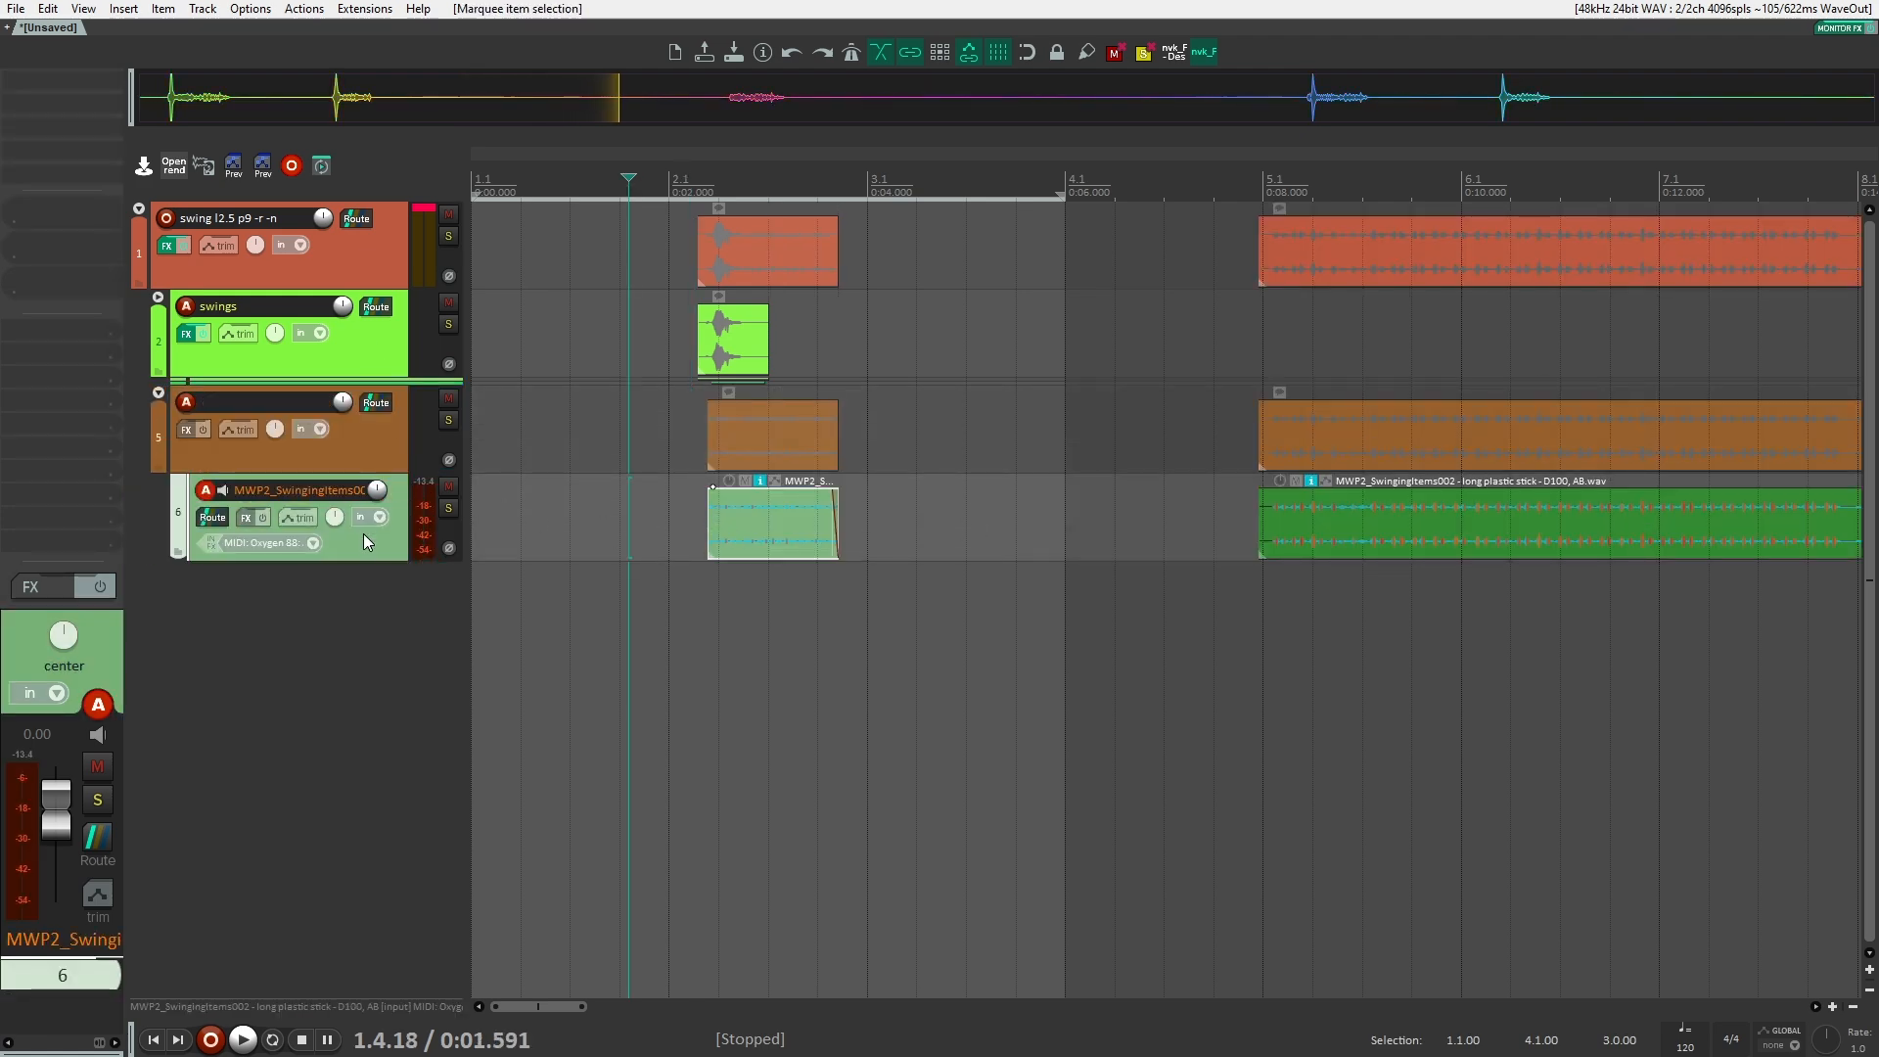
Add the kHs Gain plugin to the long plastic stick track and close its window.
double_click(68, 102)
text(khs gain)
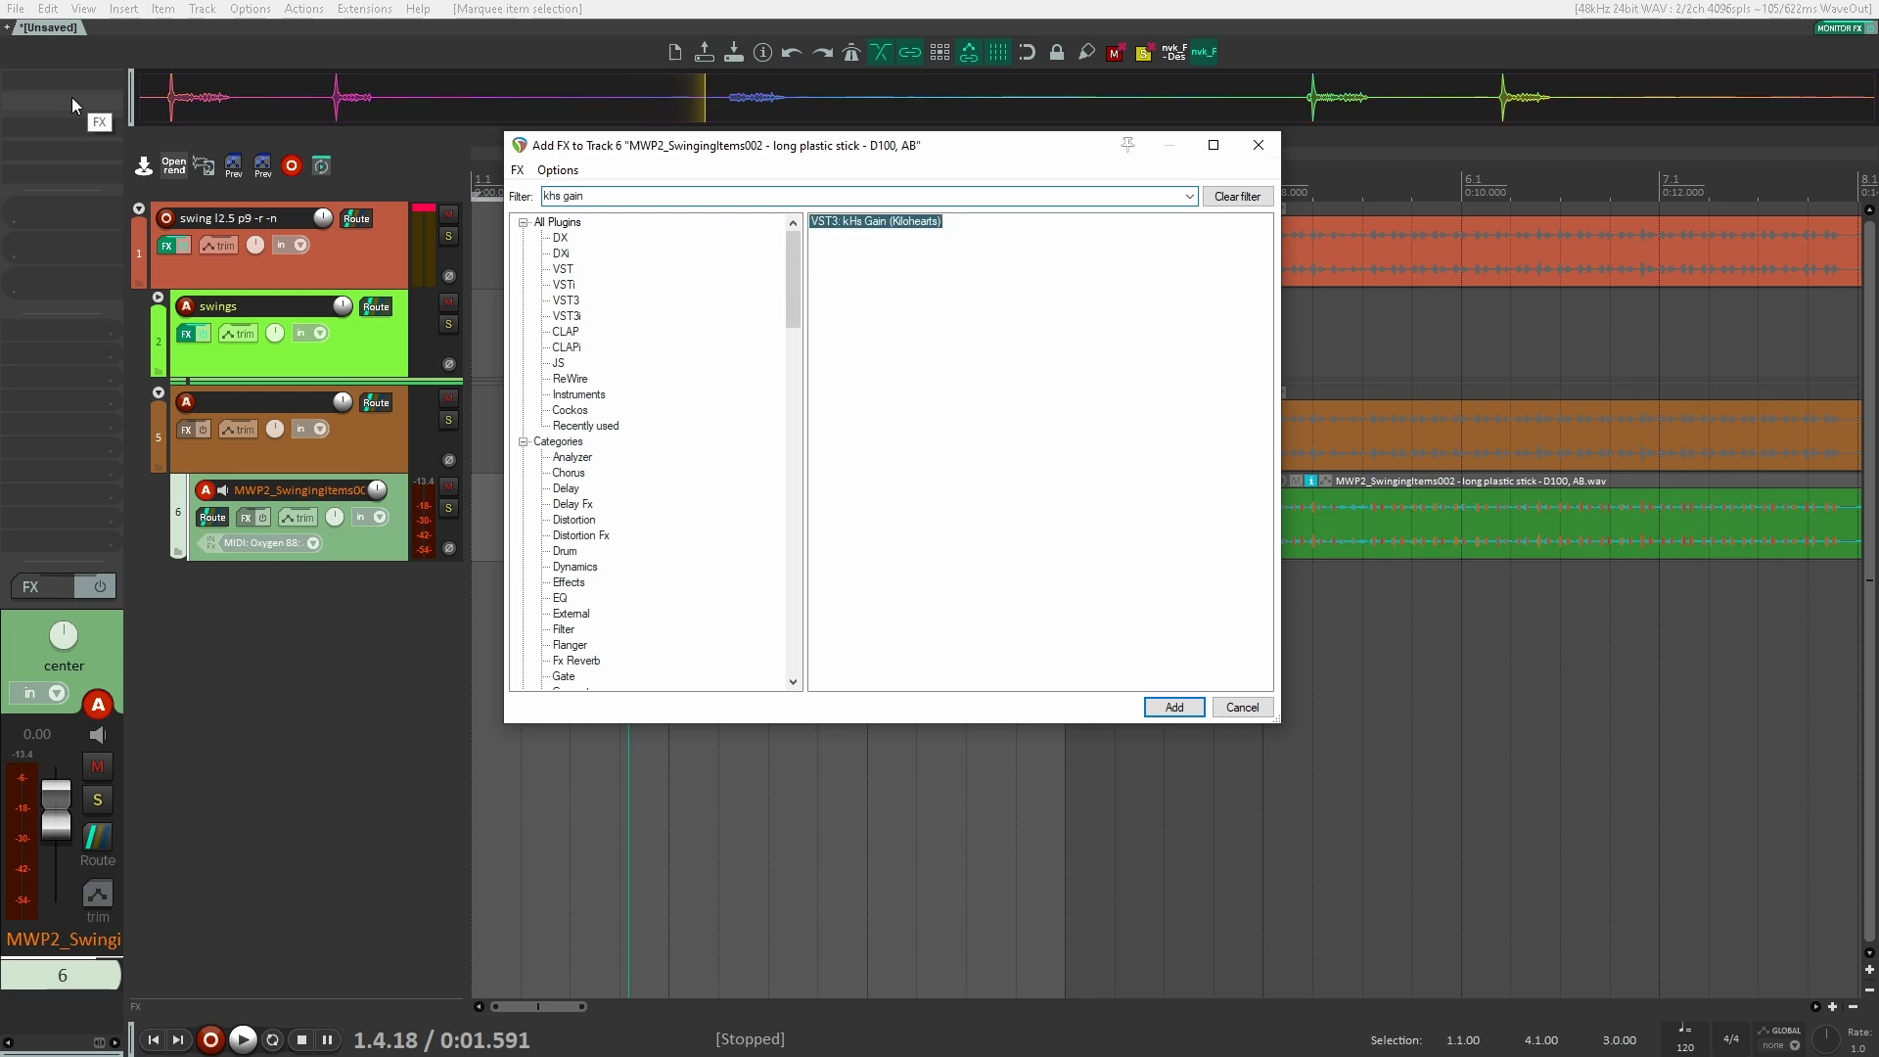
key(Return)
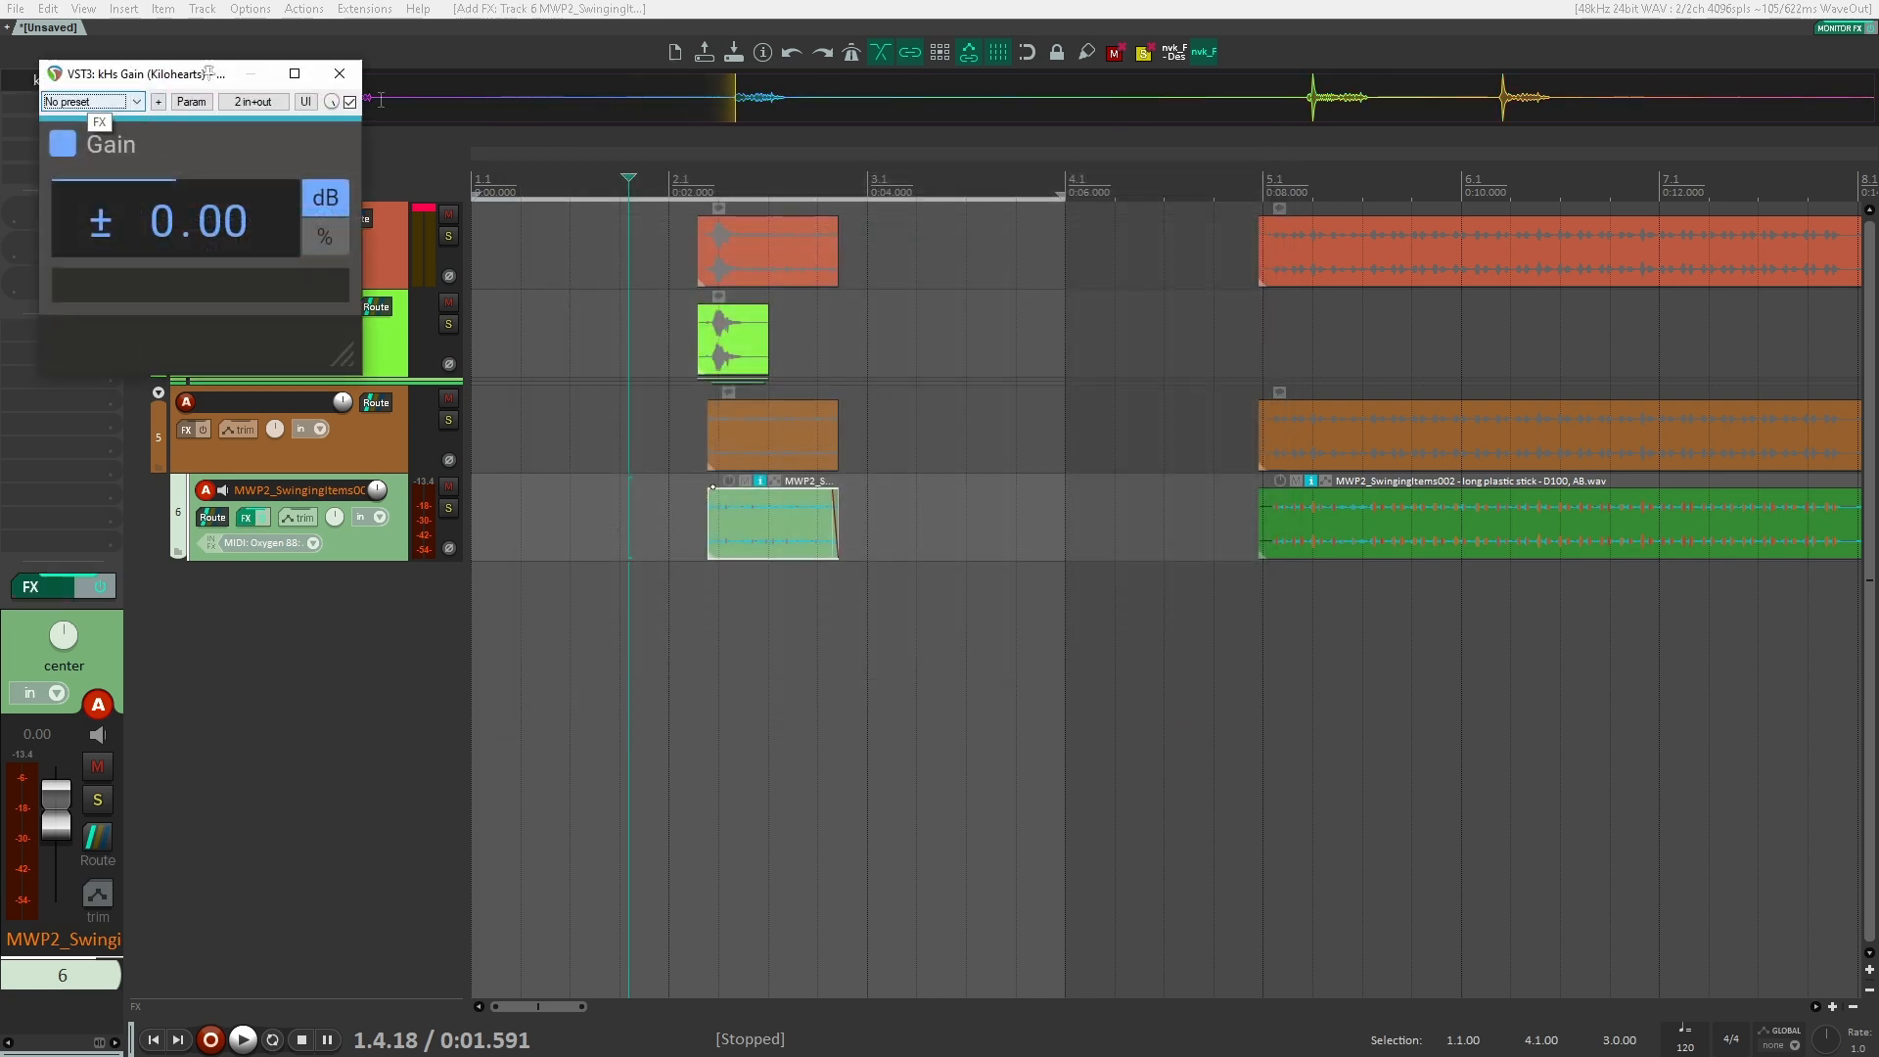
click(339, 75)
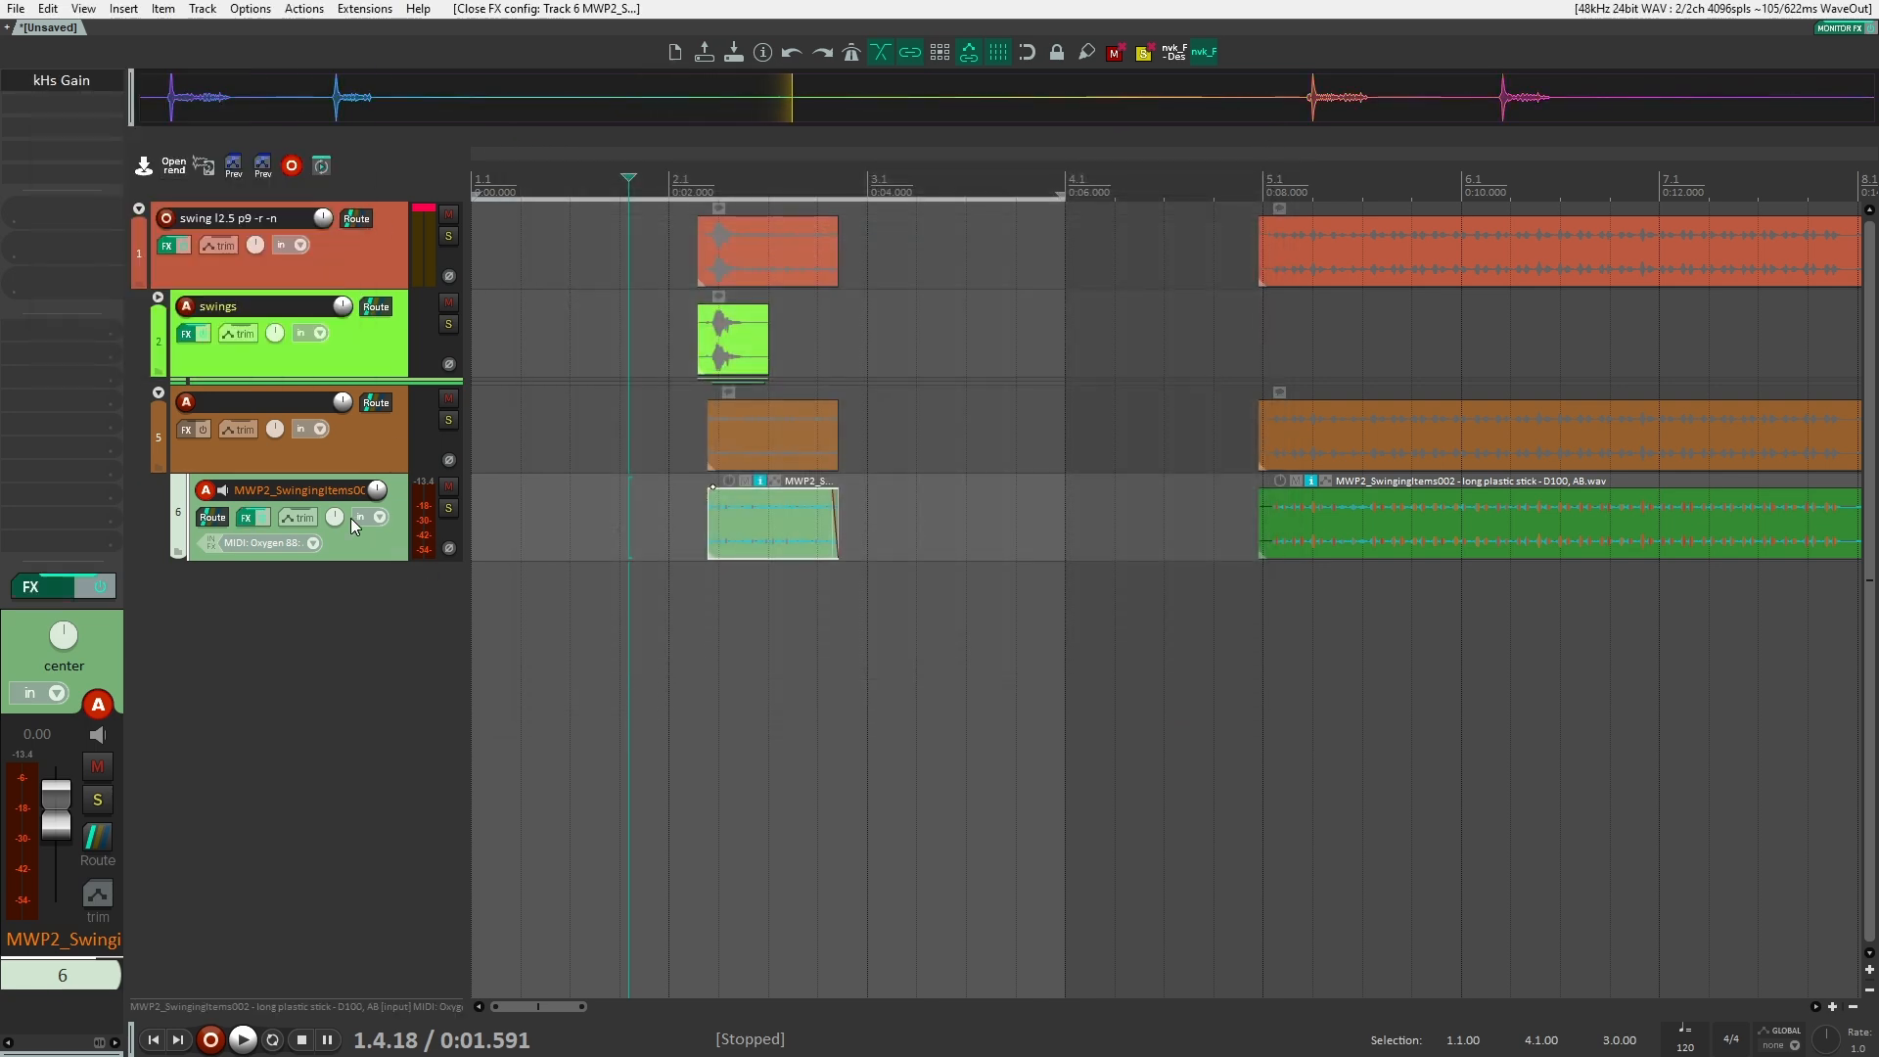
Add Neutron 2 Equalizer to the plastic stick track, switch off its high-pass filter, and enable and raise its low-pass filter.
key(e)
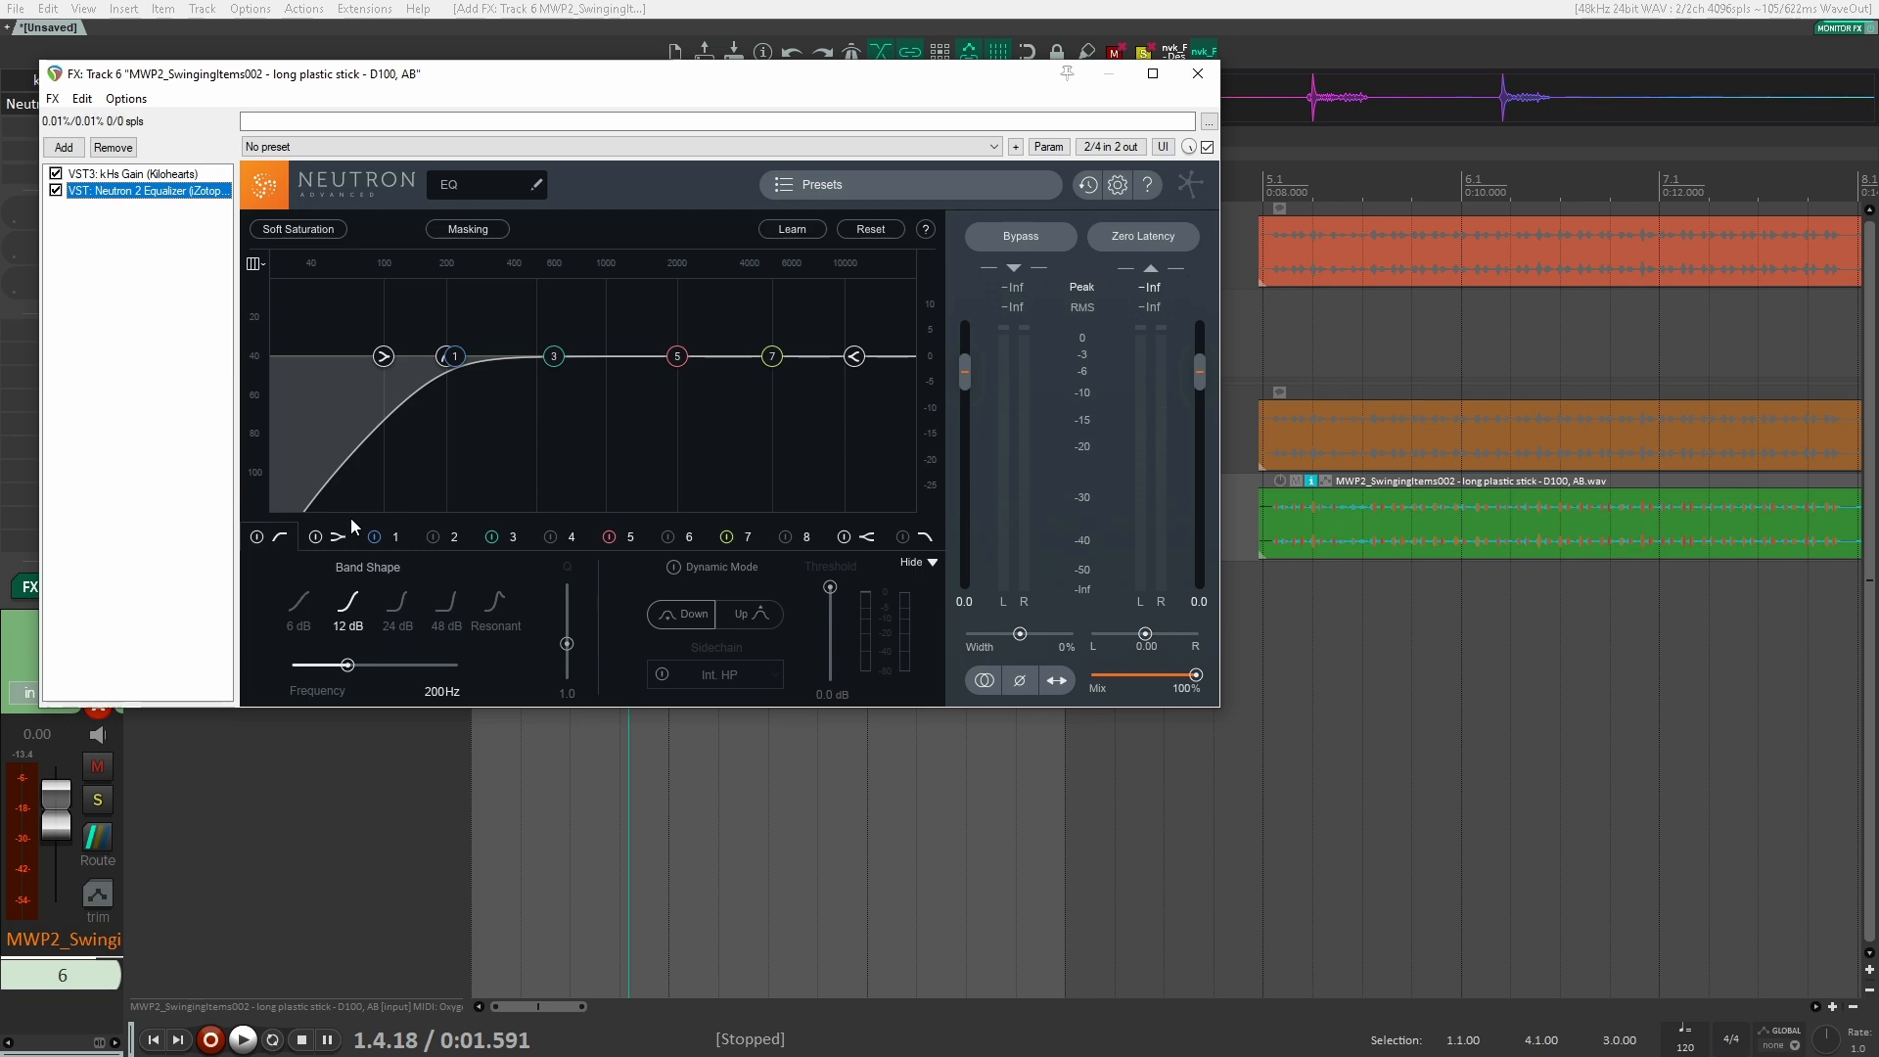
click(258, 537)
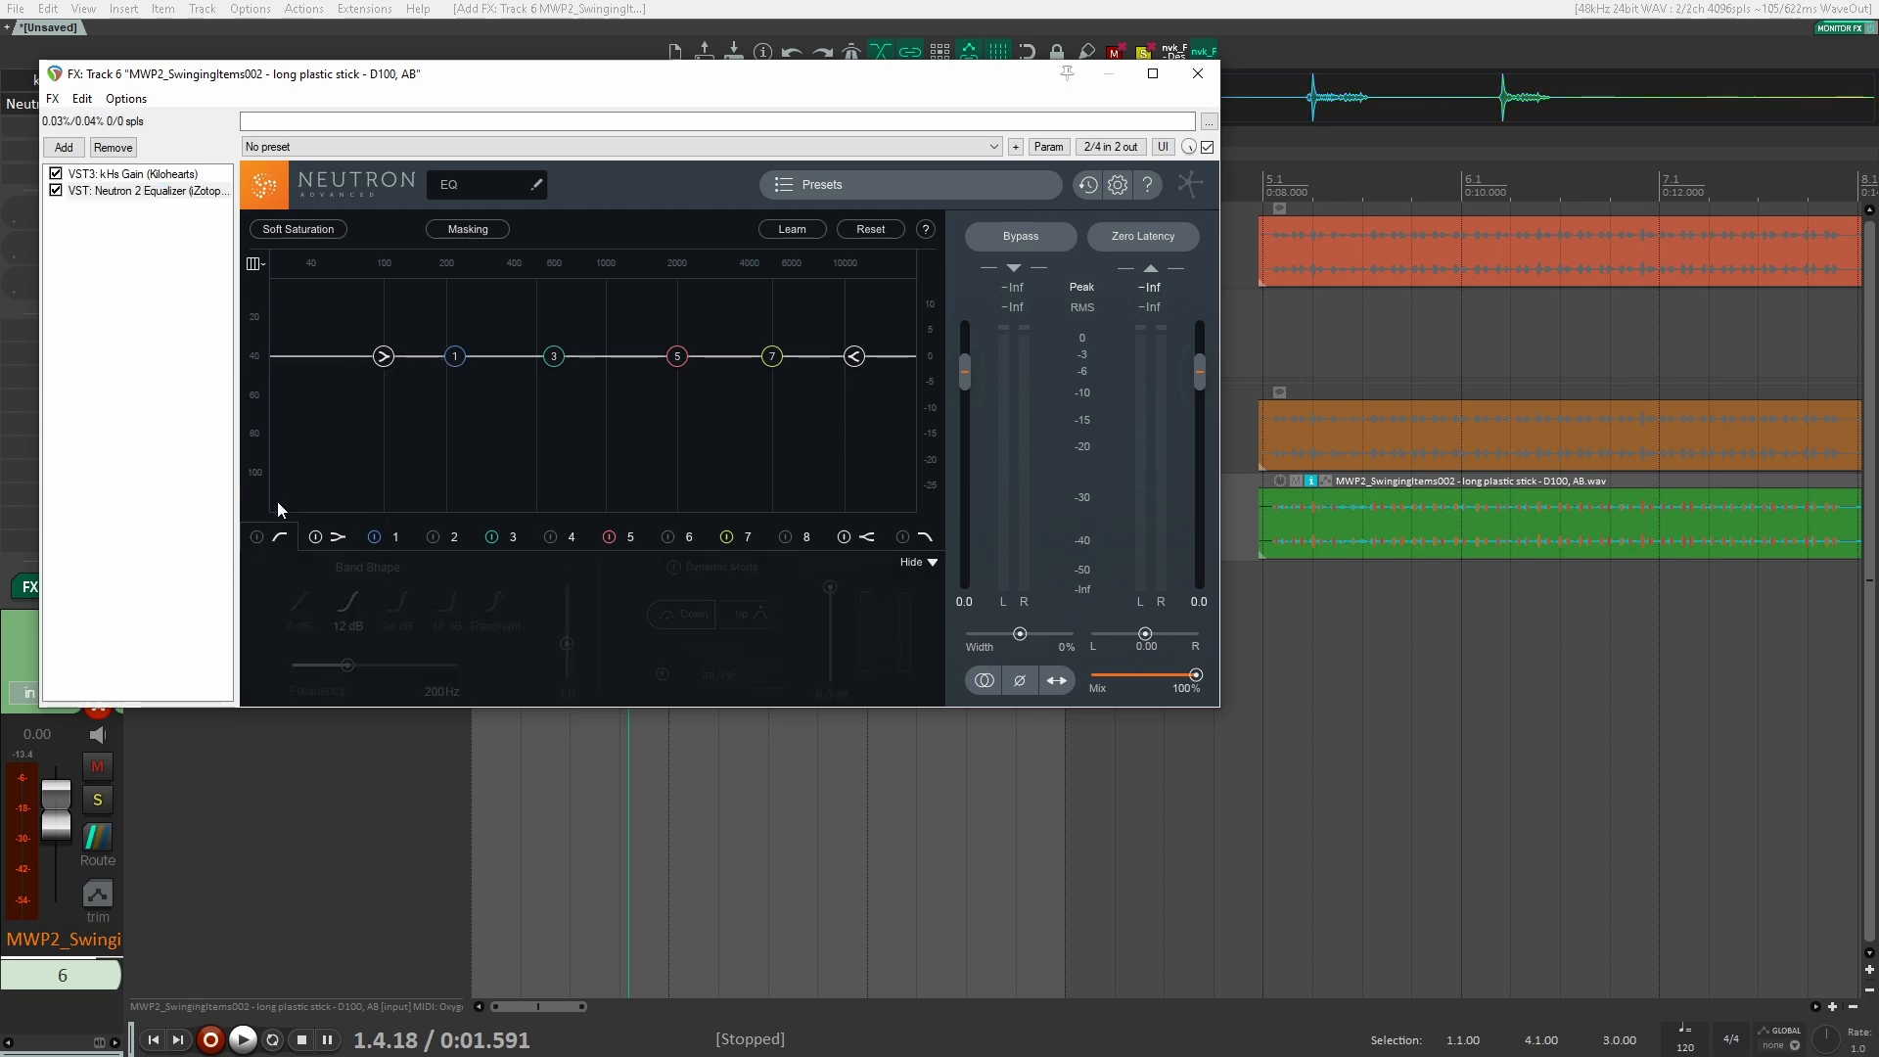
click(903, 537)
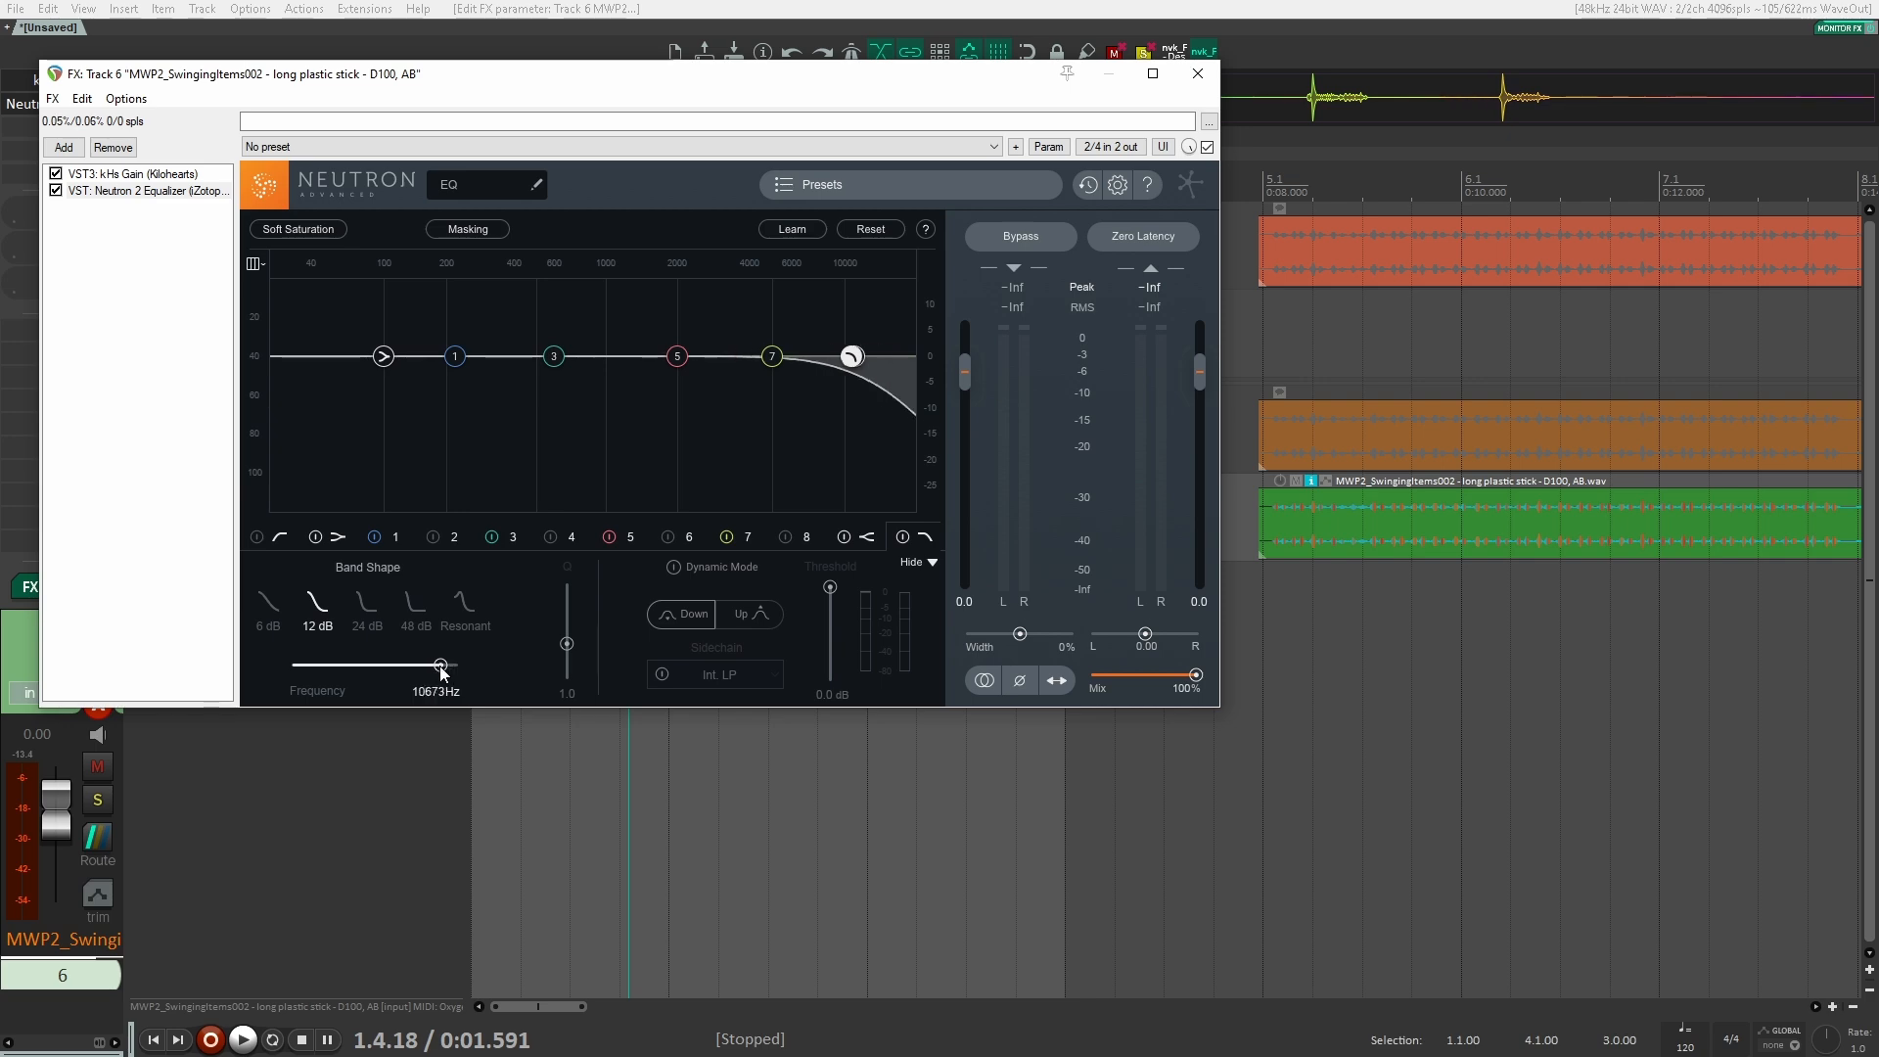
mouse_move(440, 672)
mouse_down()
mouse_move(418, 672)
mouse_move(455, 671)
mouse_up()
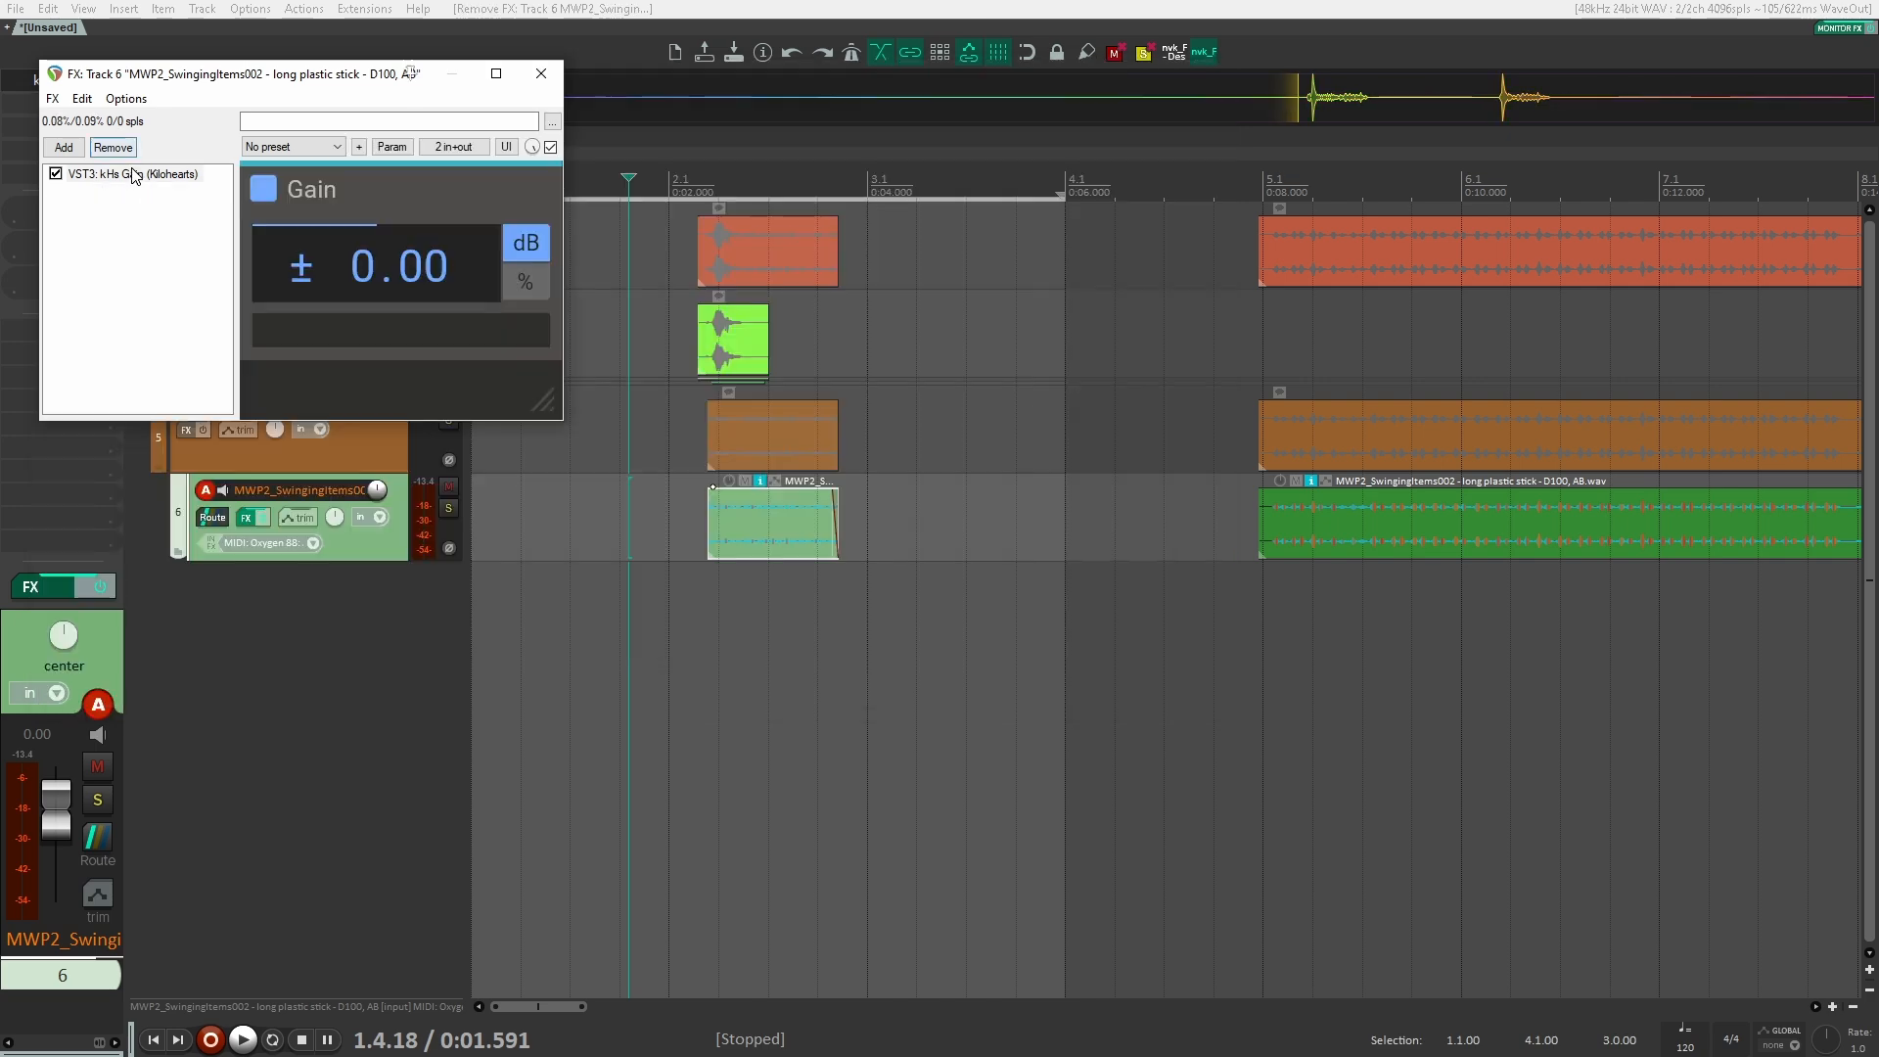
Remove the effects from the long plastic stick track and close its FX window.
click(133, 175)
click(115, 149)
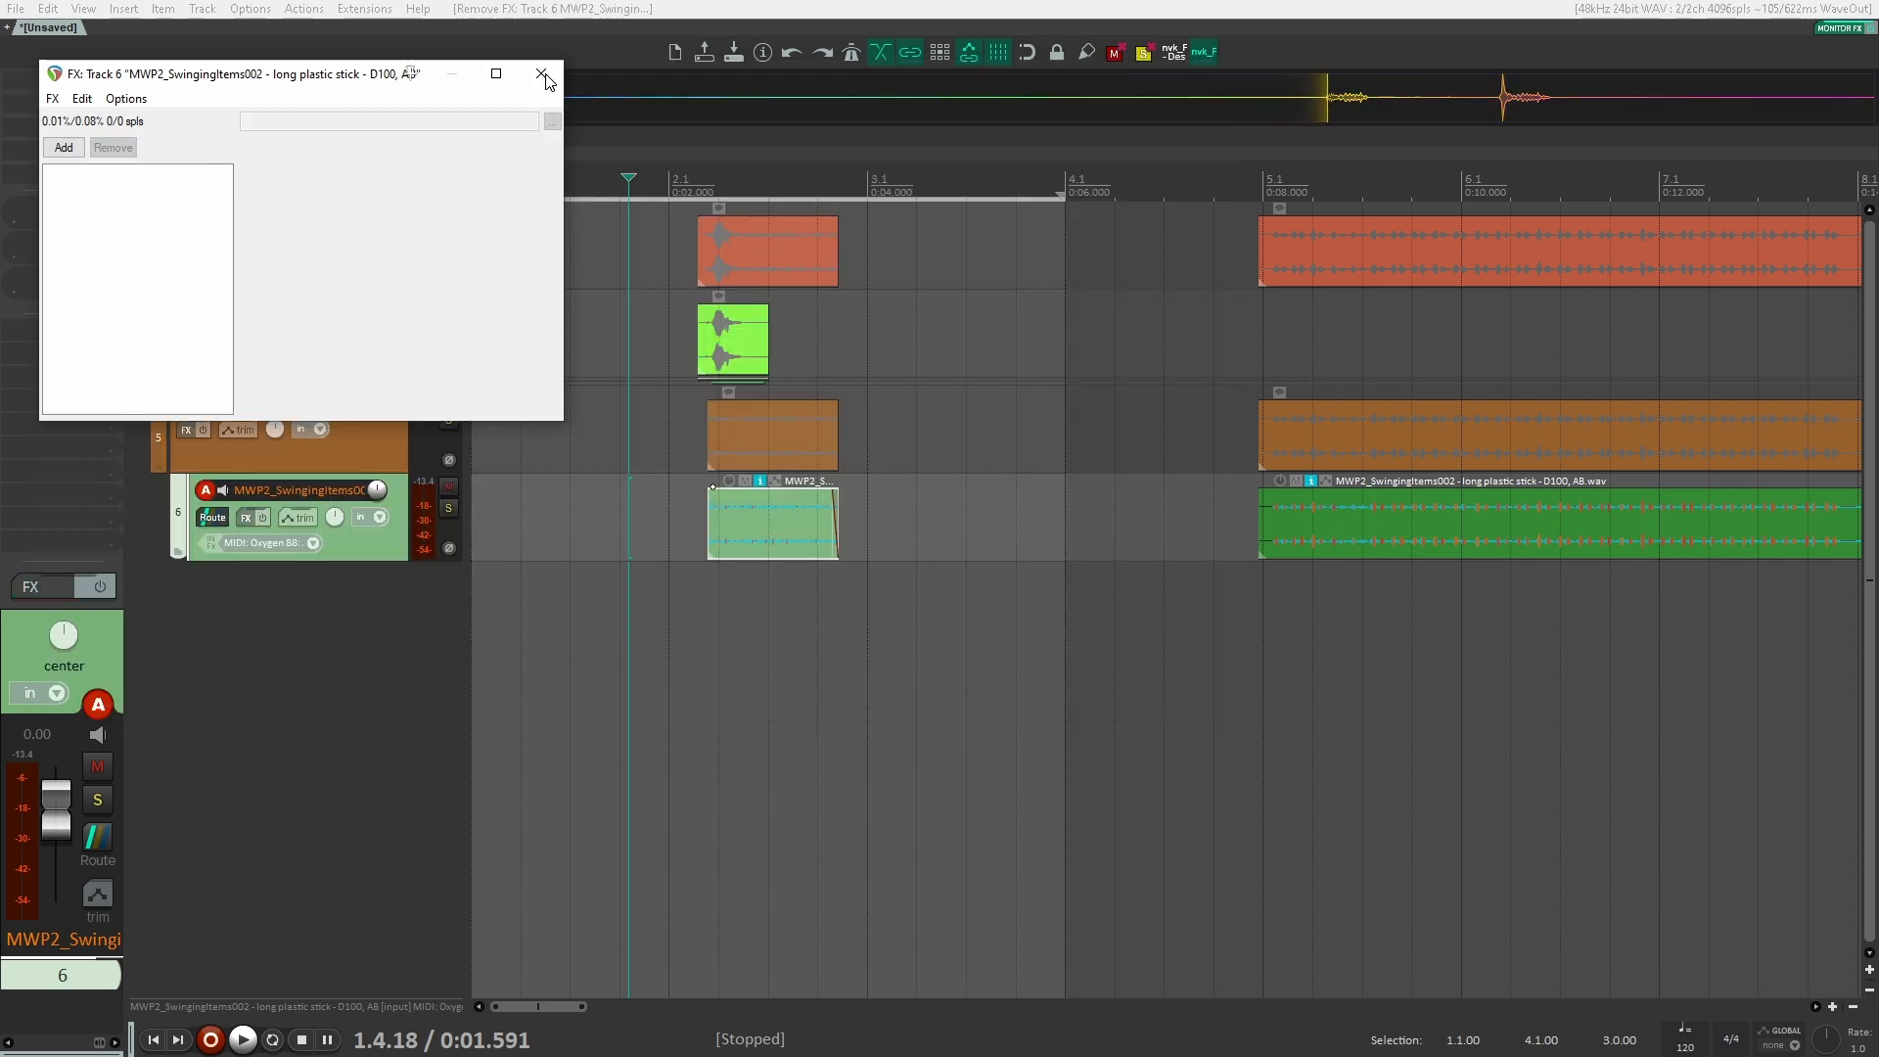
click(545, 76)
Add Neutron 2 Equalizer to the first plastic stick item with the high-pass filter off and the low-pass filter at 20000 Hz.
click(775, 560)
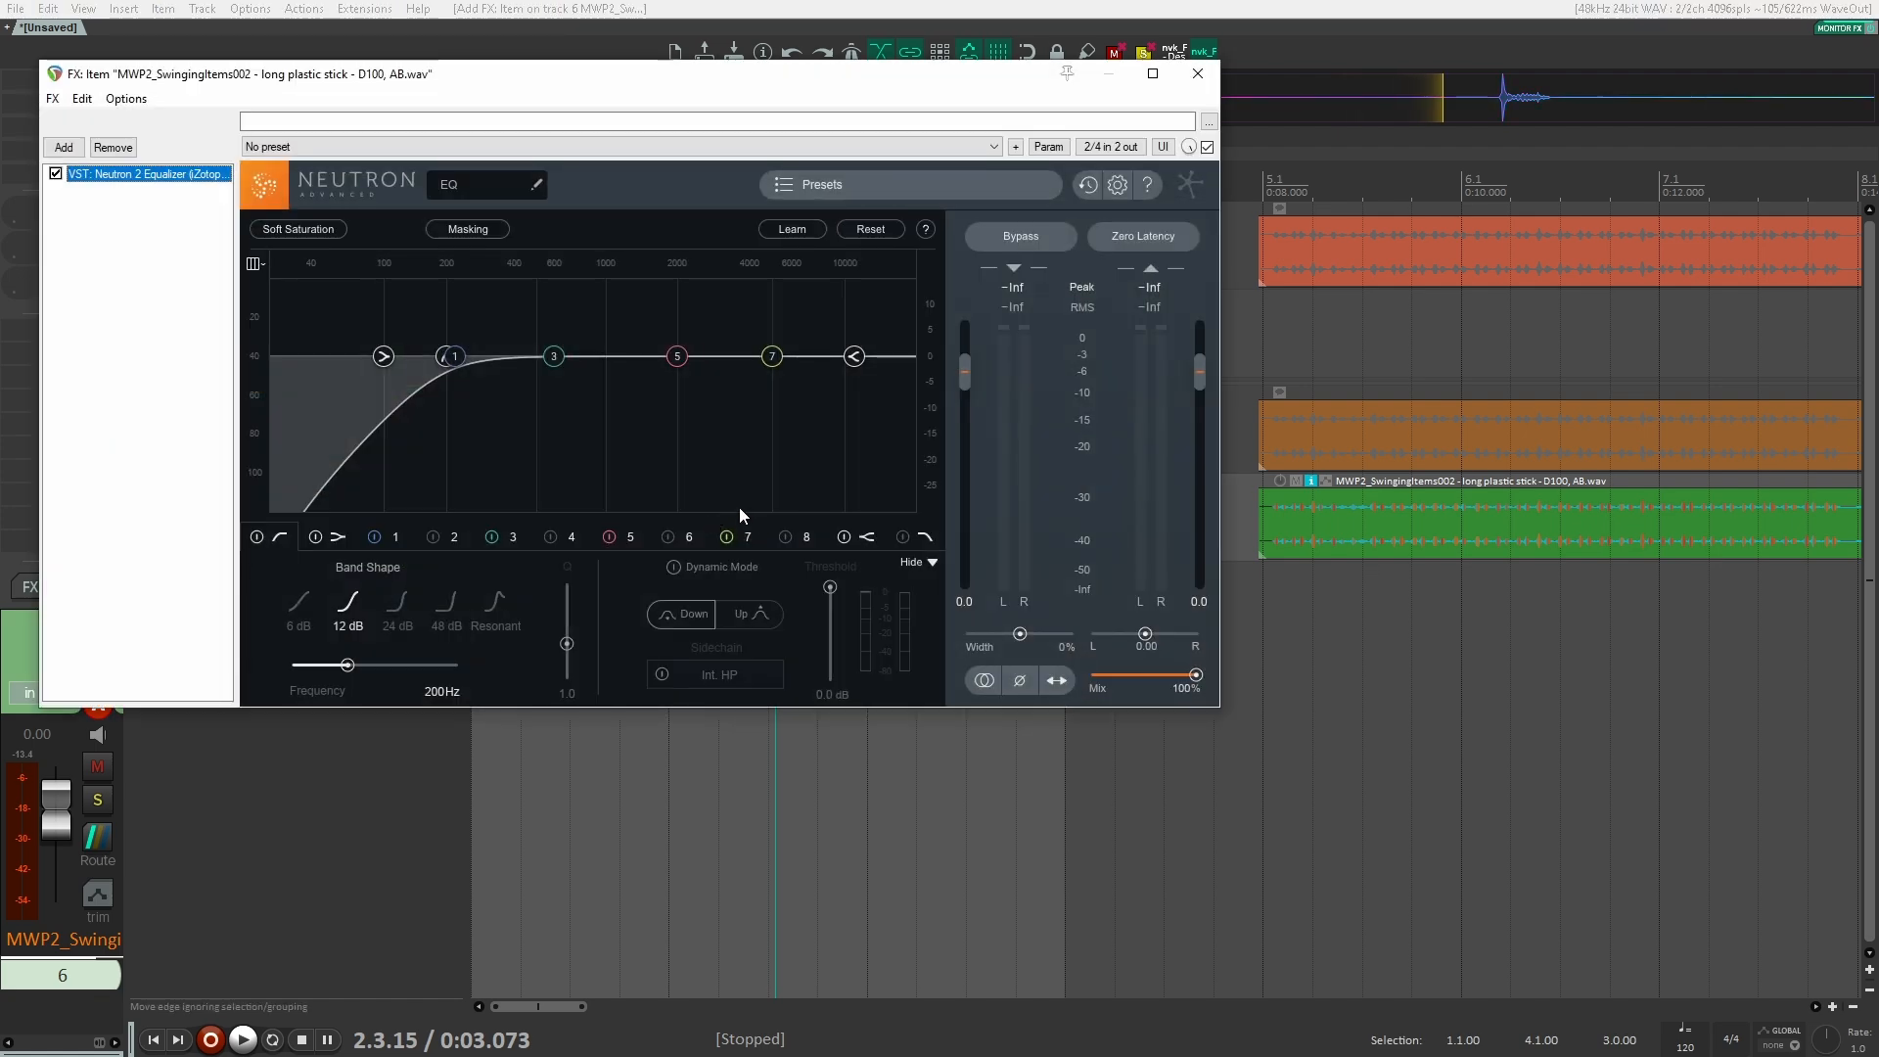
click(256, 535)
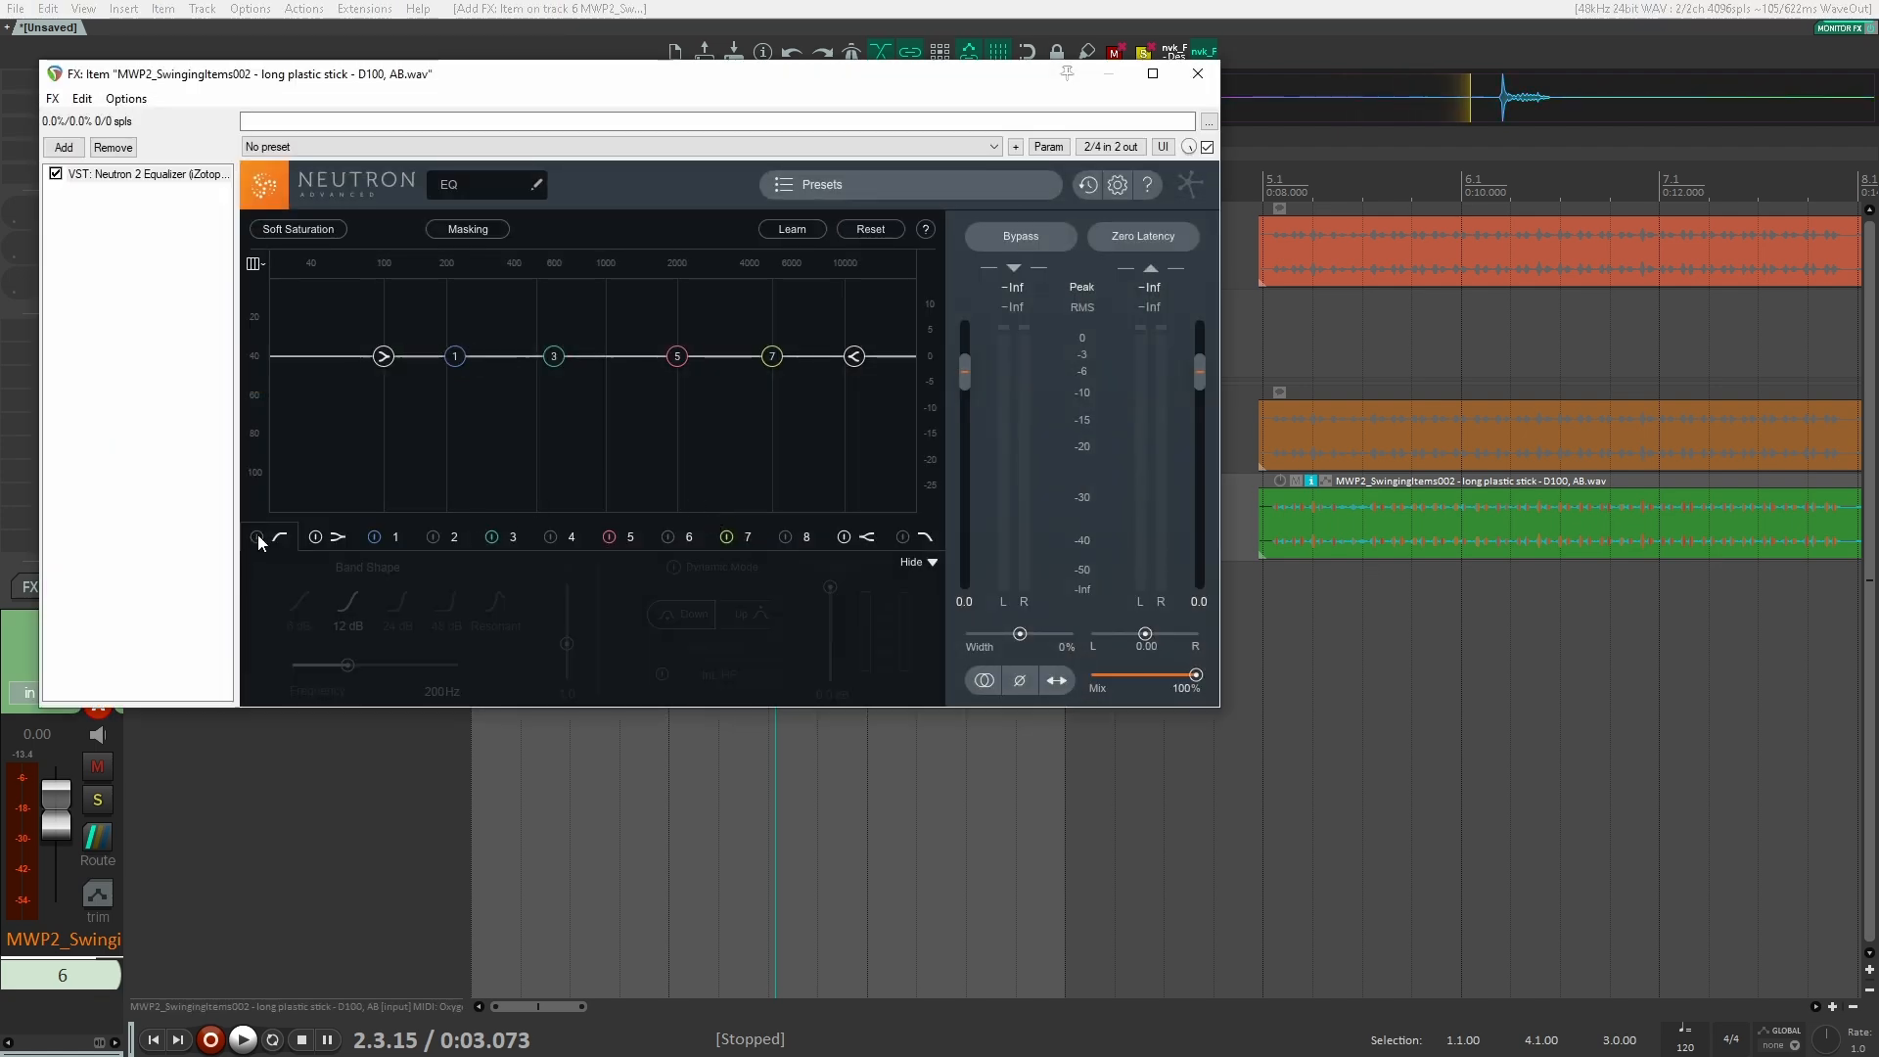
click(902, 537)
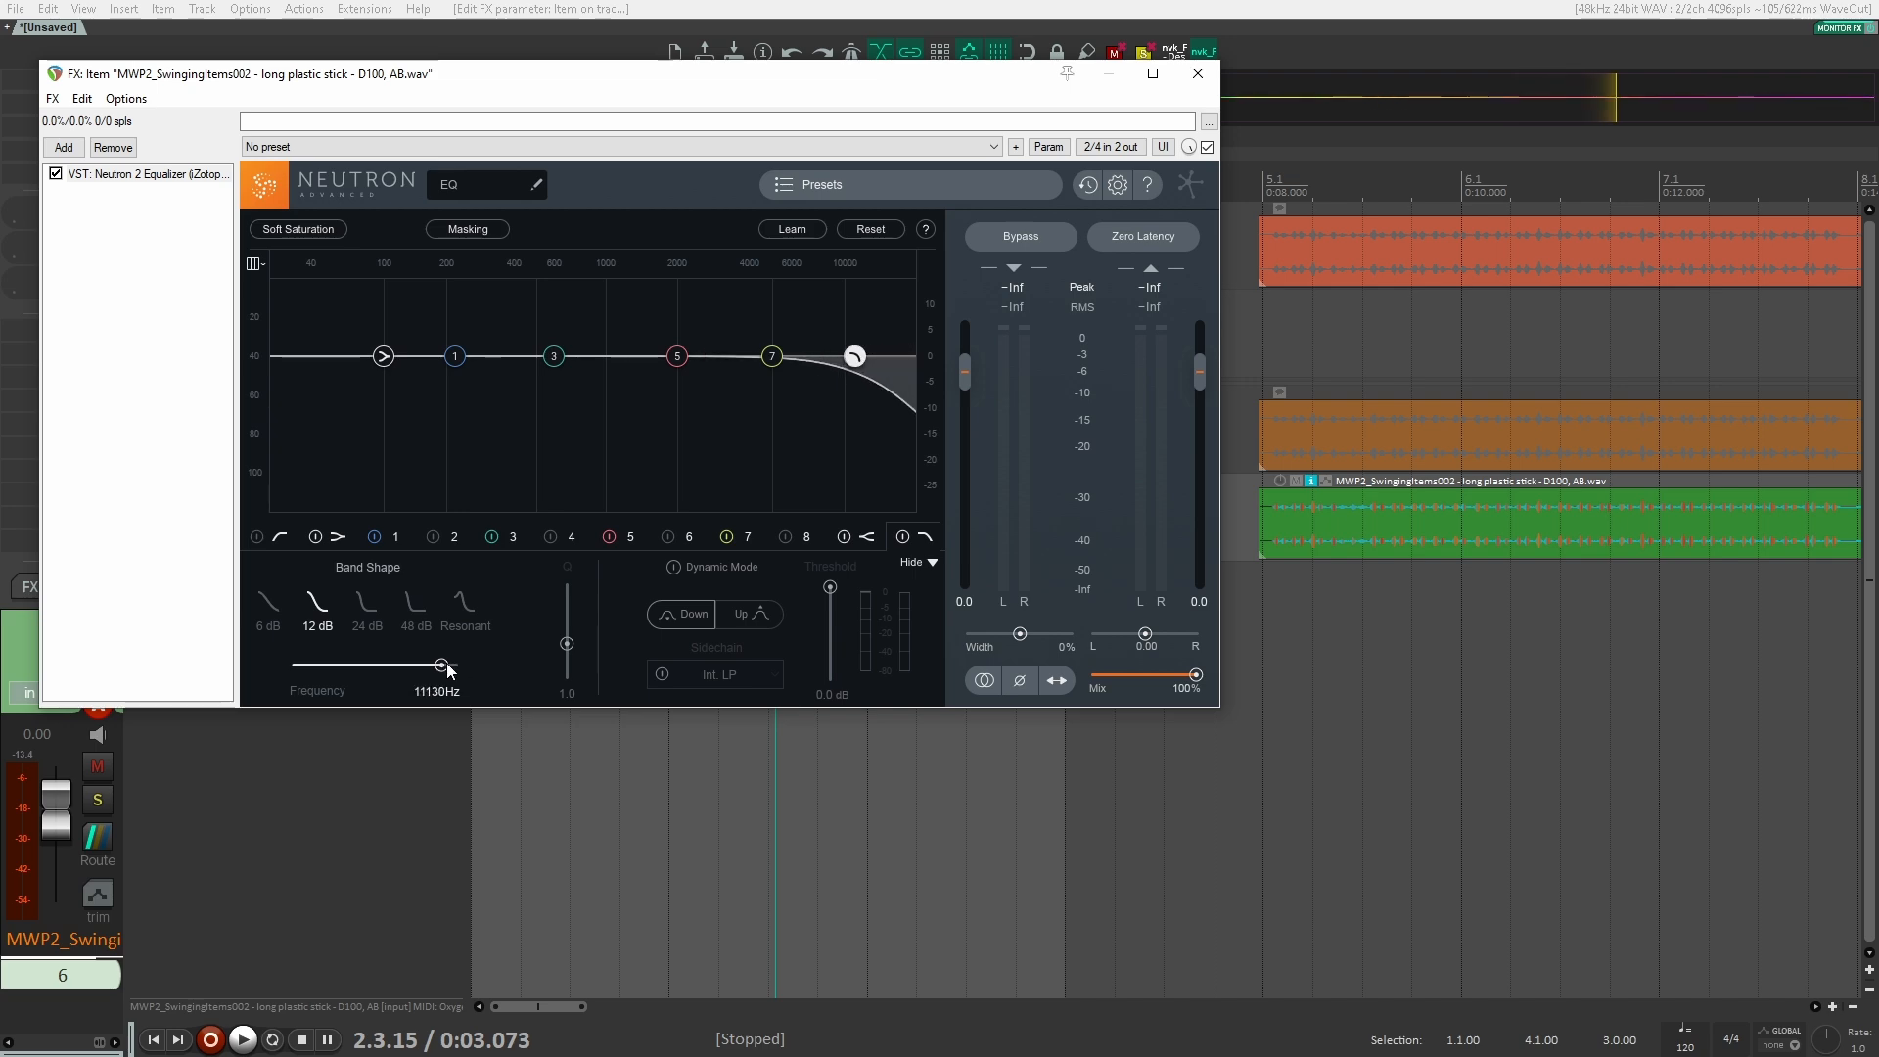
drag(446, 669, 457, 671)
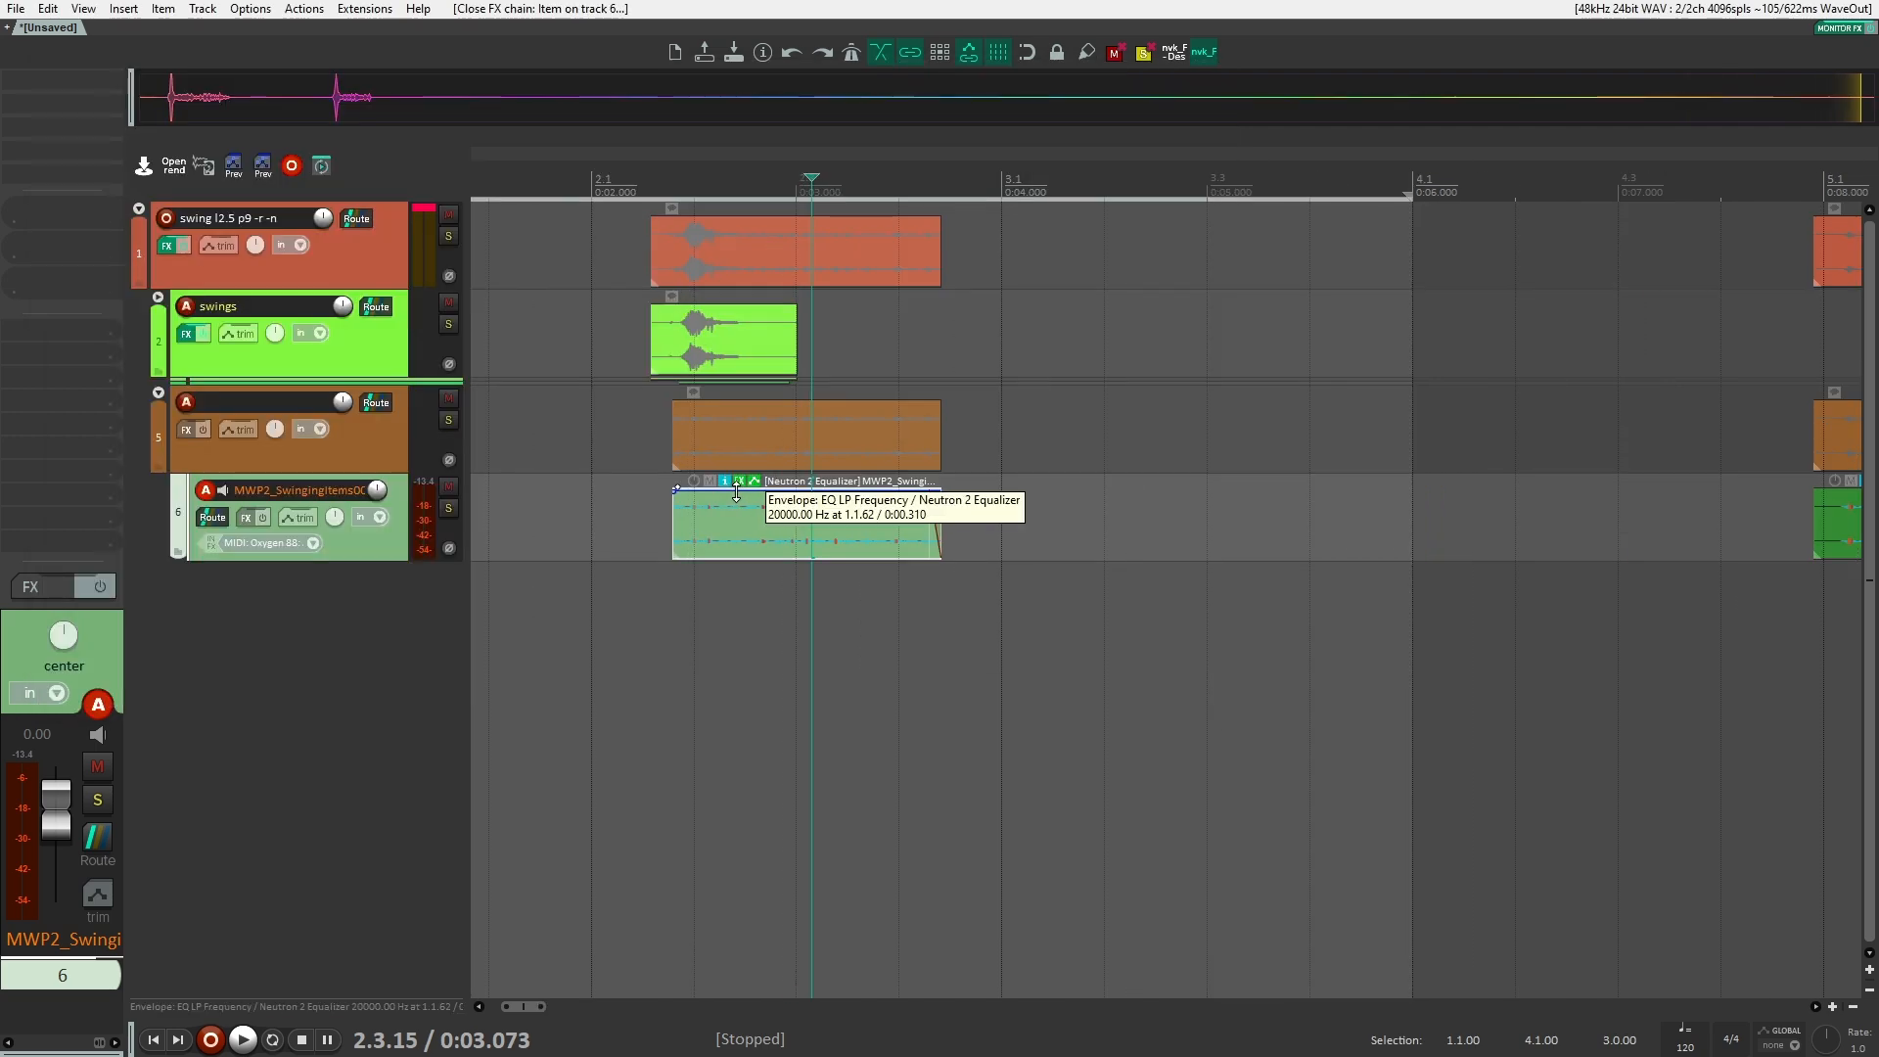
Shape the item's low-pass frequency envelope to dip about a third of the way through and rise back at the end.
shift+click(735, 490)
drag(735, 491, 765, 515)
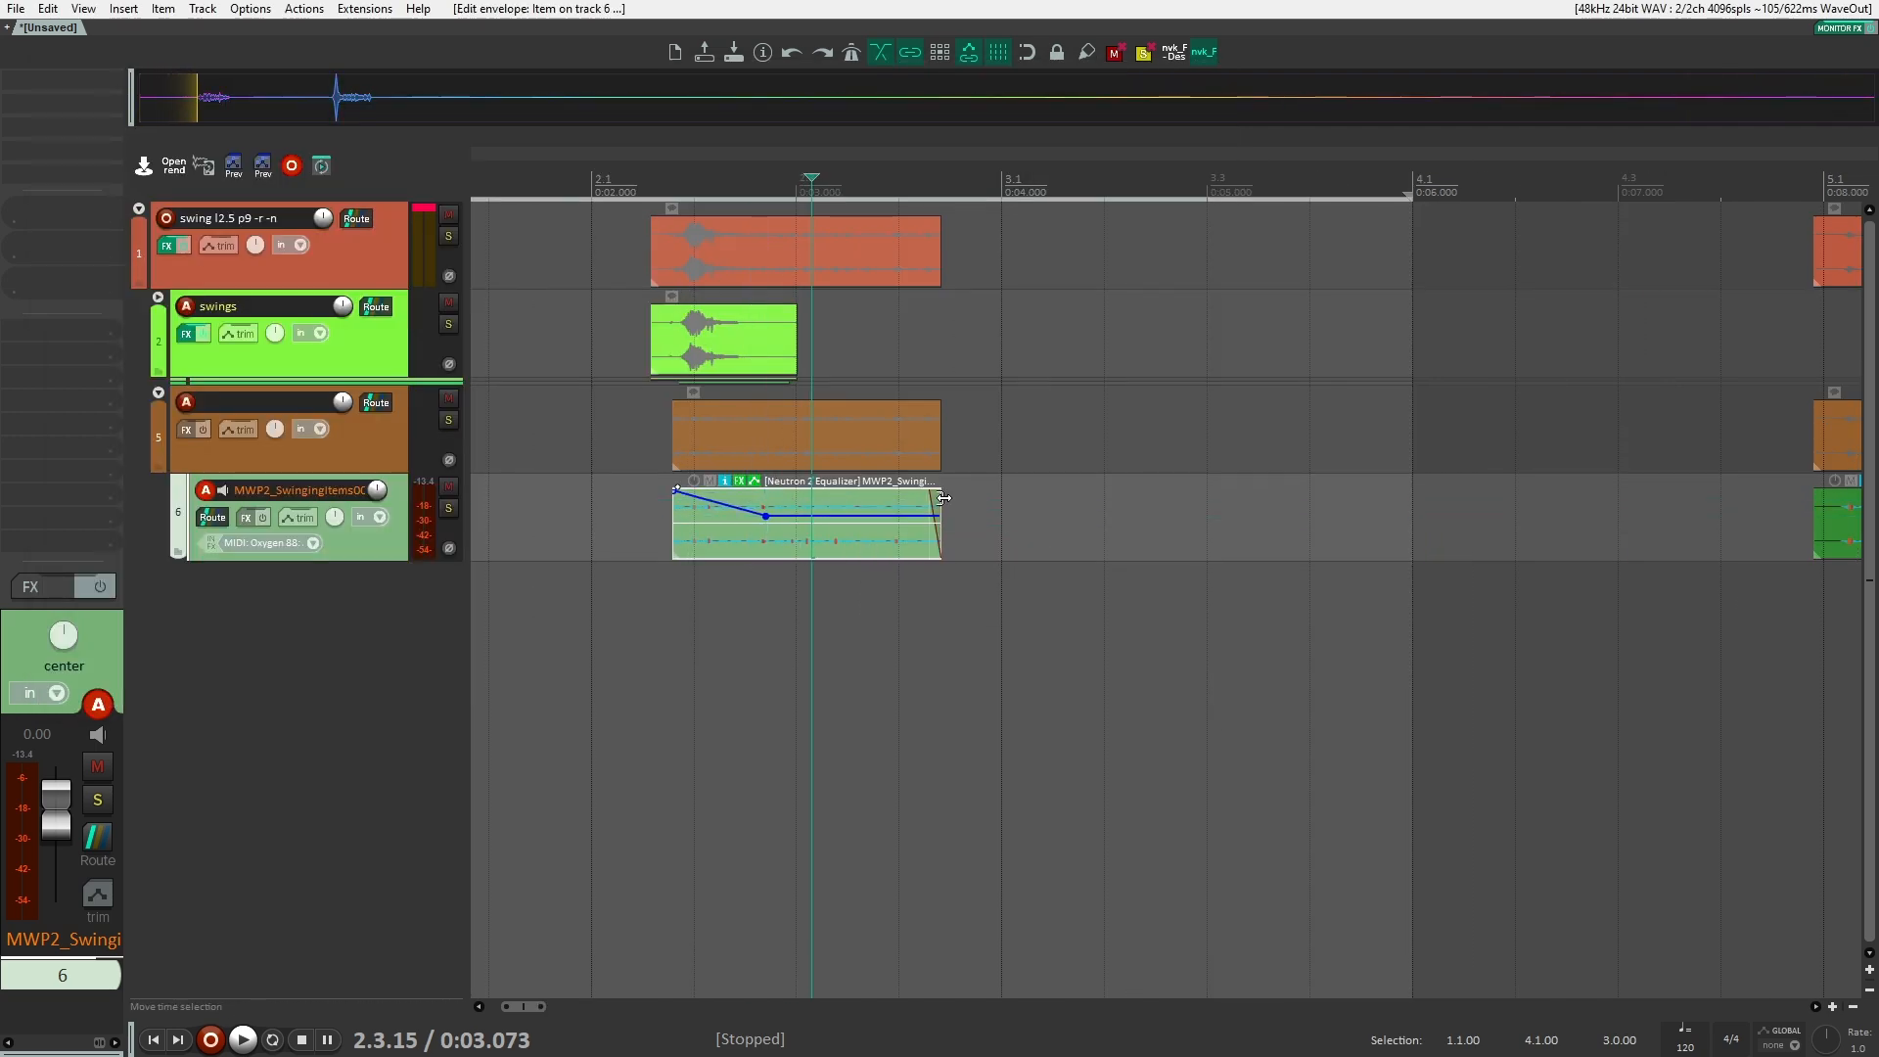
drag(908, 514, 941, 448)
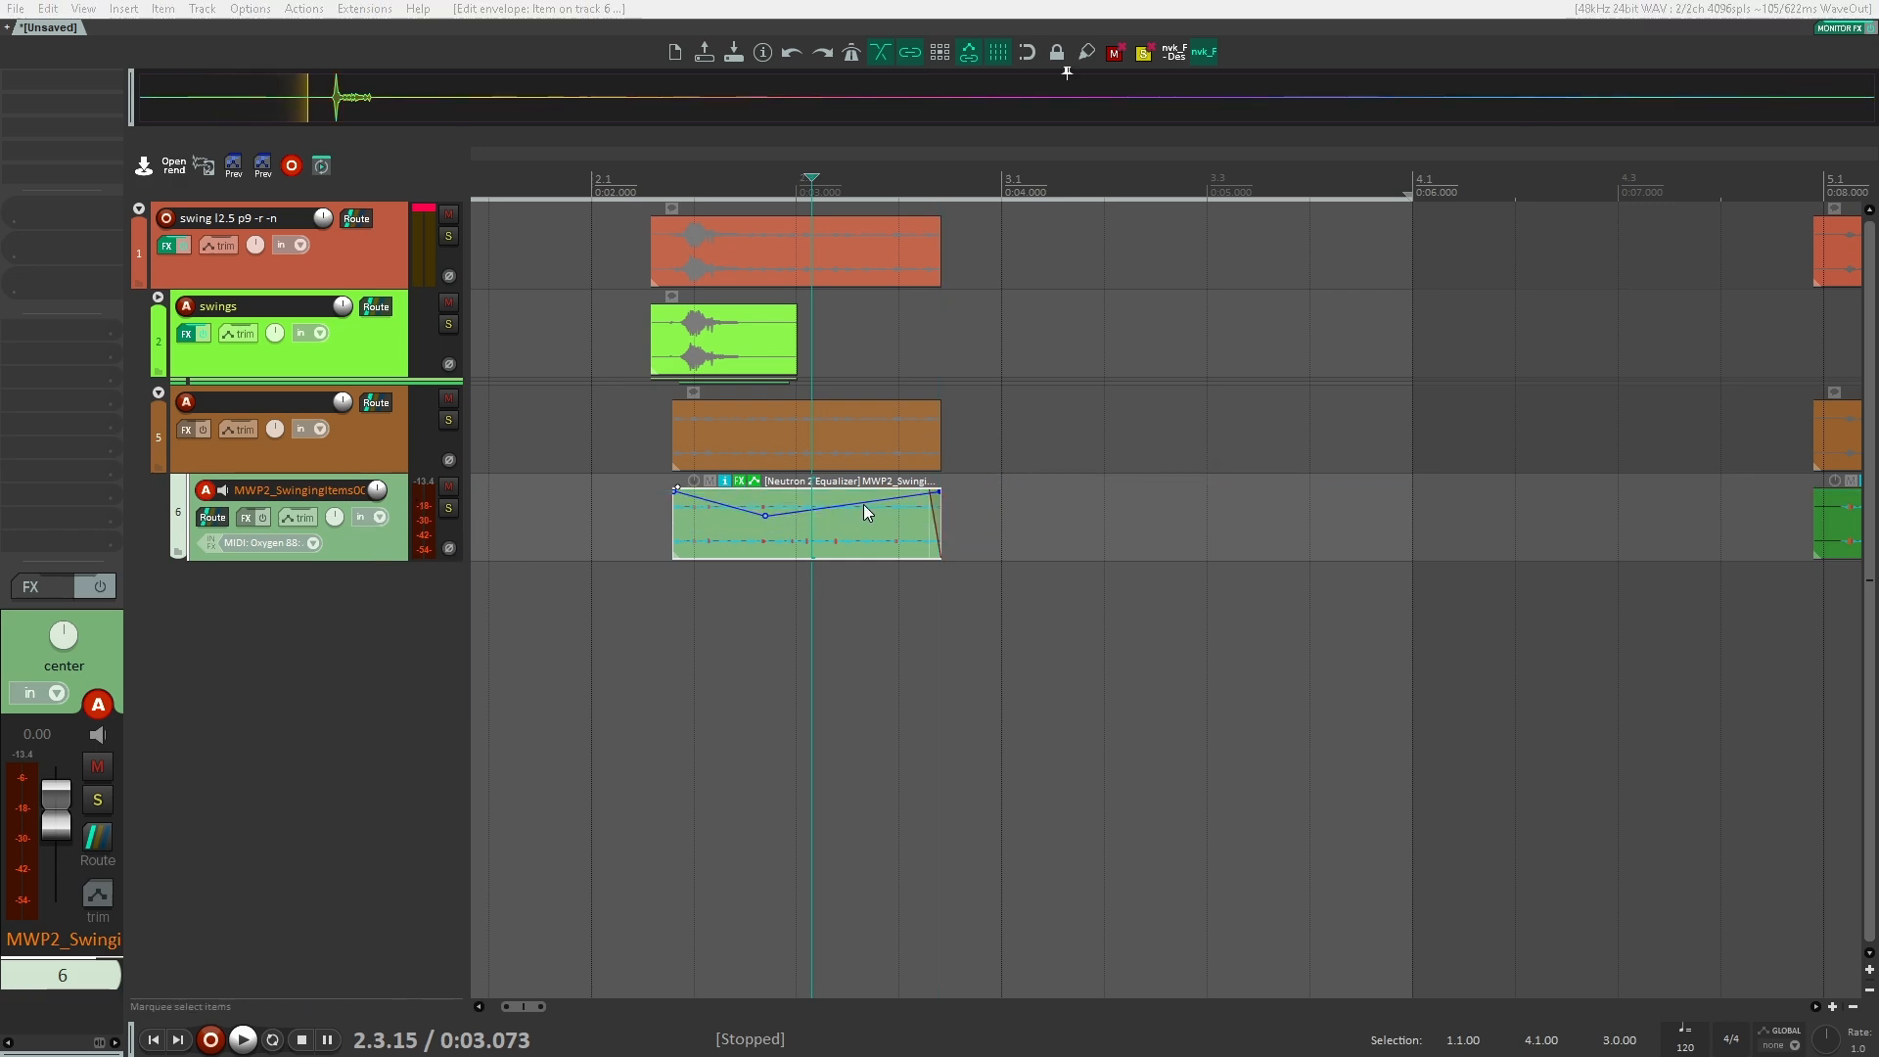
Open the plastic stick item's equalizer beside the arrangement and play the first swing with the low-pass sweep.
click(749, 482)
drag(849, 650, 627, 595)
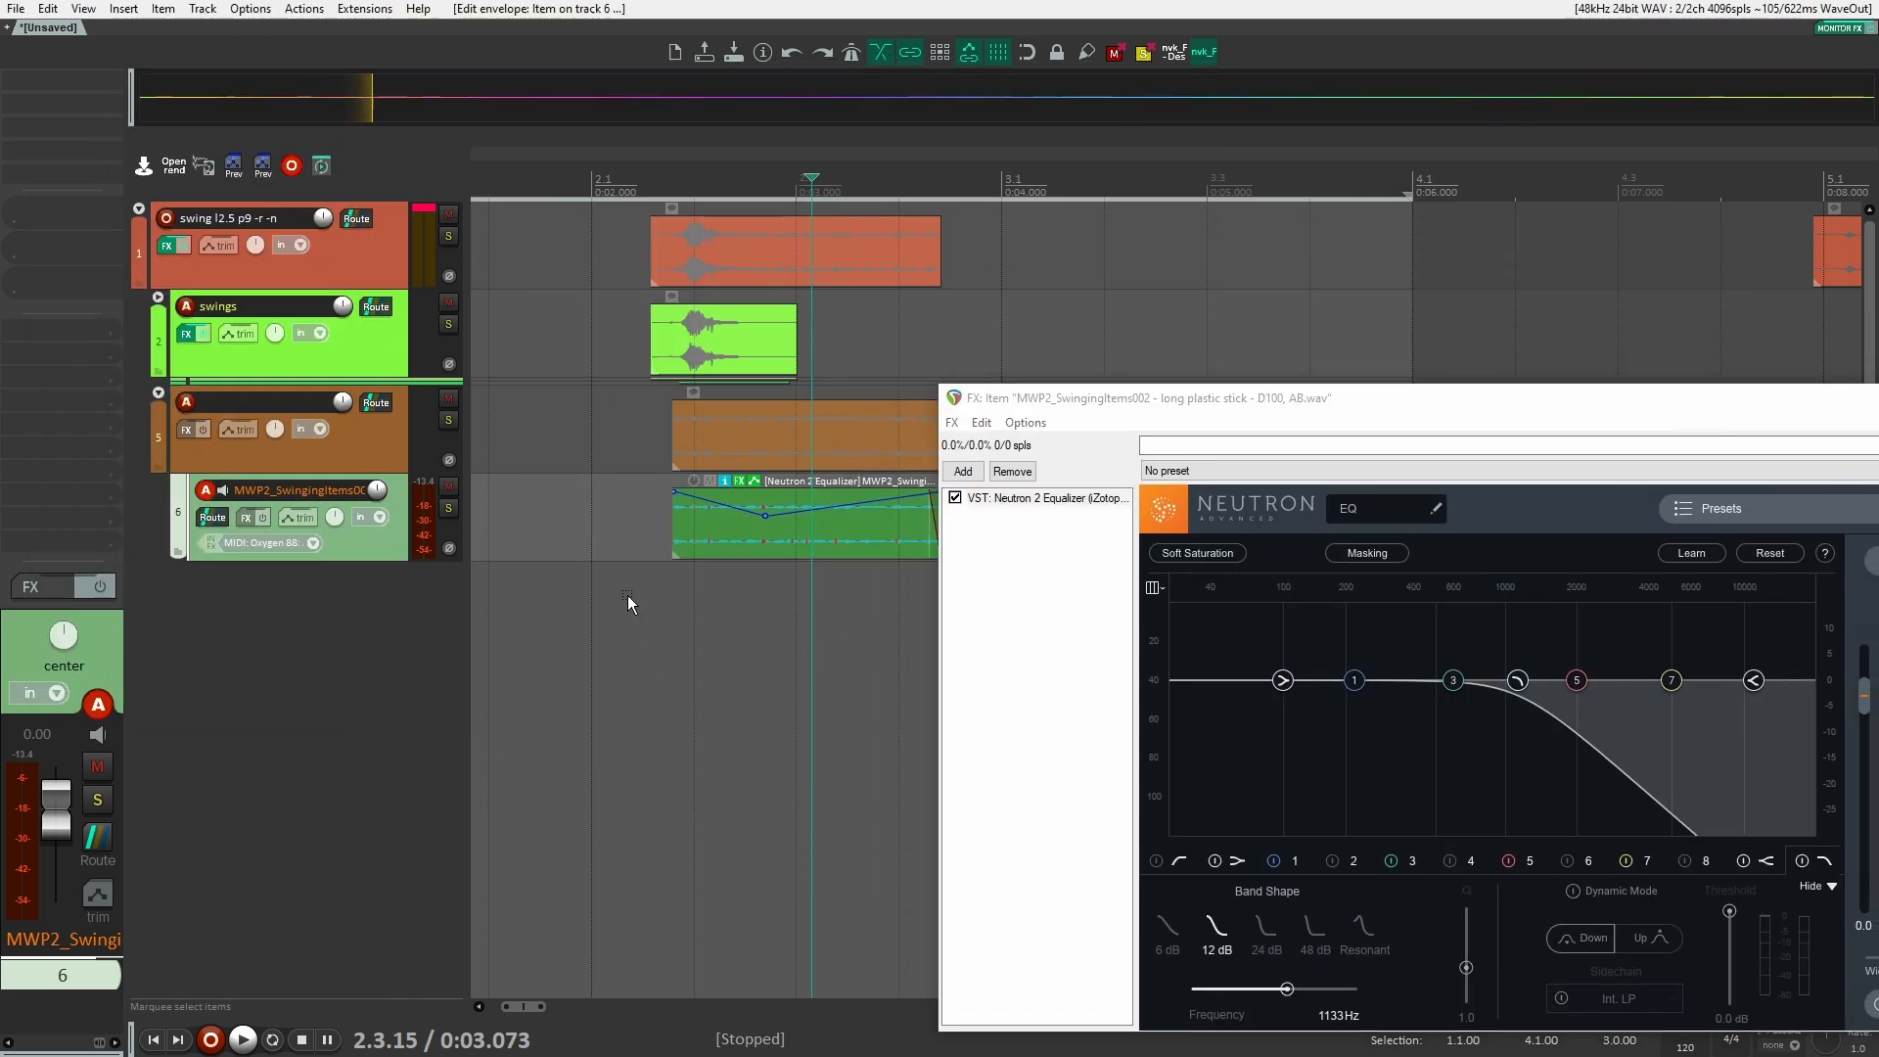
key(space)
click(652, 556)
drag(1341, 409, 1338, 340)
key(space)
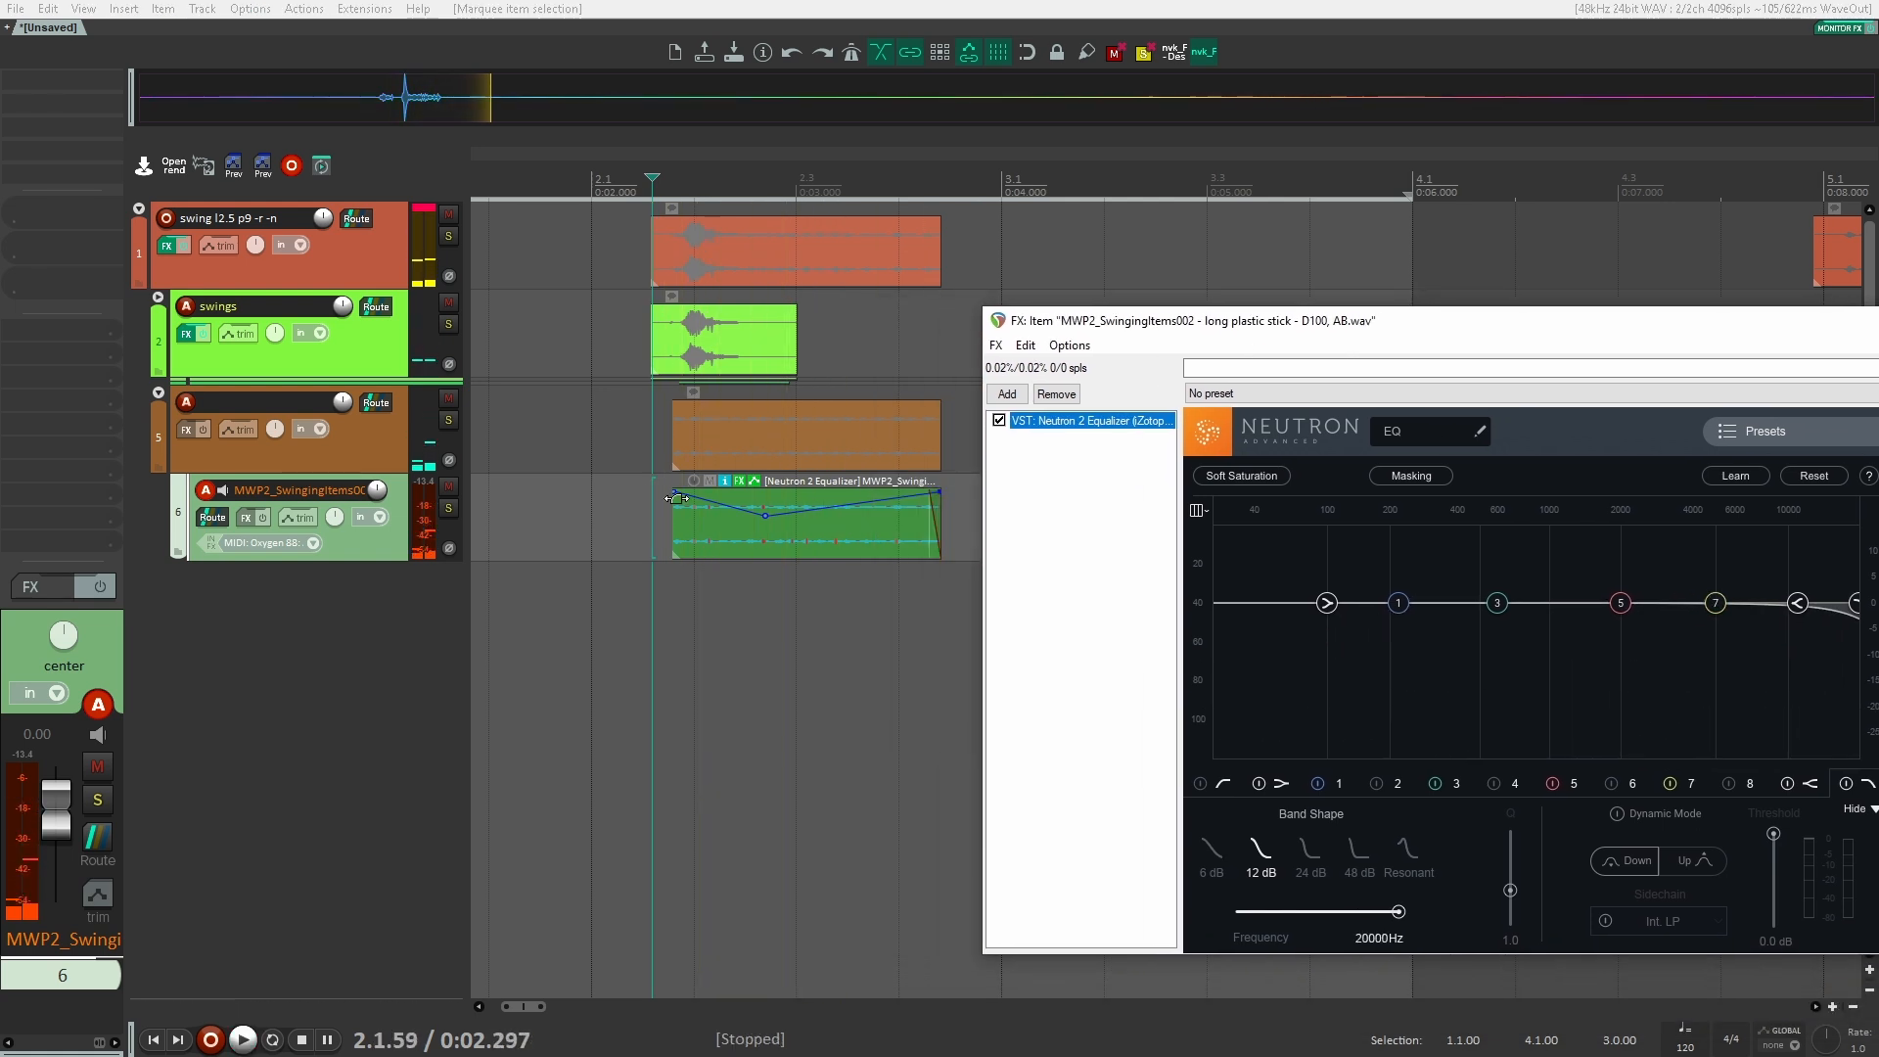
Move the envelope's dip slightly later and higher, audition the swing, and shift the dip slightly earlier.
drag(765, 515, 782, 507)
key(space)
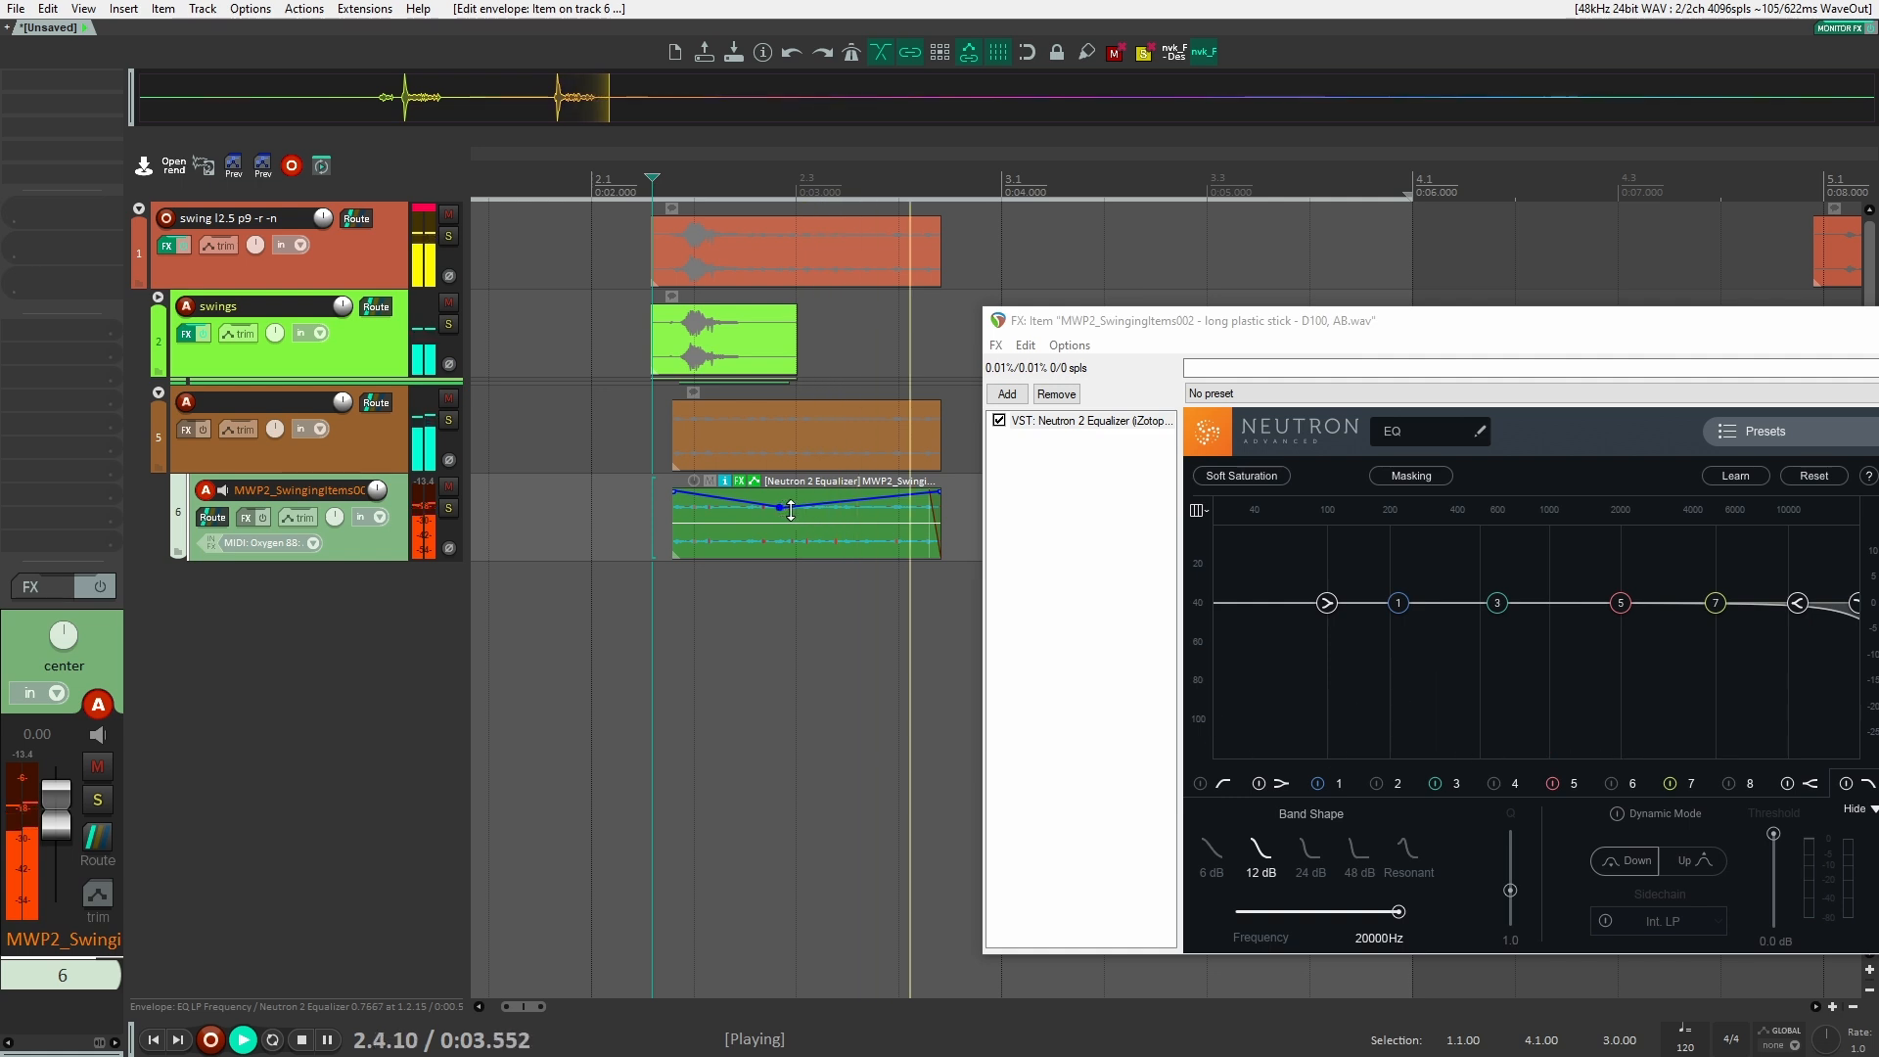
key(space)
key(space)
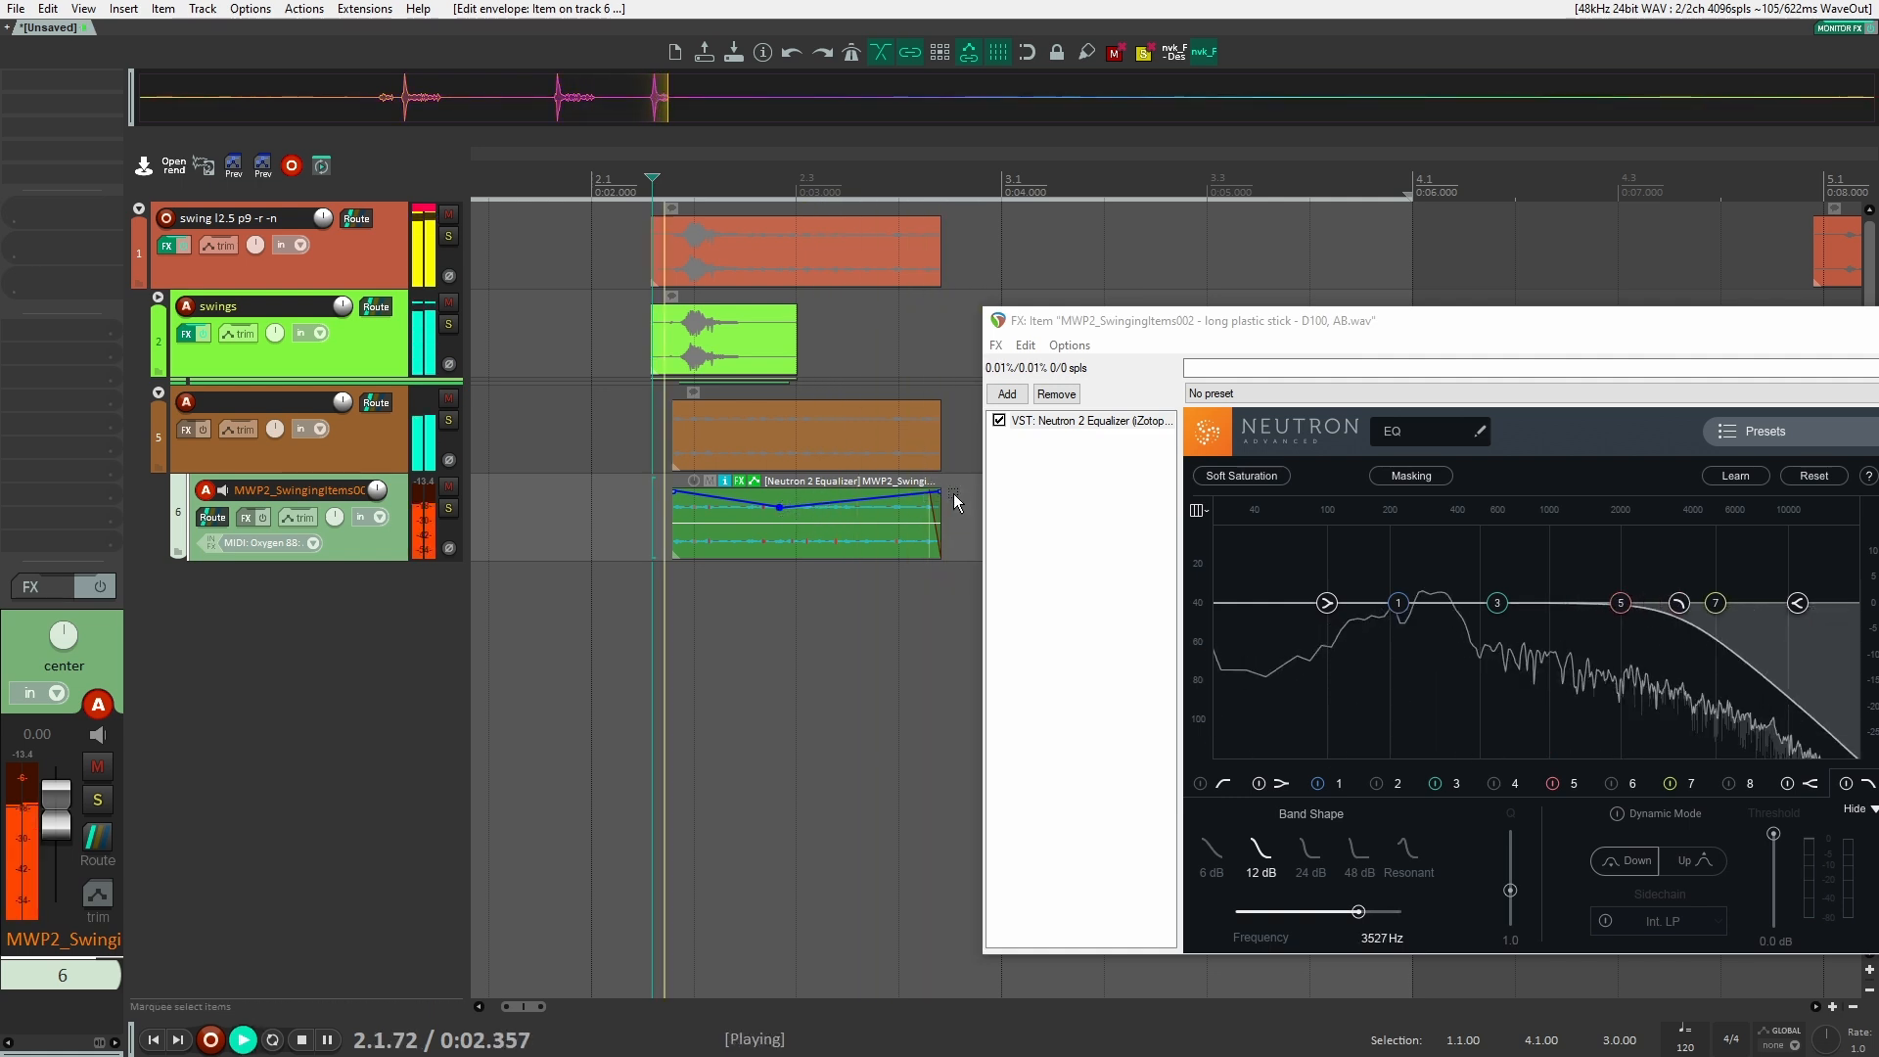
key(space)
drag(780, 507, 772, 508)
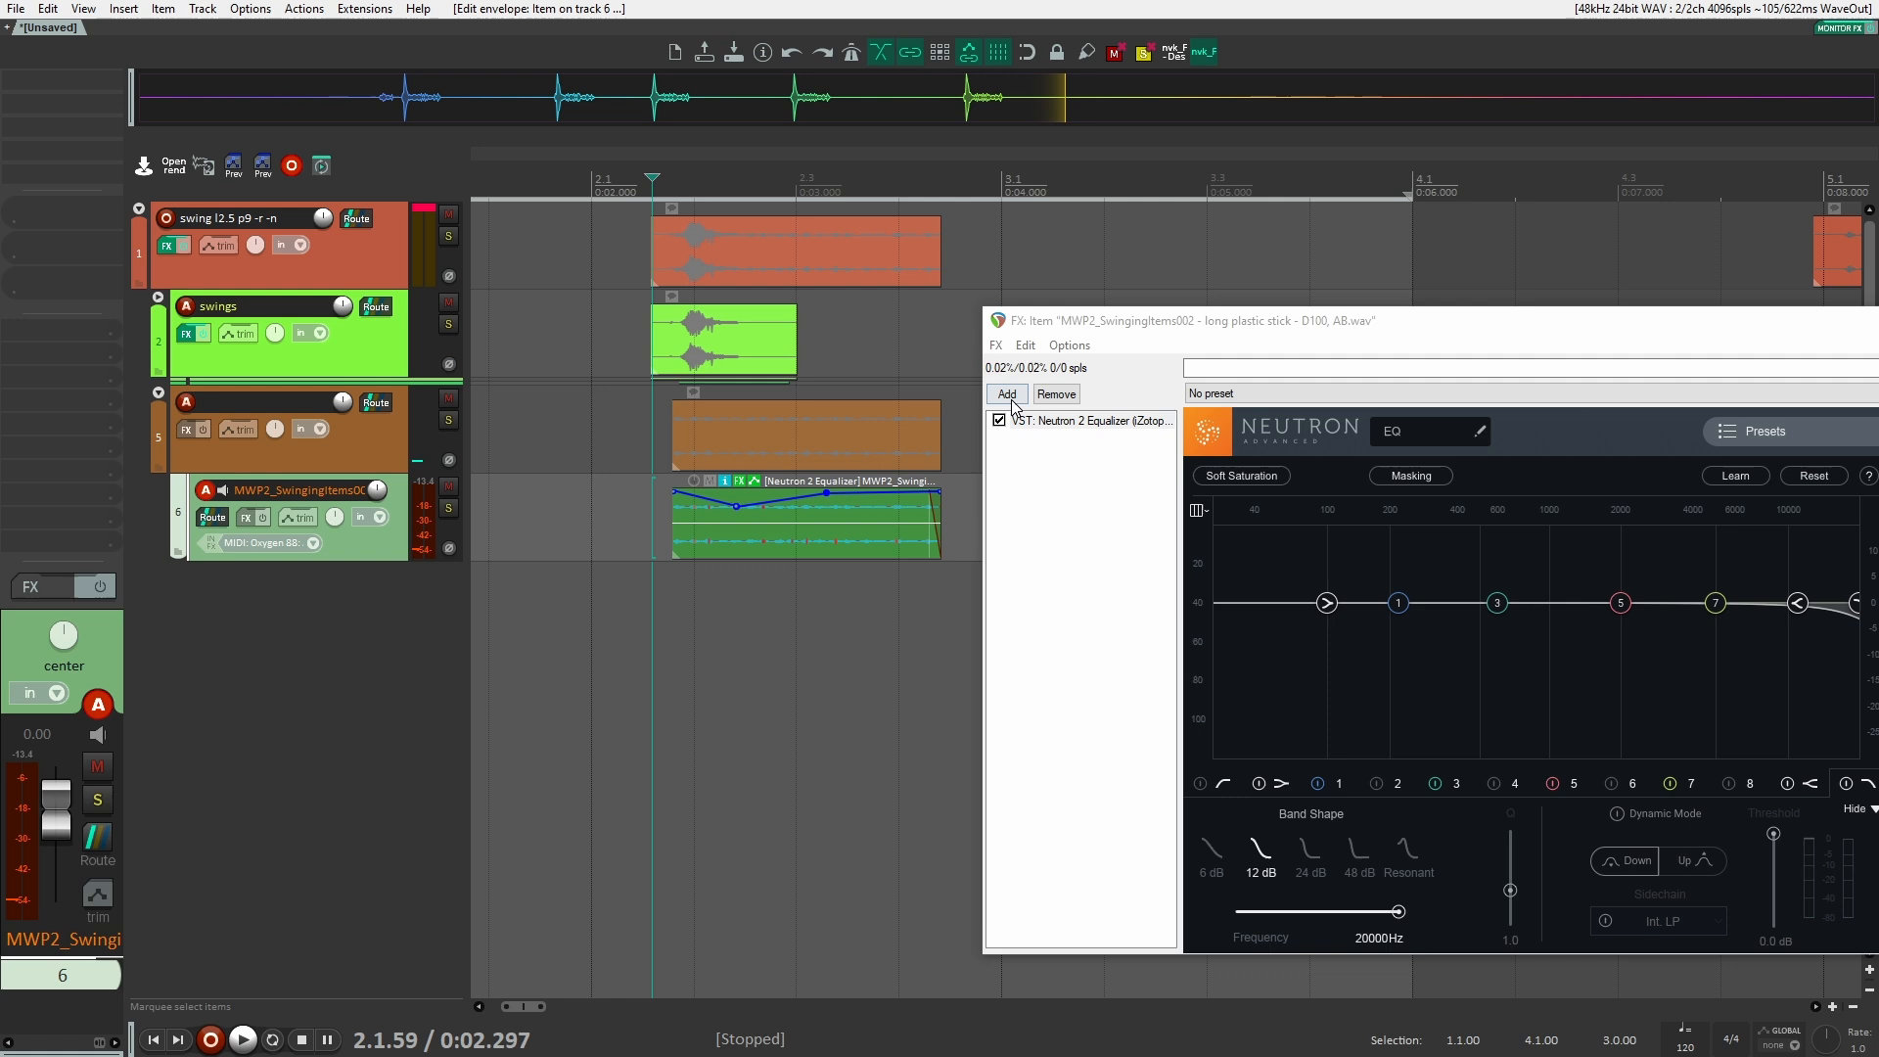
Add kHs Gain (Kilohearts) after the equalizer on the plastic stick item and lower its gain to about -1.44 dB.
click(1007, 395)
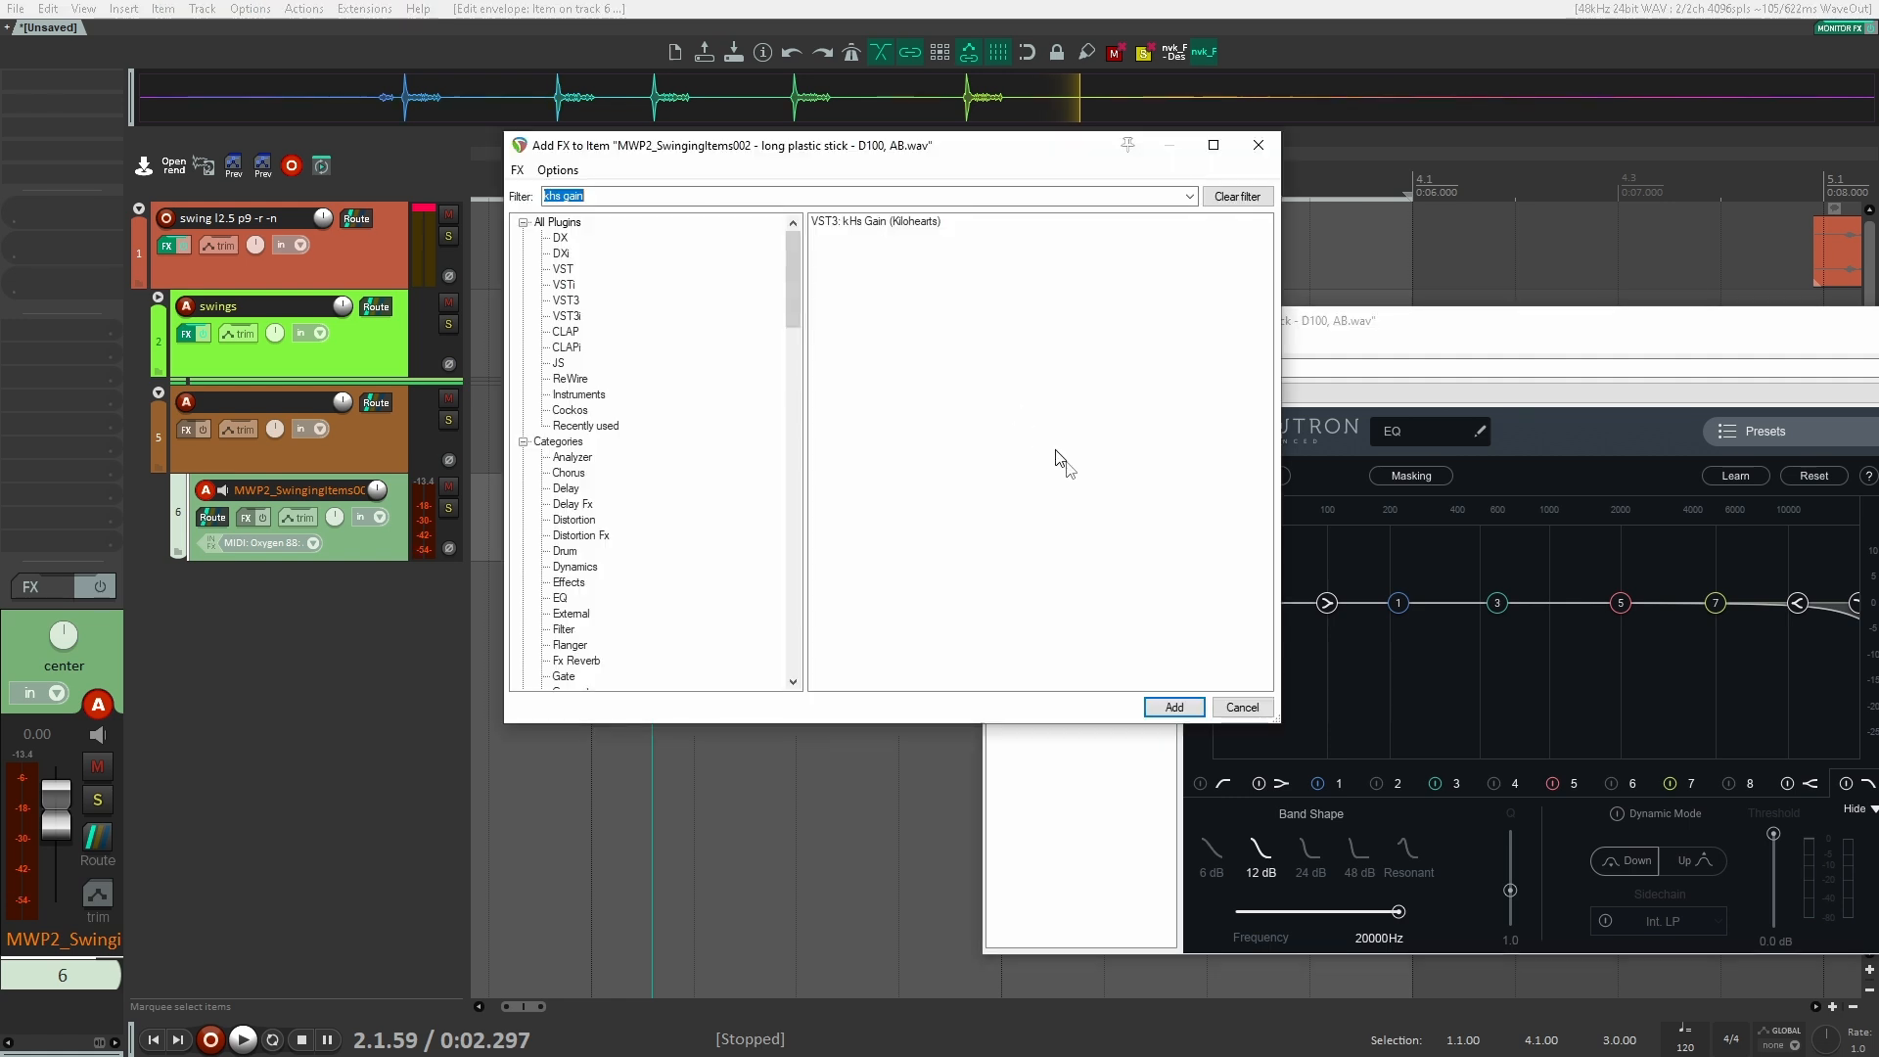
key(Return)
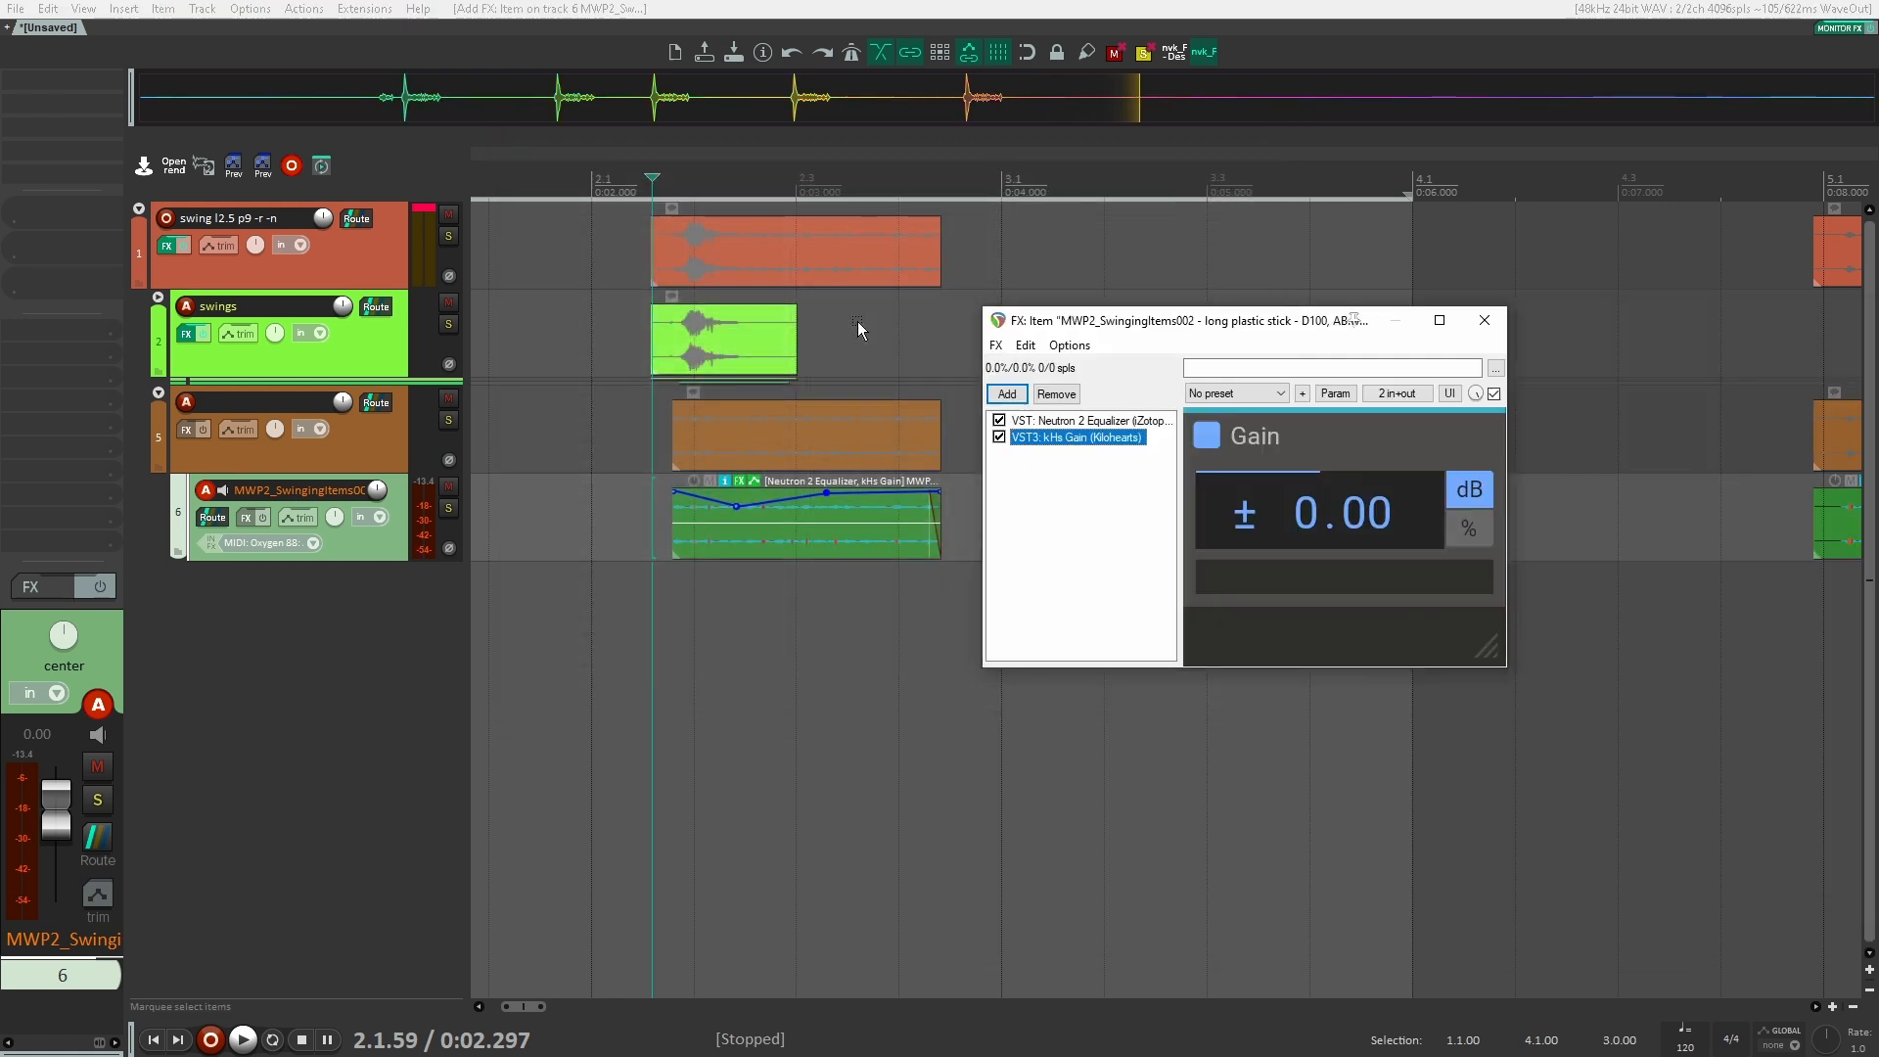
drag(1313, 499, 1312, 524)
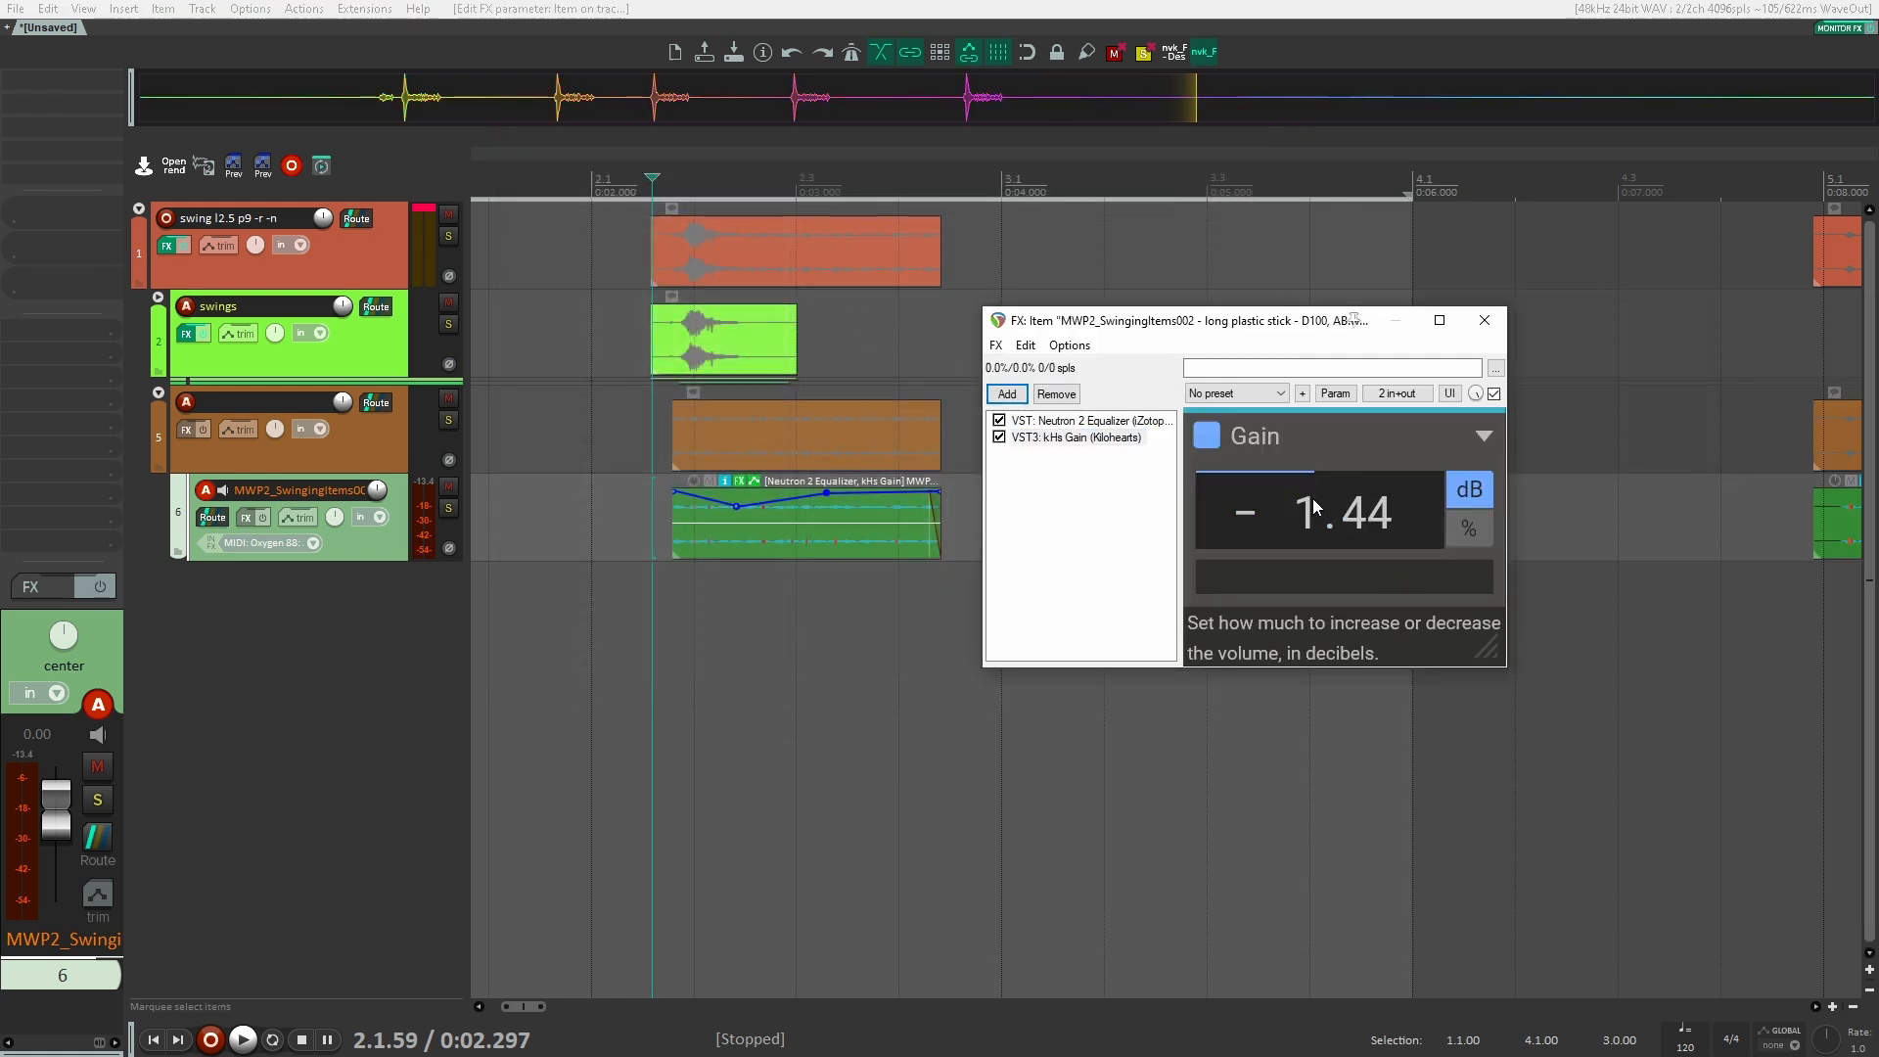
Raise the plastic stick item's gain envelope to about +9 dB and audition the first swing.
drag(725, 541, 740, 599)
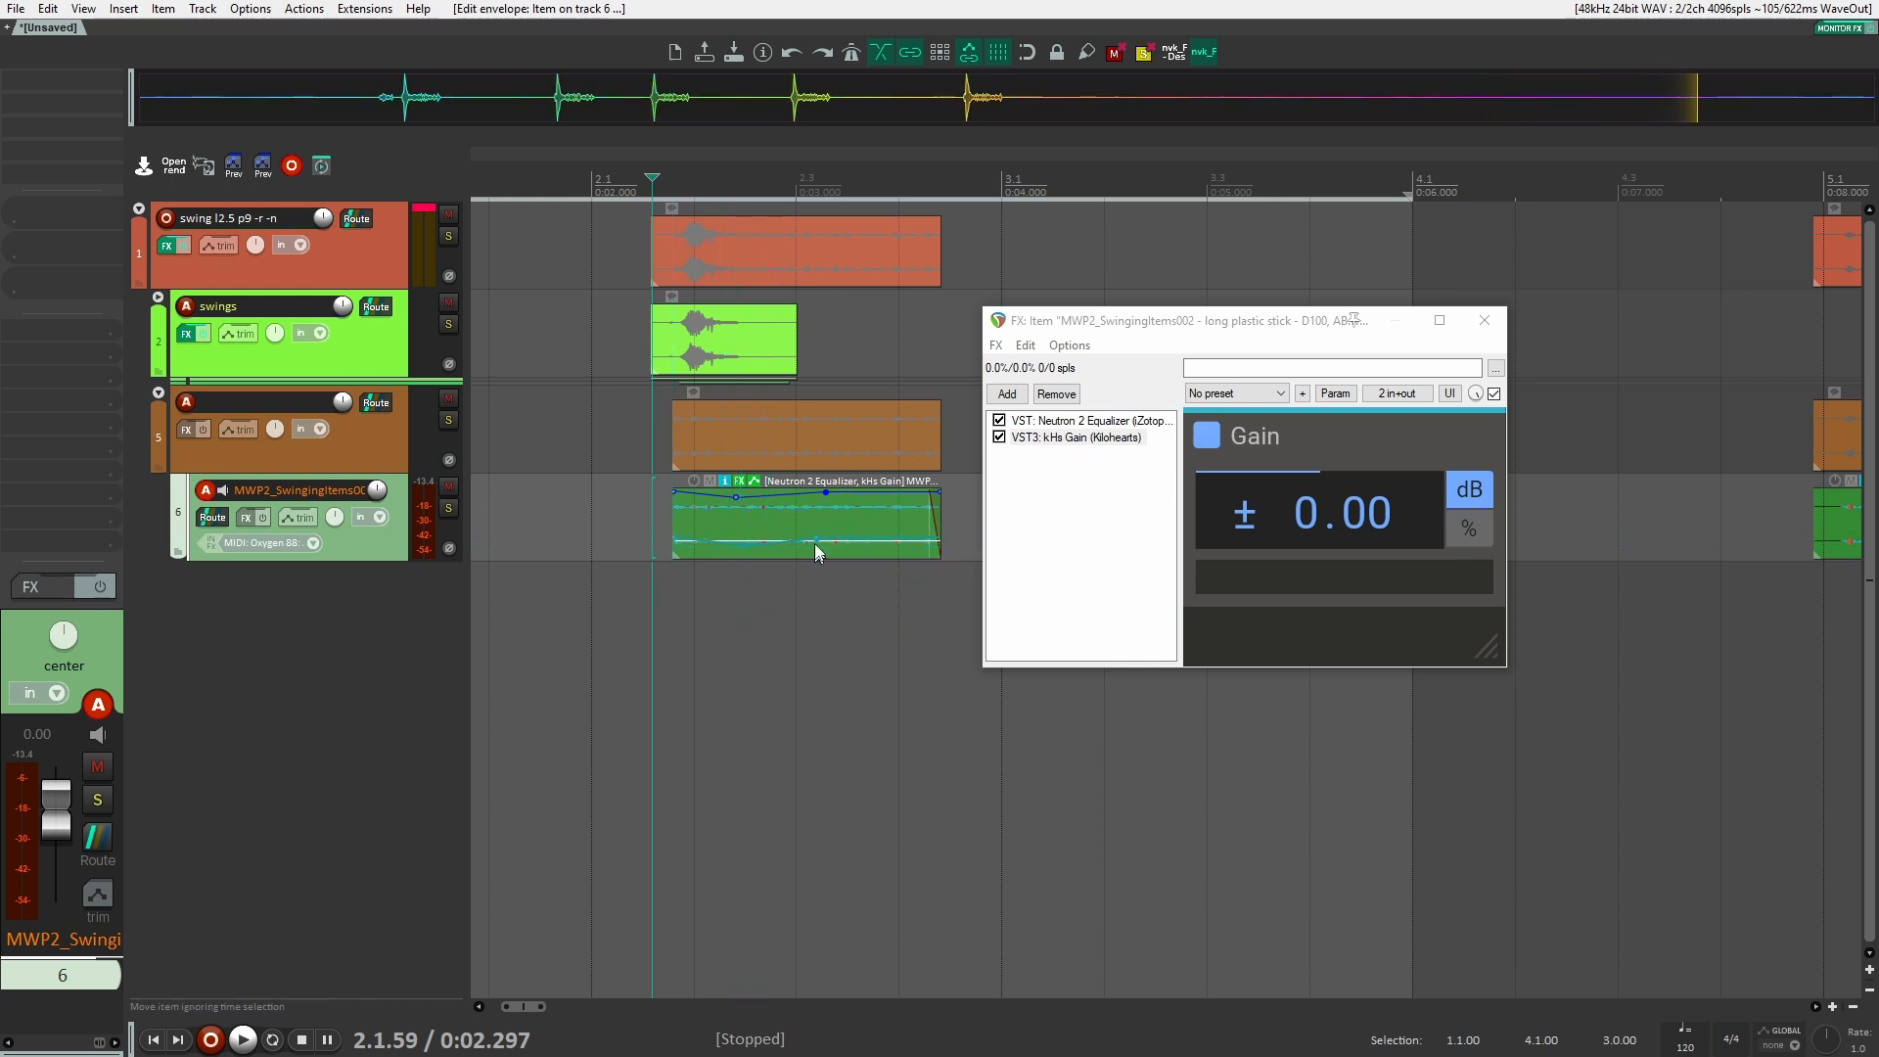
drag(816, 541, 862, 526)
key(space)
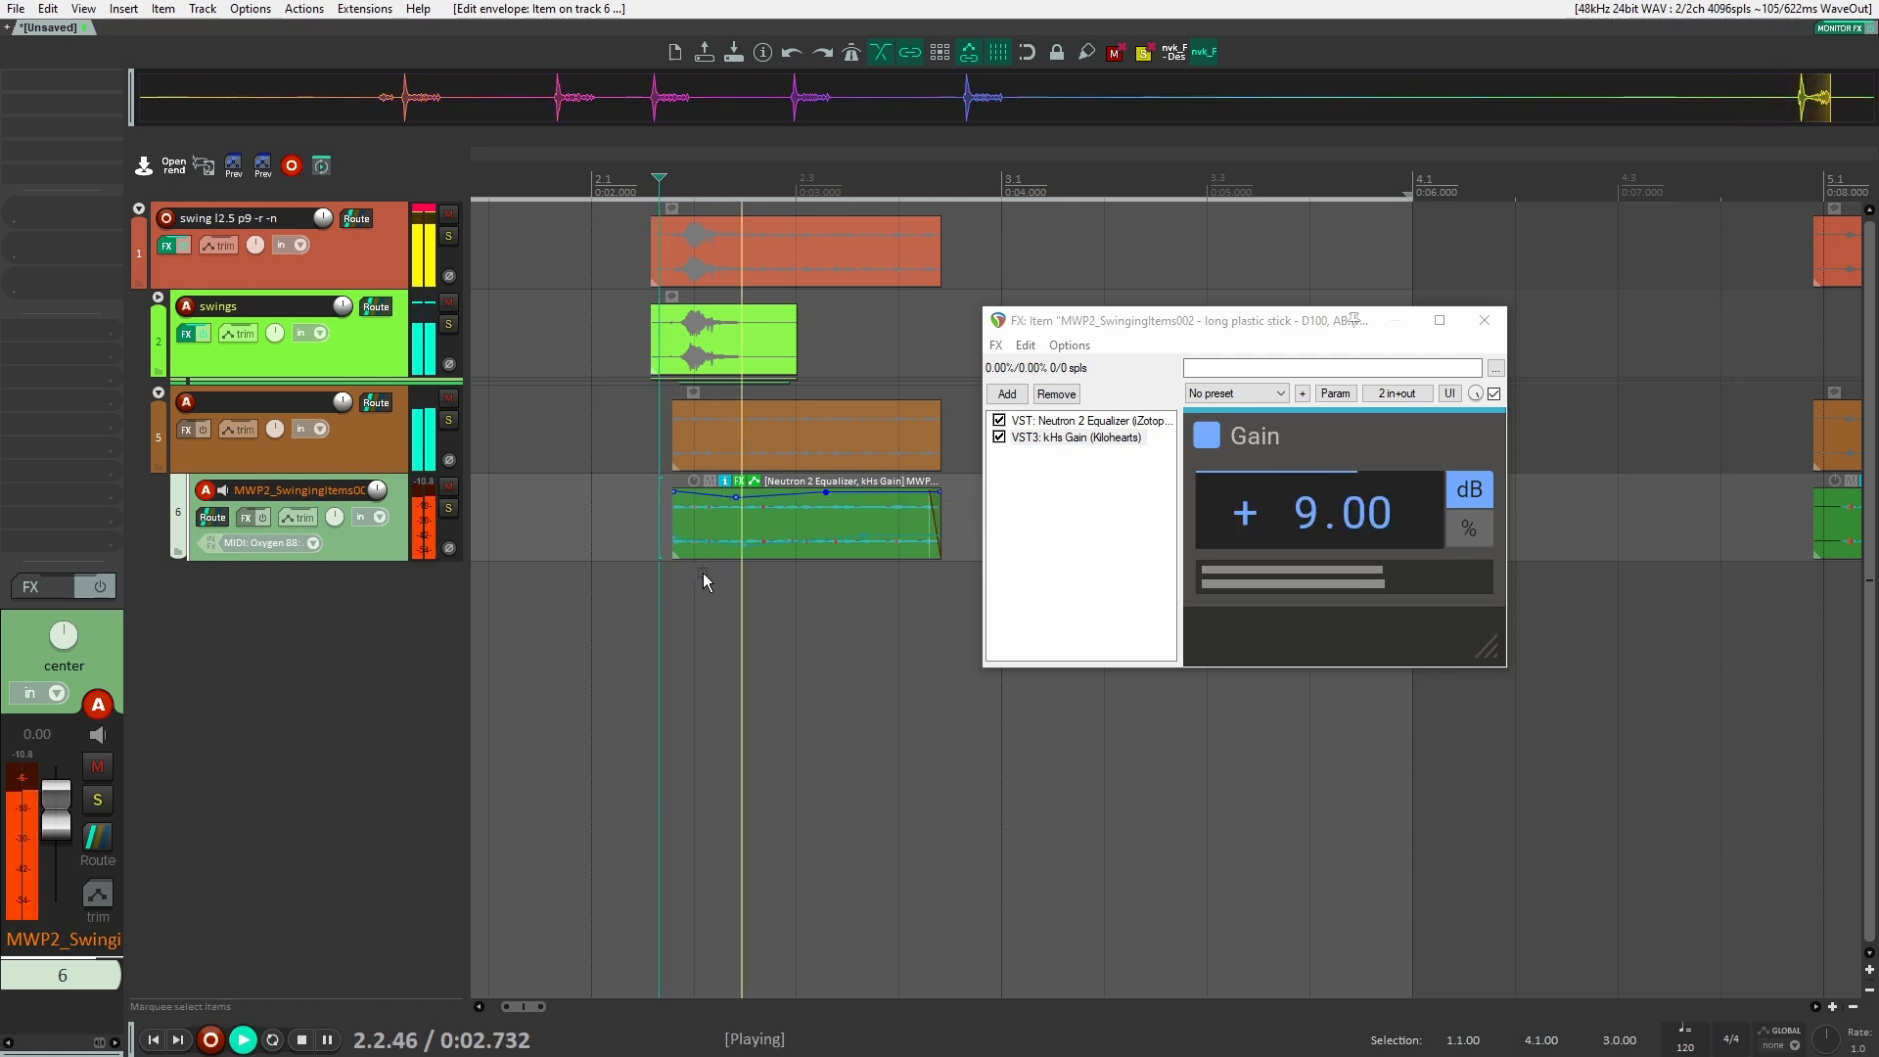
key(space)
Raise the gain envelope toward the item's end to about +11.1 dB, audition it, and close the item's effects.
drag(880, 536, 931, 529)
key(space)
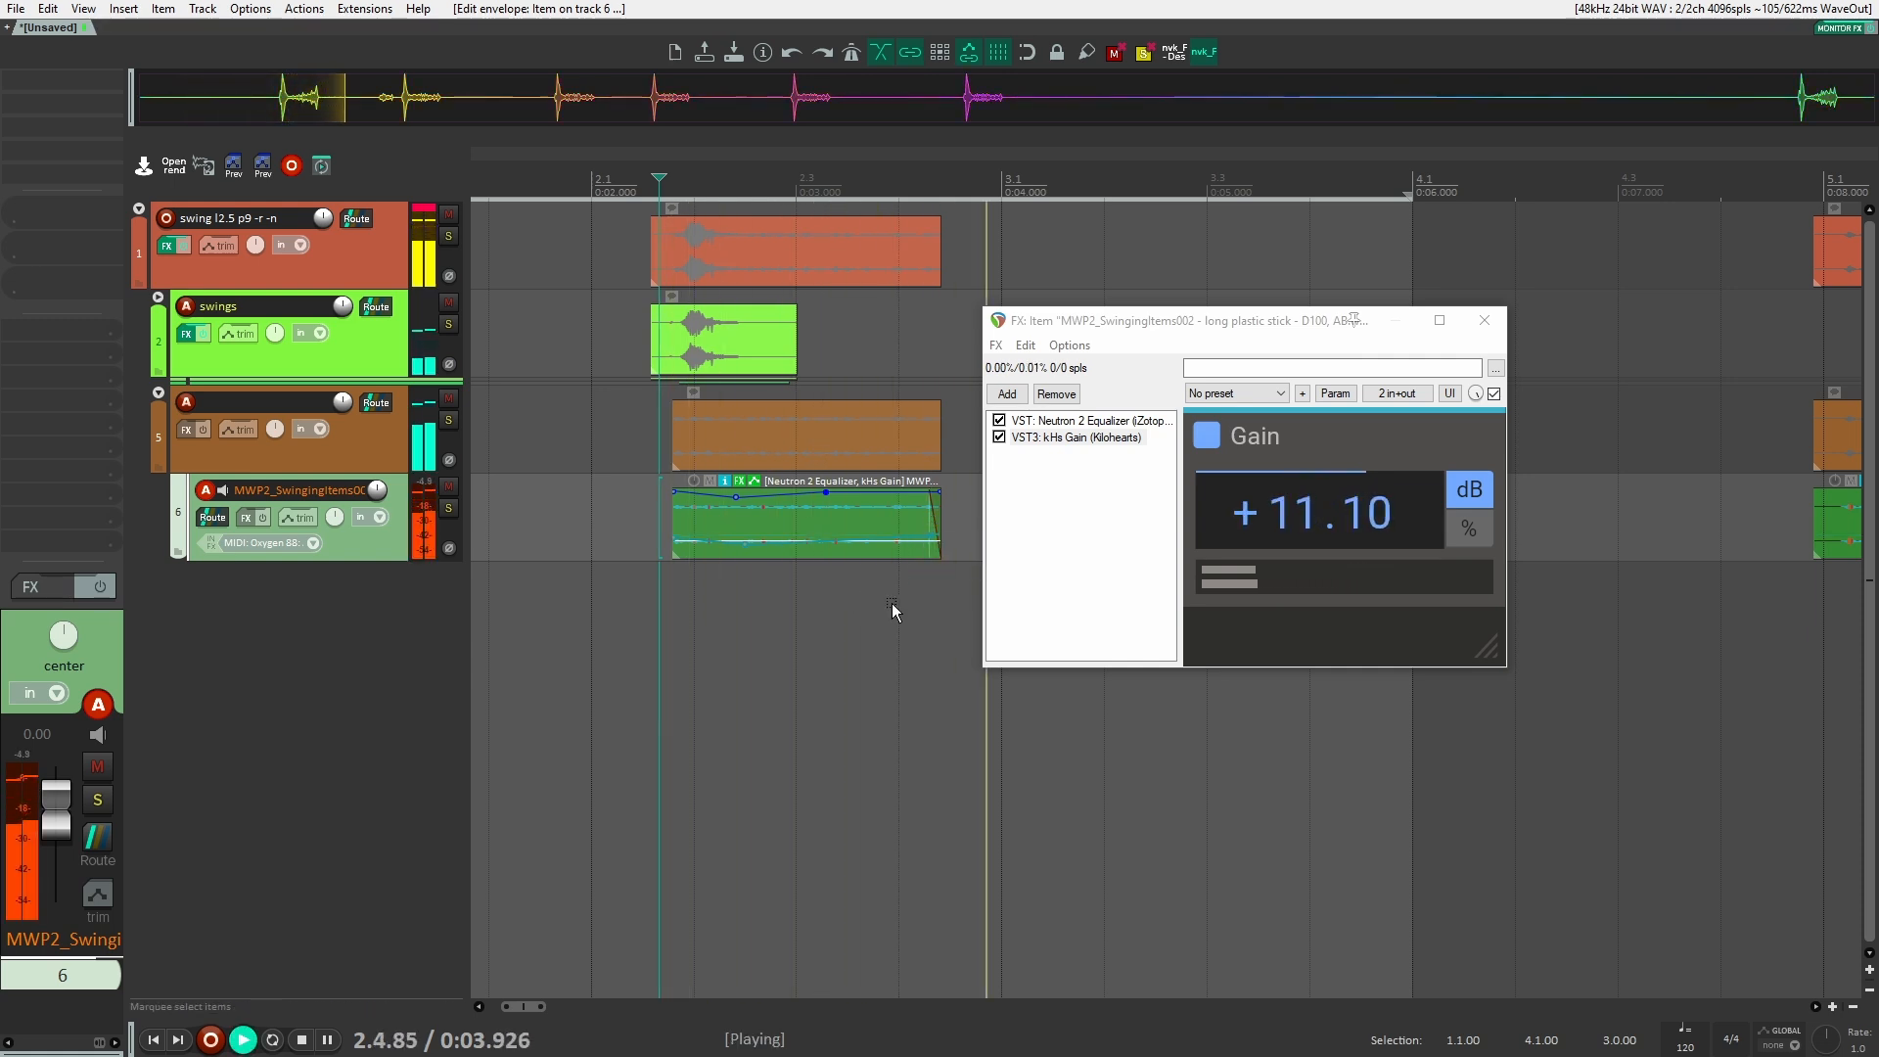
key(space)
click(1485, 320)
click(805, 618)
scroll(802, 618, down, 4)
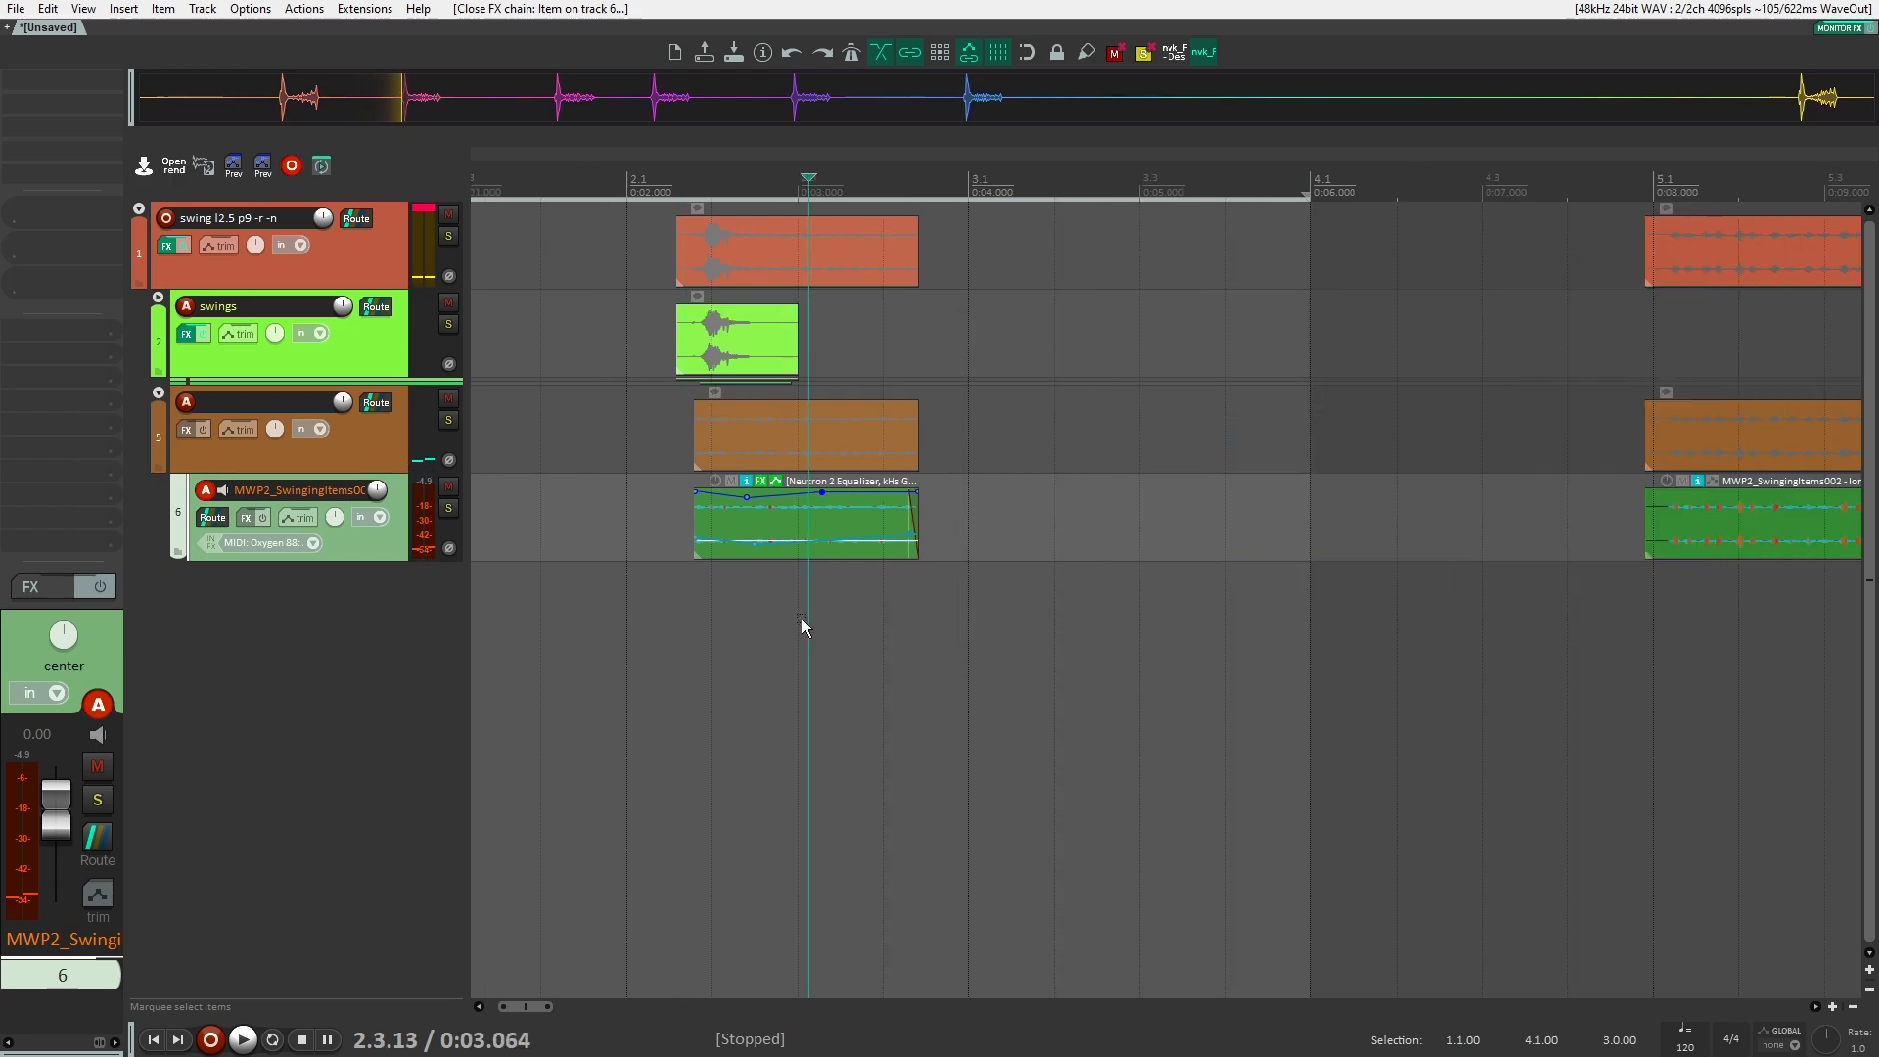
click(697, 519)
scroll(780, 534, up, 4)
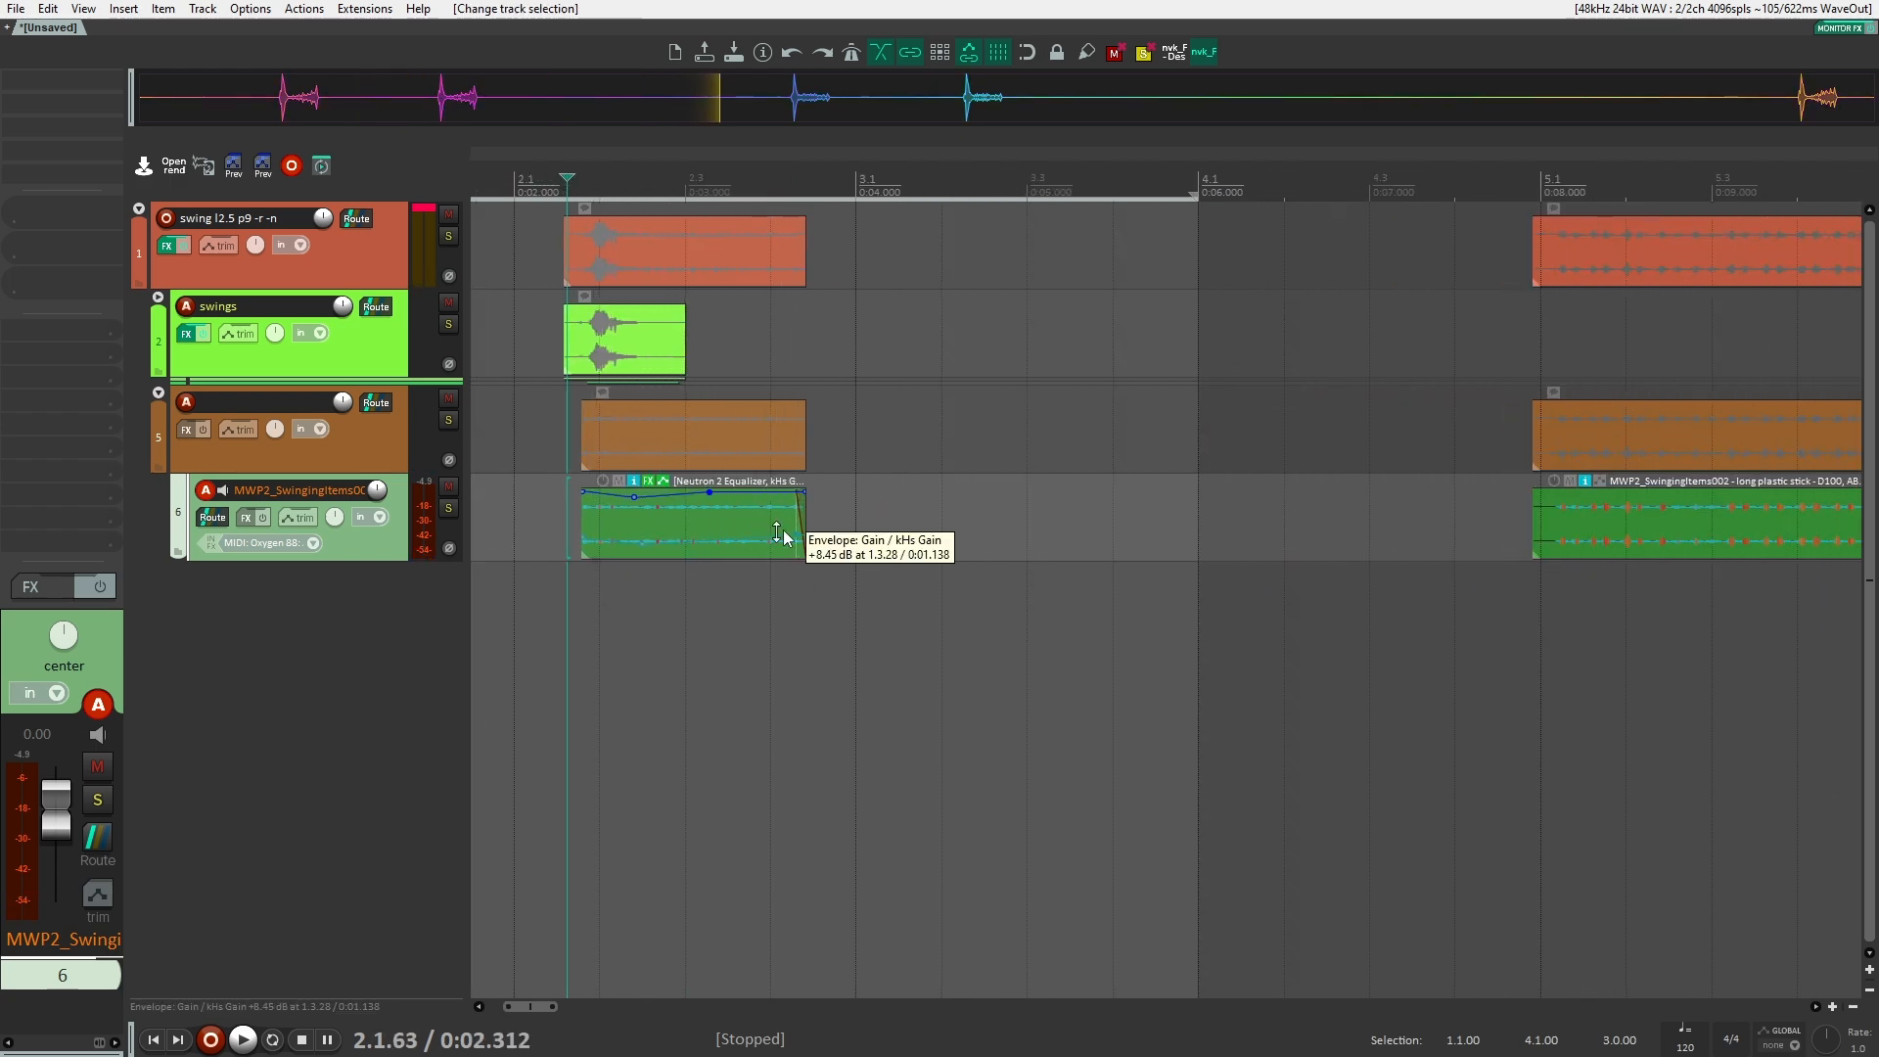
scroll(783, 534, up, 1)
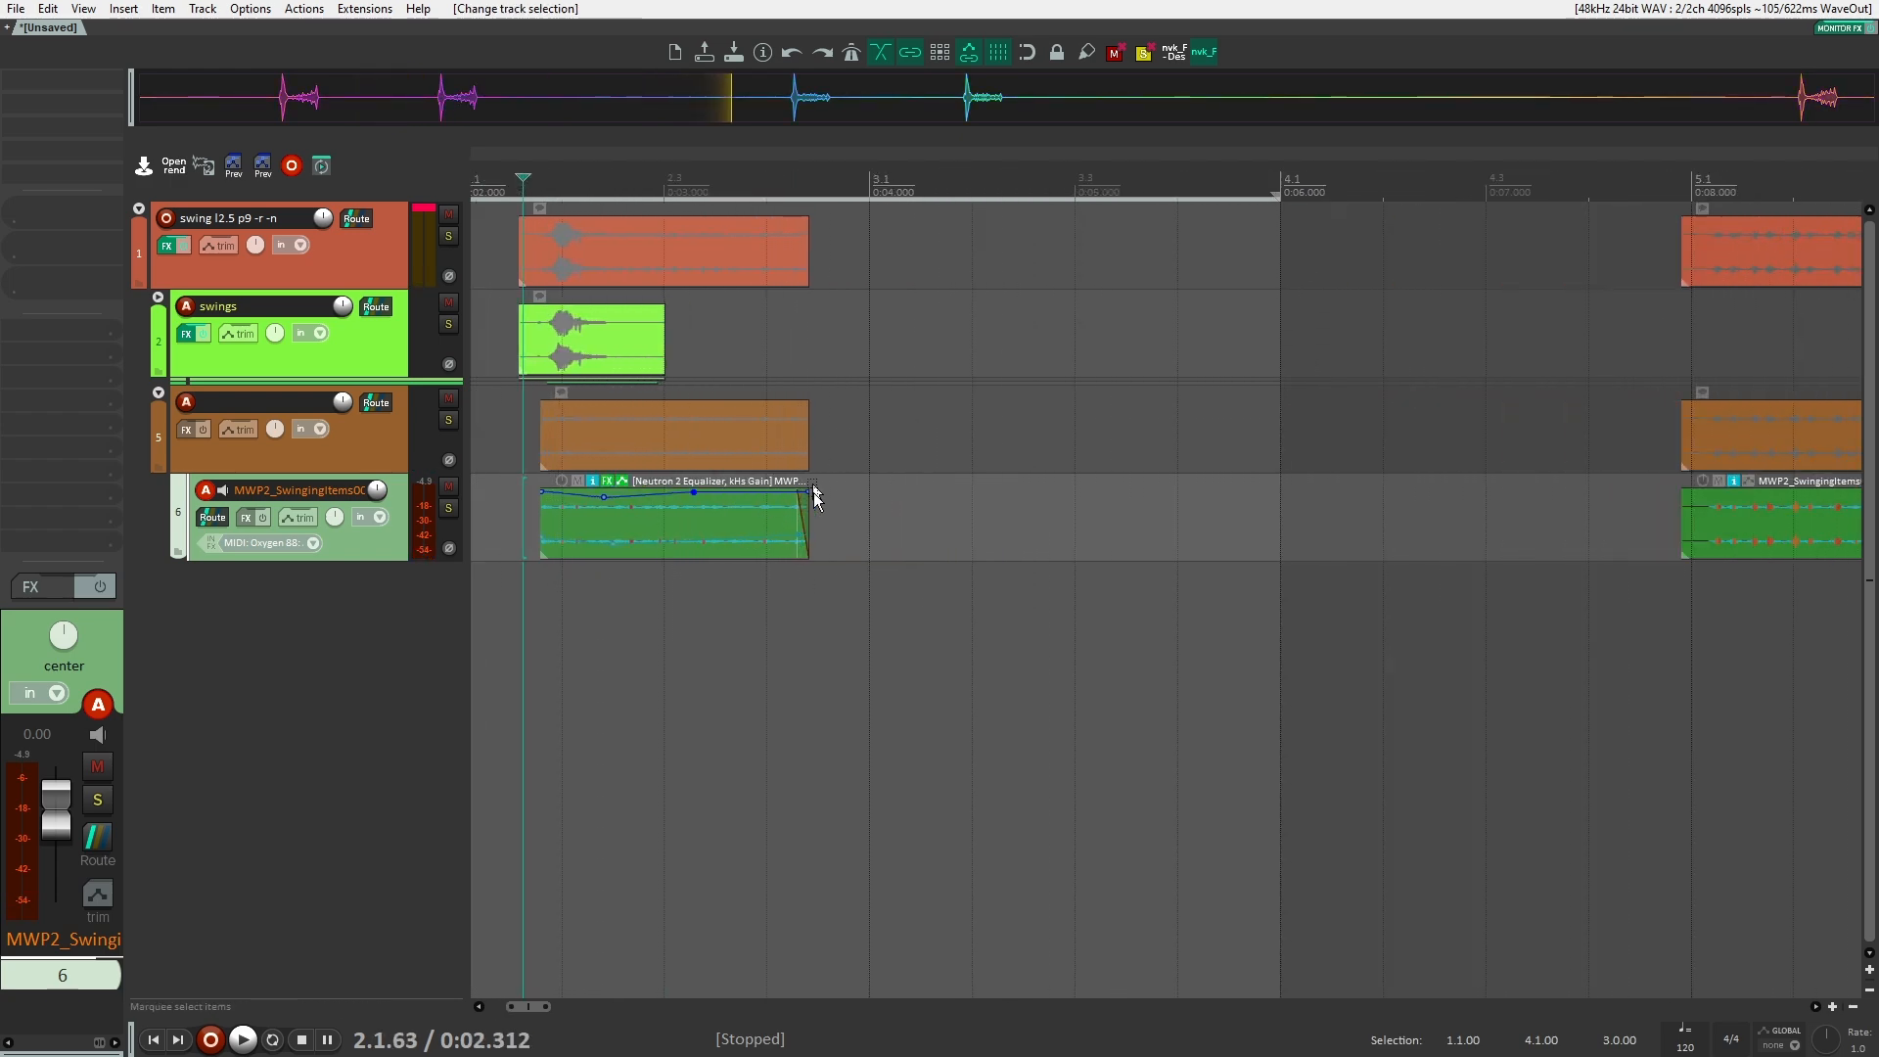
scroll(768, 511, down, 1)
scroll(780, 520, up, 1)
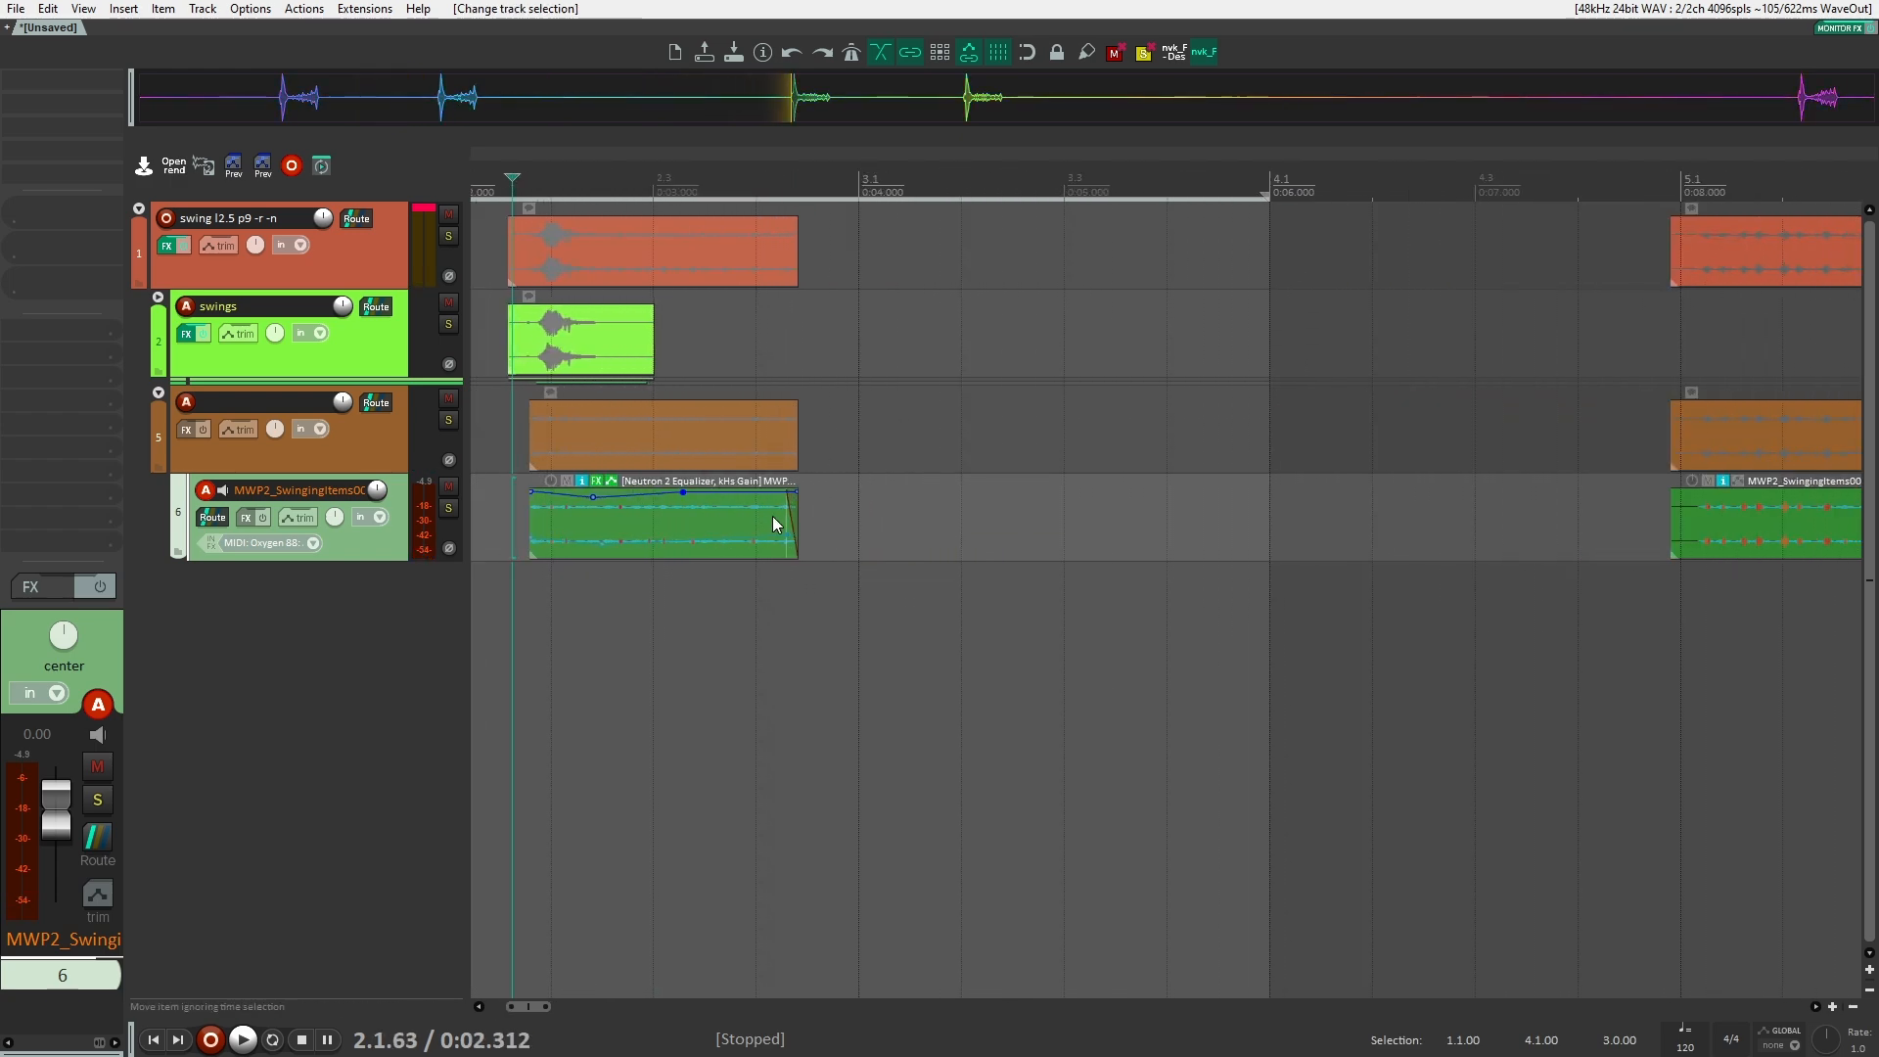
scroll(772, 516, down, 3)
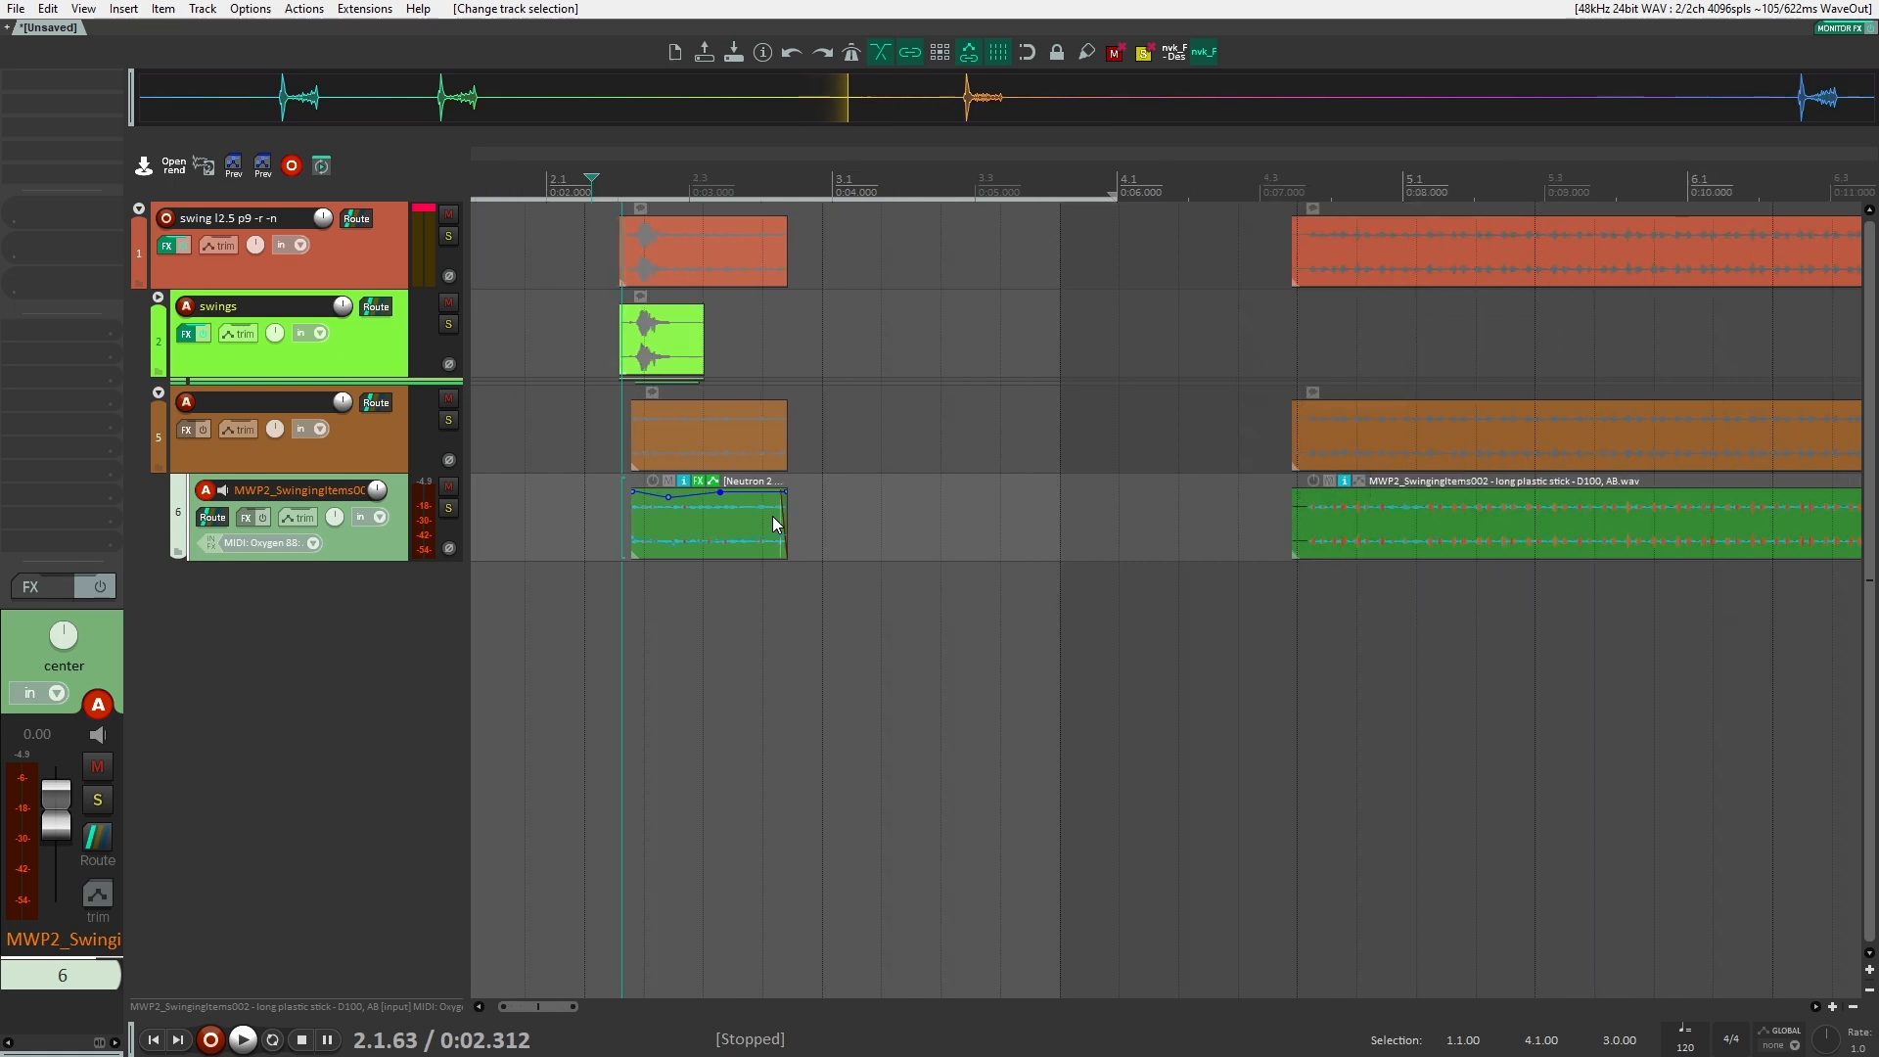
scroll(603, 603, down, 1)
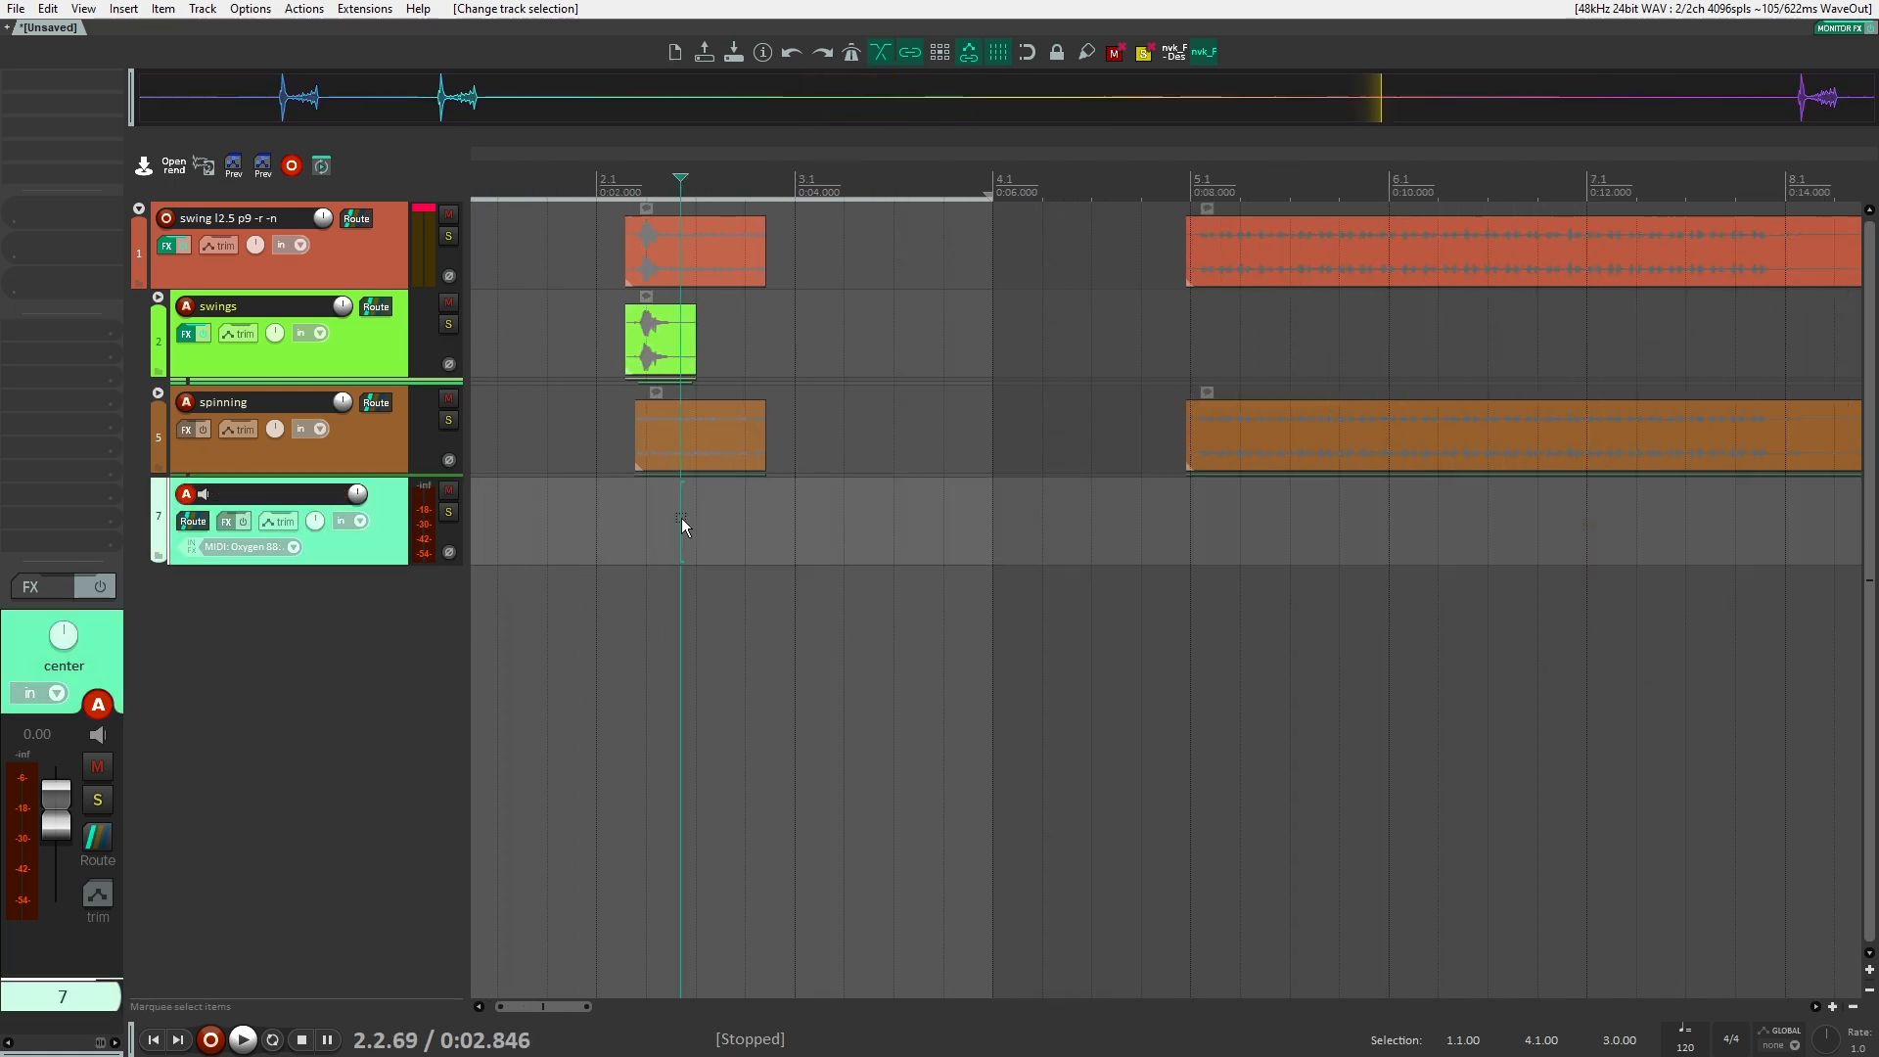
Name the new track below the spinning folder "impact".
scroll(679, 507, up, 2)
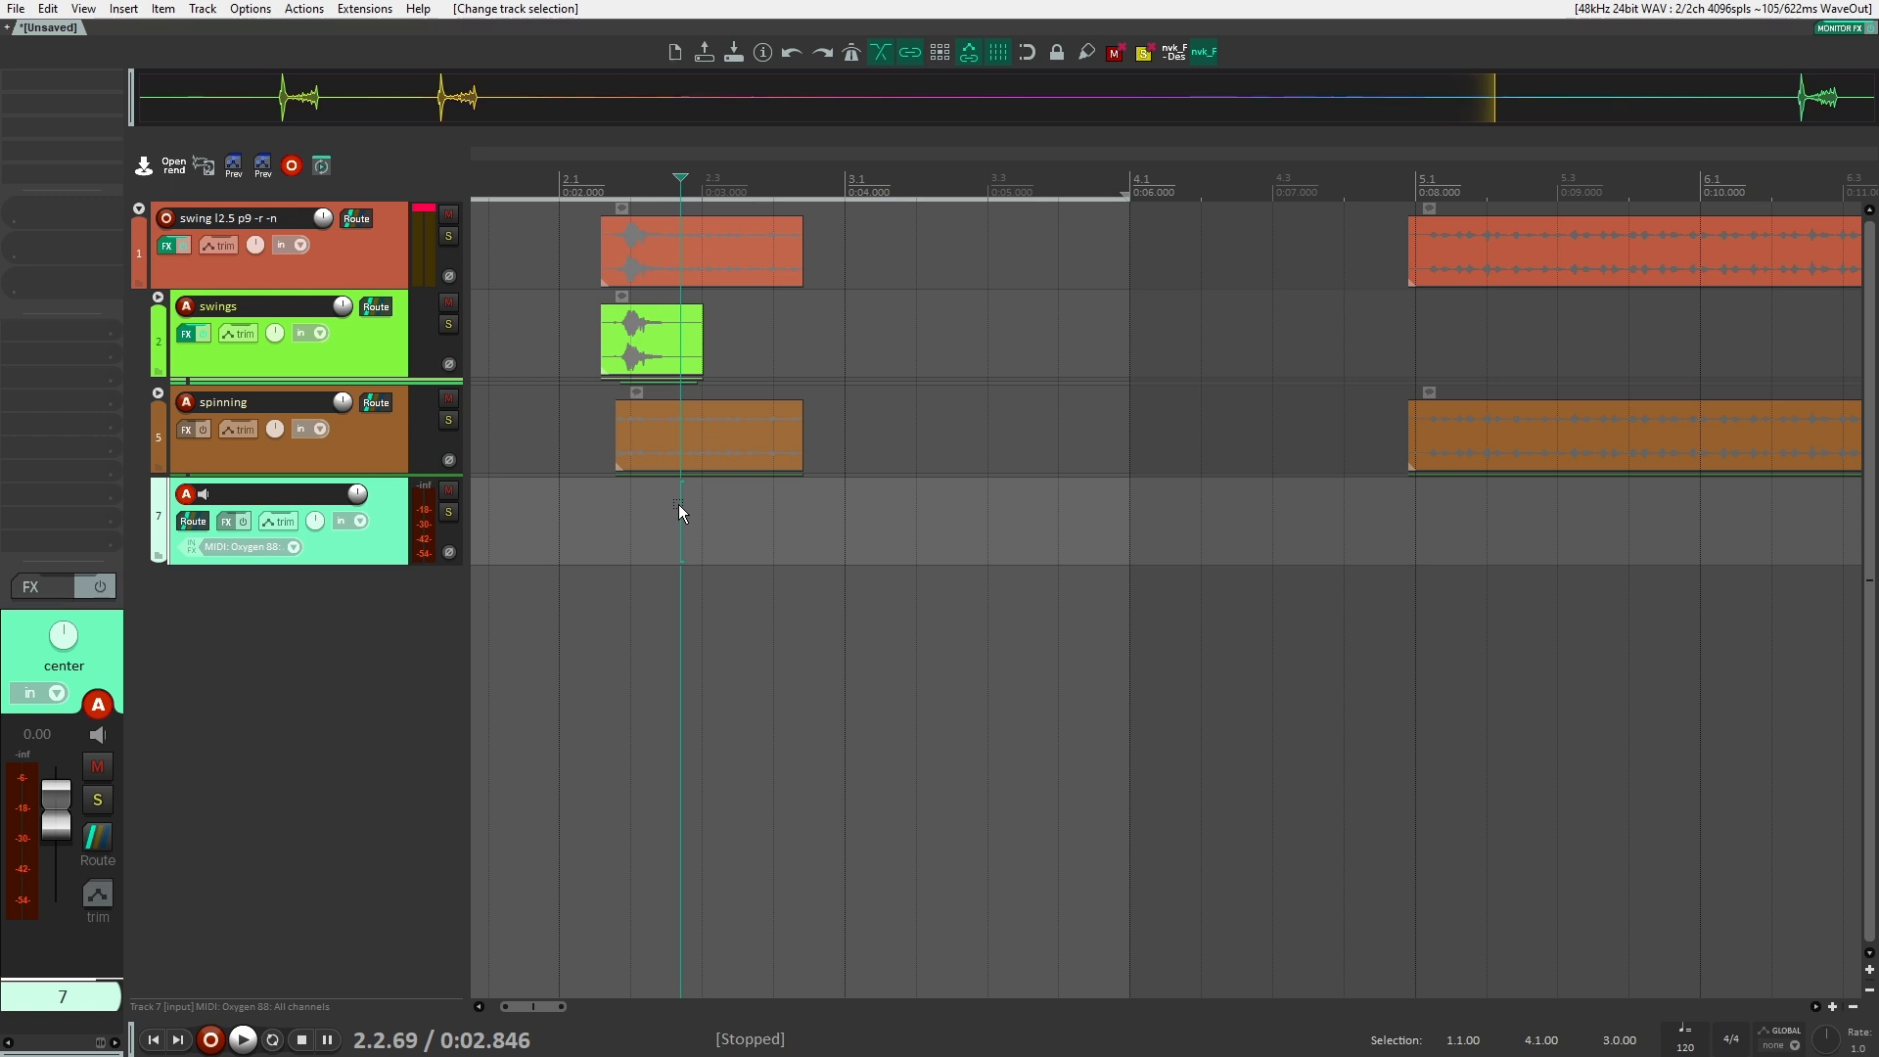
click(758, 529)
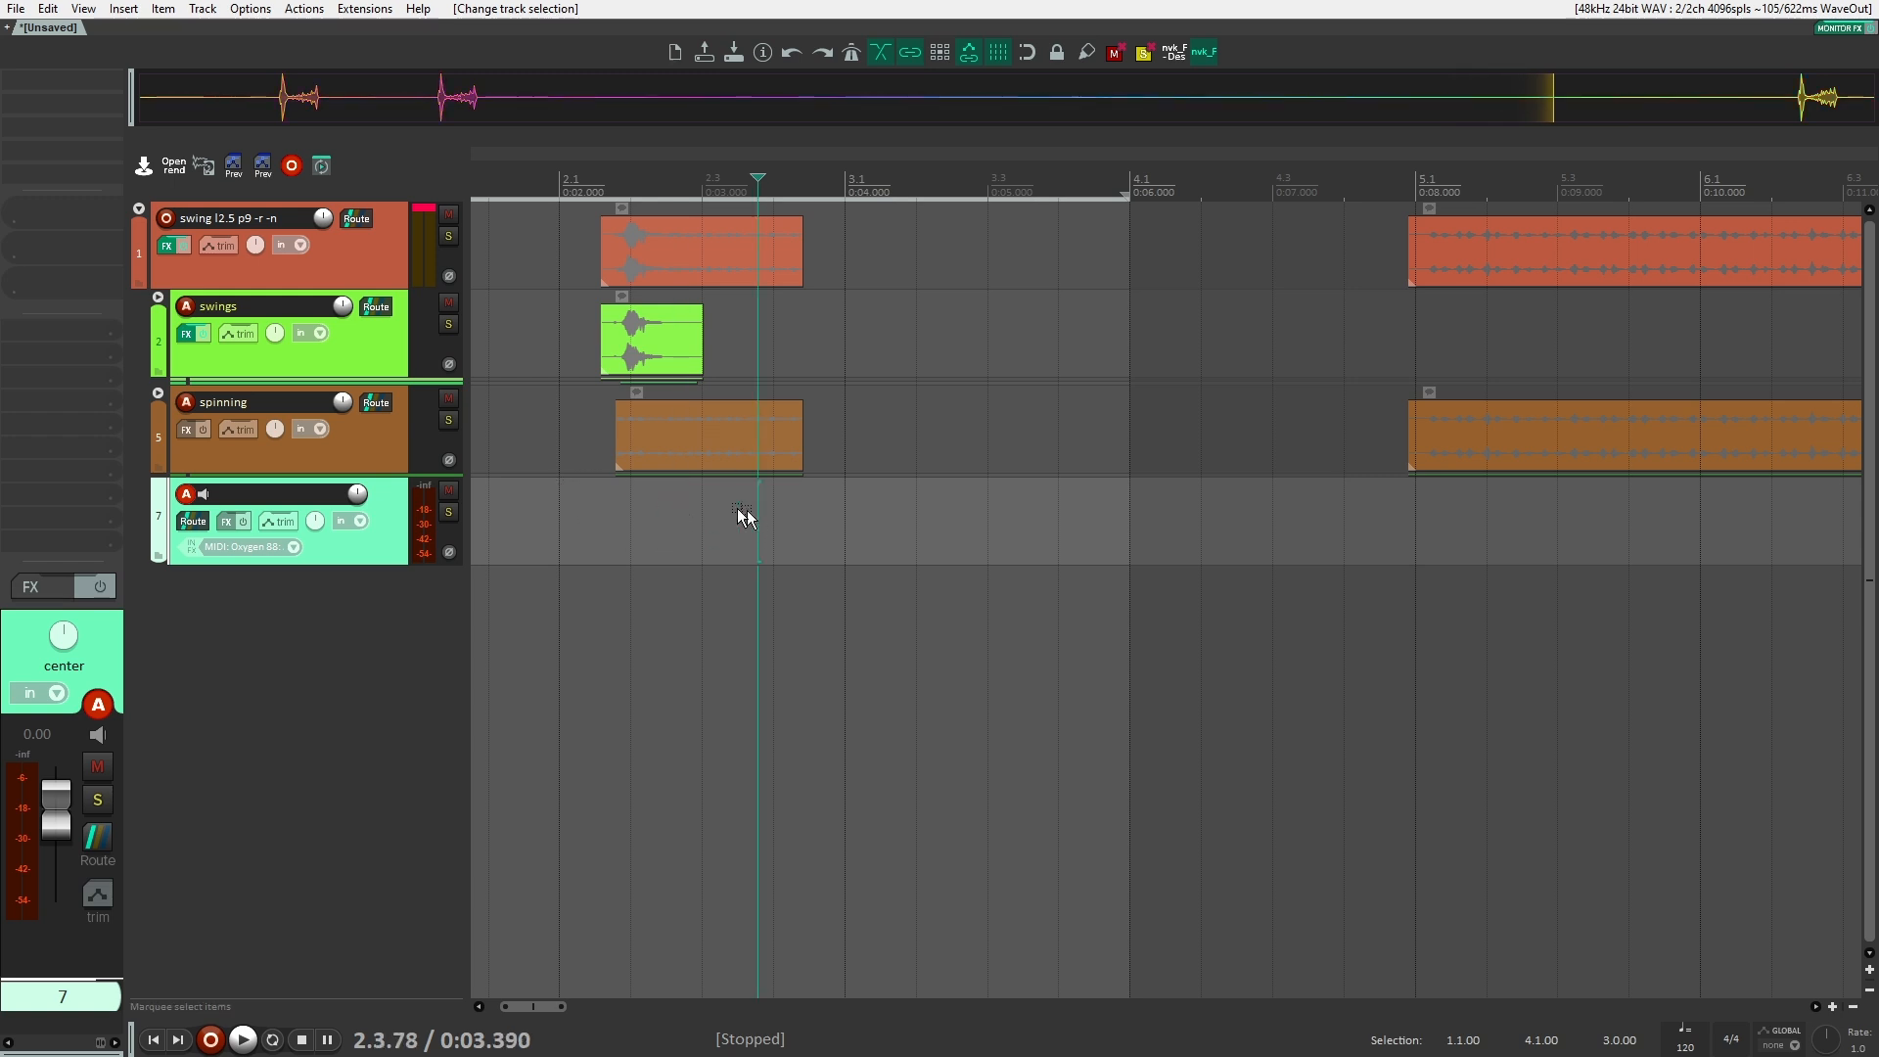
double_click(290, 496)
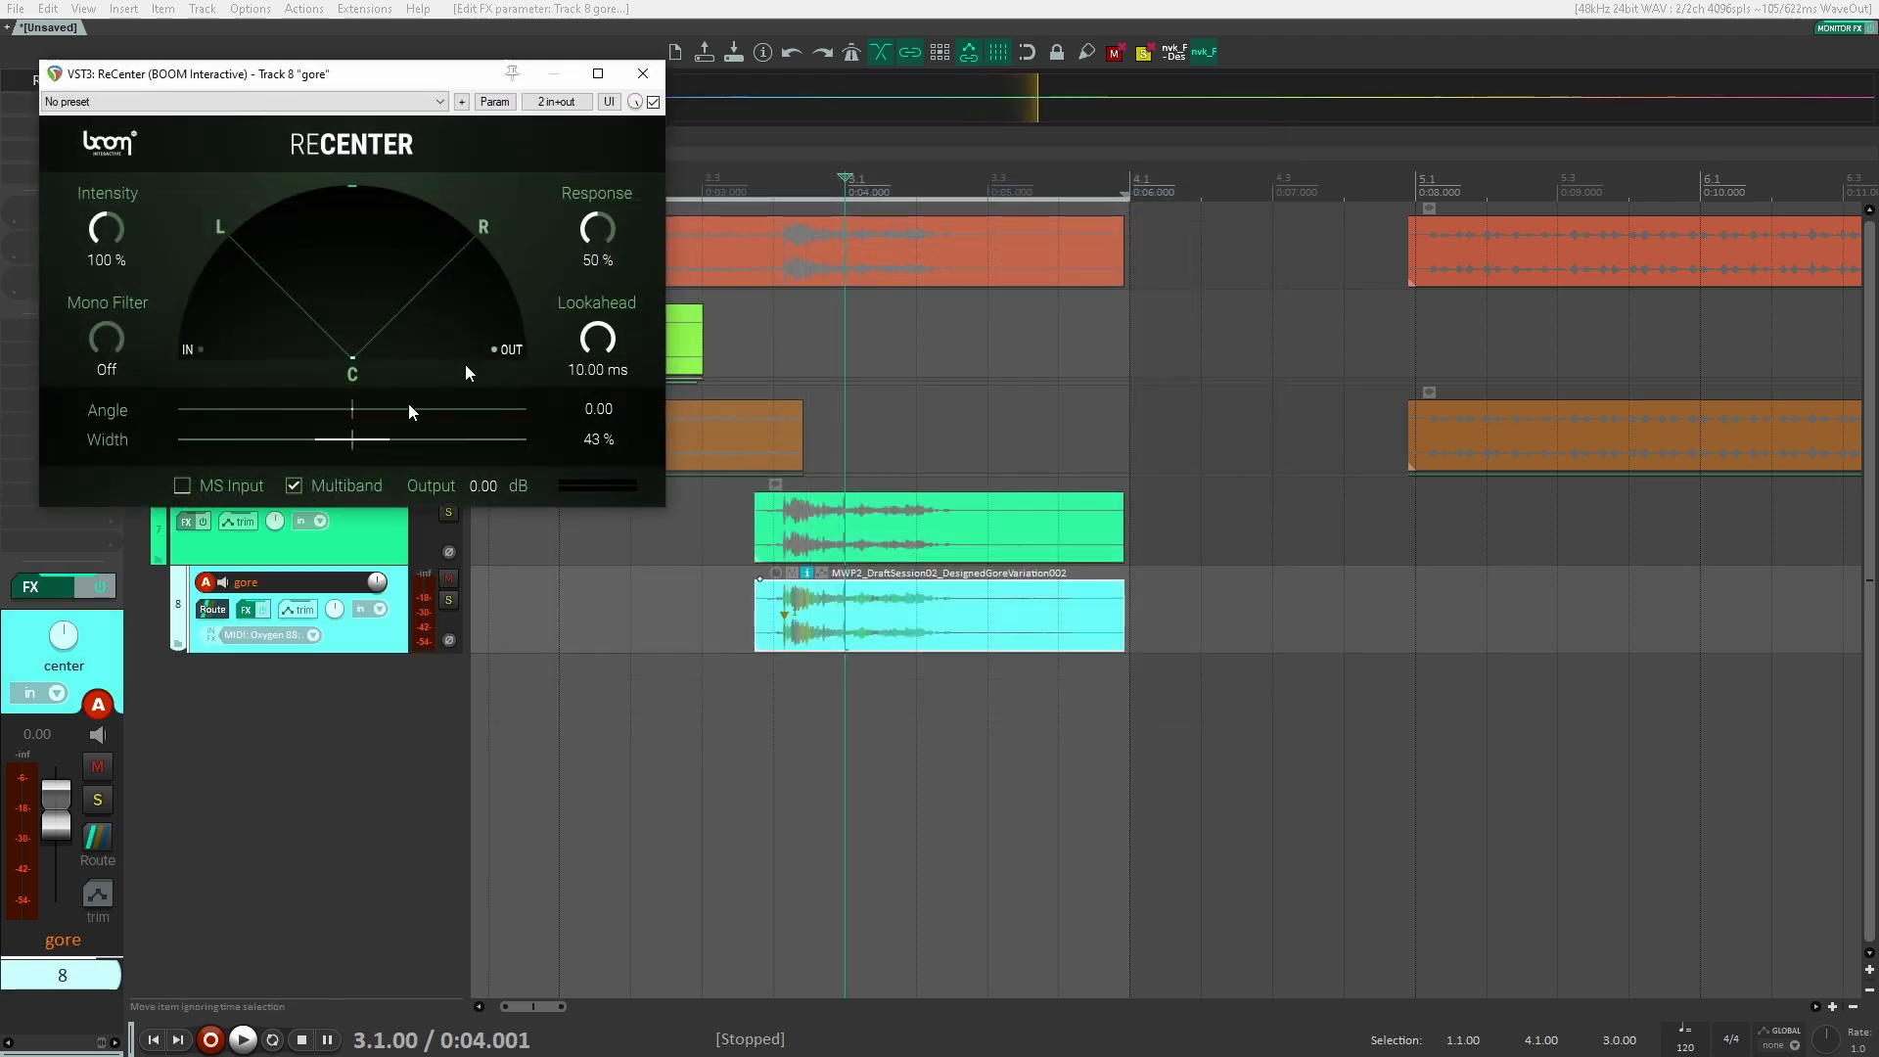
Close the gore track's ReCenter window and play the first swing together with the gore impact.
click(642, 74)
click(554, 581)
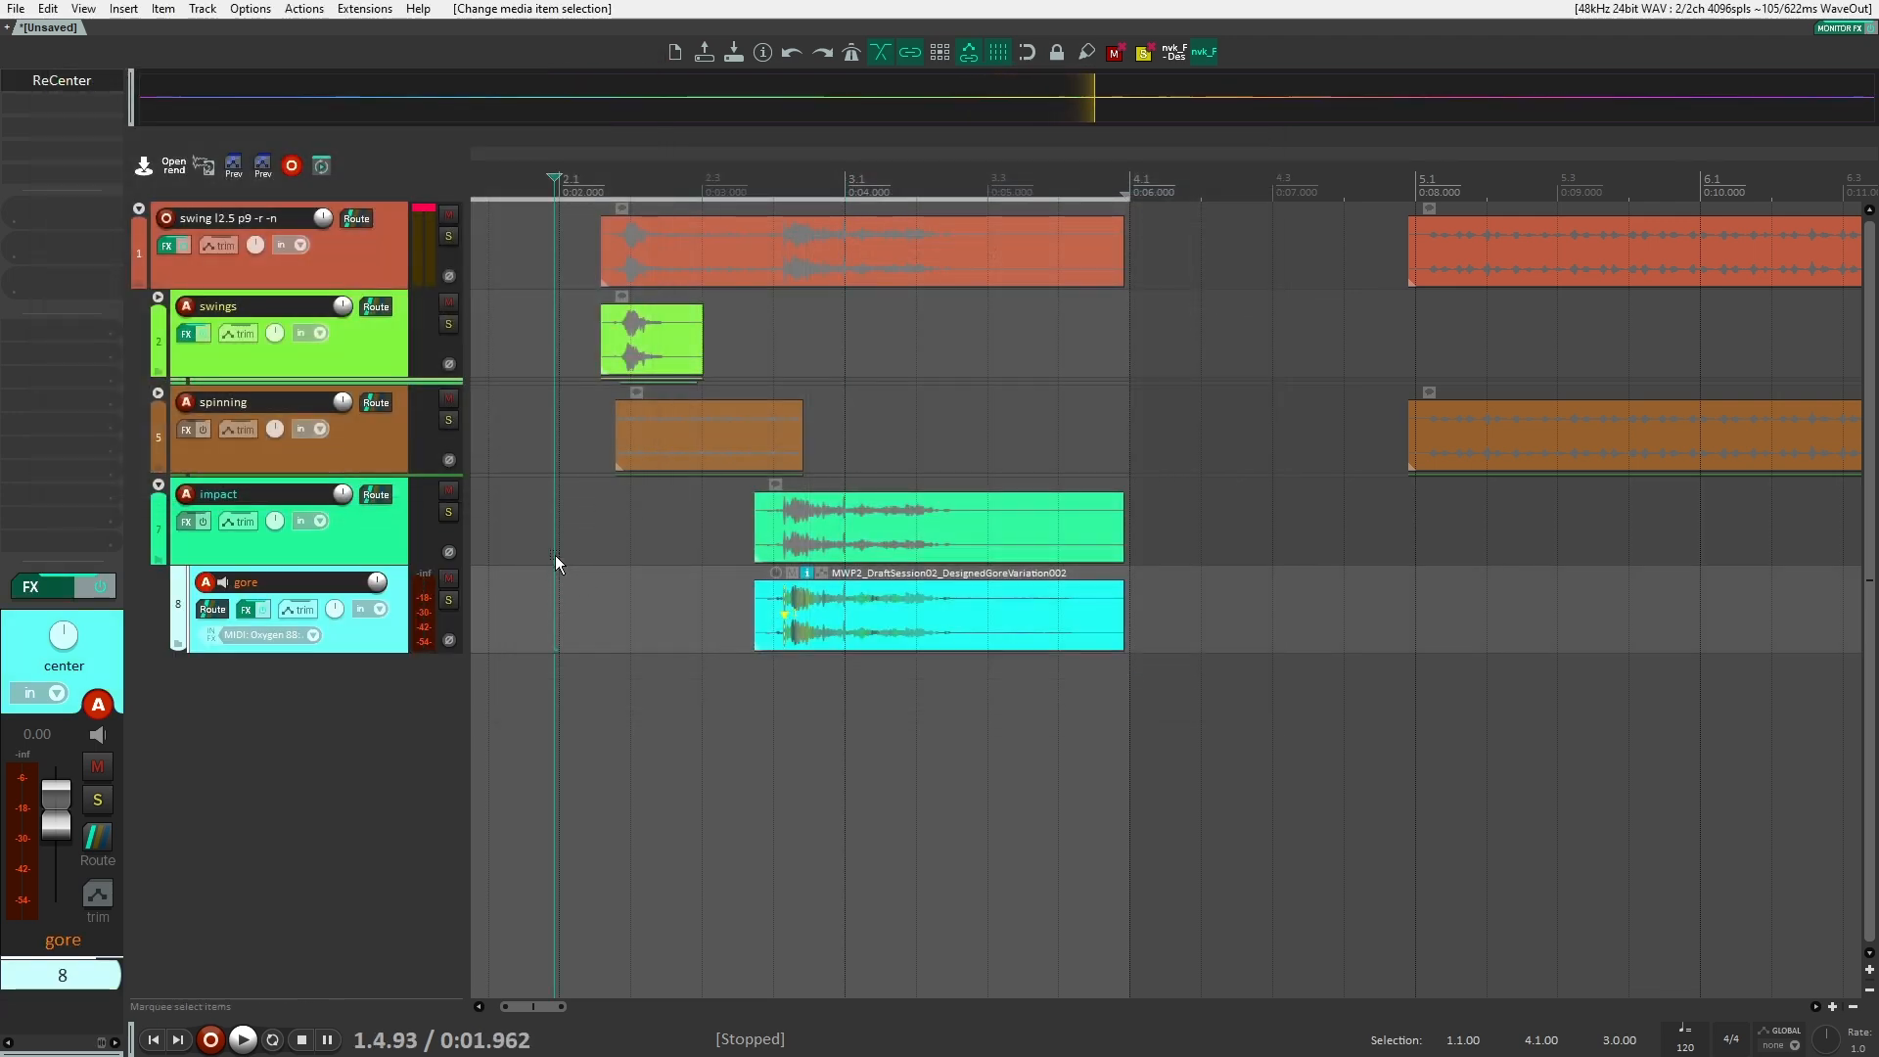
key(space)
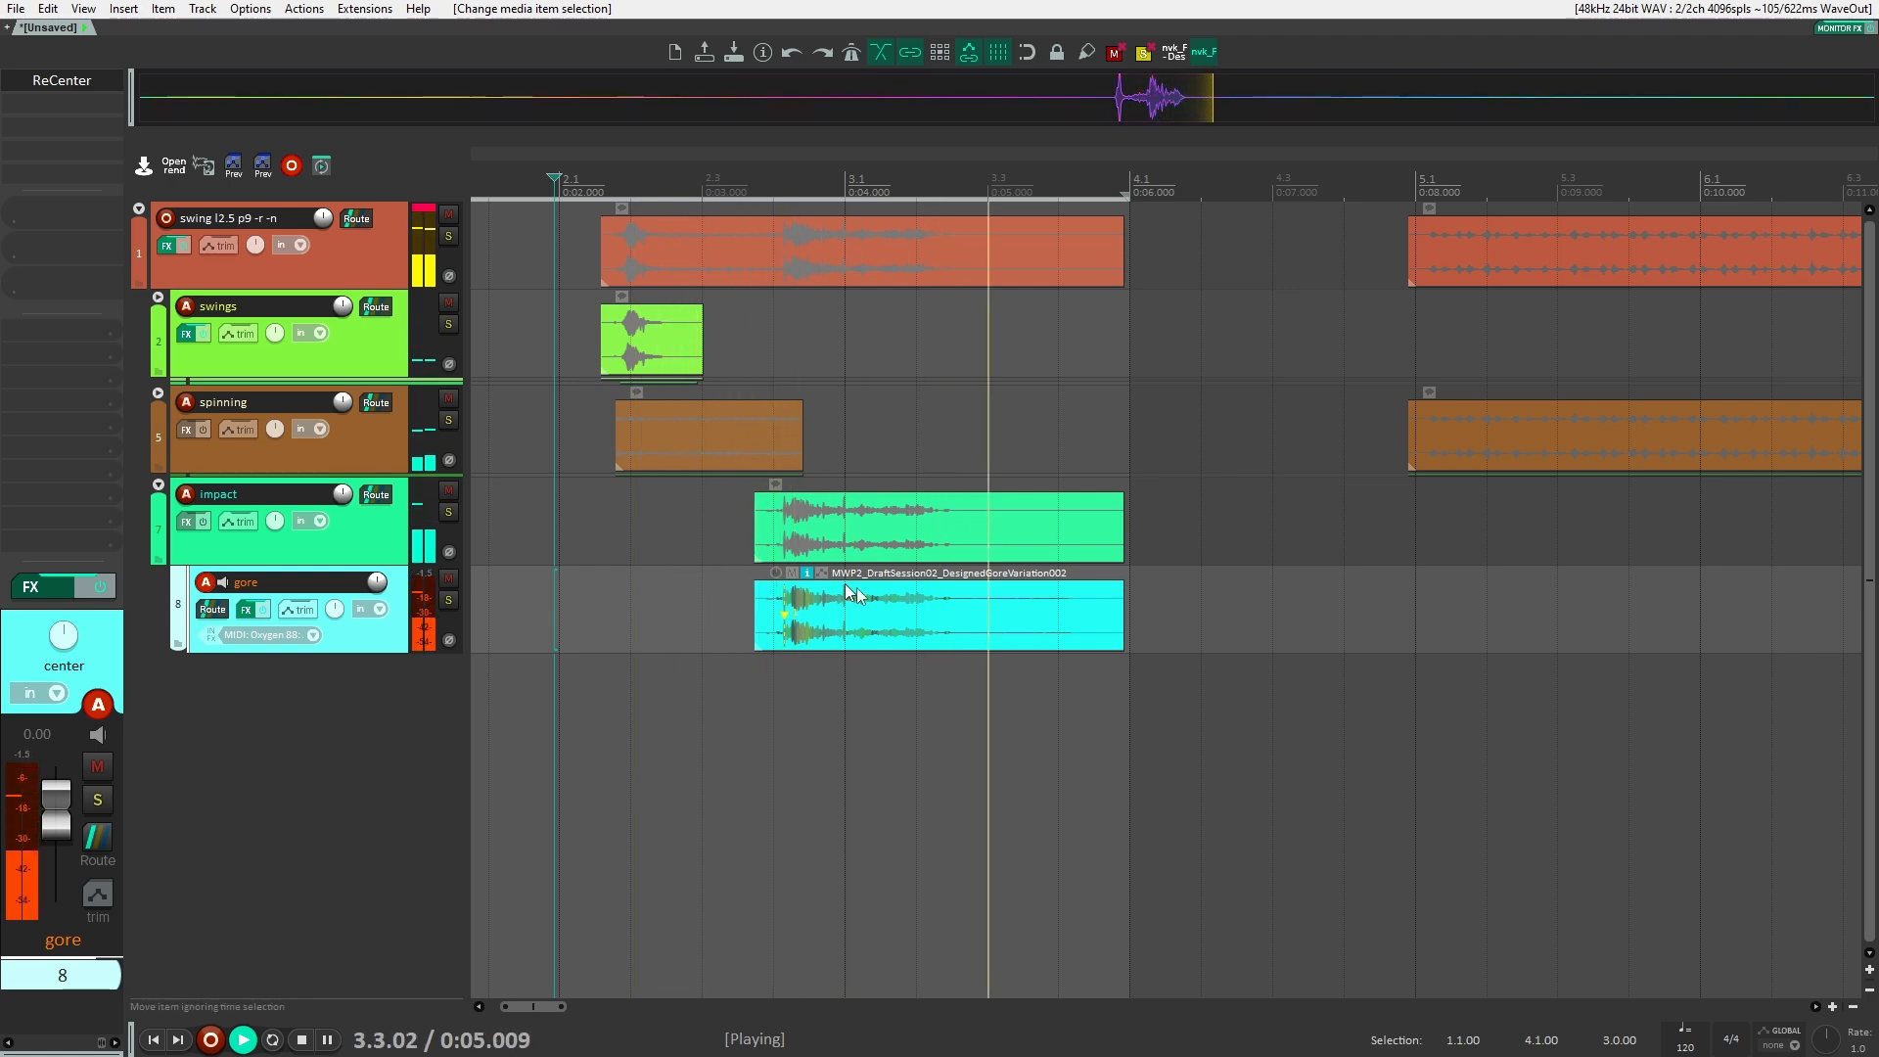
key(space)
Add soothe2 to the gore track, moving its low-cut to the lowest frequency and band 3 to 412 Hz at 10 dB sensitivity.
click(42, 133)
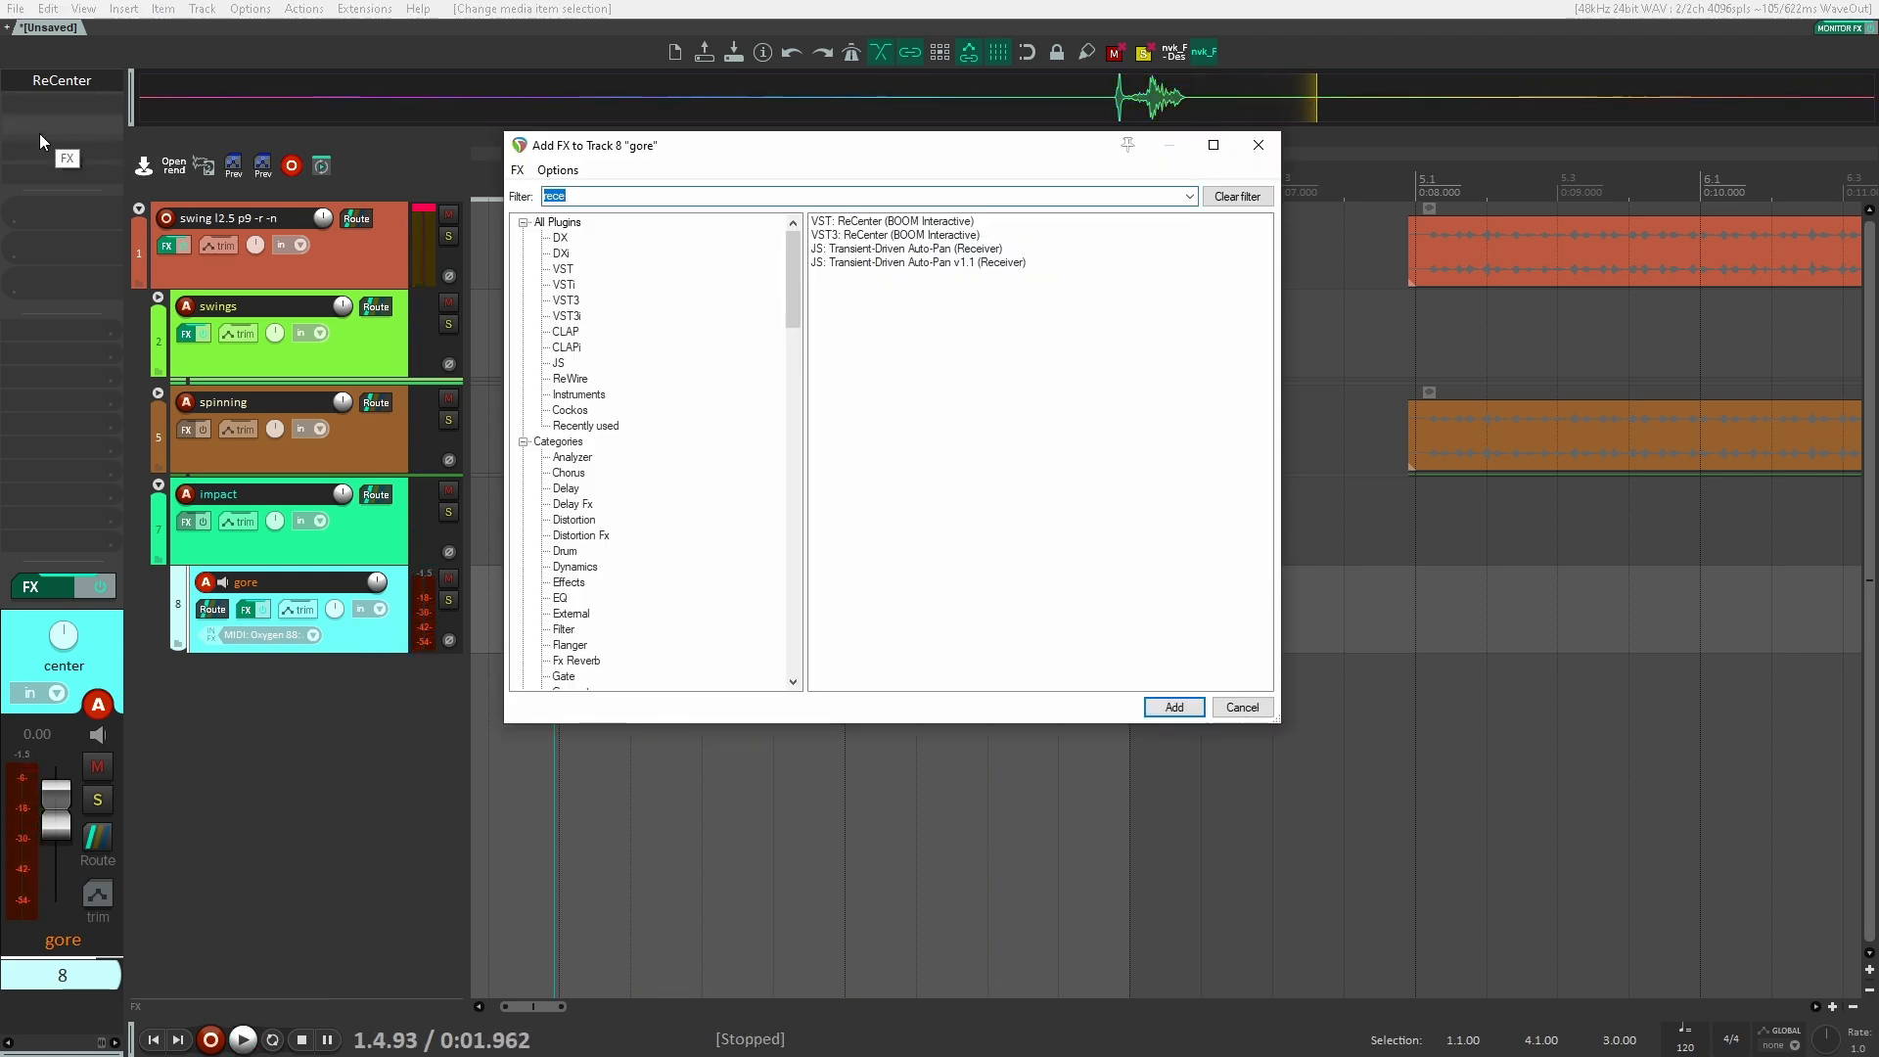
text(soothe)
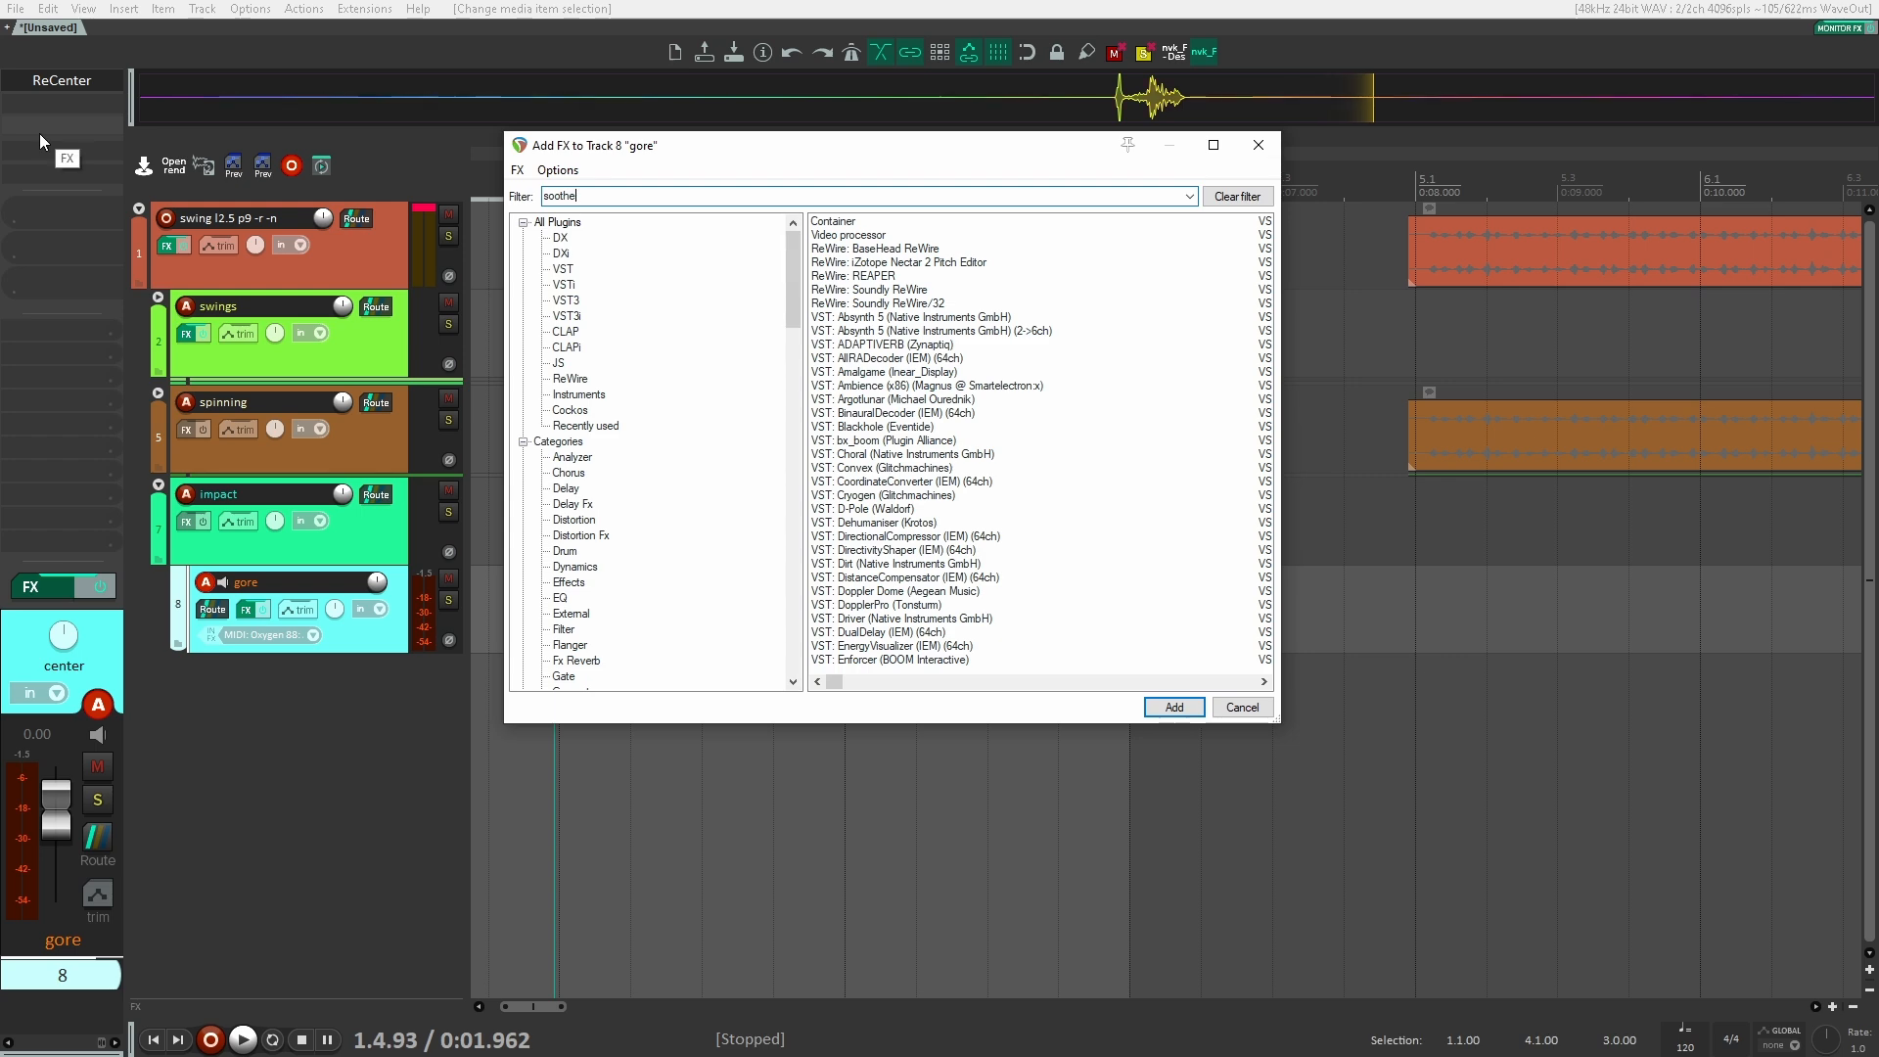
key(Return)
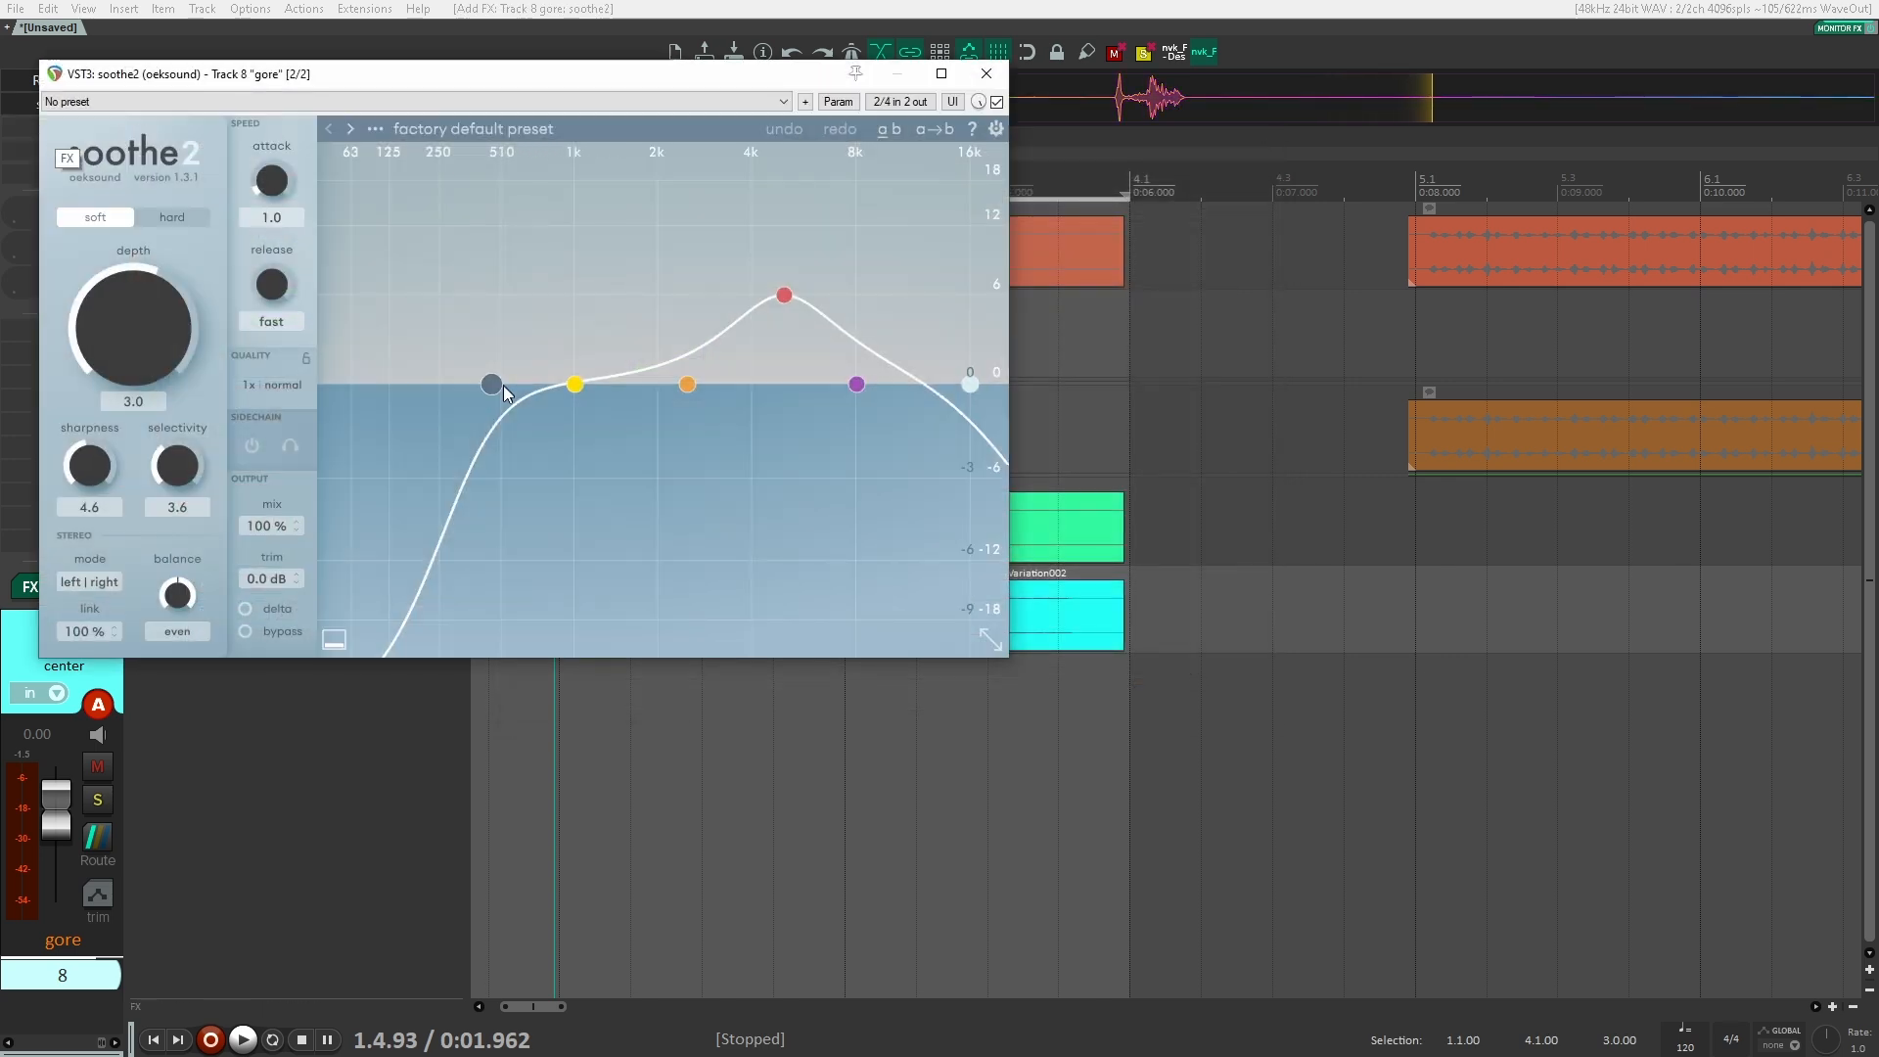
drag(497, 385, 315, 388)
drag(781, 297, 481, 247)
Audition the swing through soothe2 and move its window clear of the gore item.
key(space)
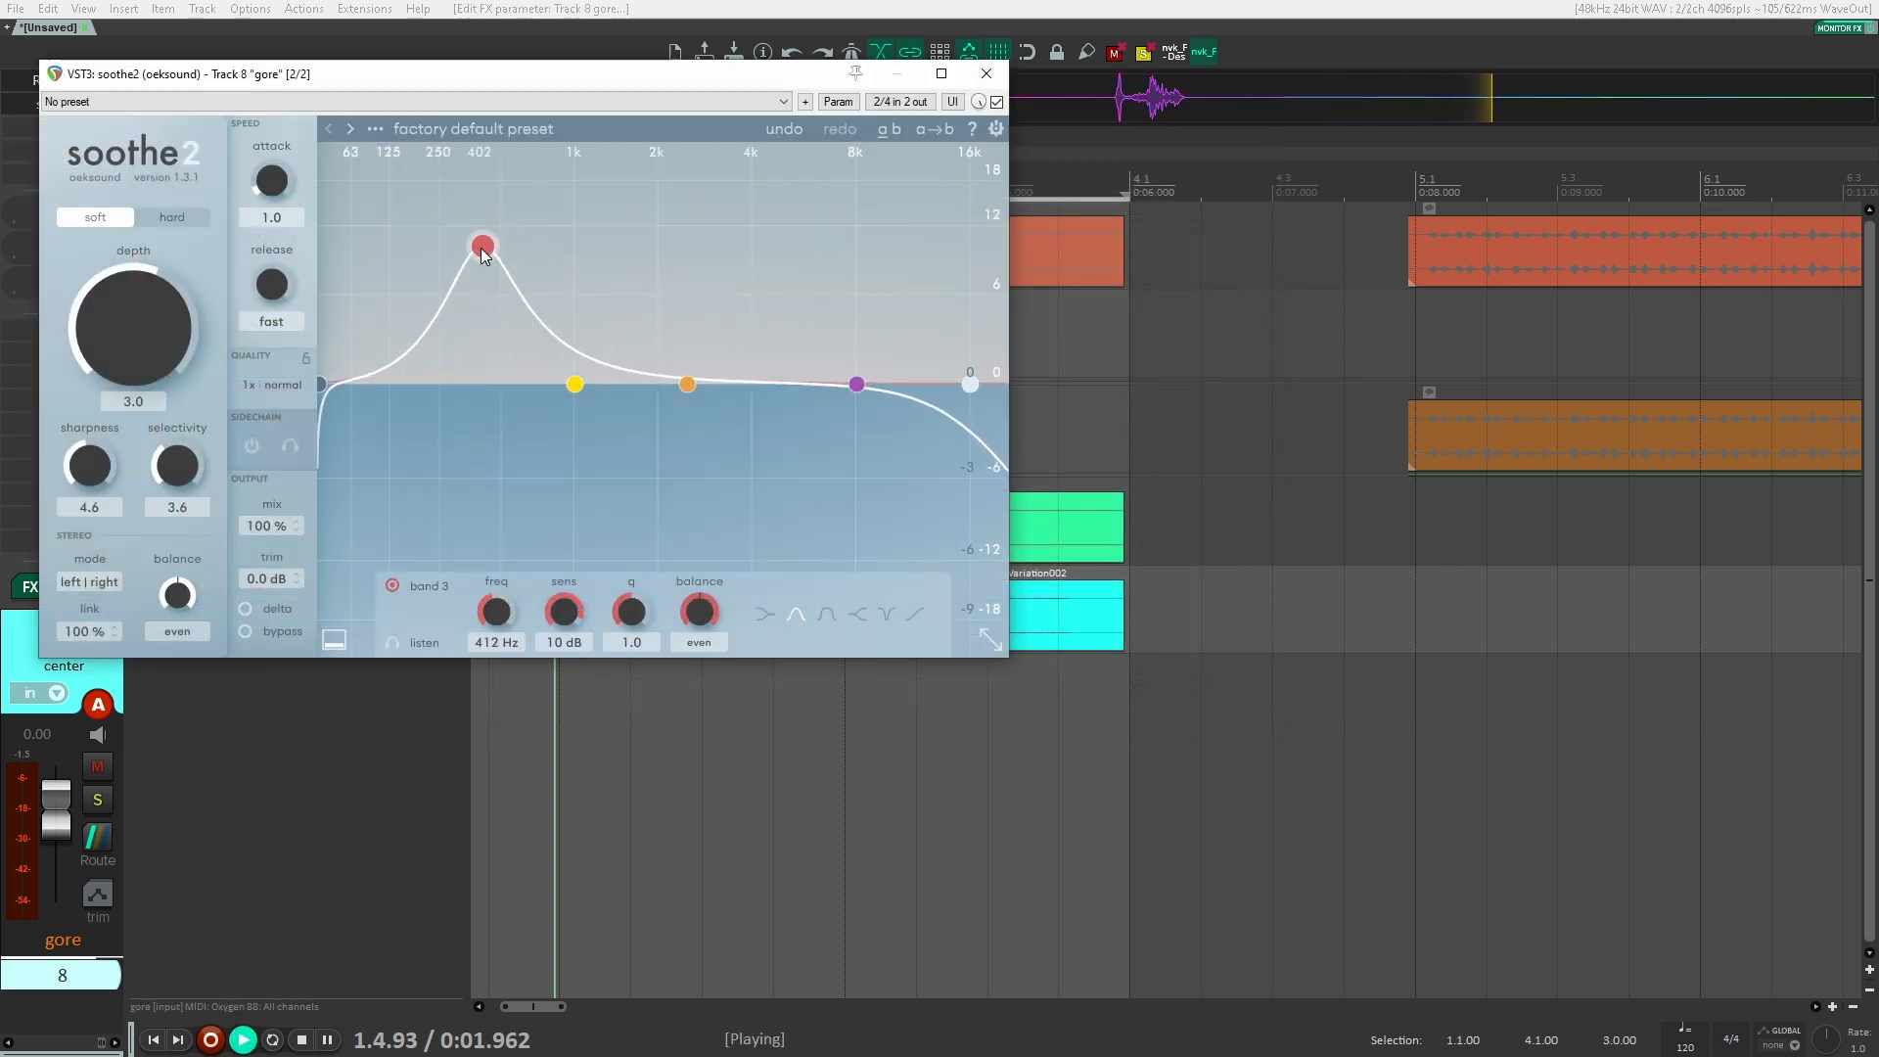
drag(541, 78, 1333, 244)
key(space)
key(space)
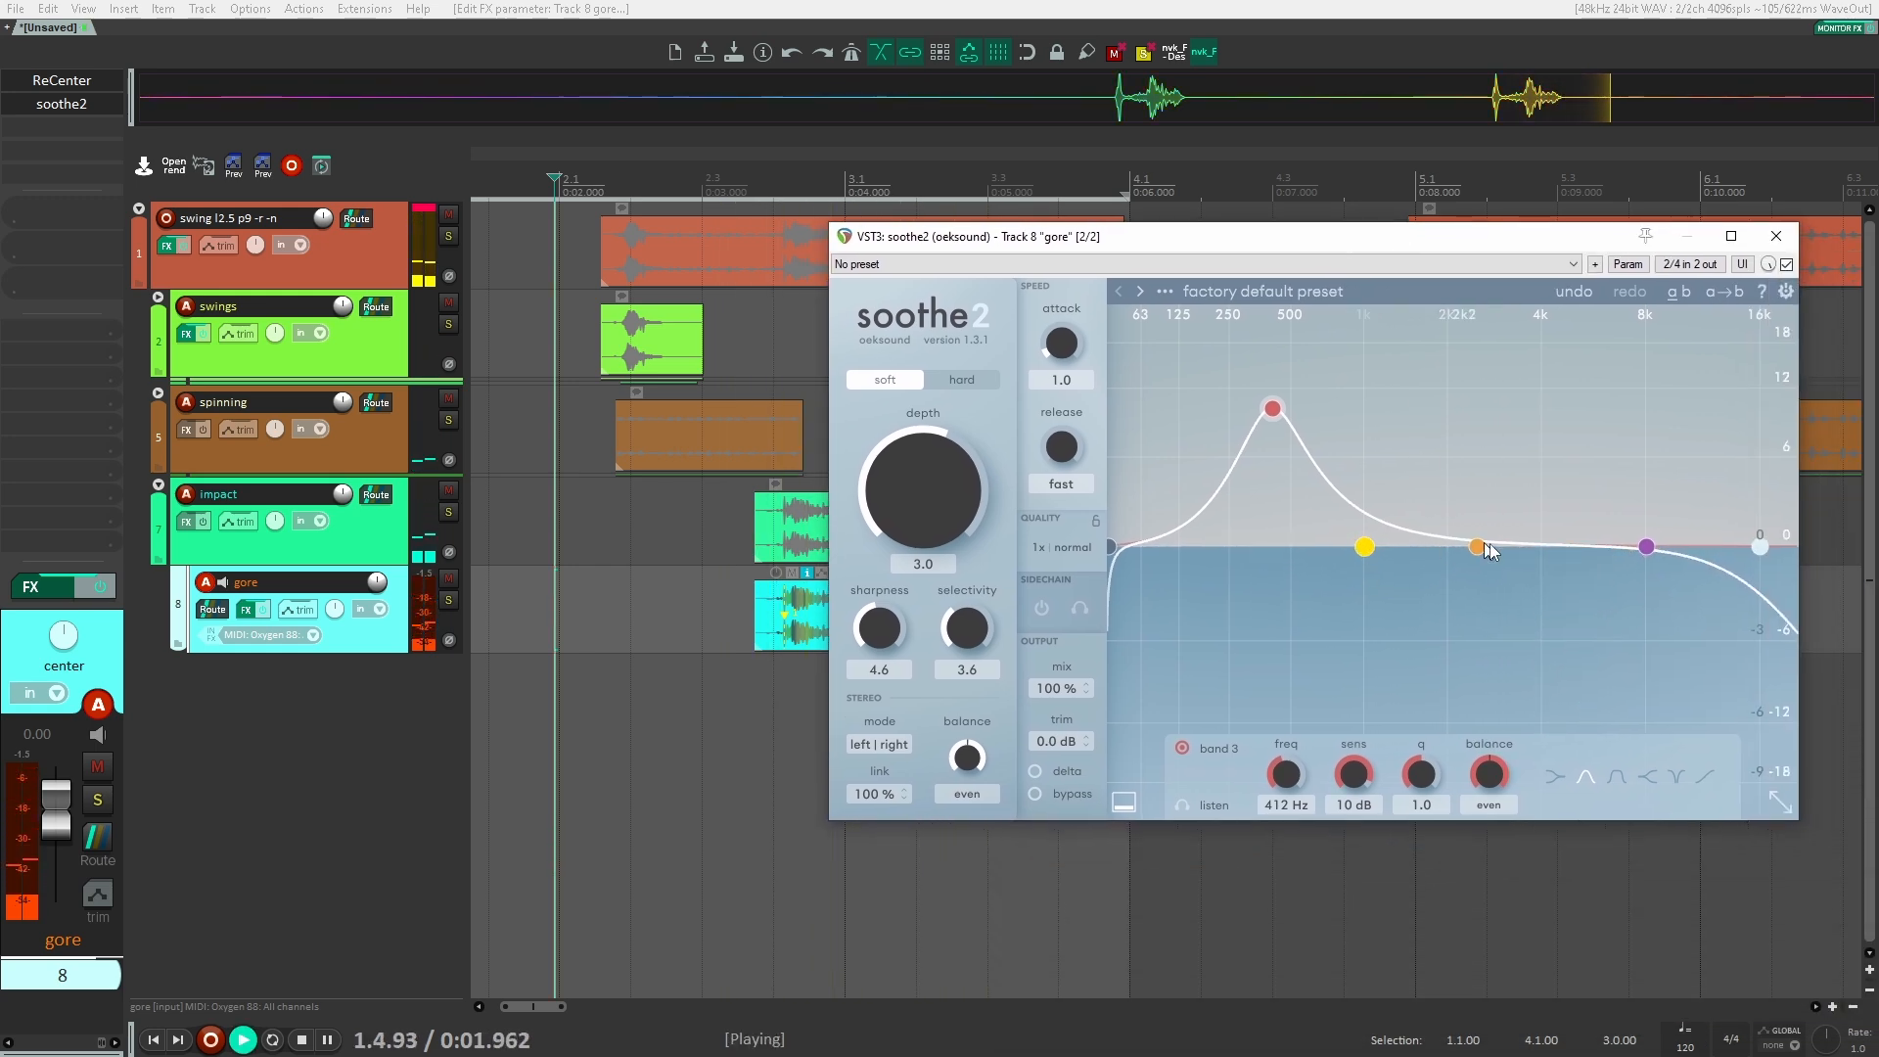
drag(1155, 240, 1421, 244)
Shorten the end of the gore item and give it a long fade-out over its tail.
drag(873, 645, 640, 651)
key(space)
drag(891, 589, 743, 624)
scroll(731, 618, left, 3)
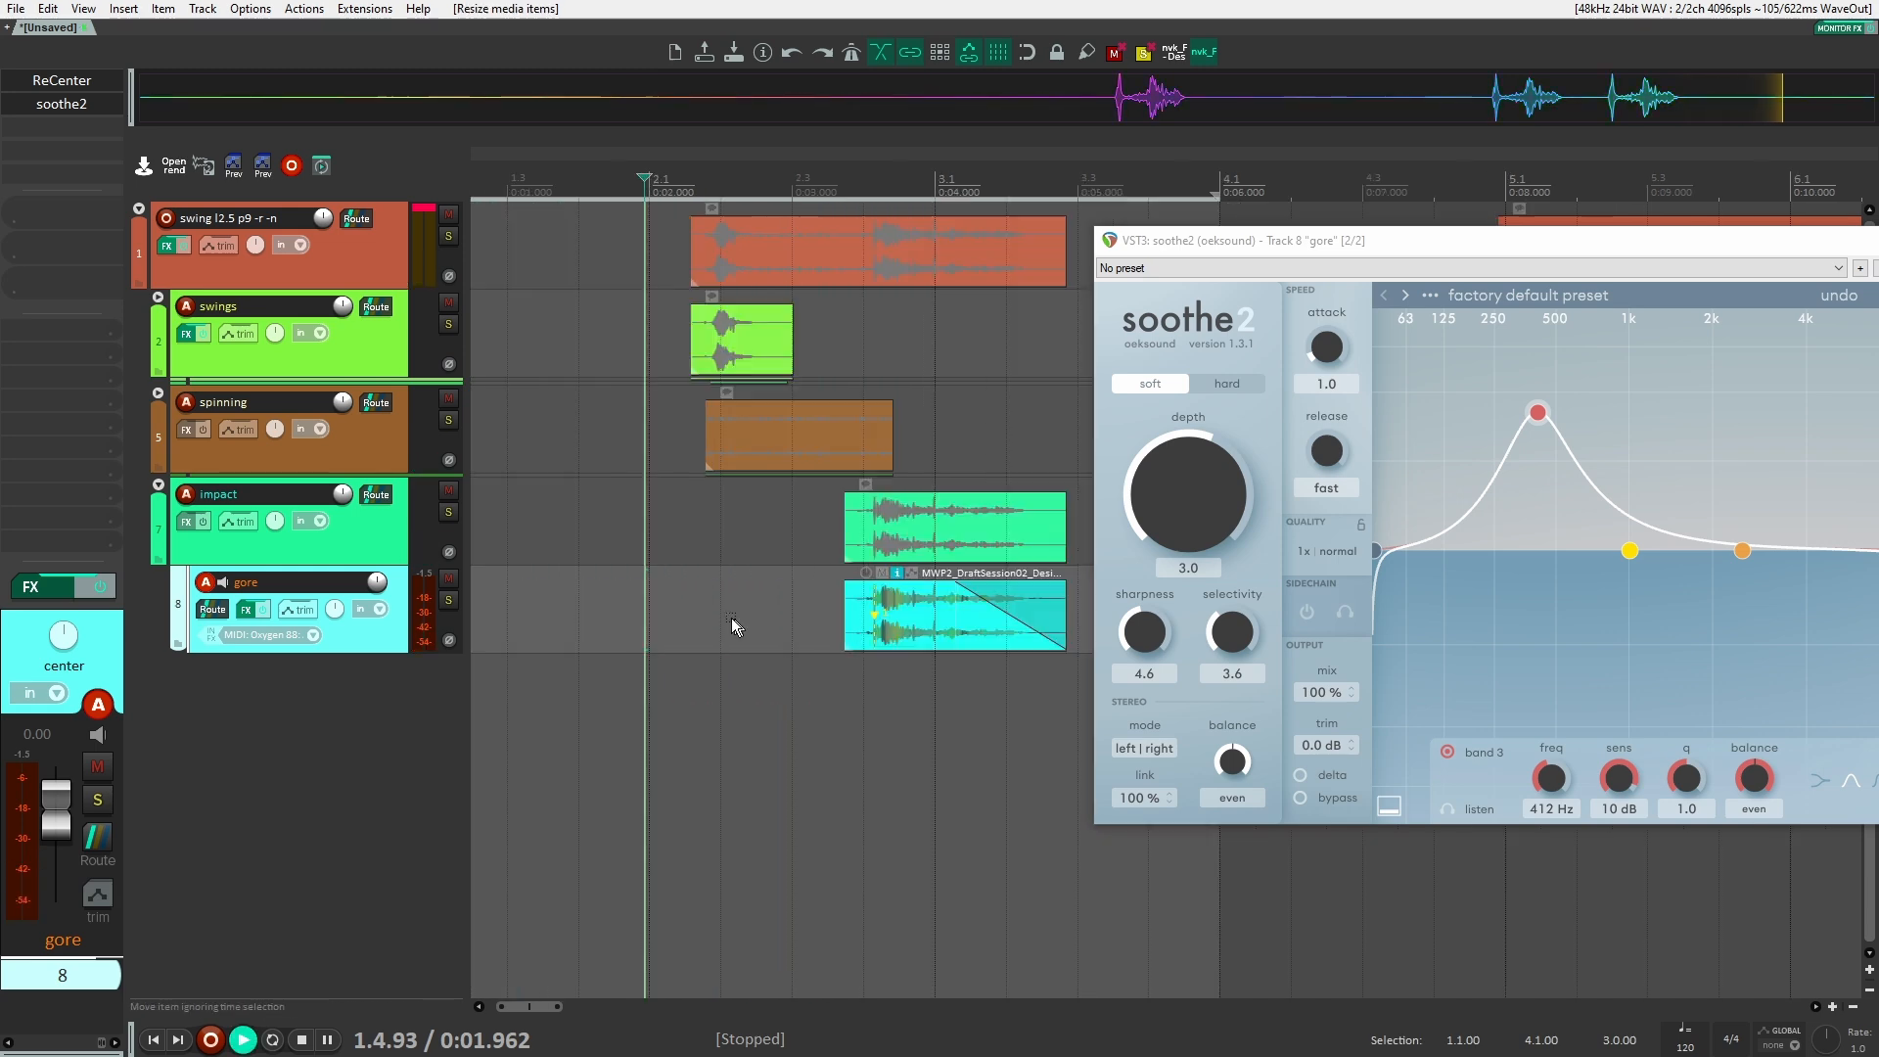
right_click(976, 594)
click(925, 668)
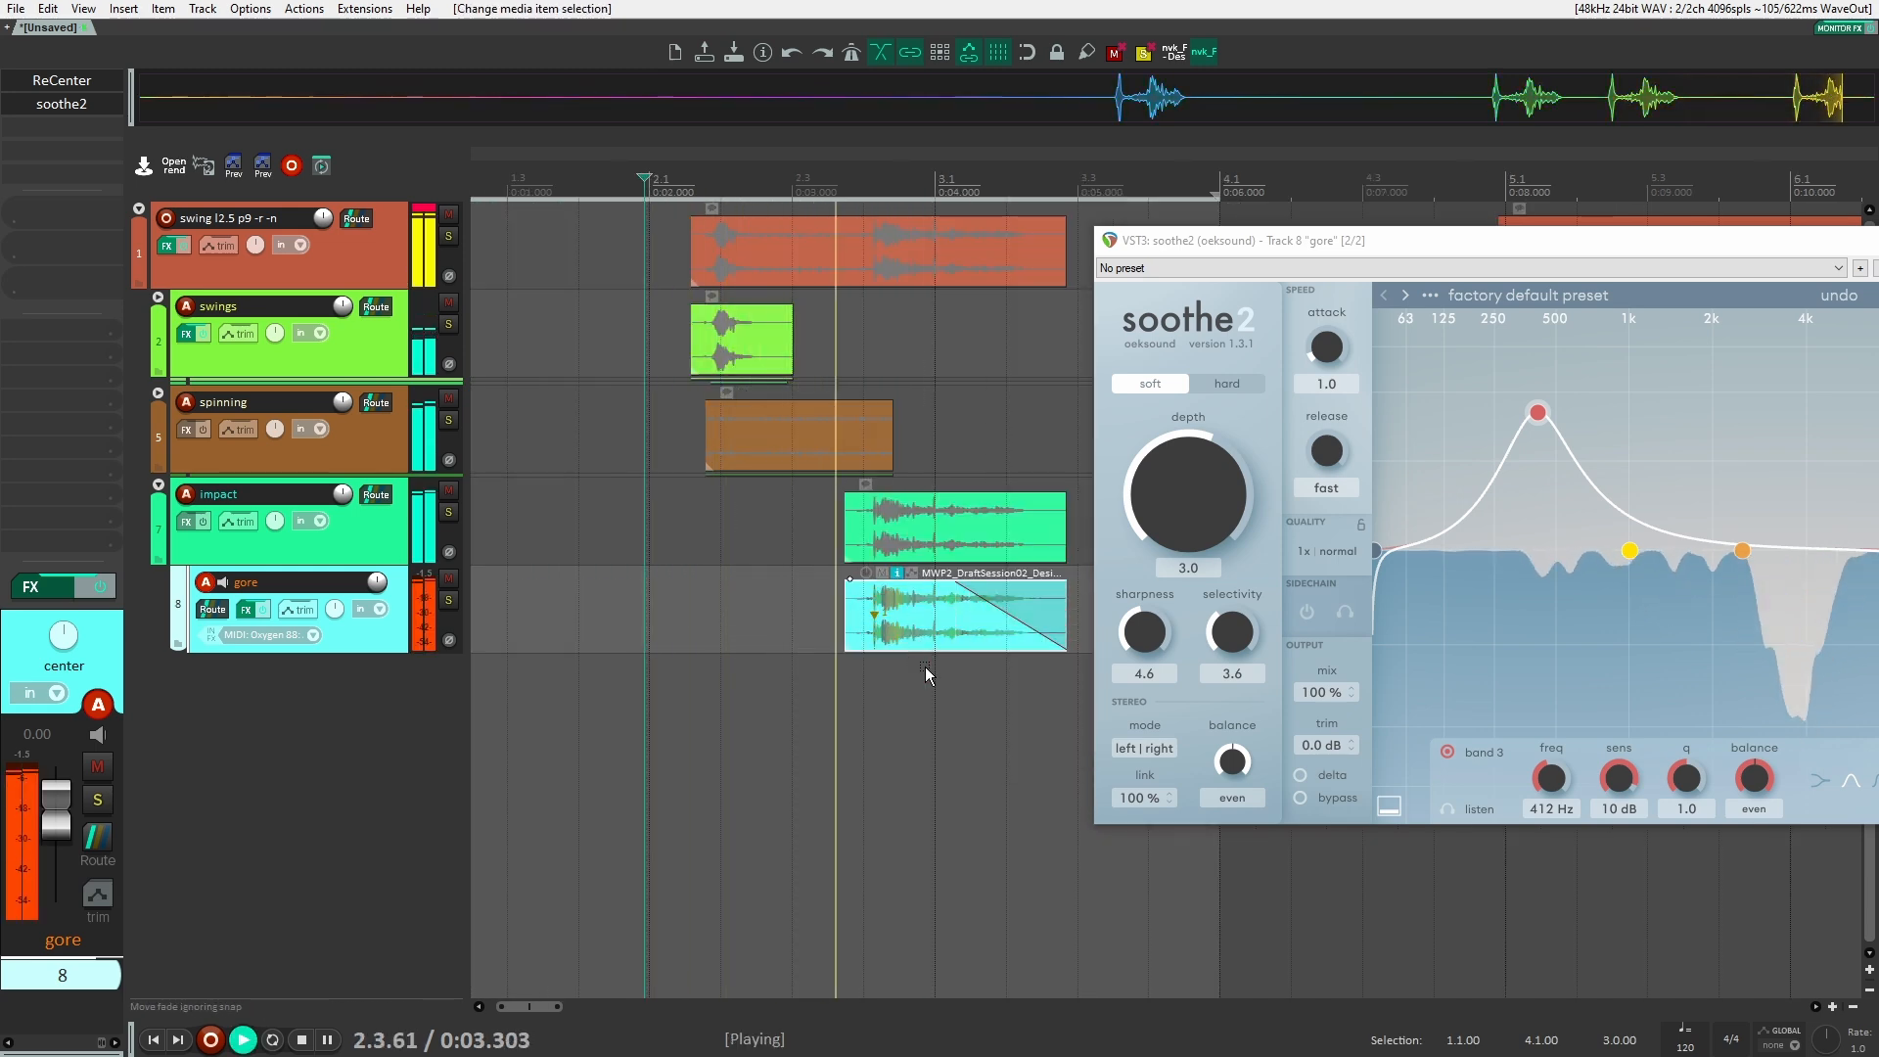
Listen to the shortened gore impact and close the soothe2 window.
scroll(880, 699, right, 3)
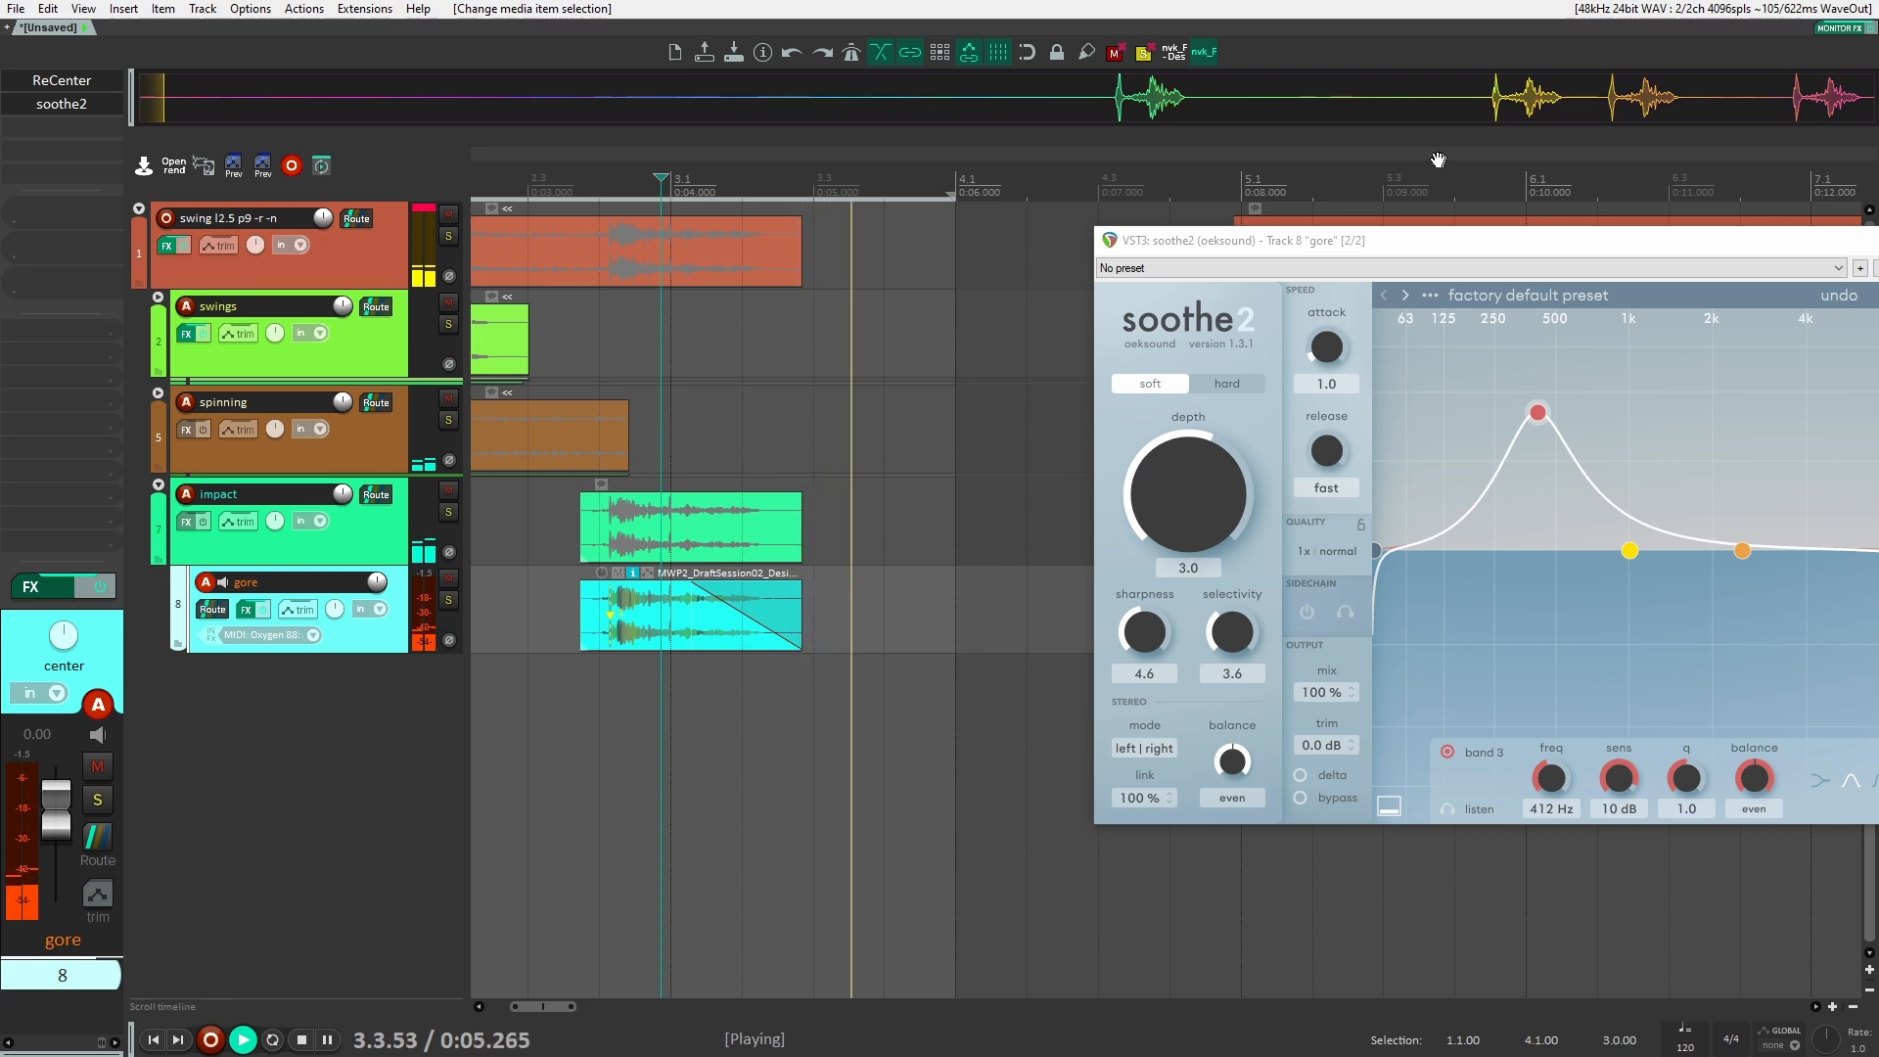
drag(1452, 244, 1160, 263)
click(1744, 260)
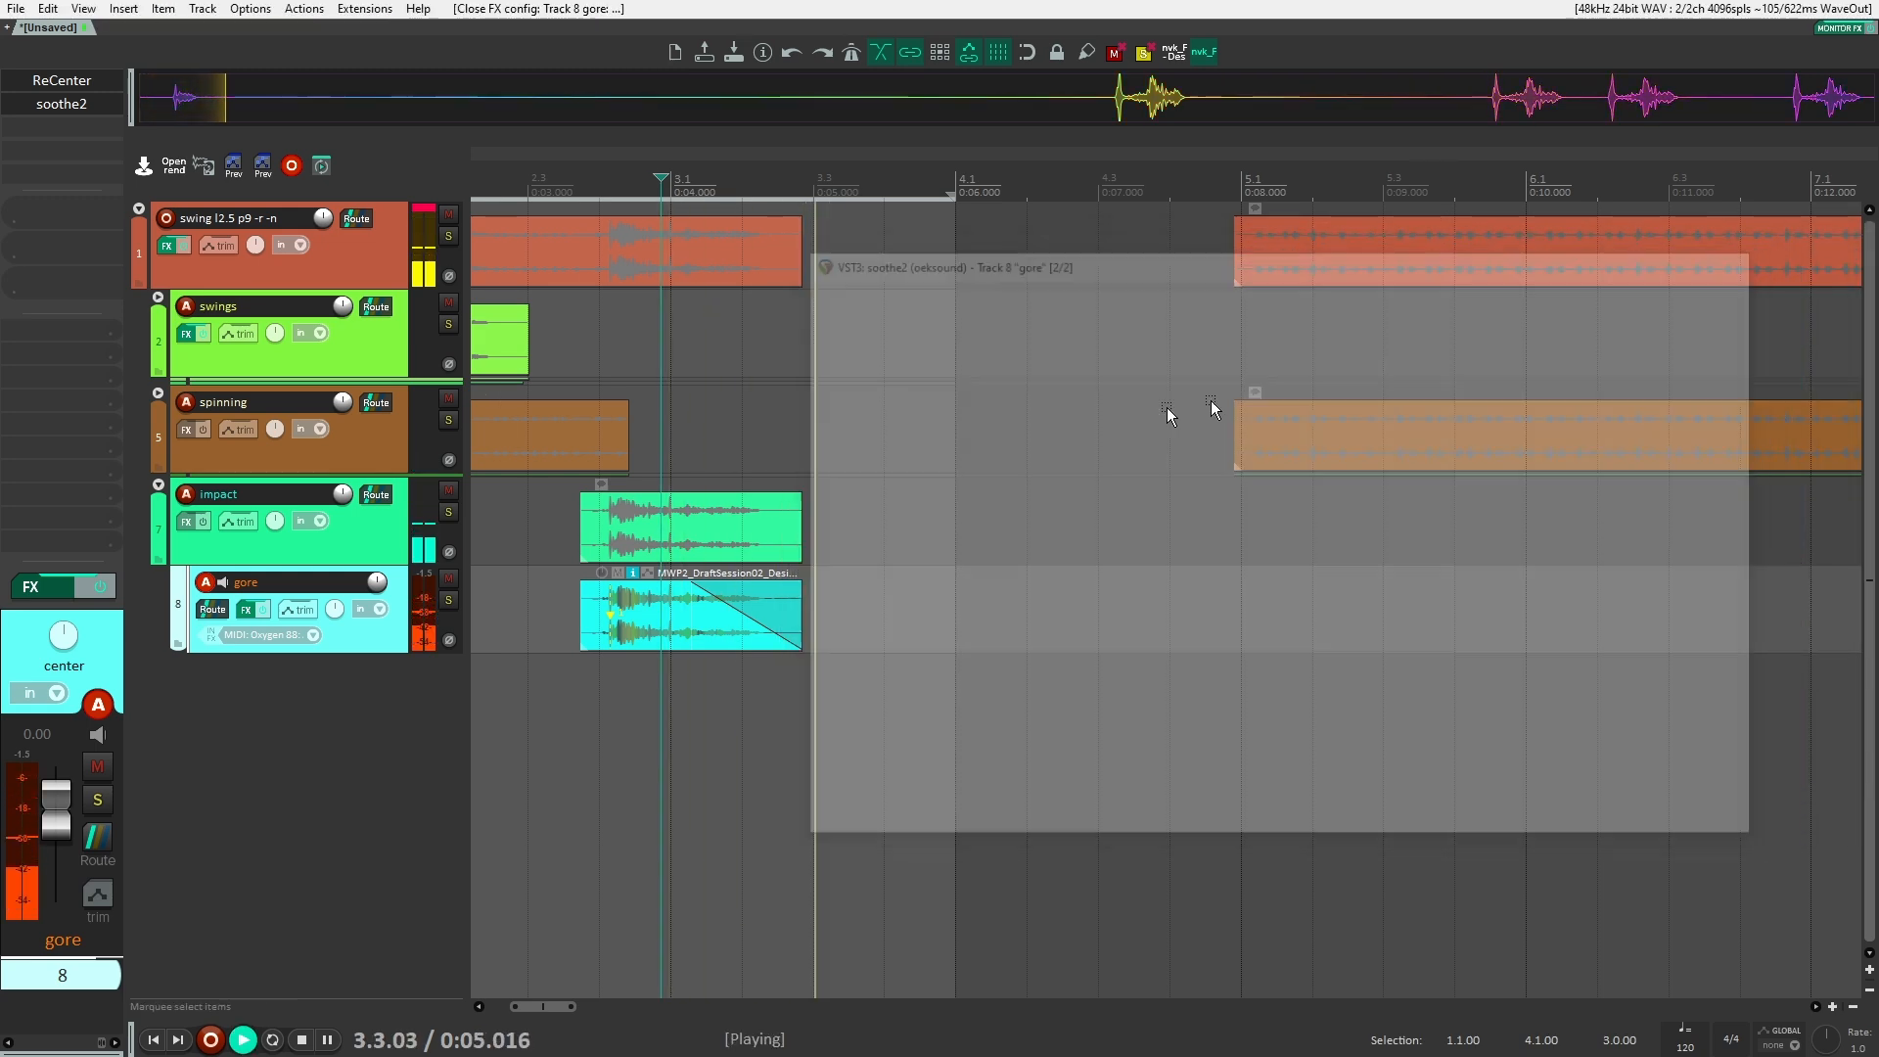
key(space)
Add Neutron 2 Equalizer to the gore item and set its high-pass filter to 73 Hz during playback.
key(space)
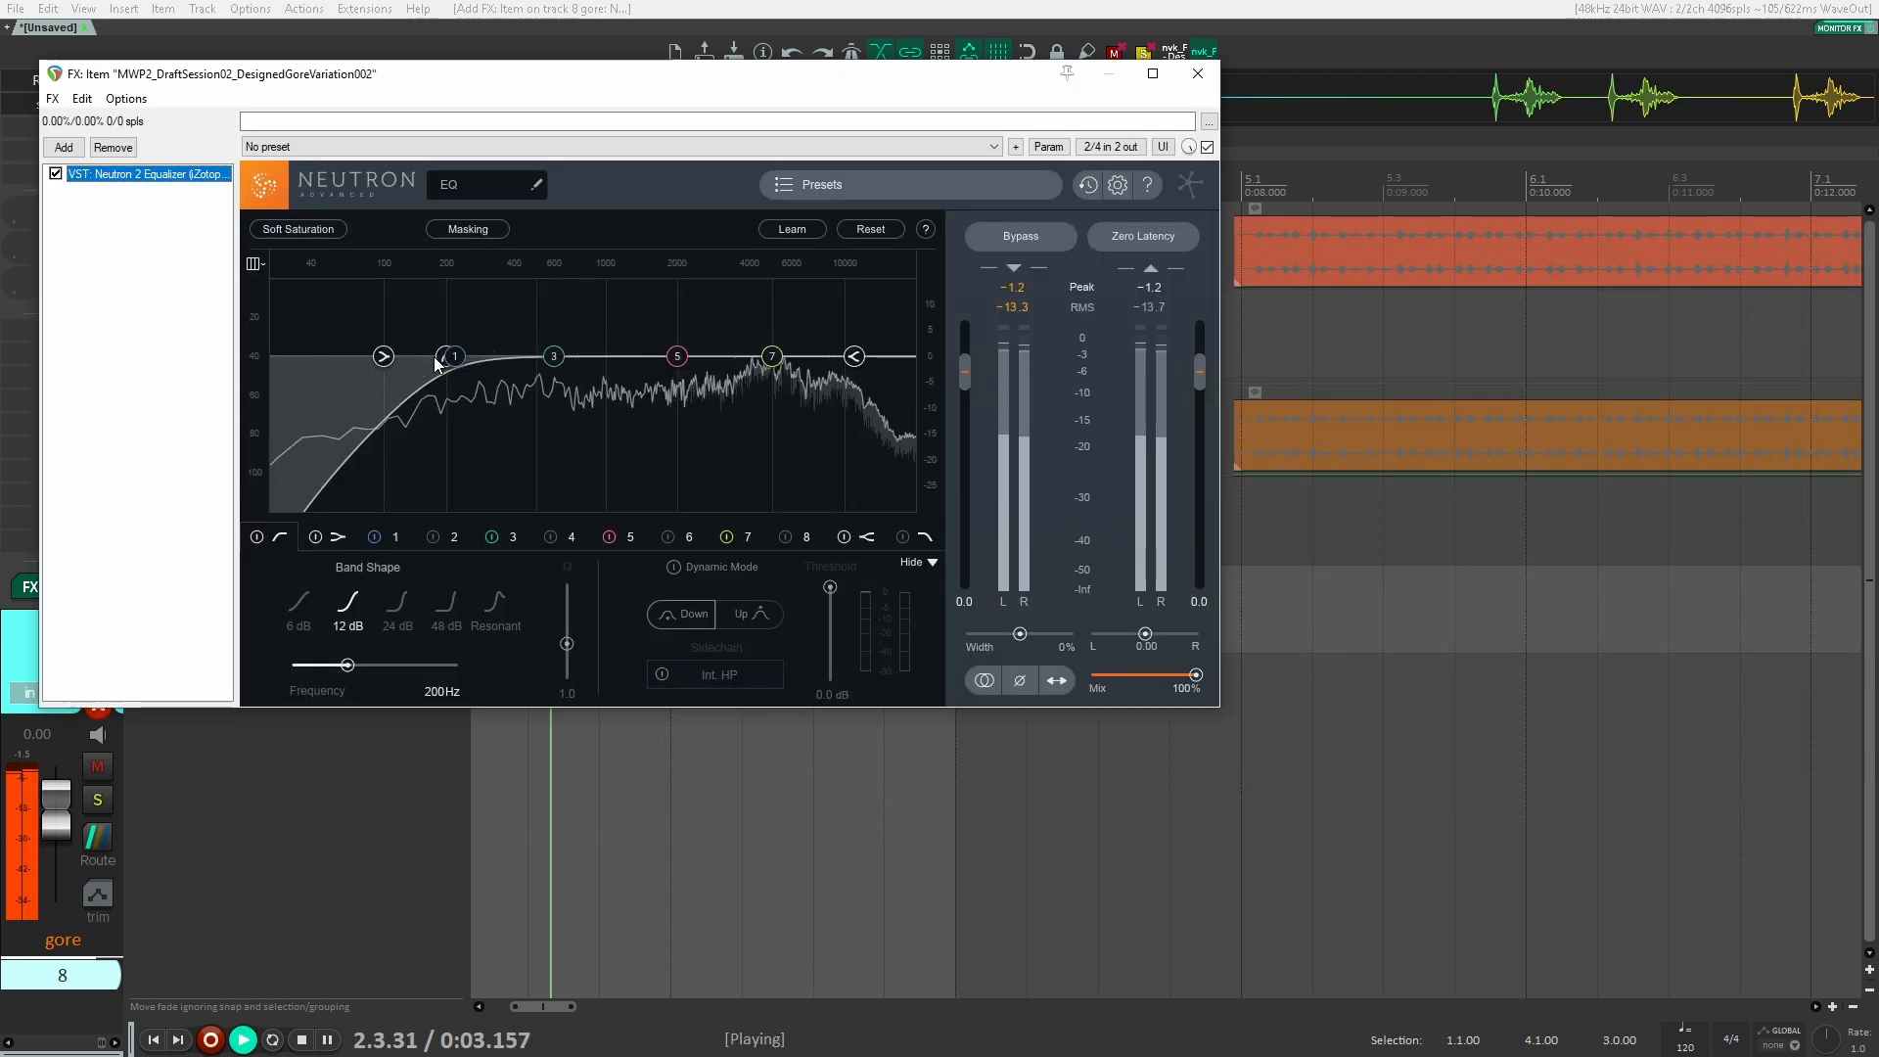
drag(442, 359, 353, 361)
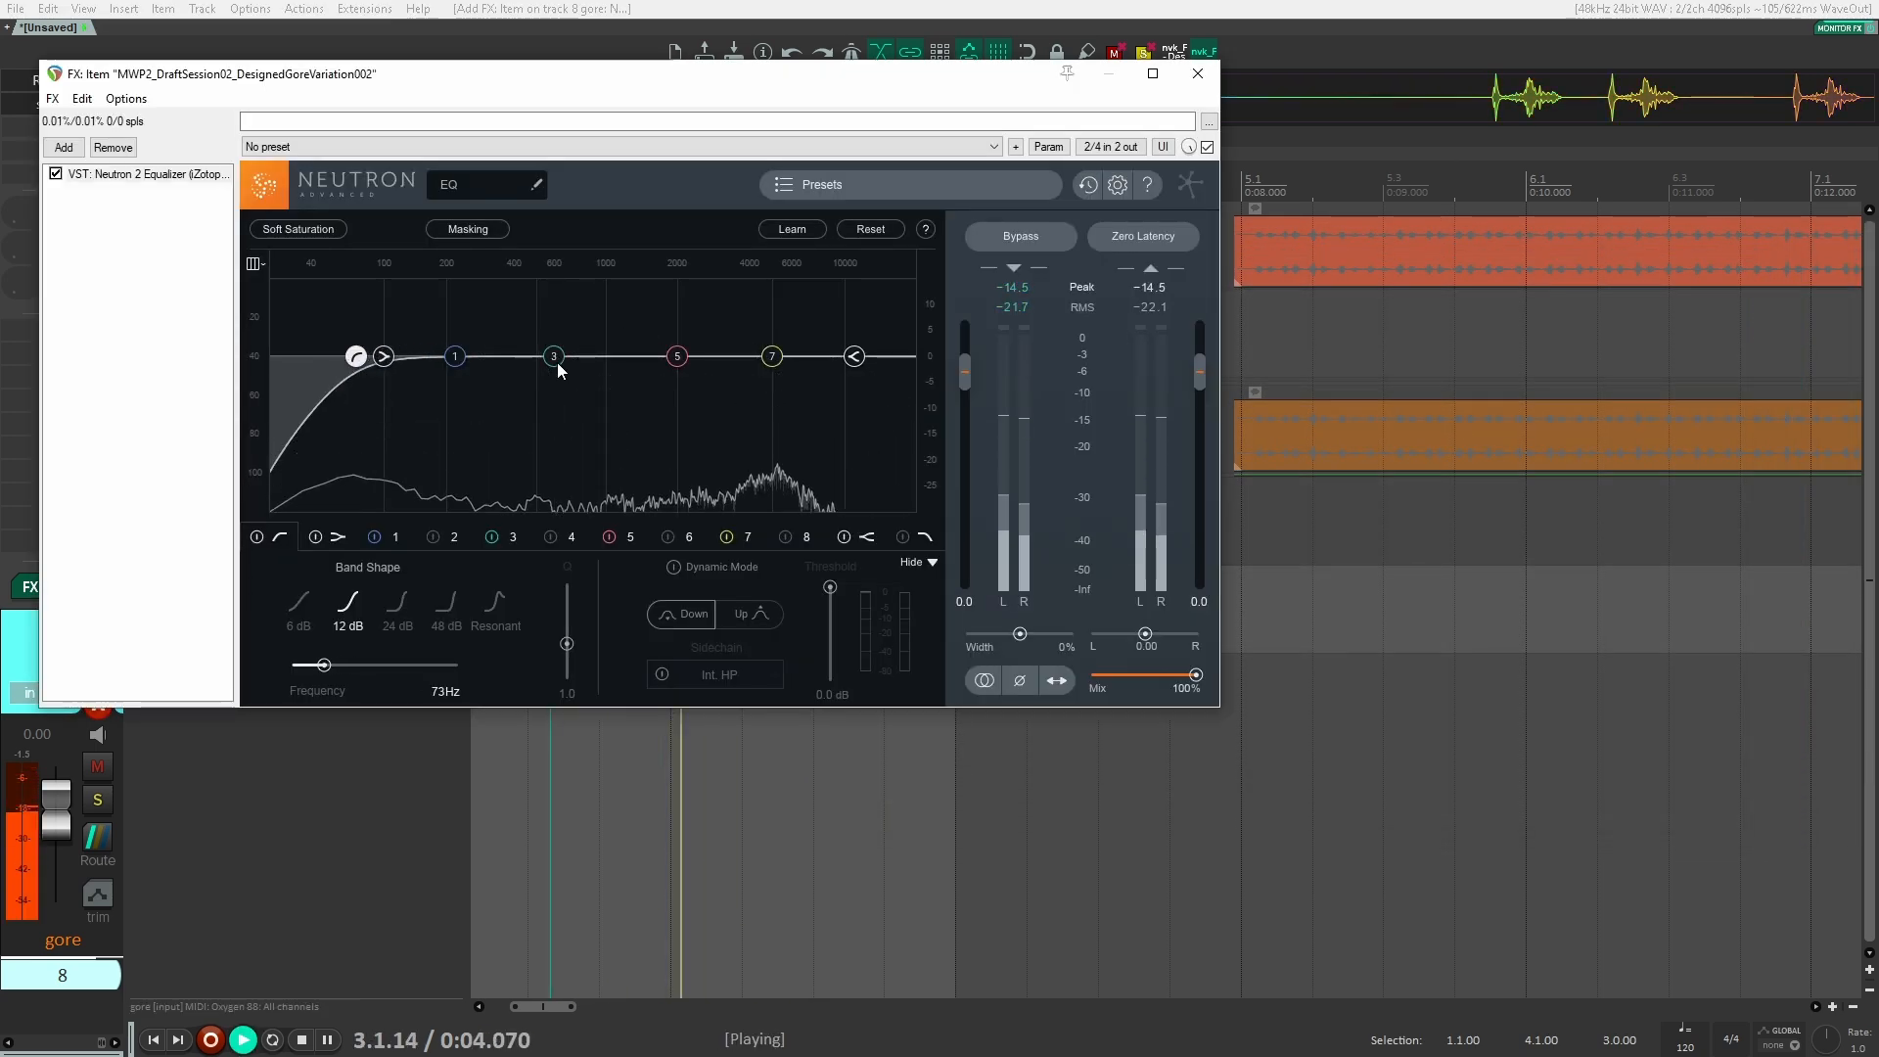
key(space)
Cut the gore item's equalizer band 3 by 12.7 dB at 186 Hz, audition it, and close the equalizer.
drag(551, 356, 432, 429)
key(space)
key(space)
key(space)
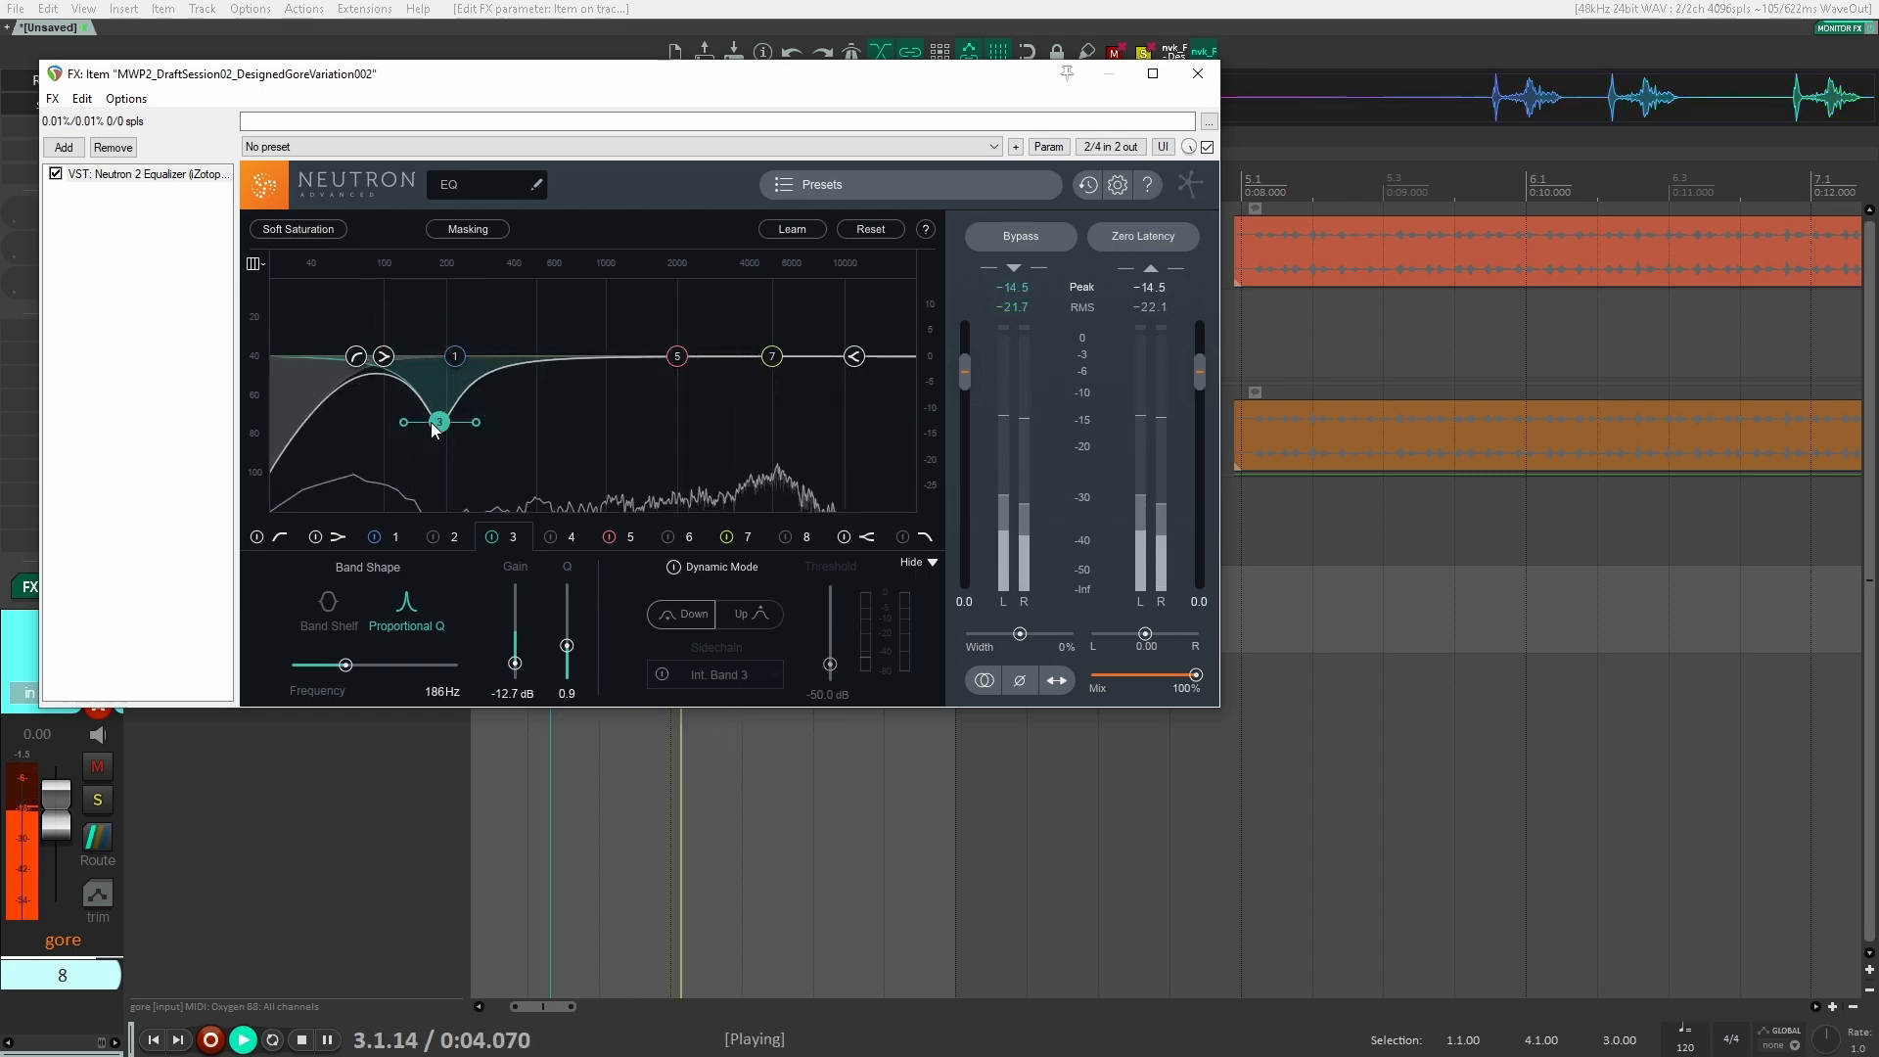
key(space)
click(1198, 74)
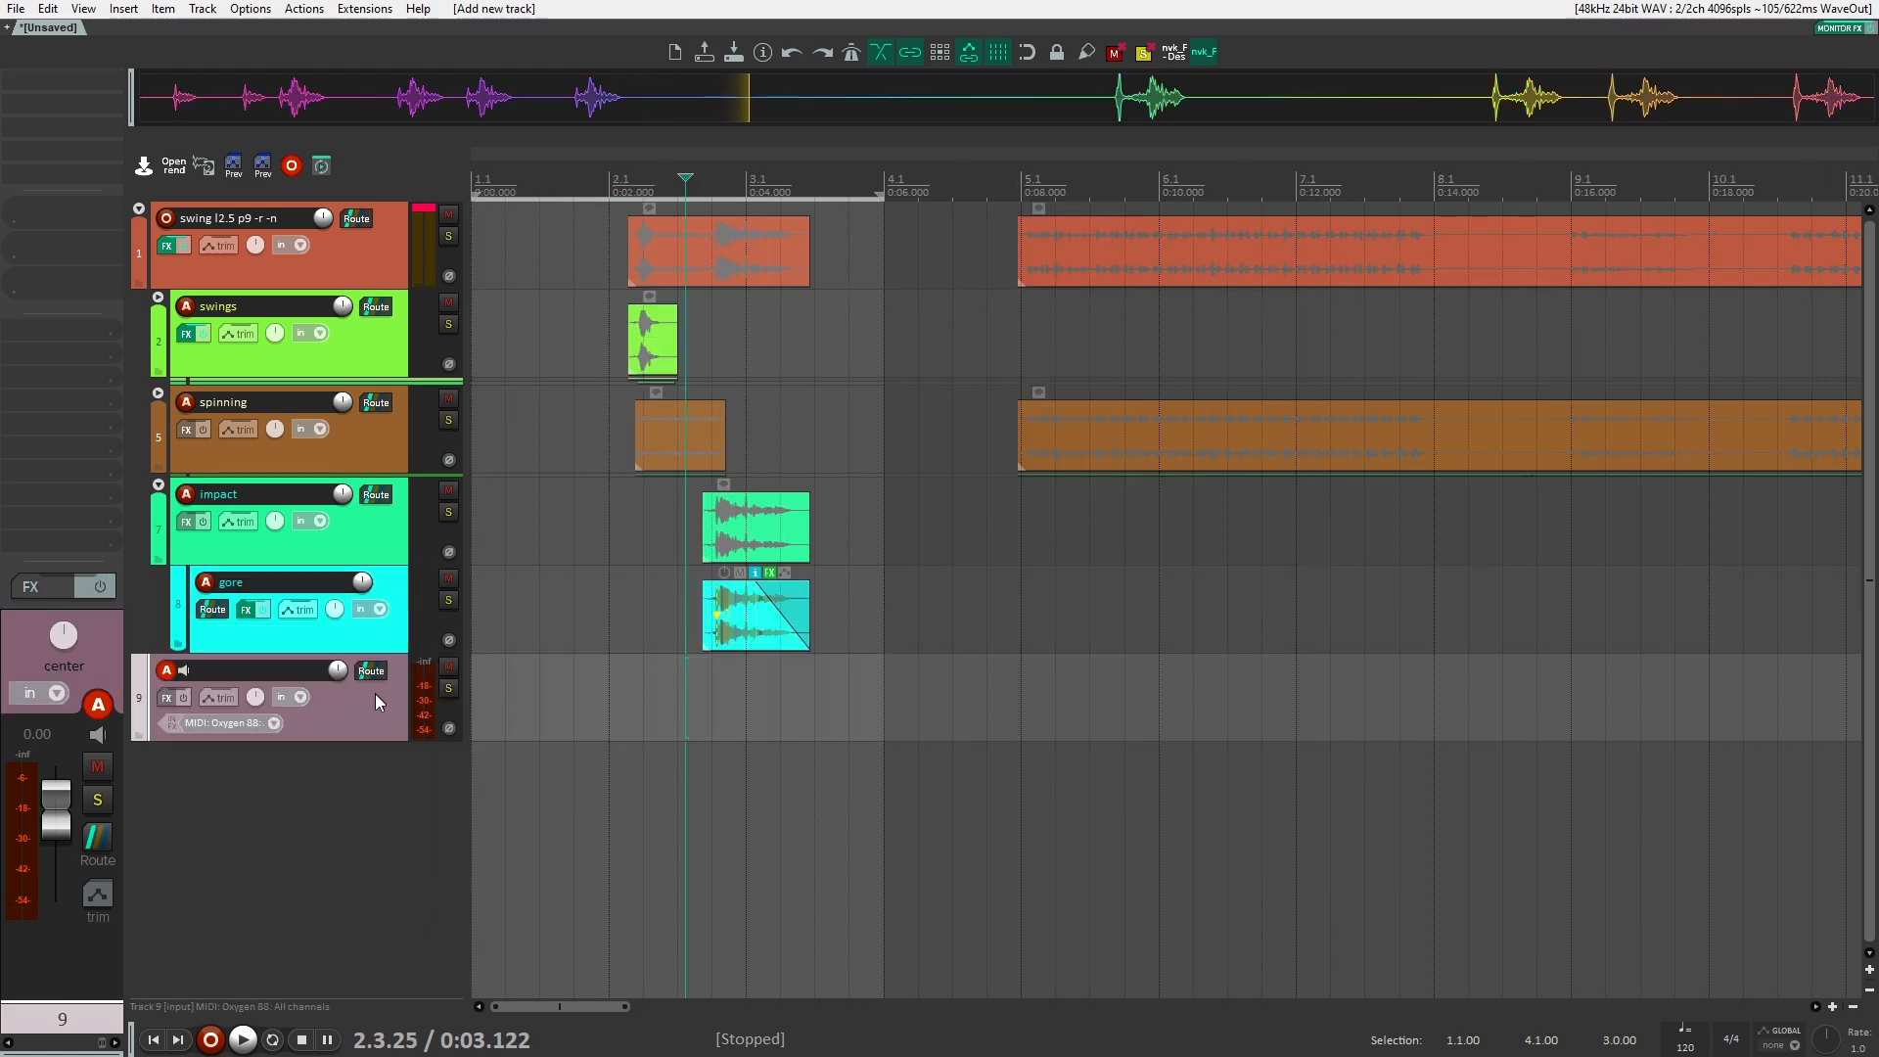
Move the new track into the impact folder below gore and play its shield hit impact soloed.
drag(374, 693, 380, 641)
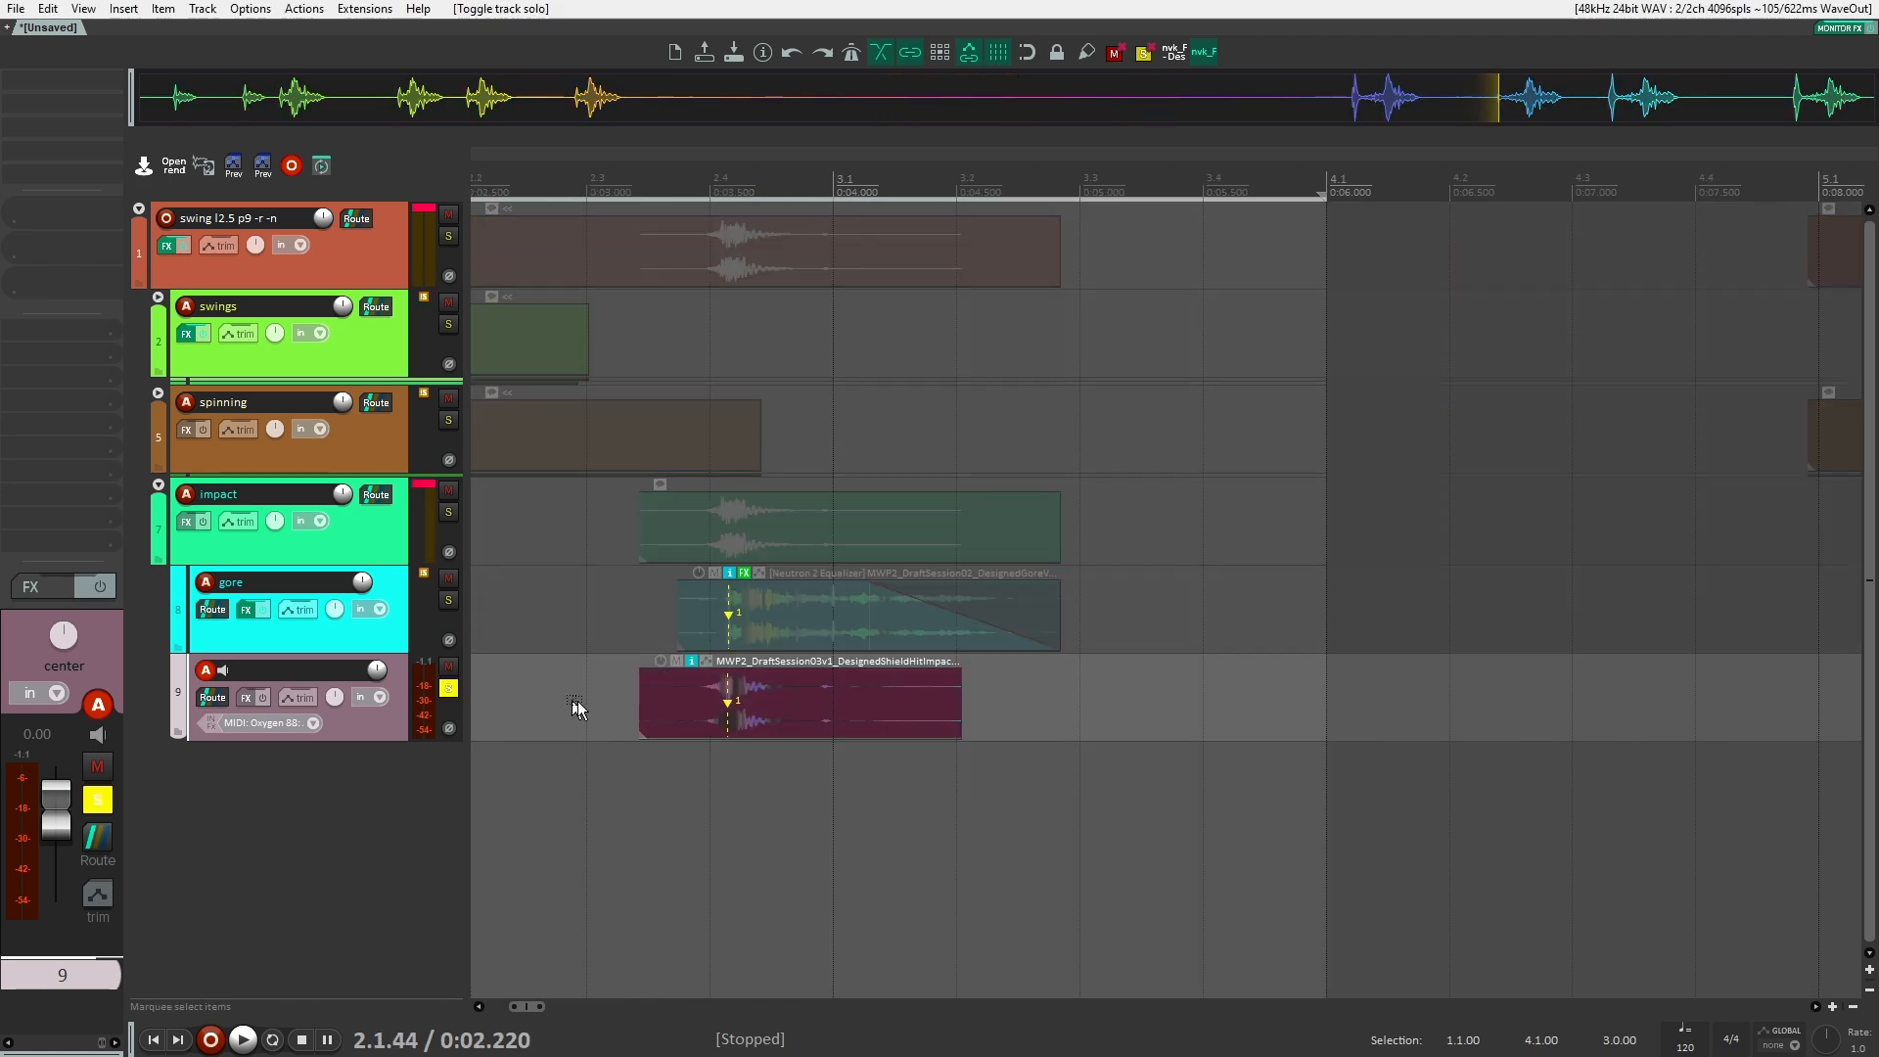
scroll(685, 698, up, 2)
click(565, 695)
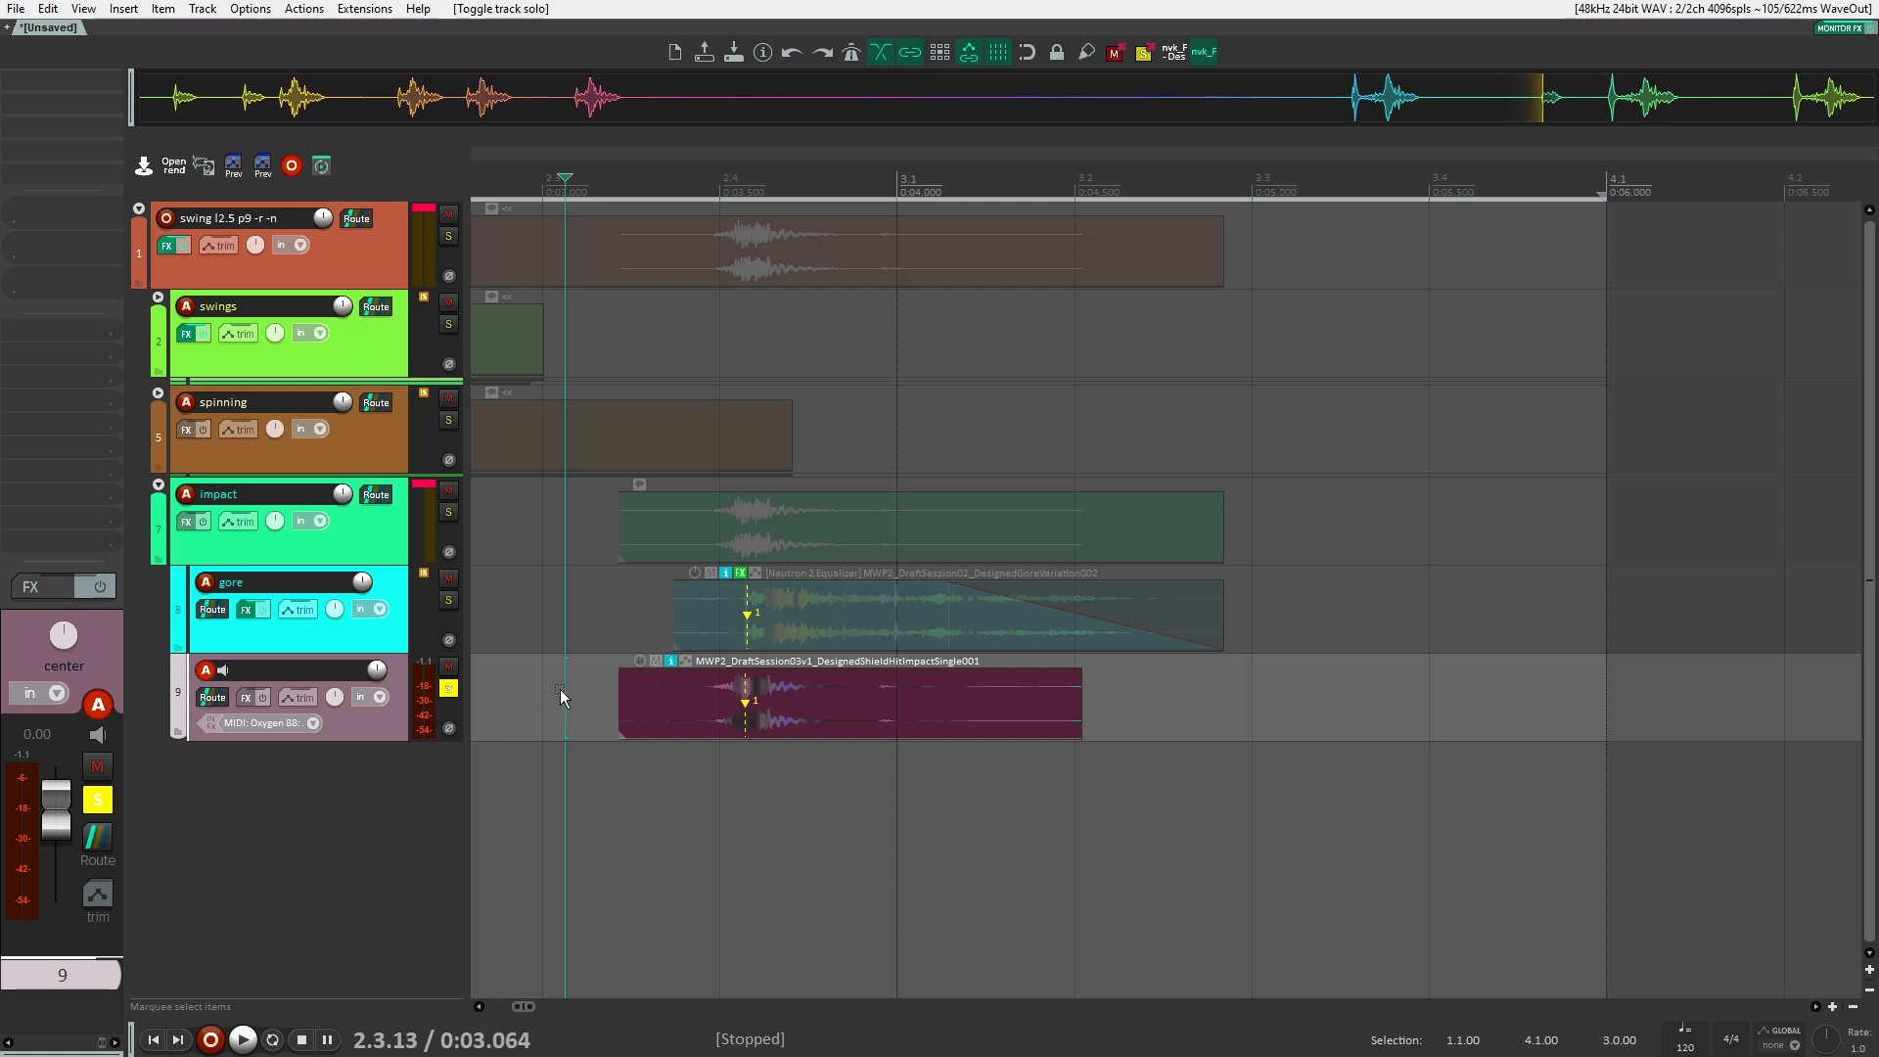
key(space)
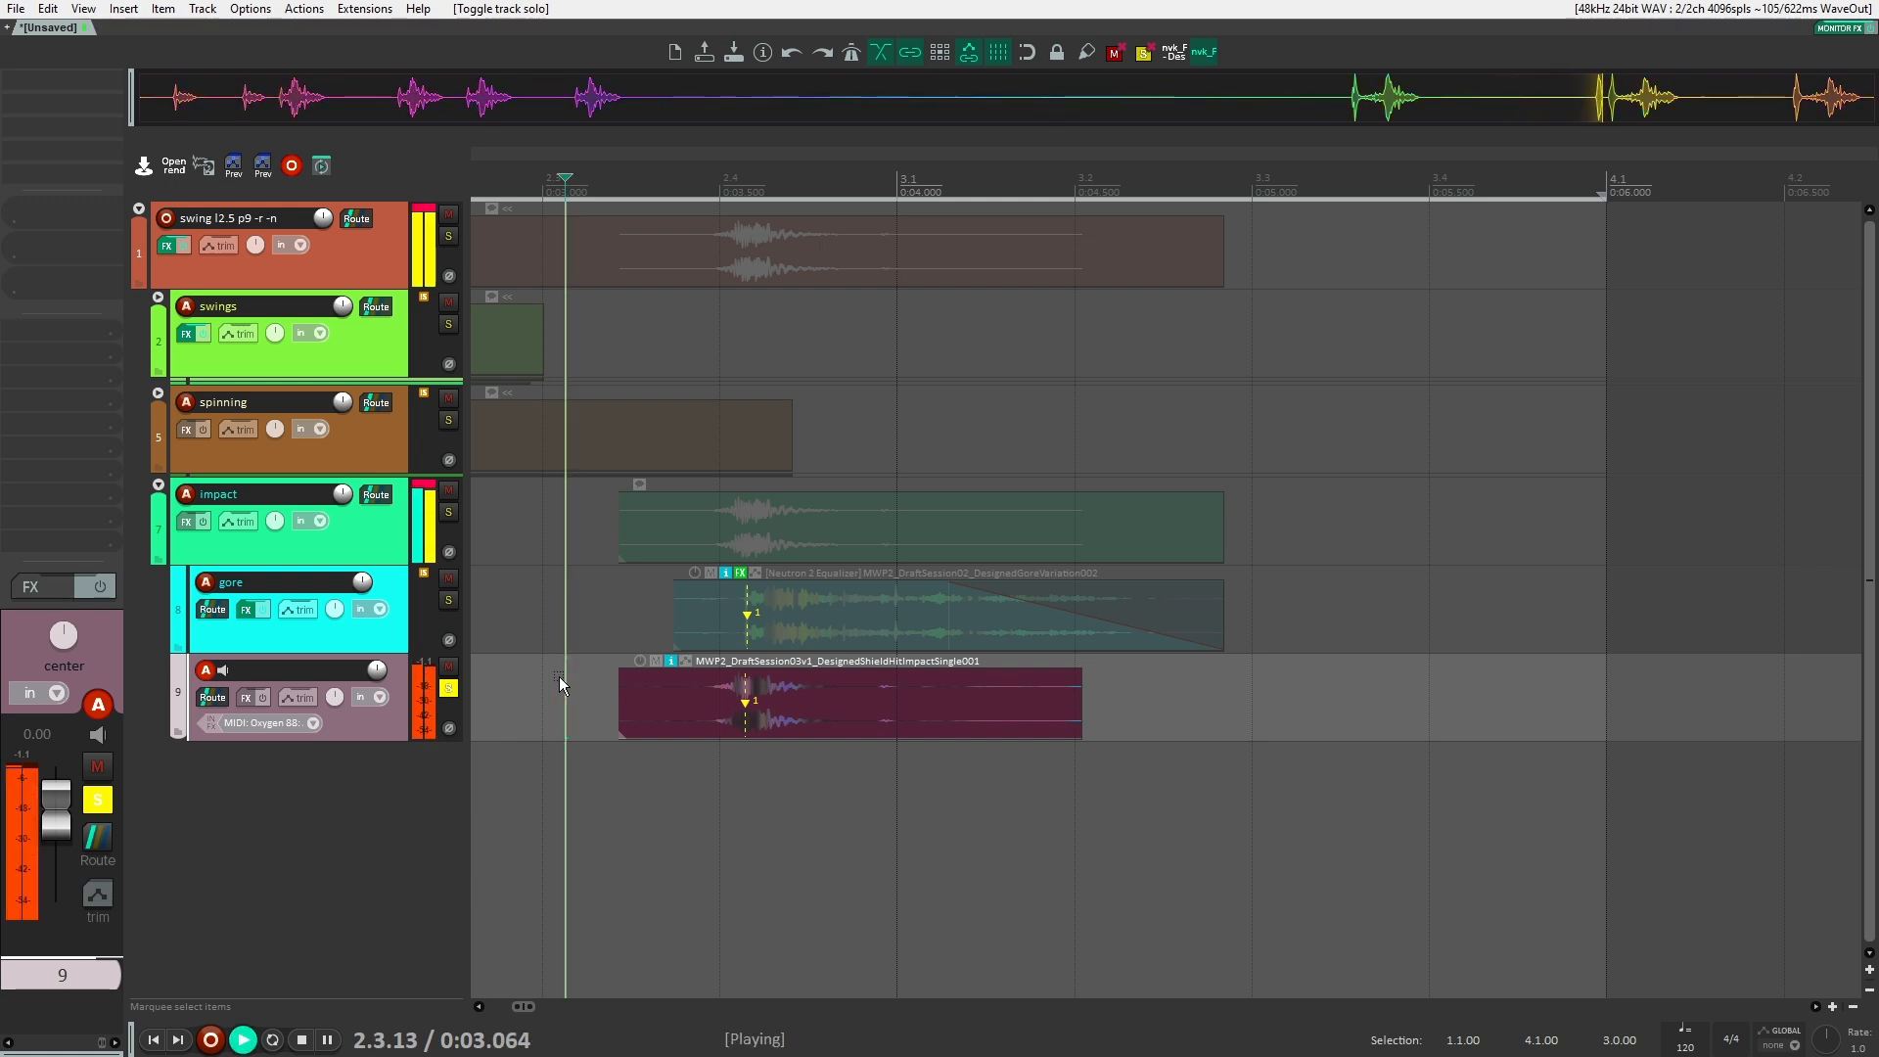
key(space)
Shorten the shield hit impact item with a fade-out and unsolo its track.
scroll(695, 706, down, 5)
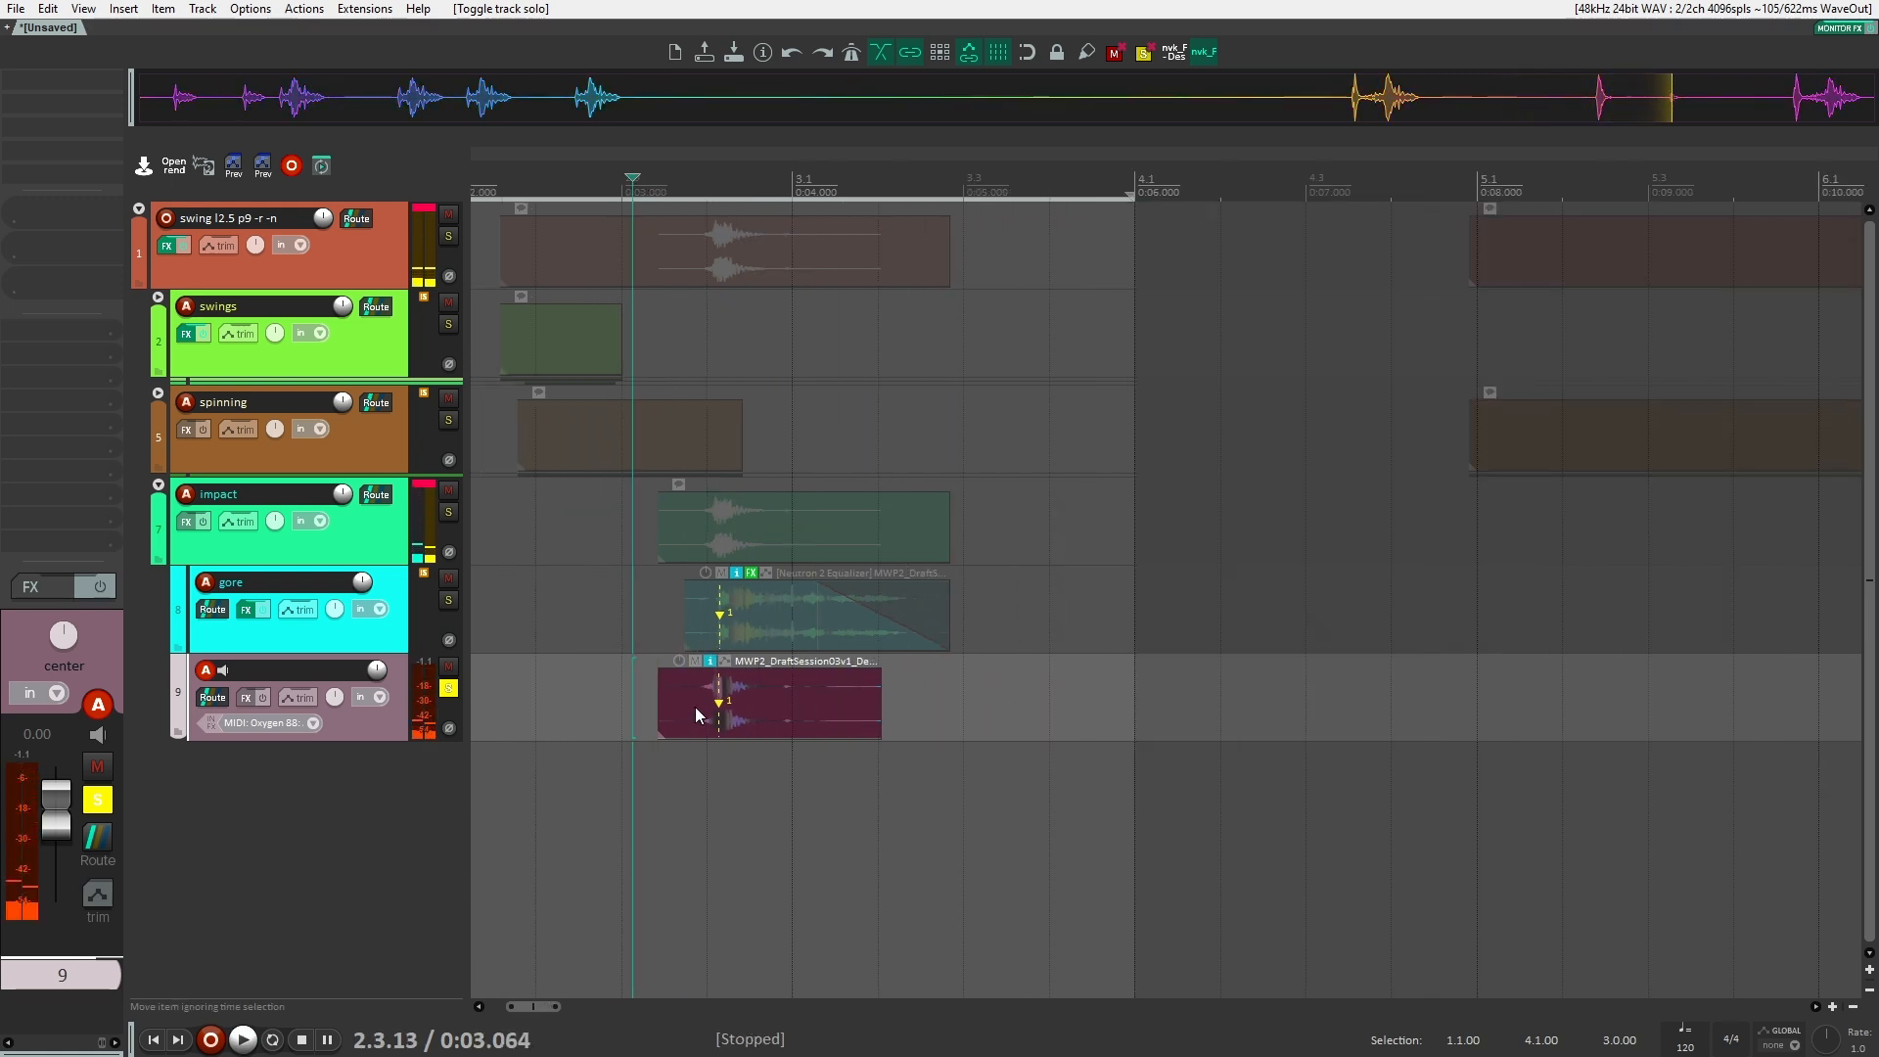
drag(850, 709, 659, 707)
click(448, 688)
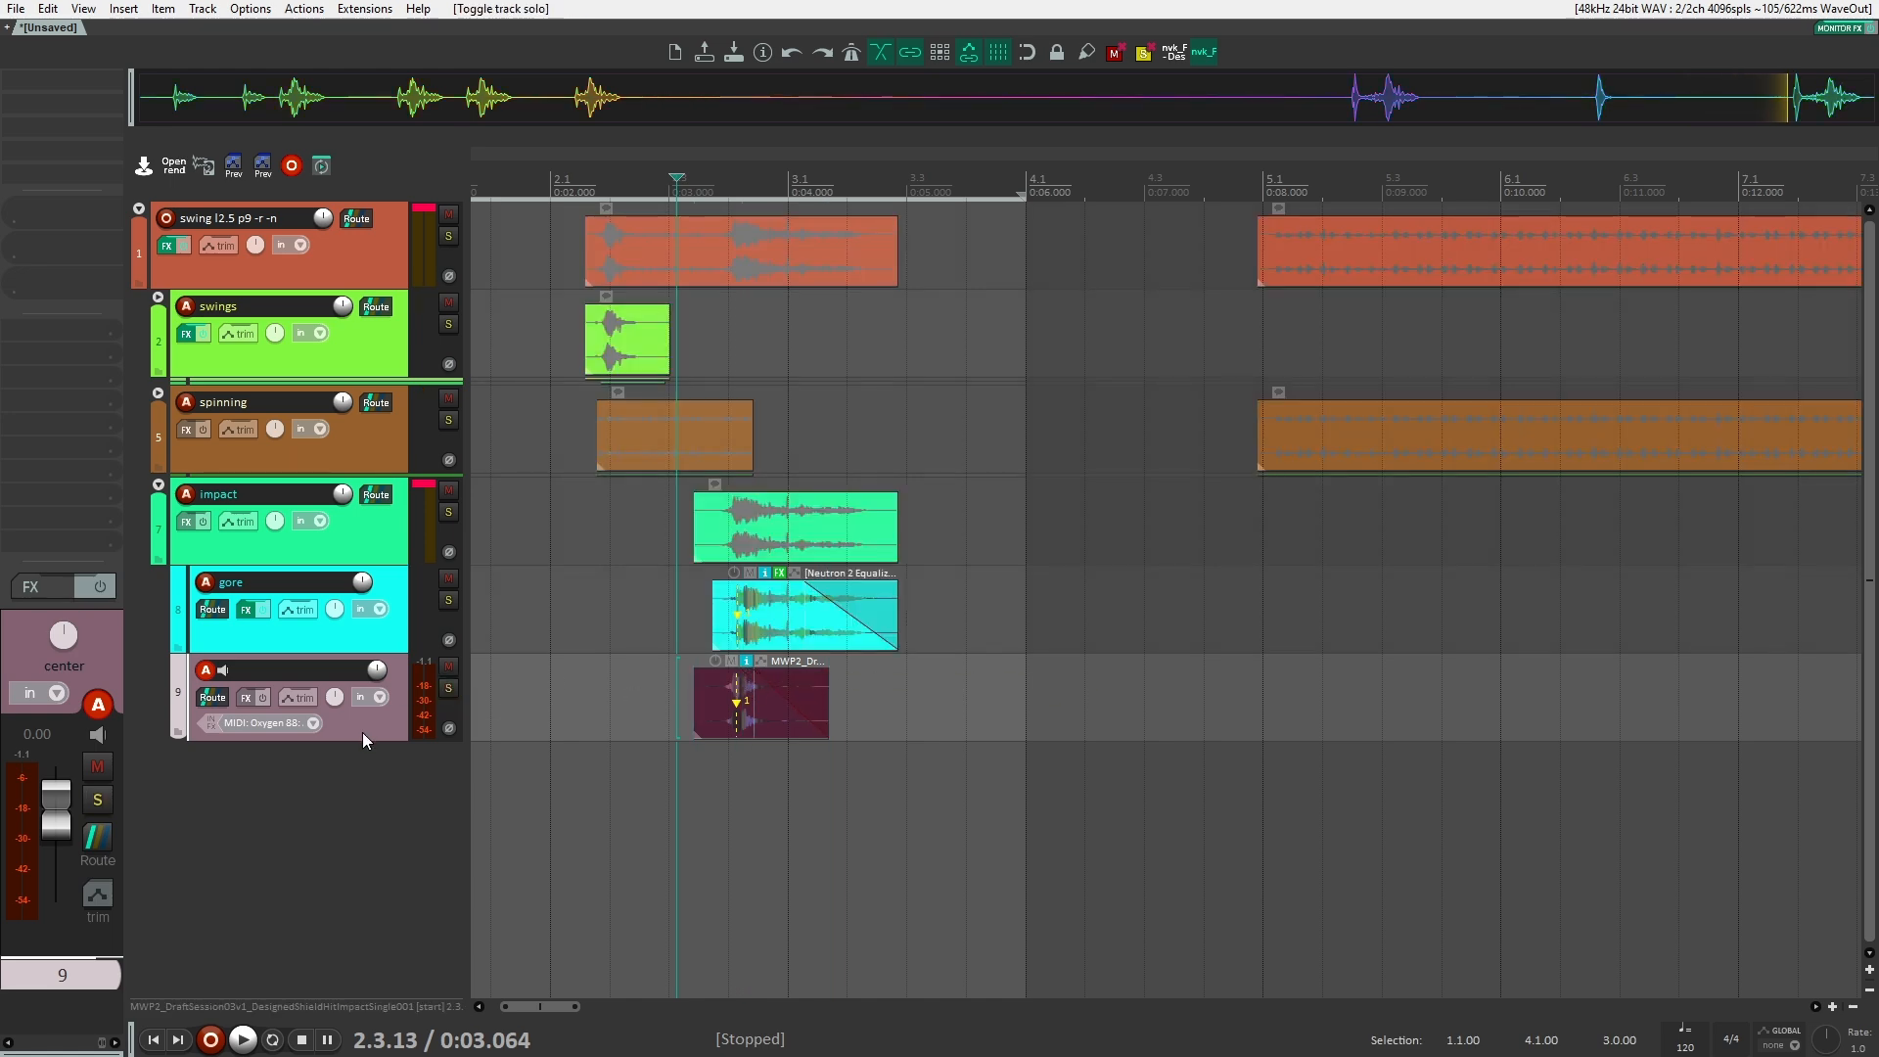
Add Neutron 2 Equalizer to the shield hit impact item, set its high-pass filter to 80 Hz during playback, and close the equalizer.
drag(563, 655, 759, 705)
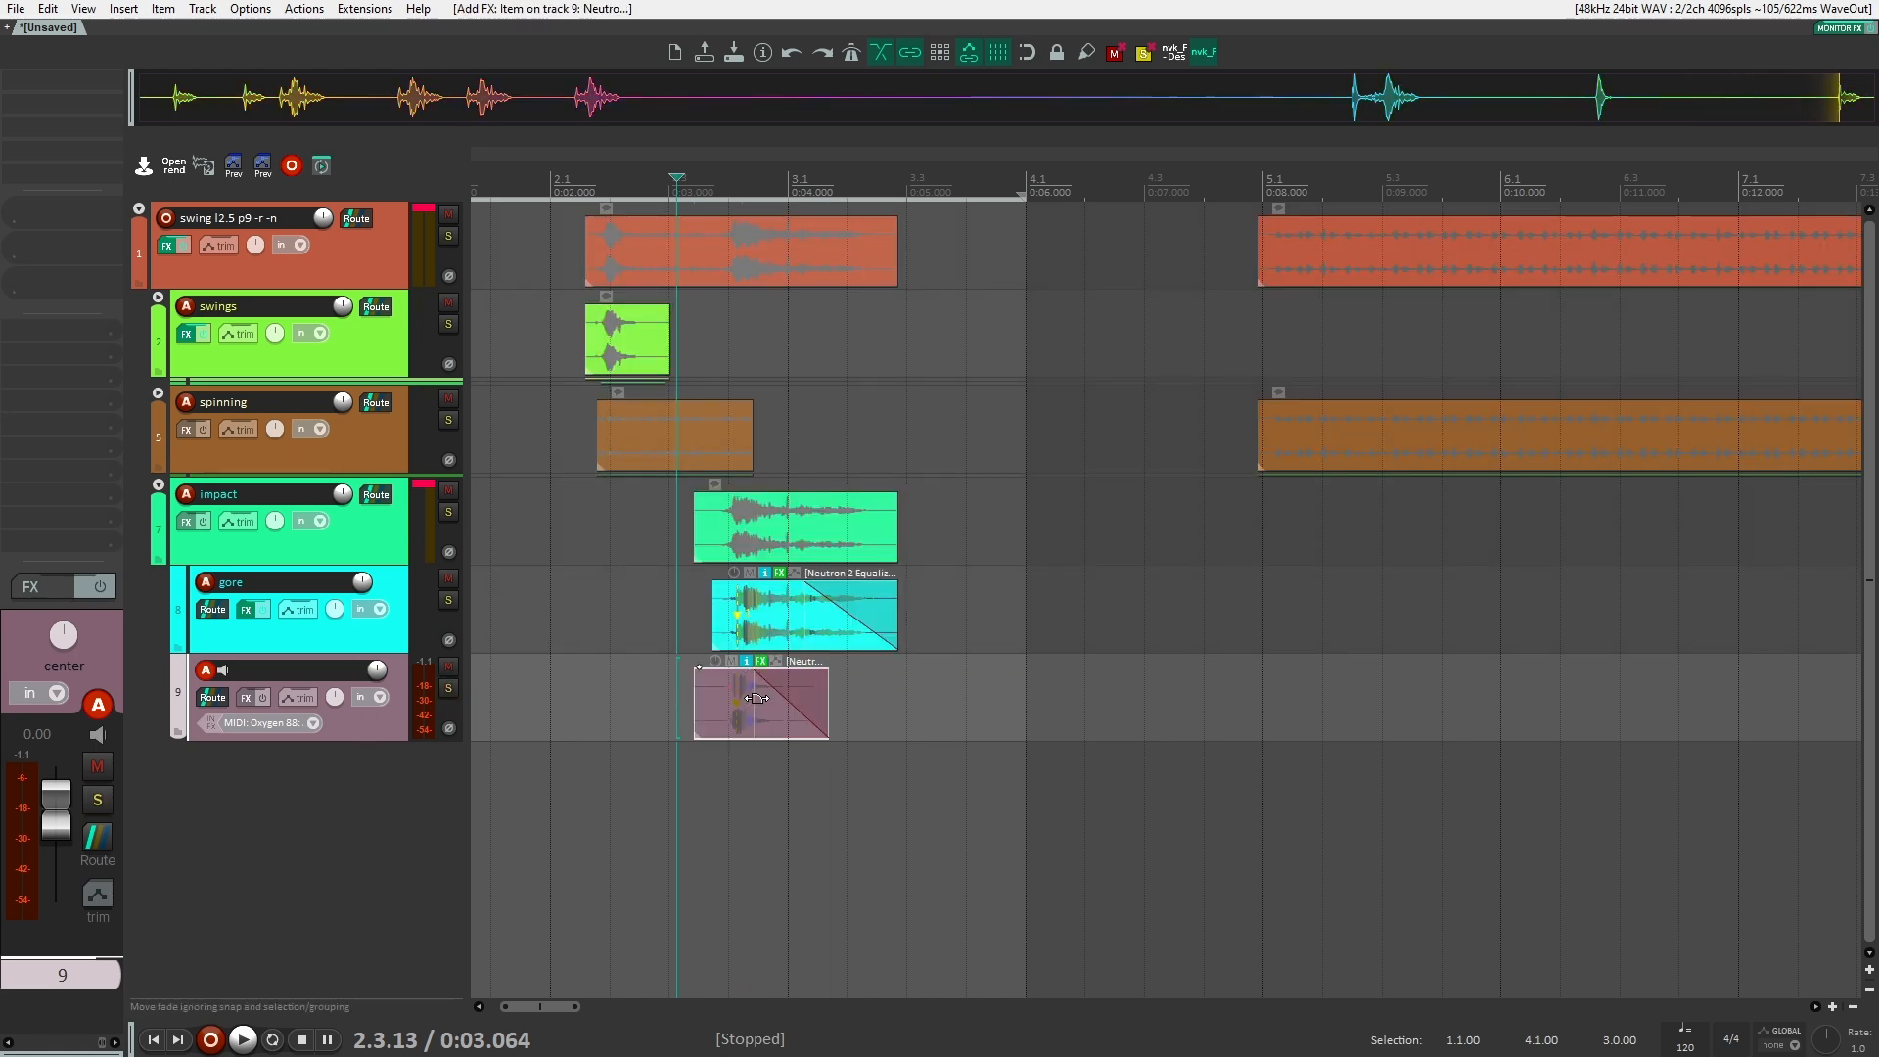
click(760, 661)
key(space)
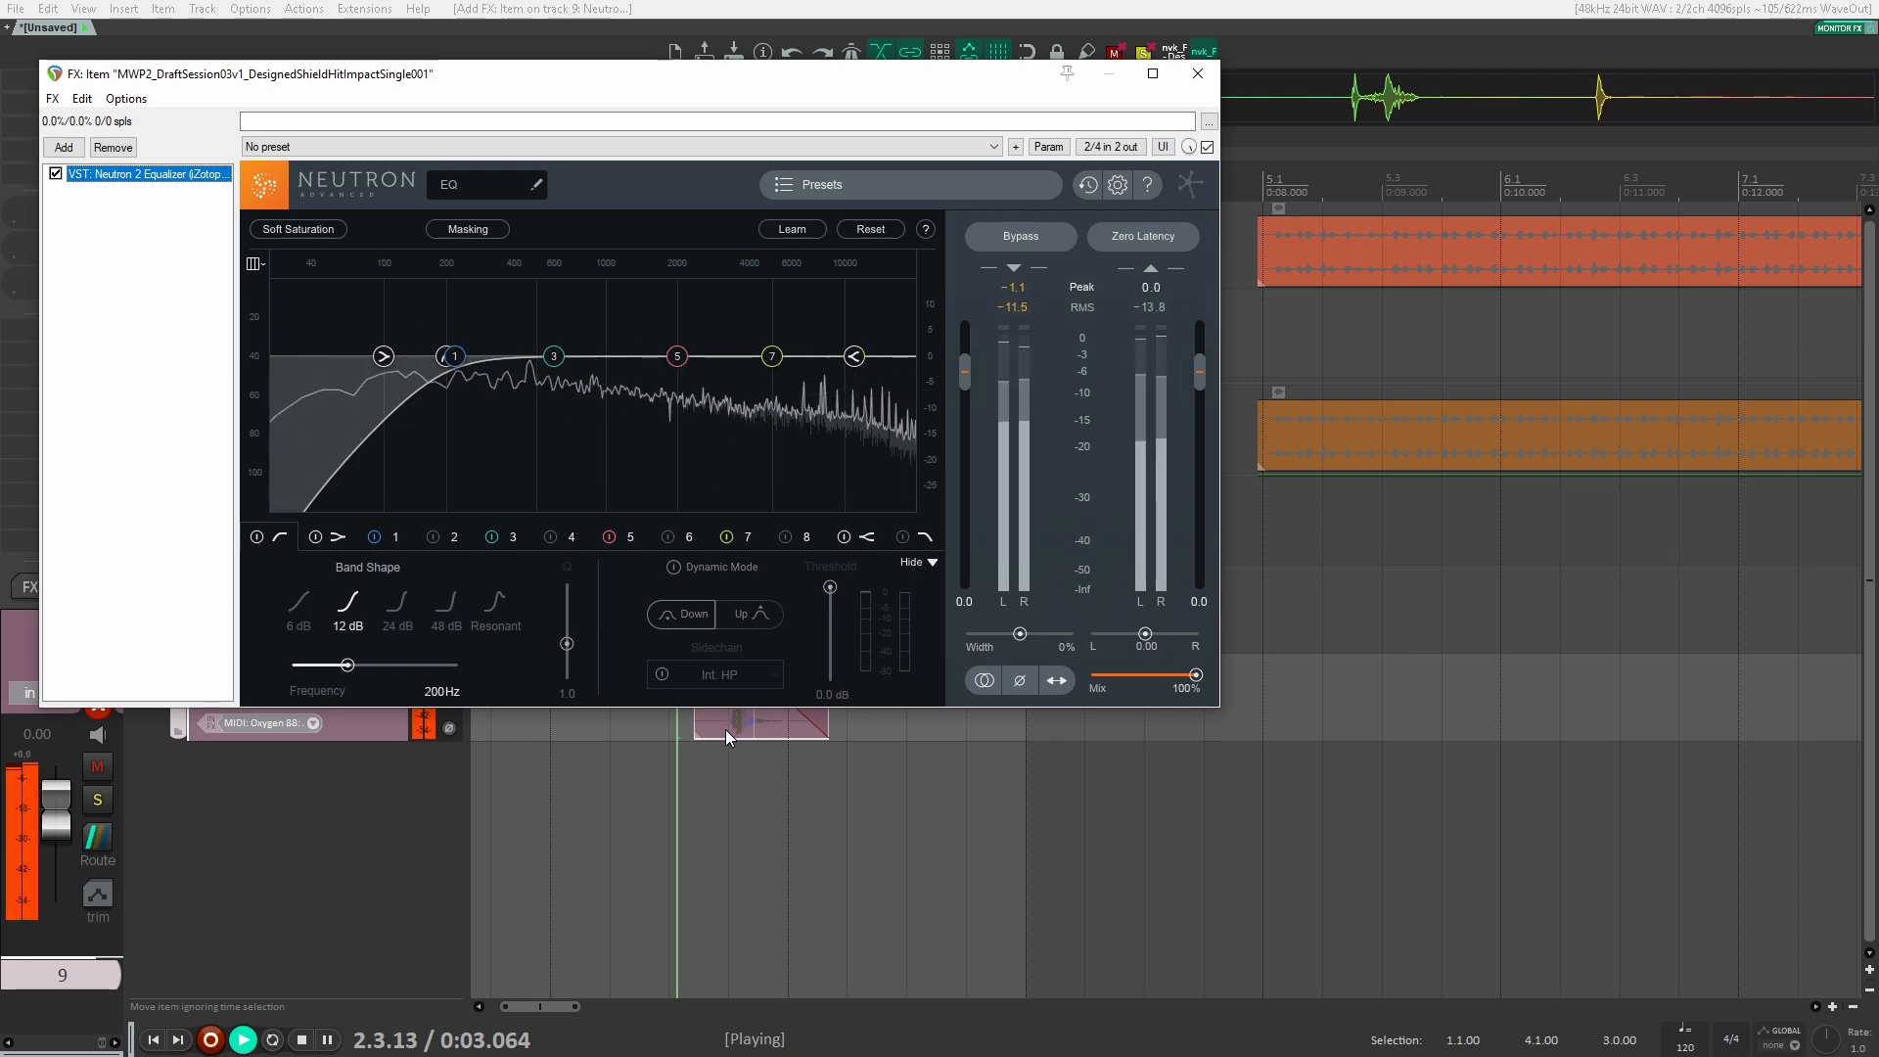
click(1197, 74)
key(space)
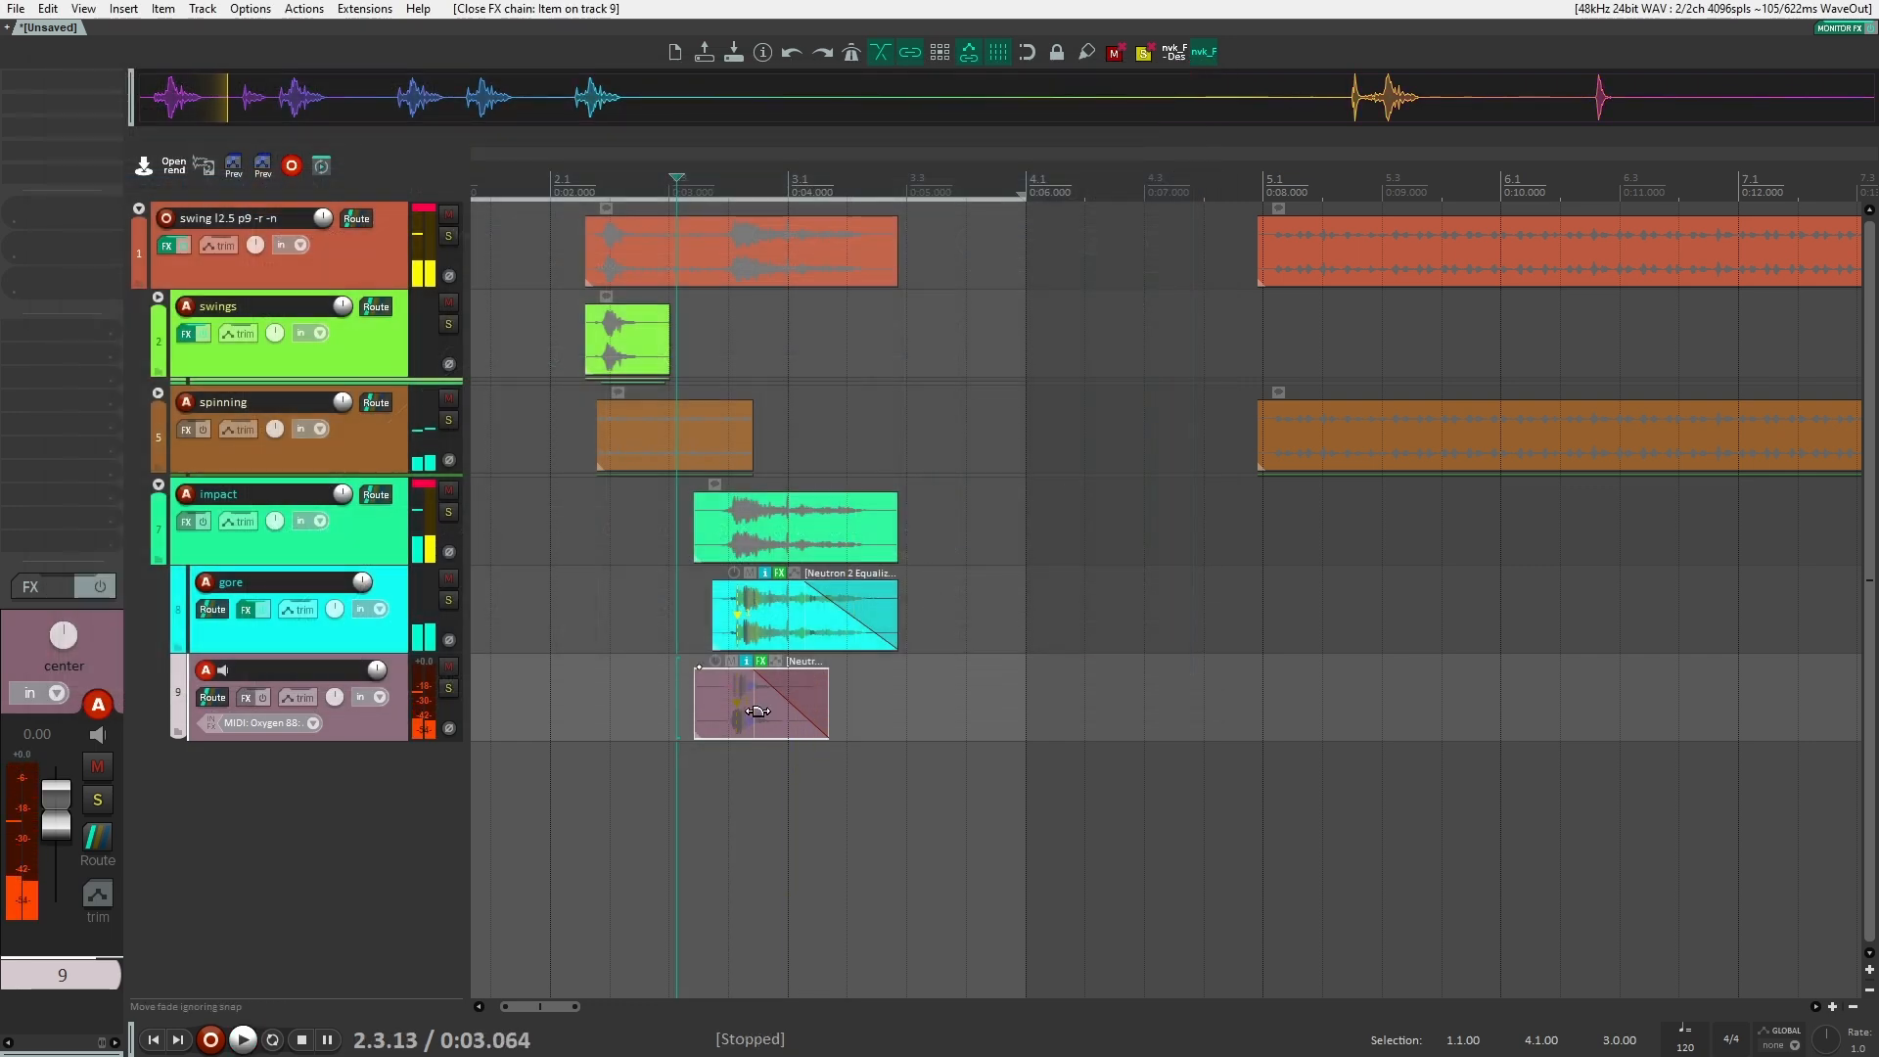
click(760, 660)
key(space)
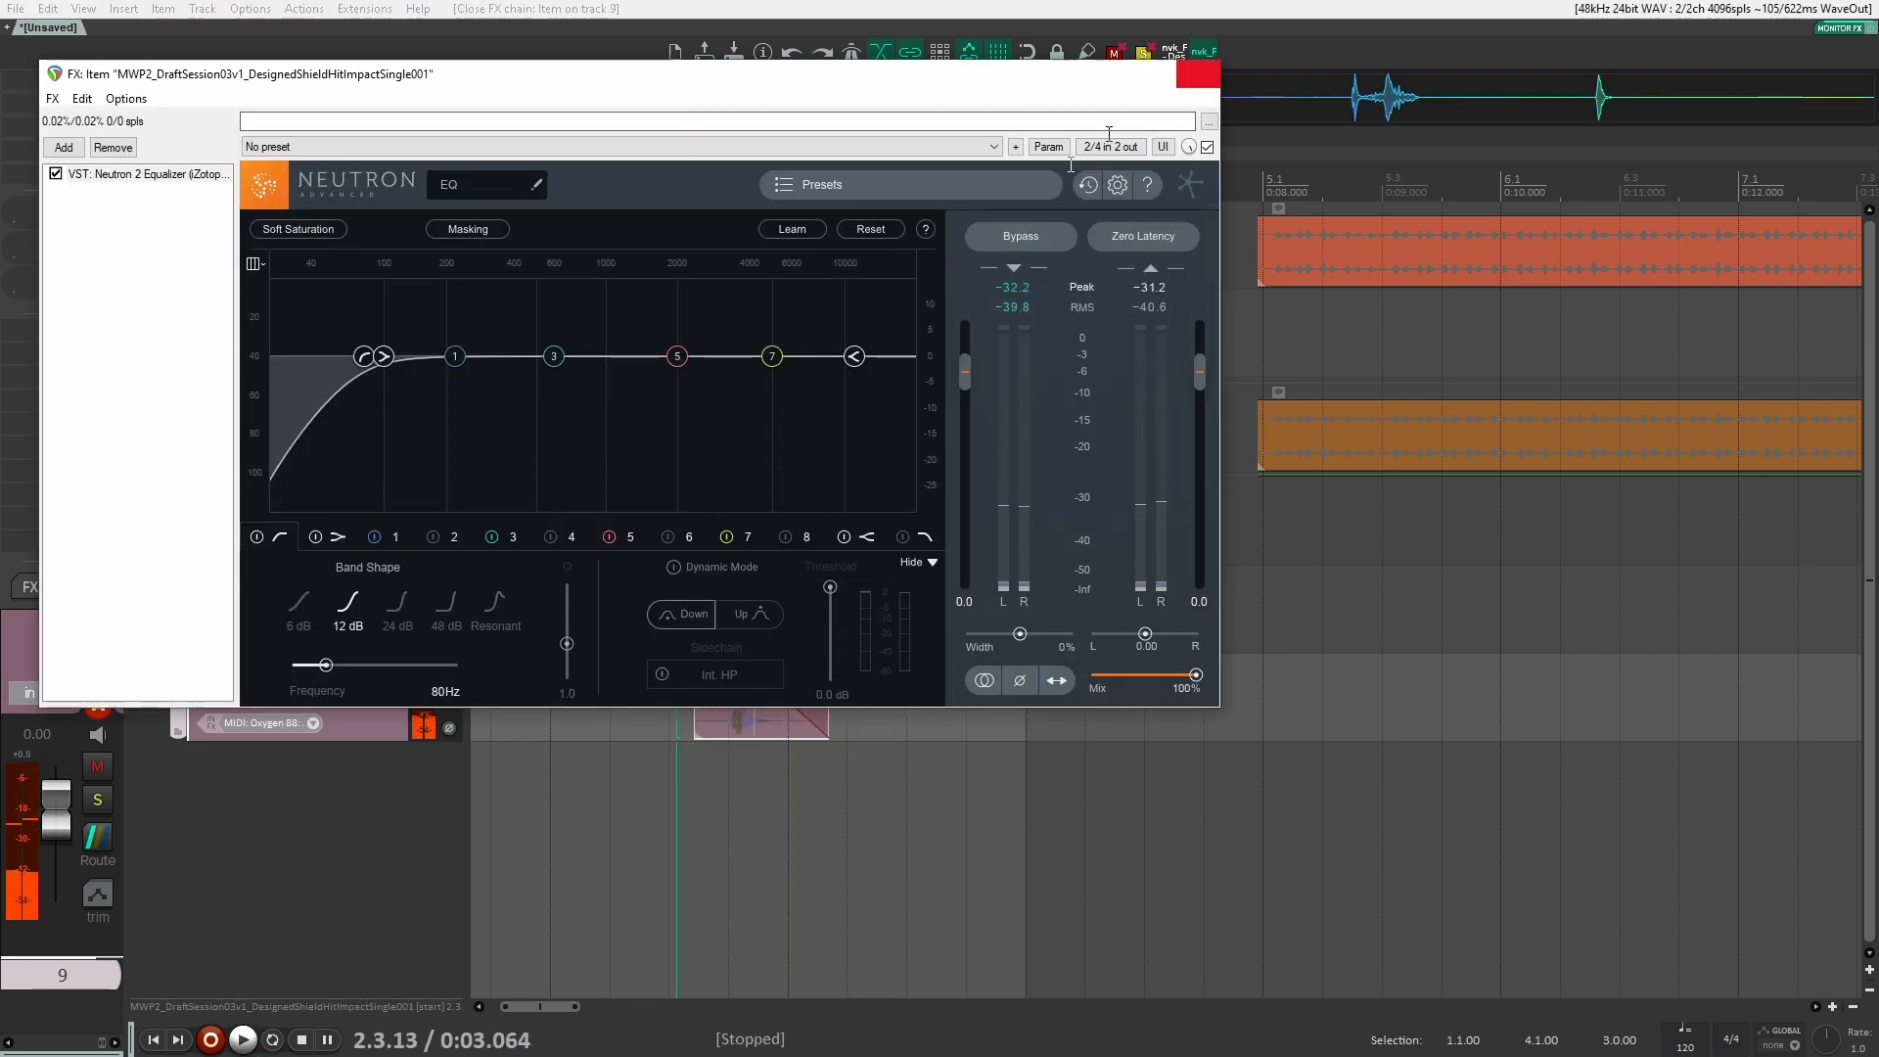
click(1197, 73)
Audition the equalized shield hit impact with its track soloed, and unsolo the track.
click(449, 688)
key(space)
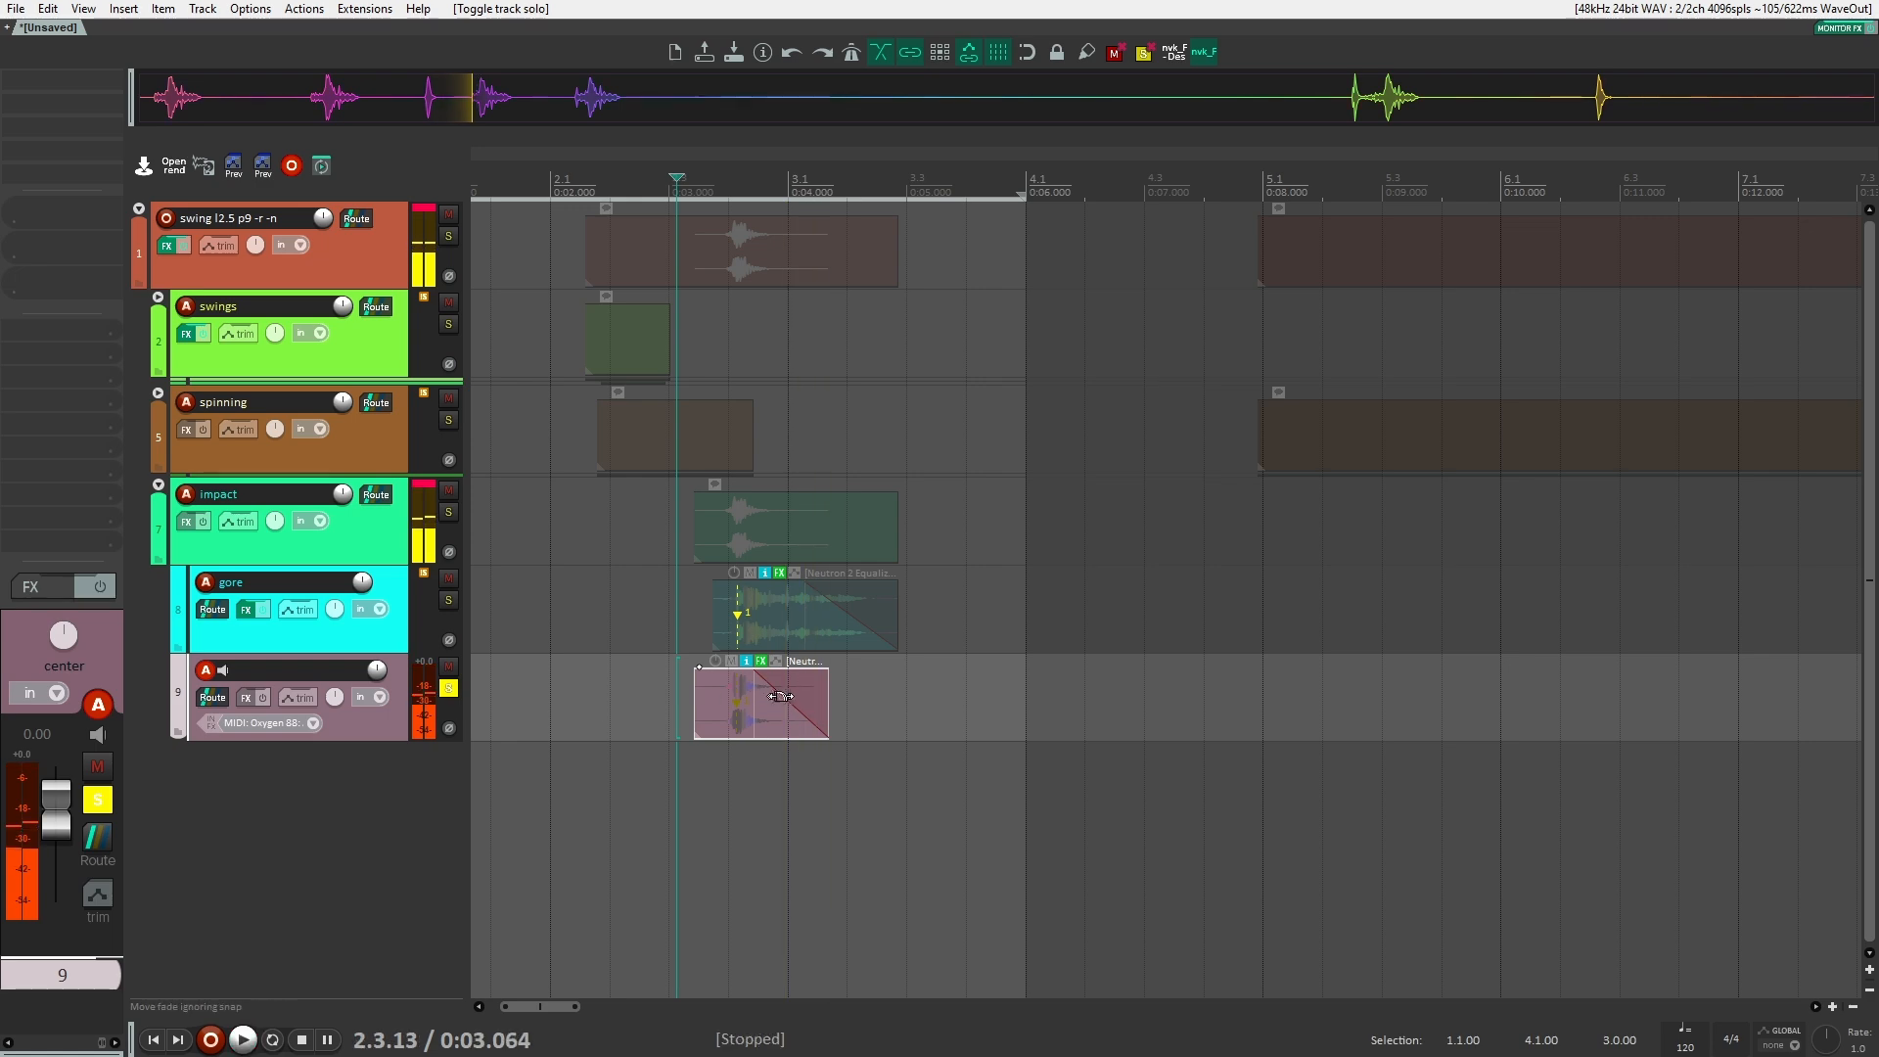
click(775, 608)
click(449, 687)
Move the gore item slightly later along the timeline and play the layers together to check the timing.
scroll(756, 607, up, 6)
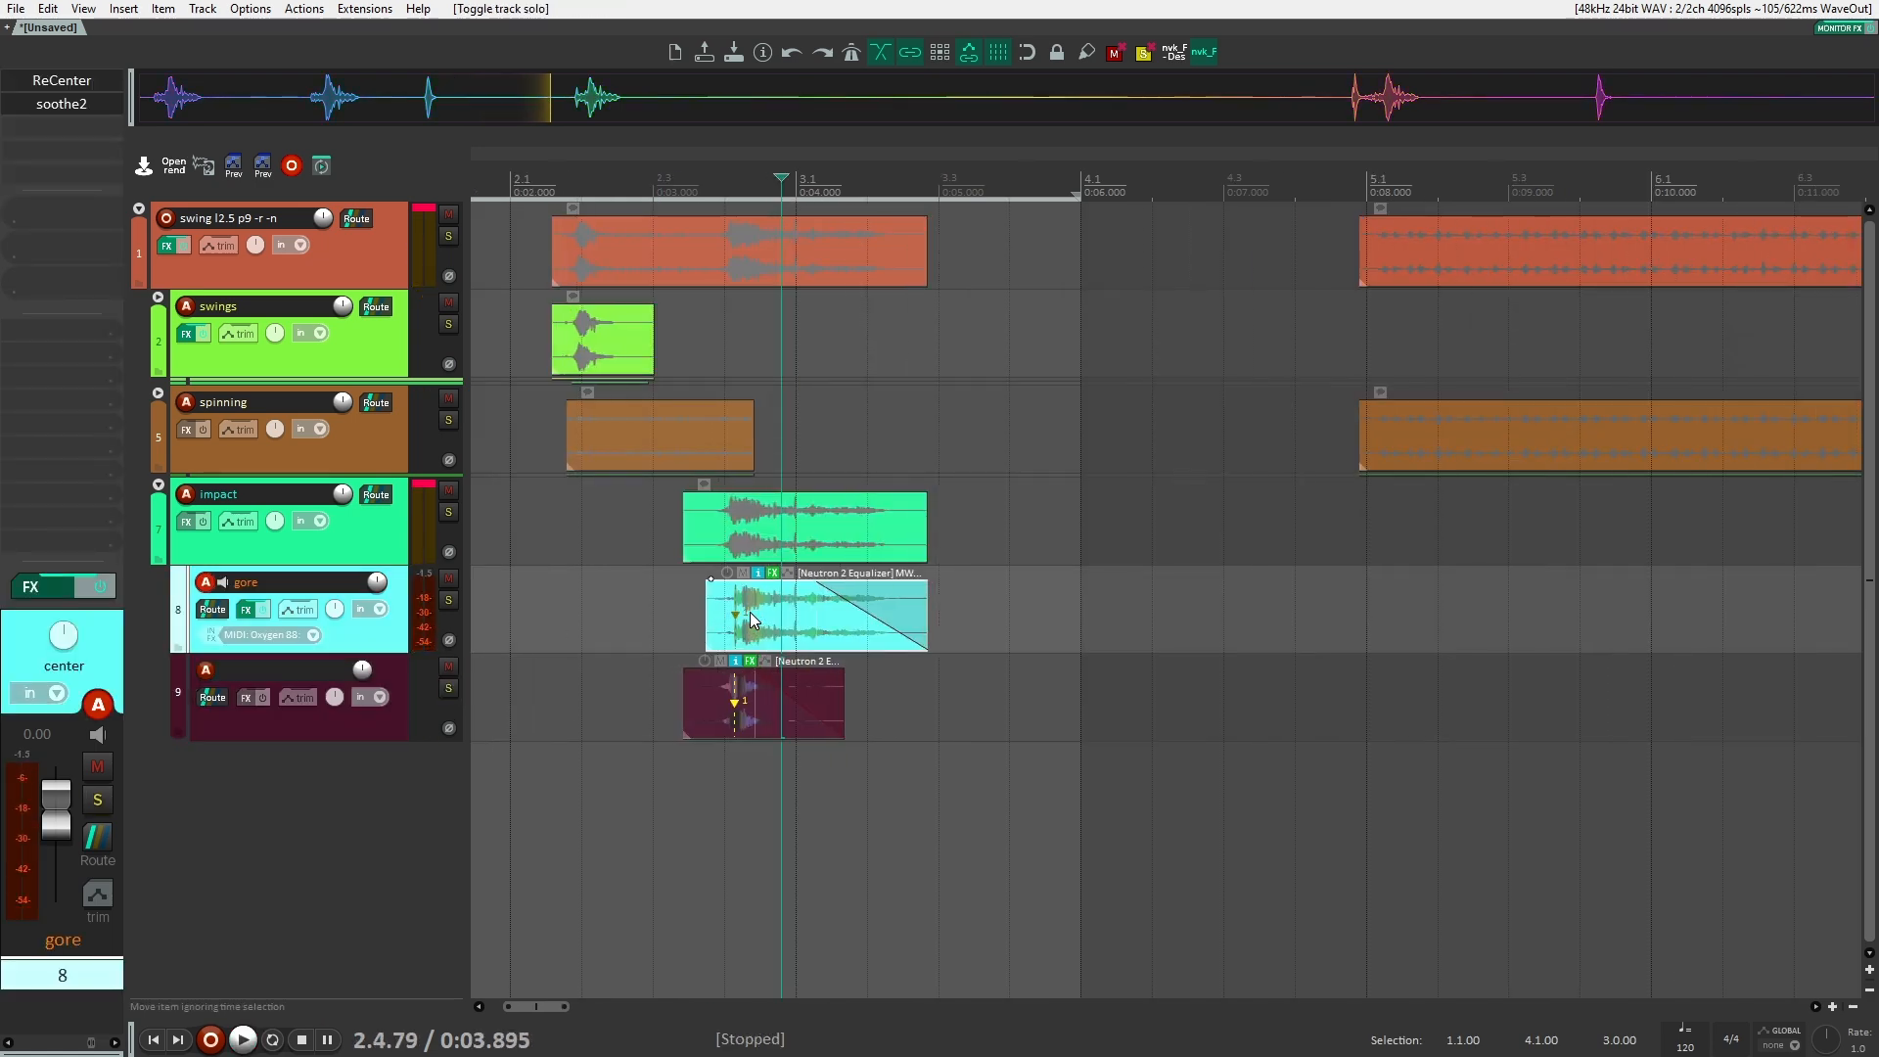
drag(763, 611, 775, 611)
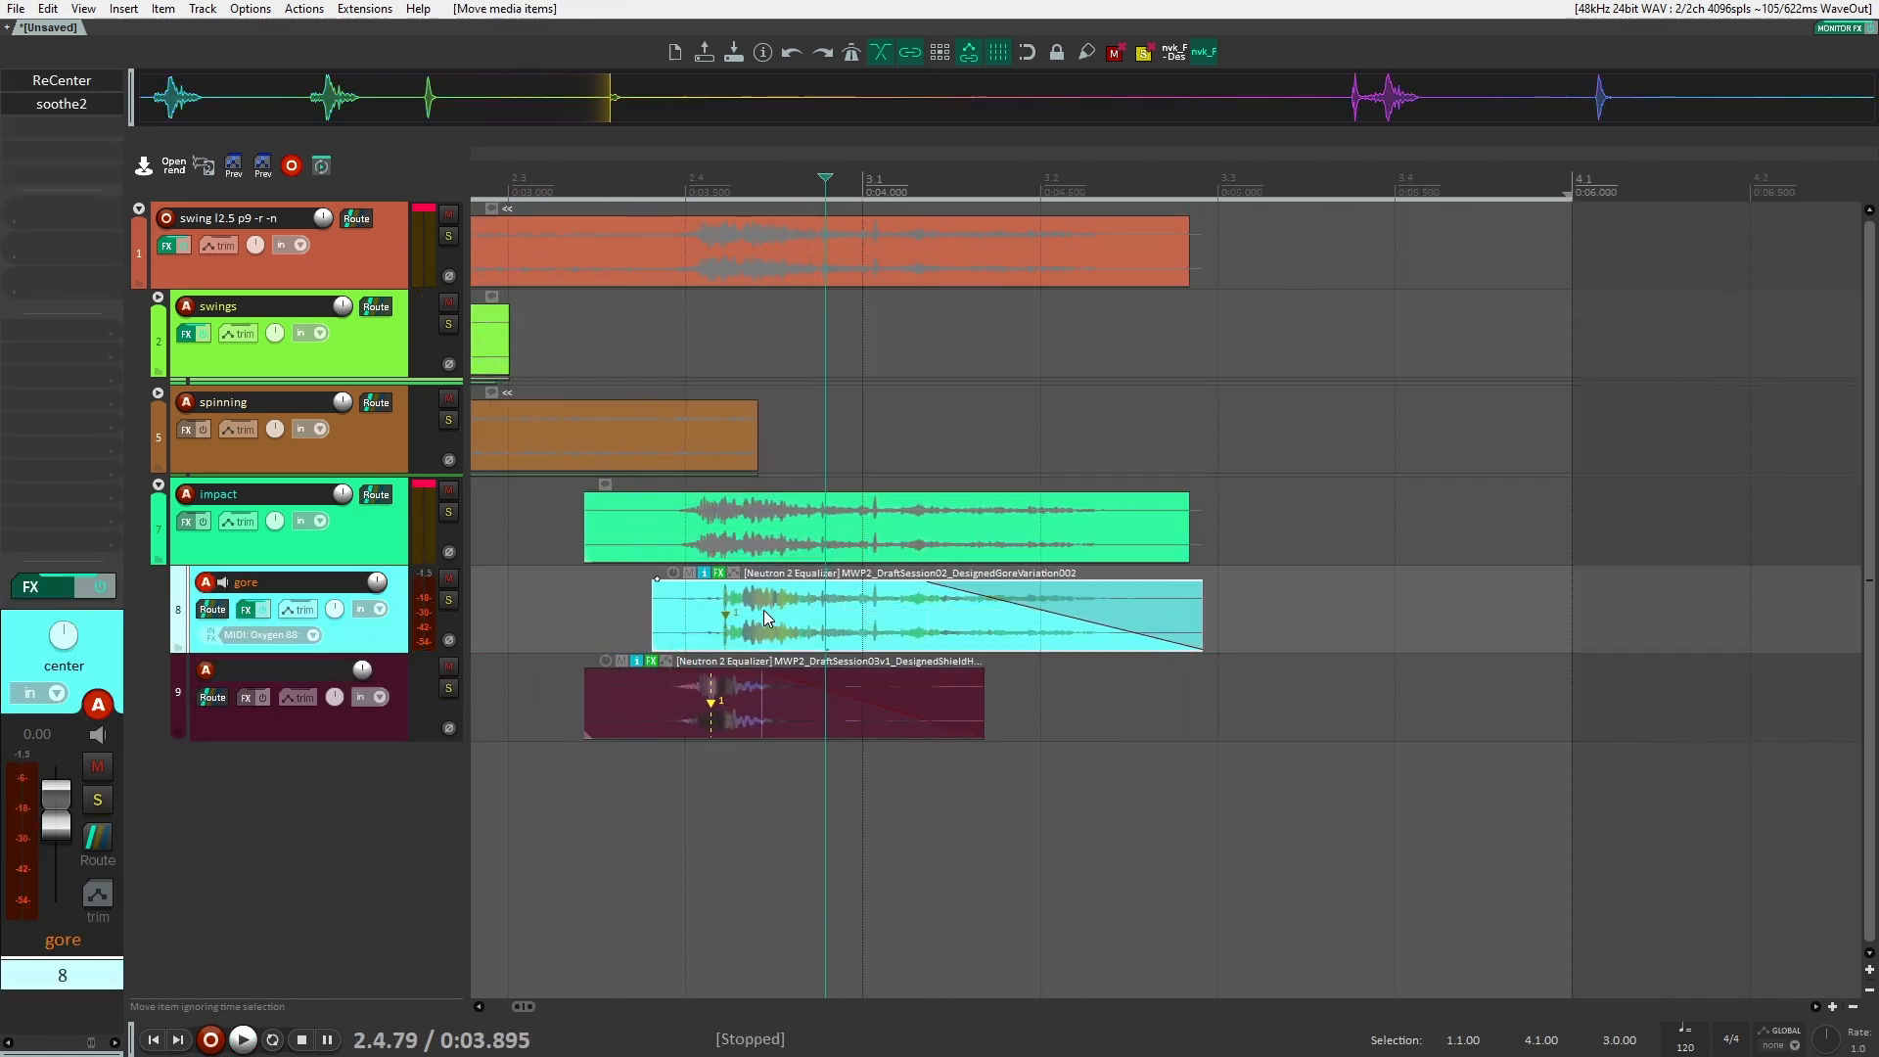
scroll(532, 618, down, 6)
click(509, 622)
key(space)
scroll(509, 627, down, 4)
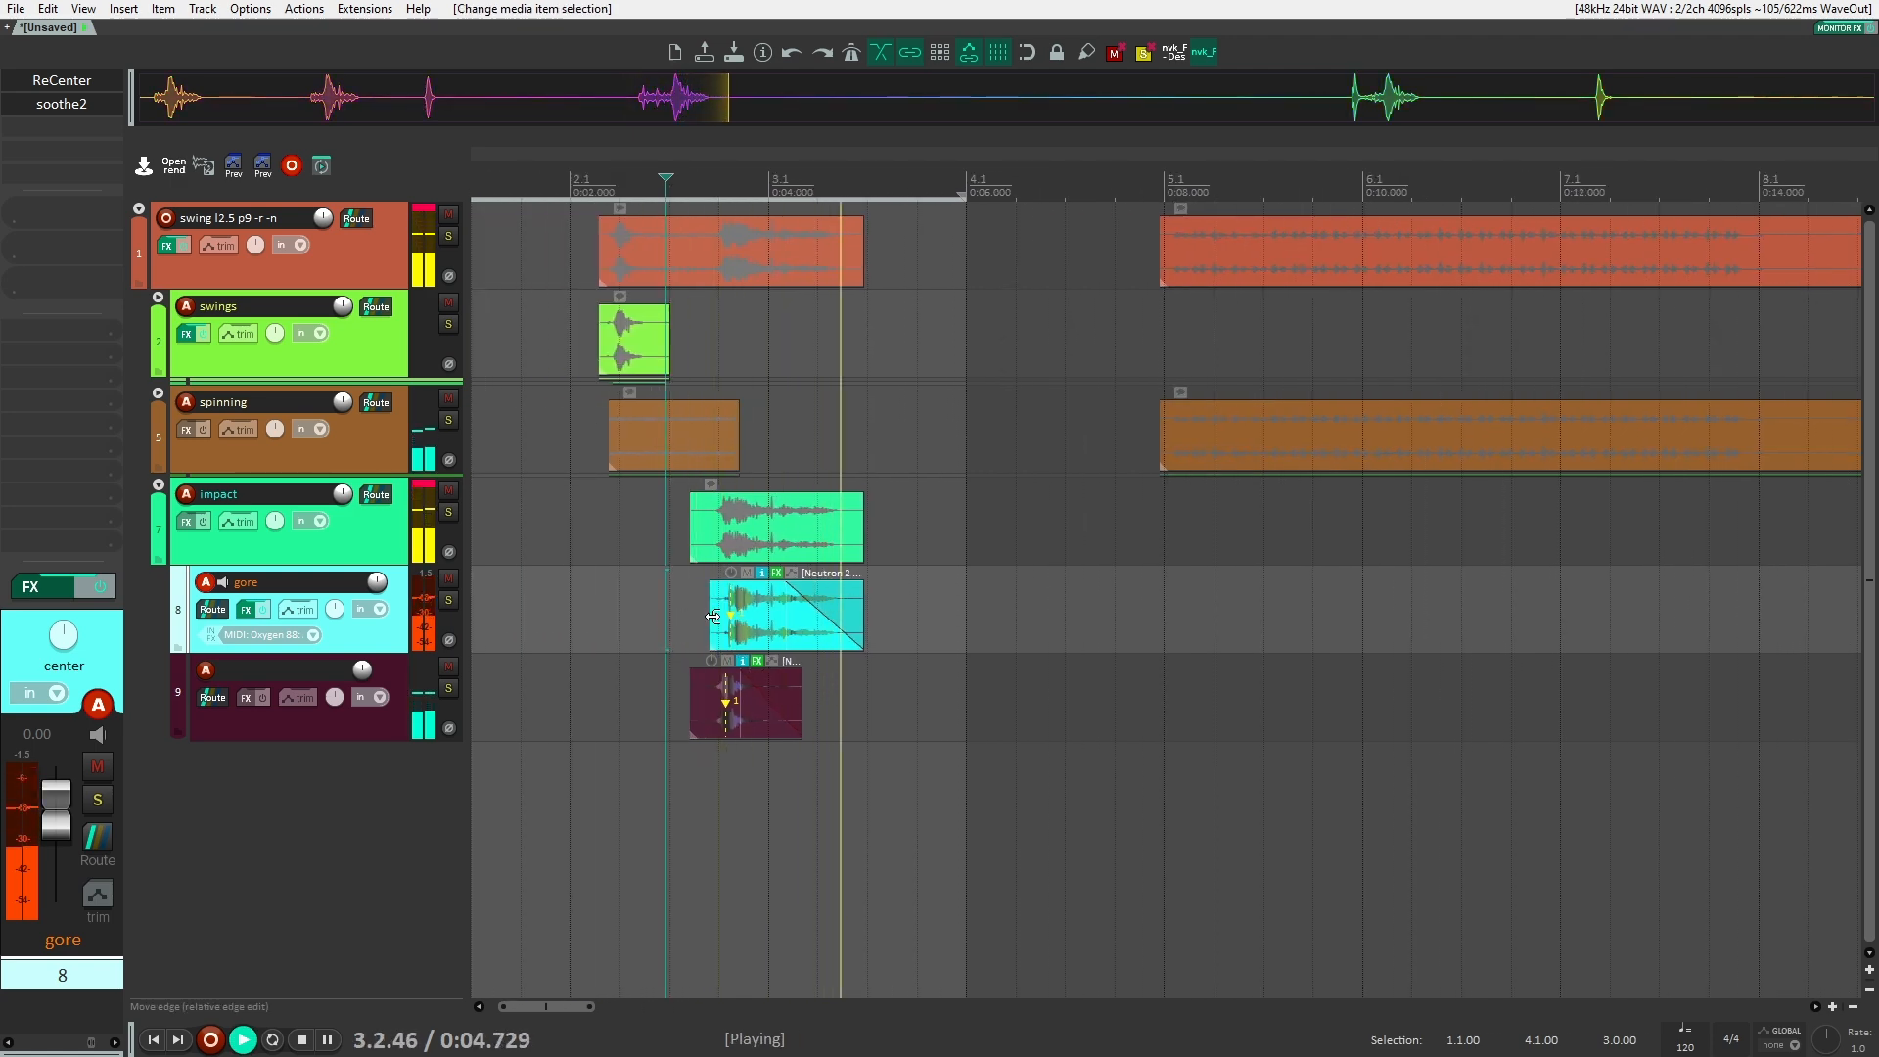
key(space)
key(space)
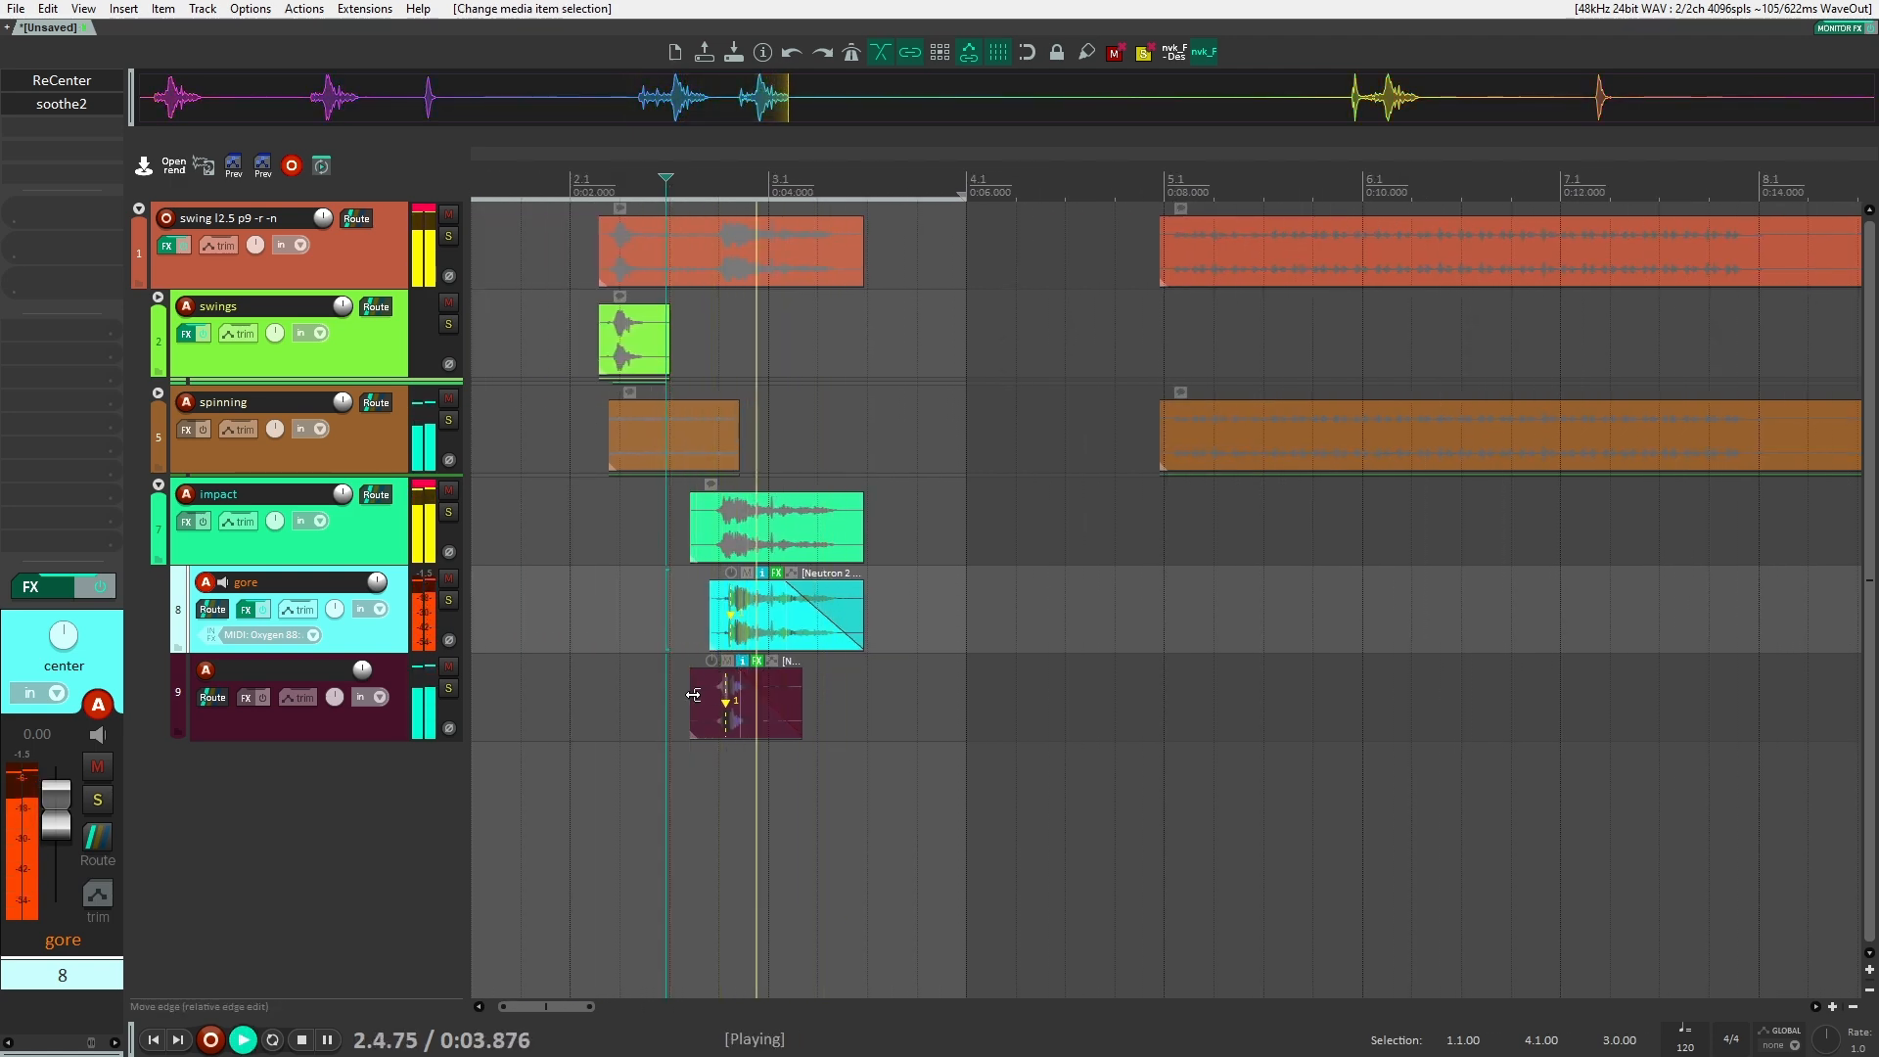
key(space)
Add soothe2 to the shield hit item with the low cut at 20 Hz and band 3 at 216 Hz with 10.0 dB sensitivity.
click(709, 667)
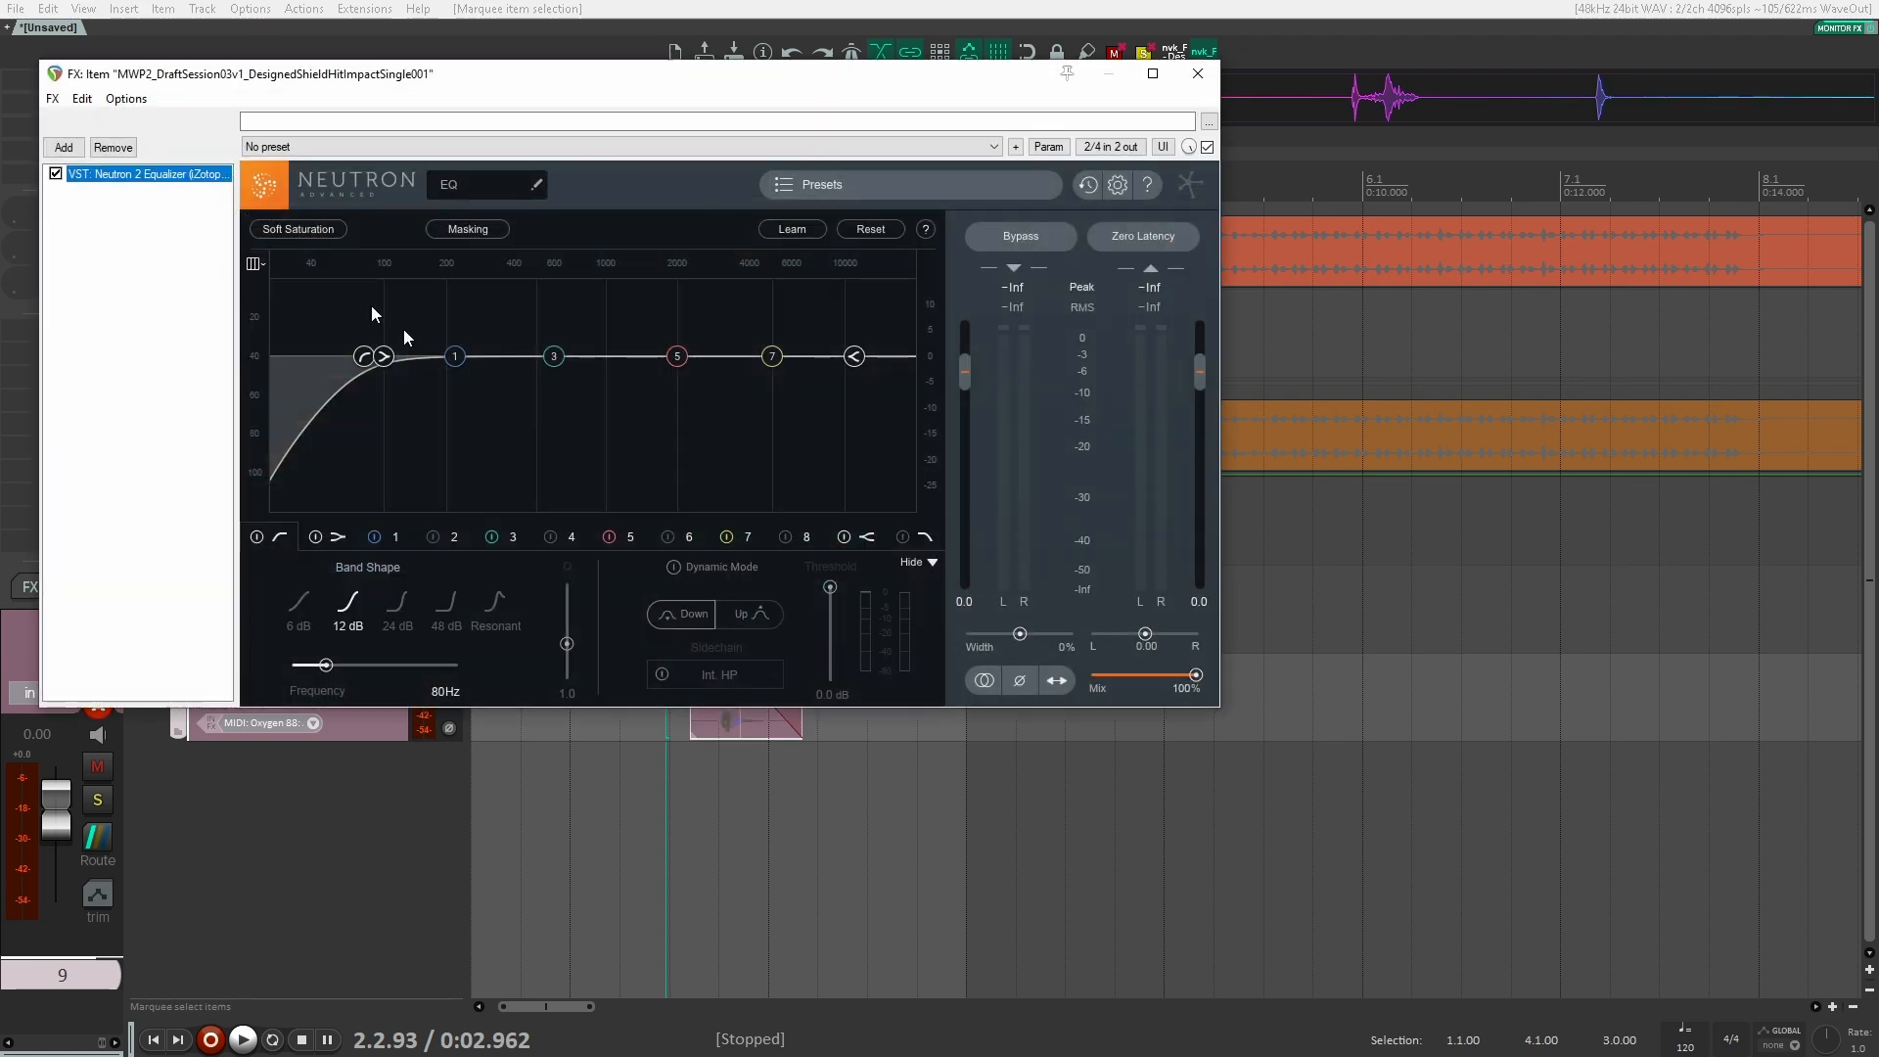
click(64, 147)
key(Down)
key(Return)
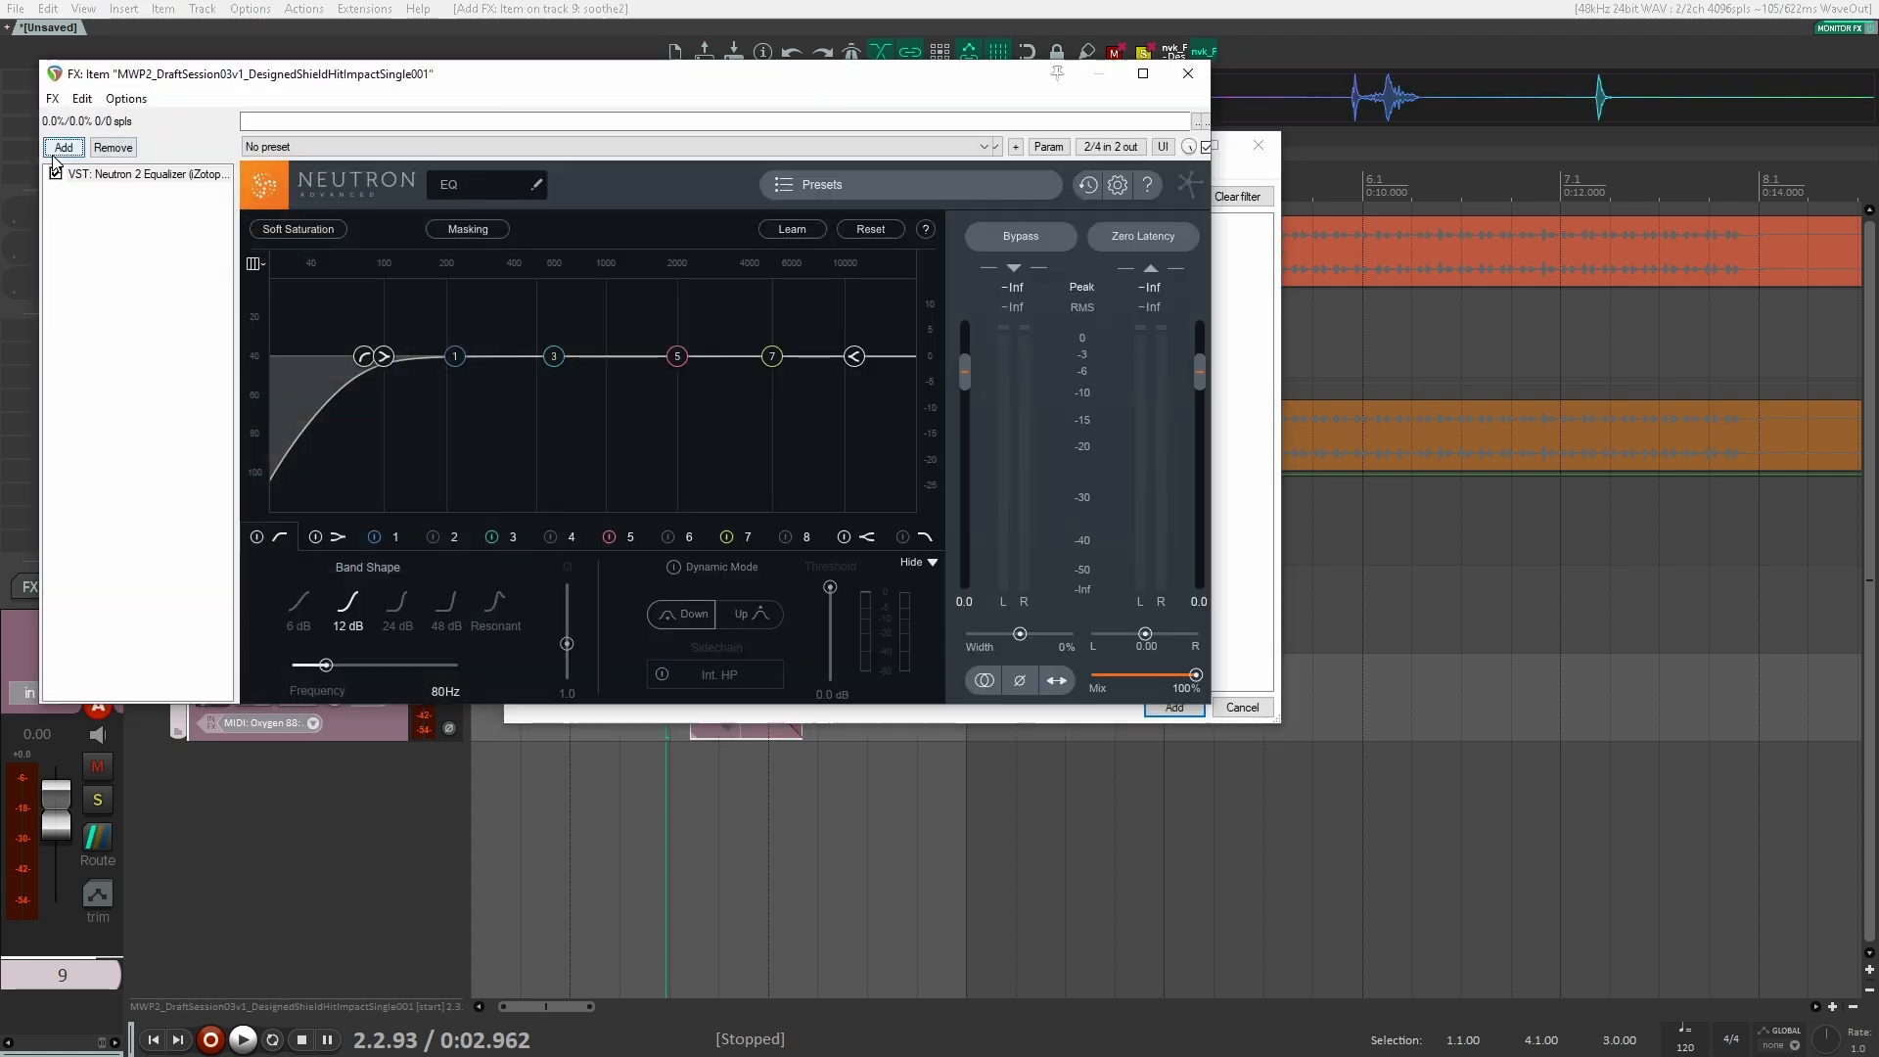
drag(692, 428, 521, 428)
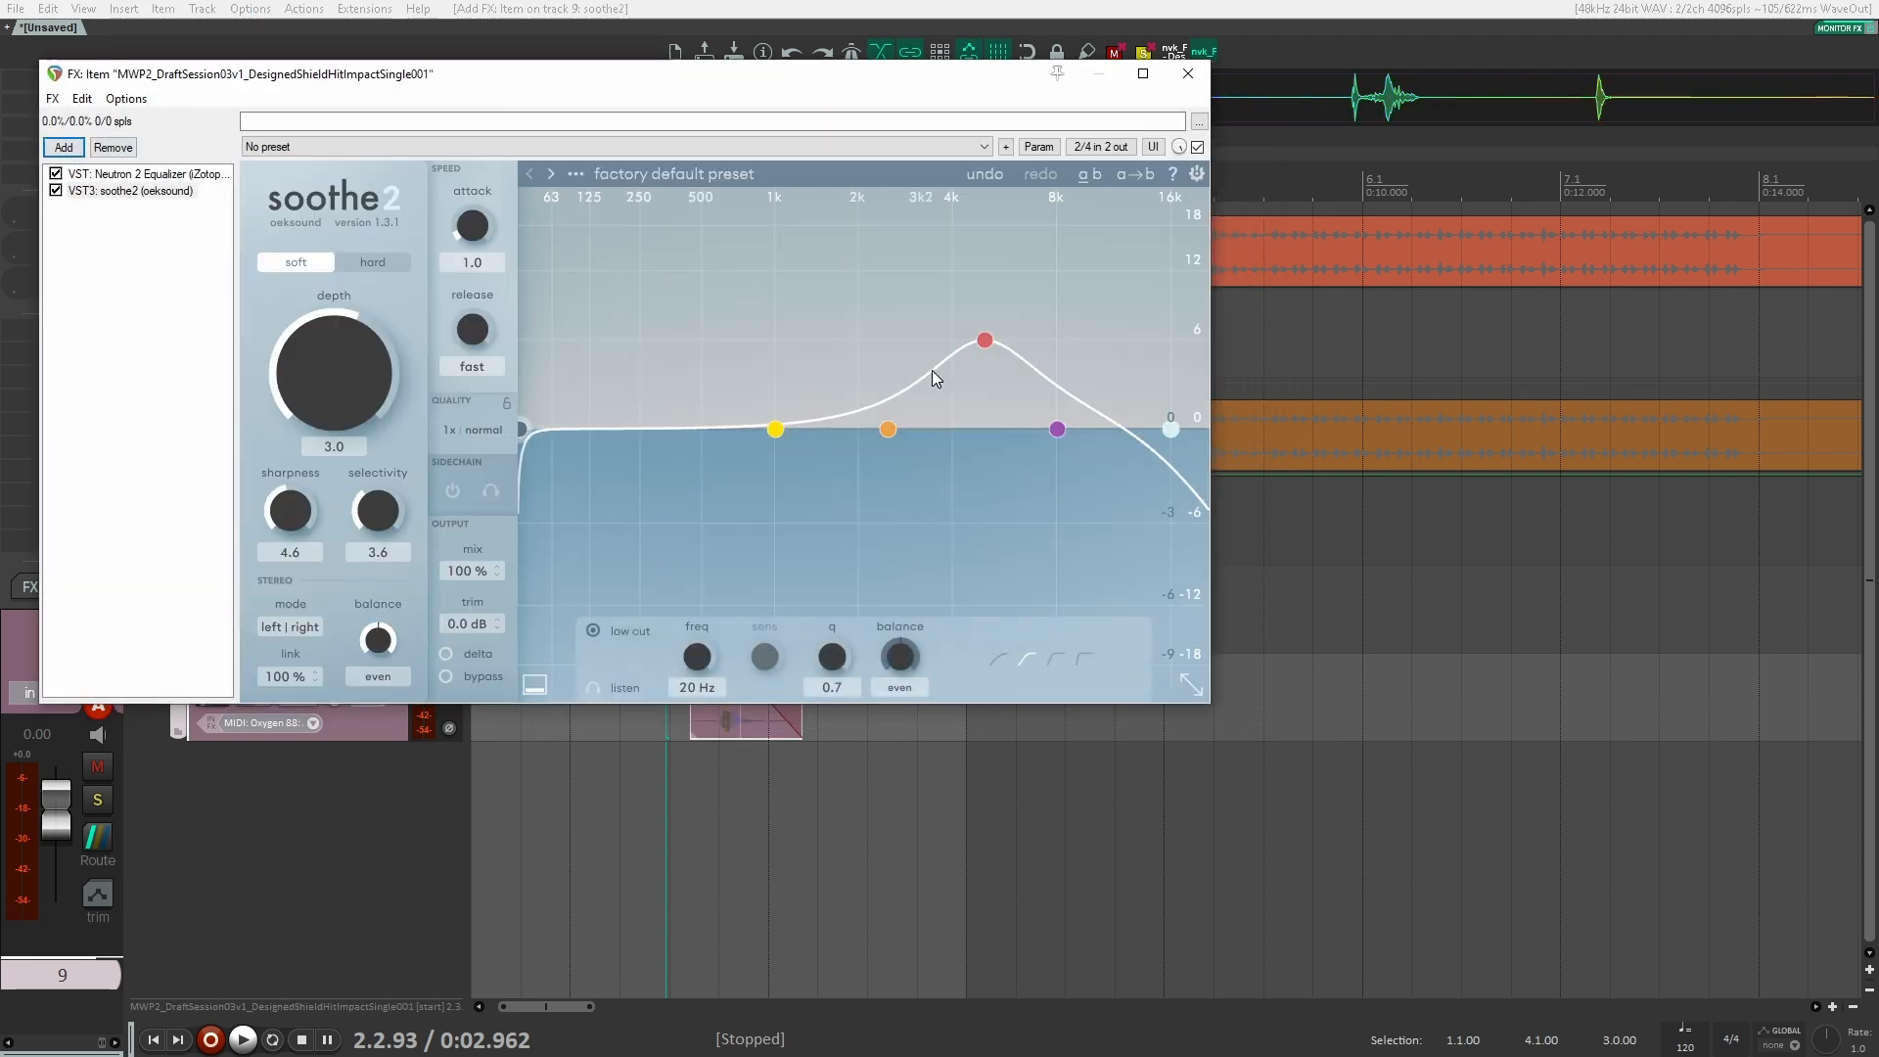
drag(988, 340, 619, 296)
key(space)
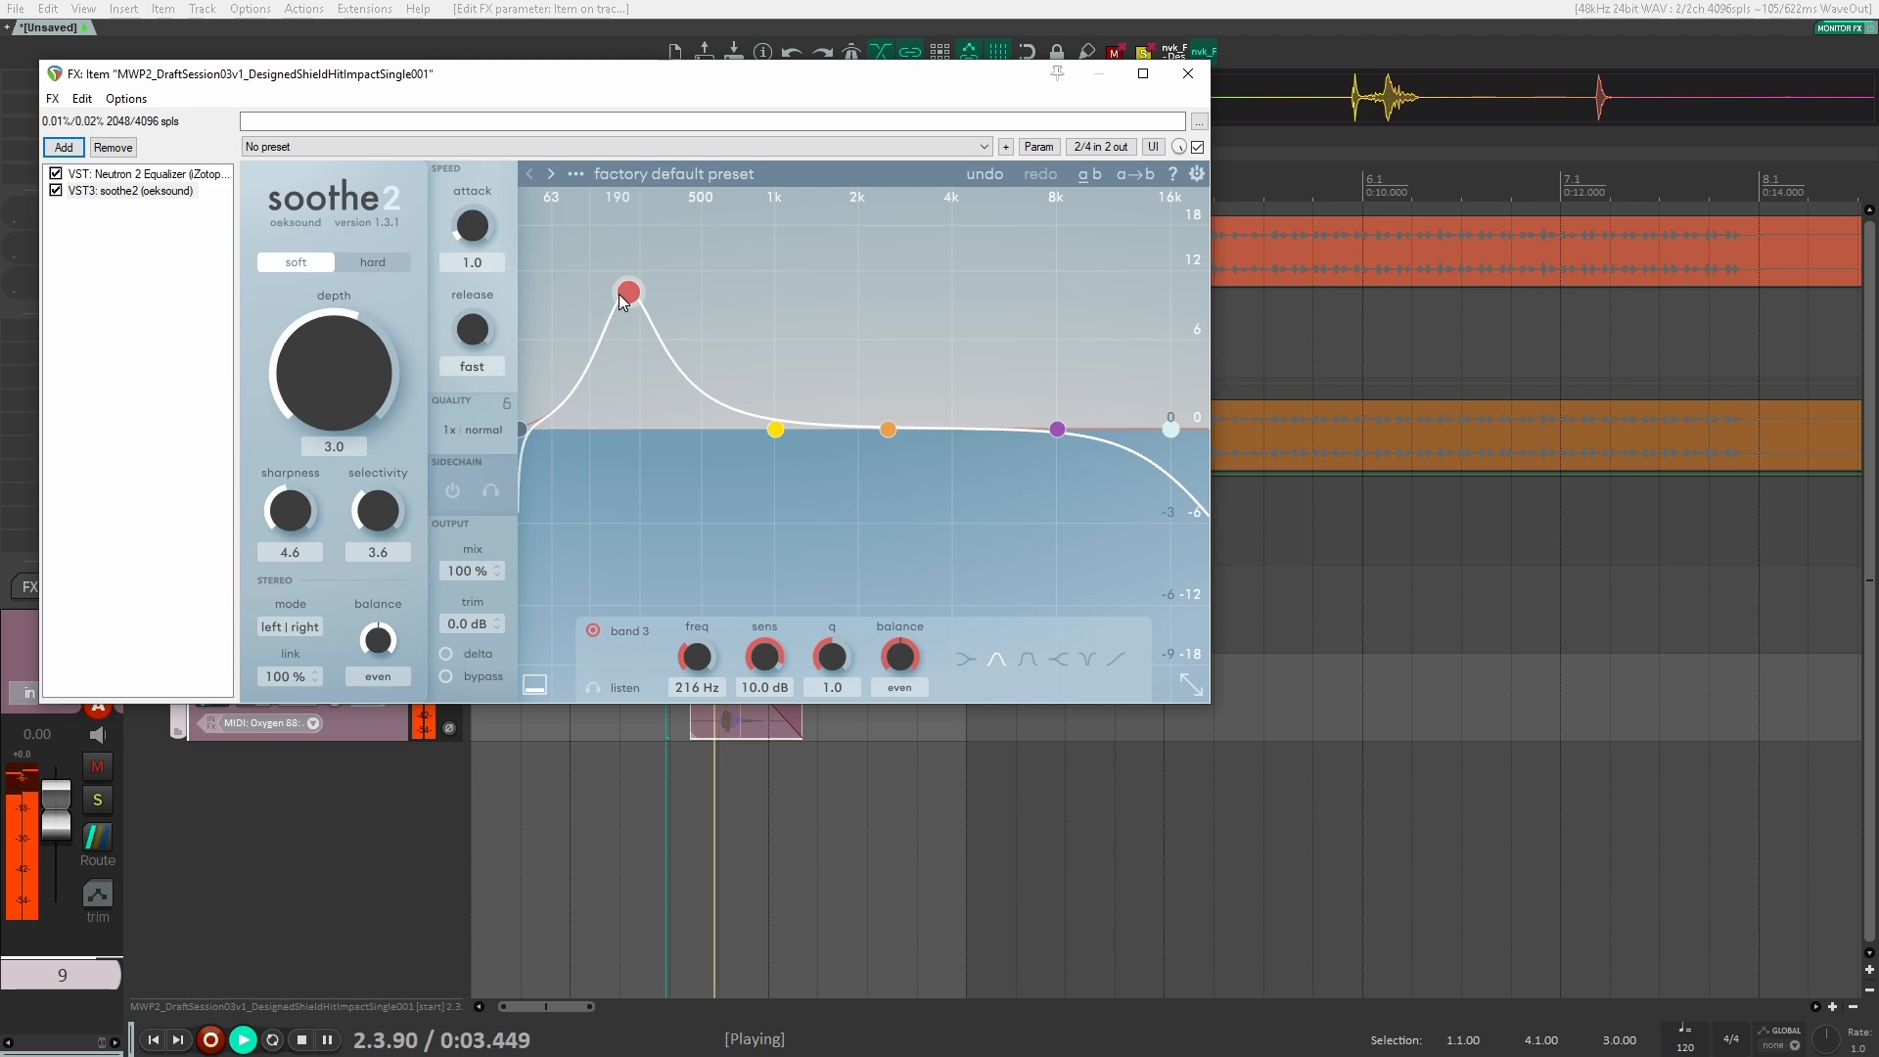
key(space)
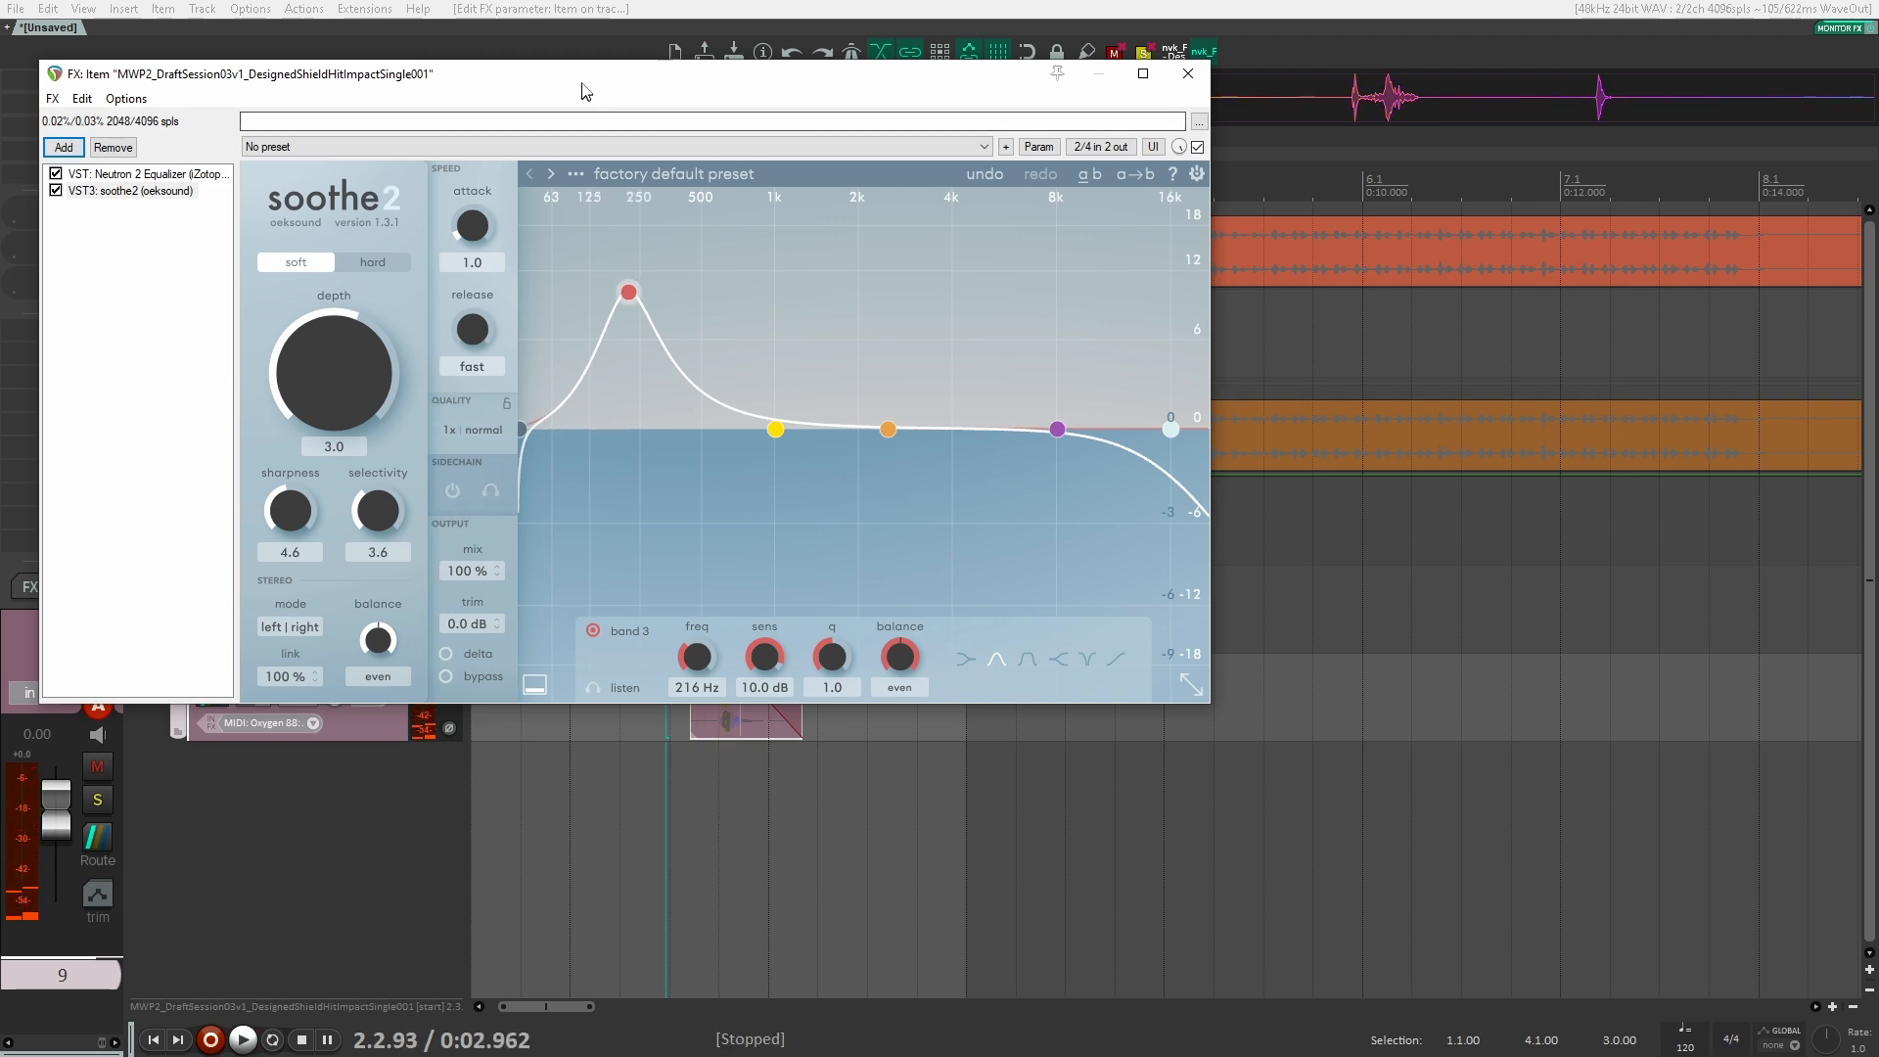
Audition the shield hit item through soothe2 soloed, close its effects, and play it with the other layers.
drag(581, 91, 1066, 132)
click(448, 688)
key(space)
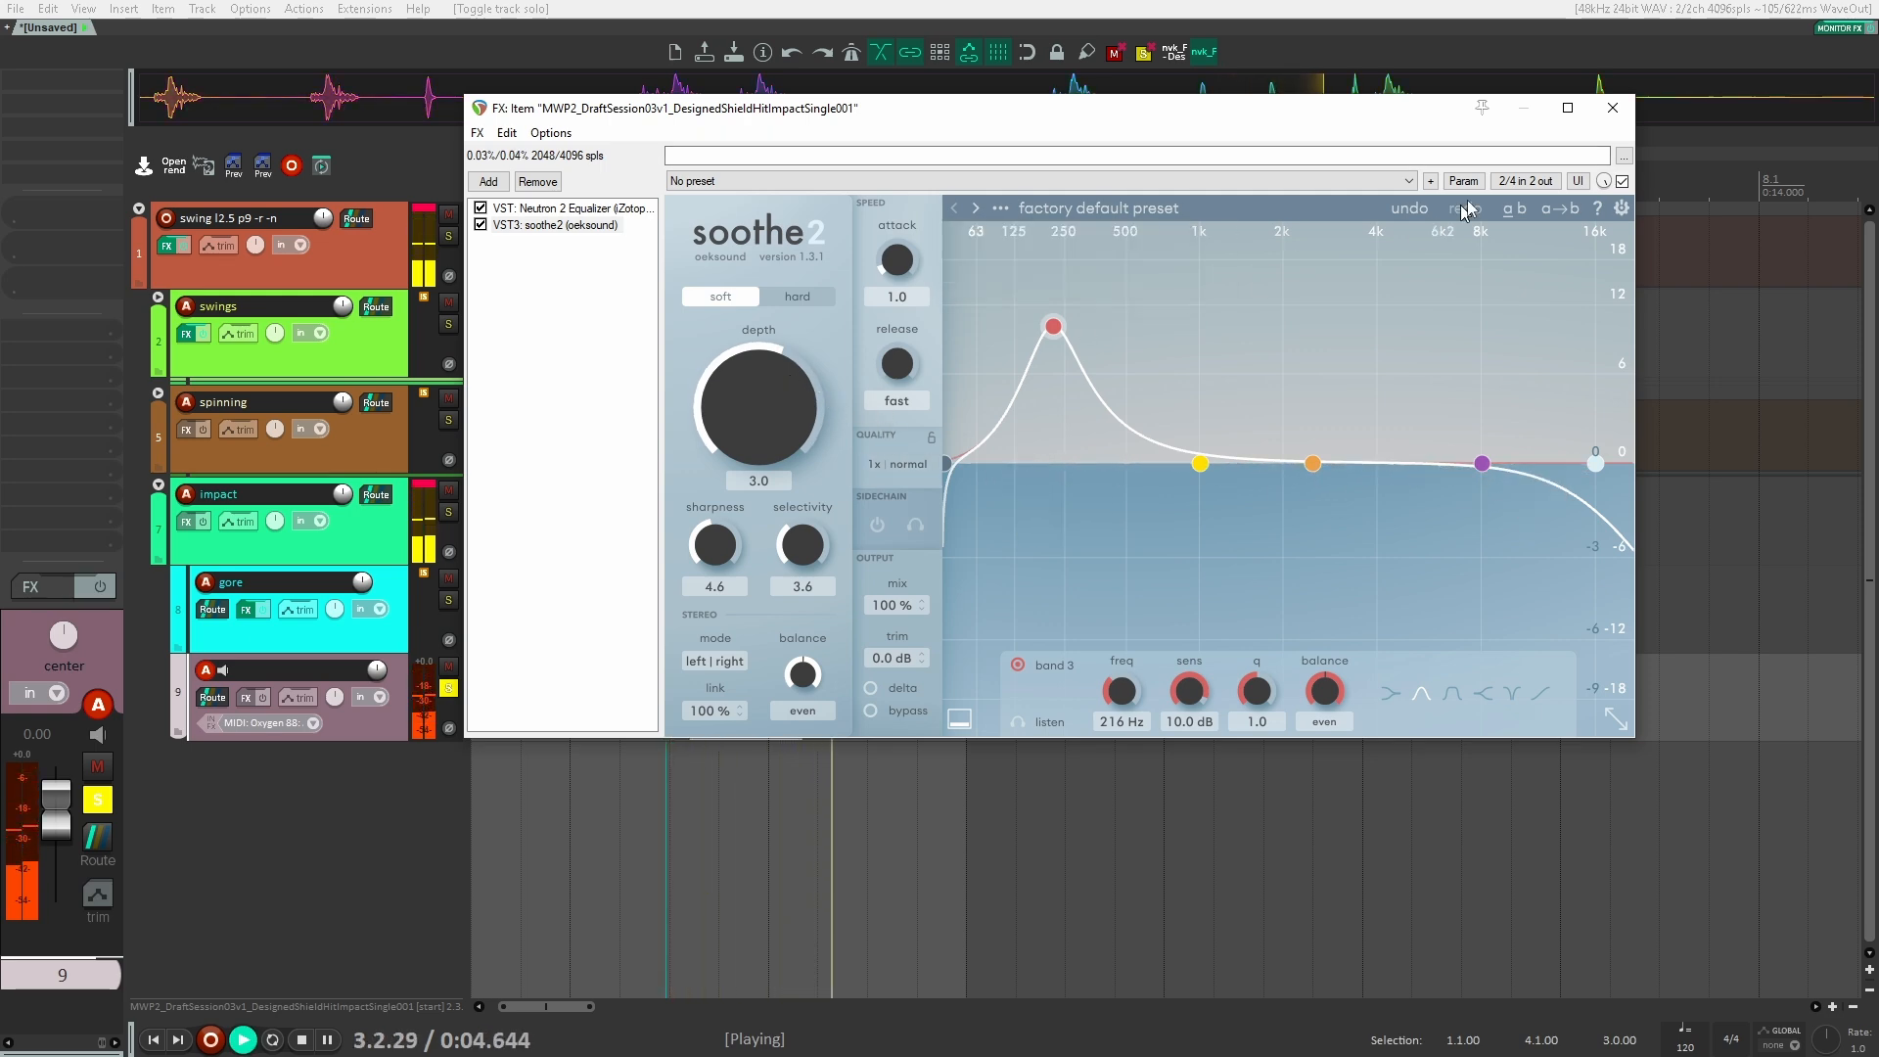
key(space)
click(1612, 107)
key(space)
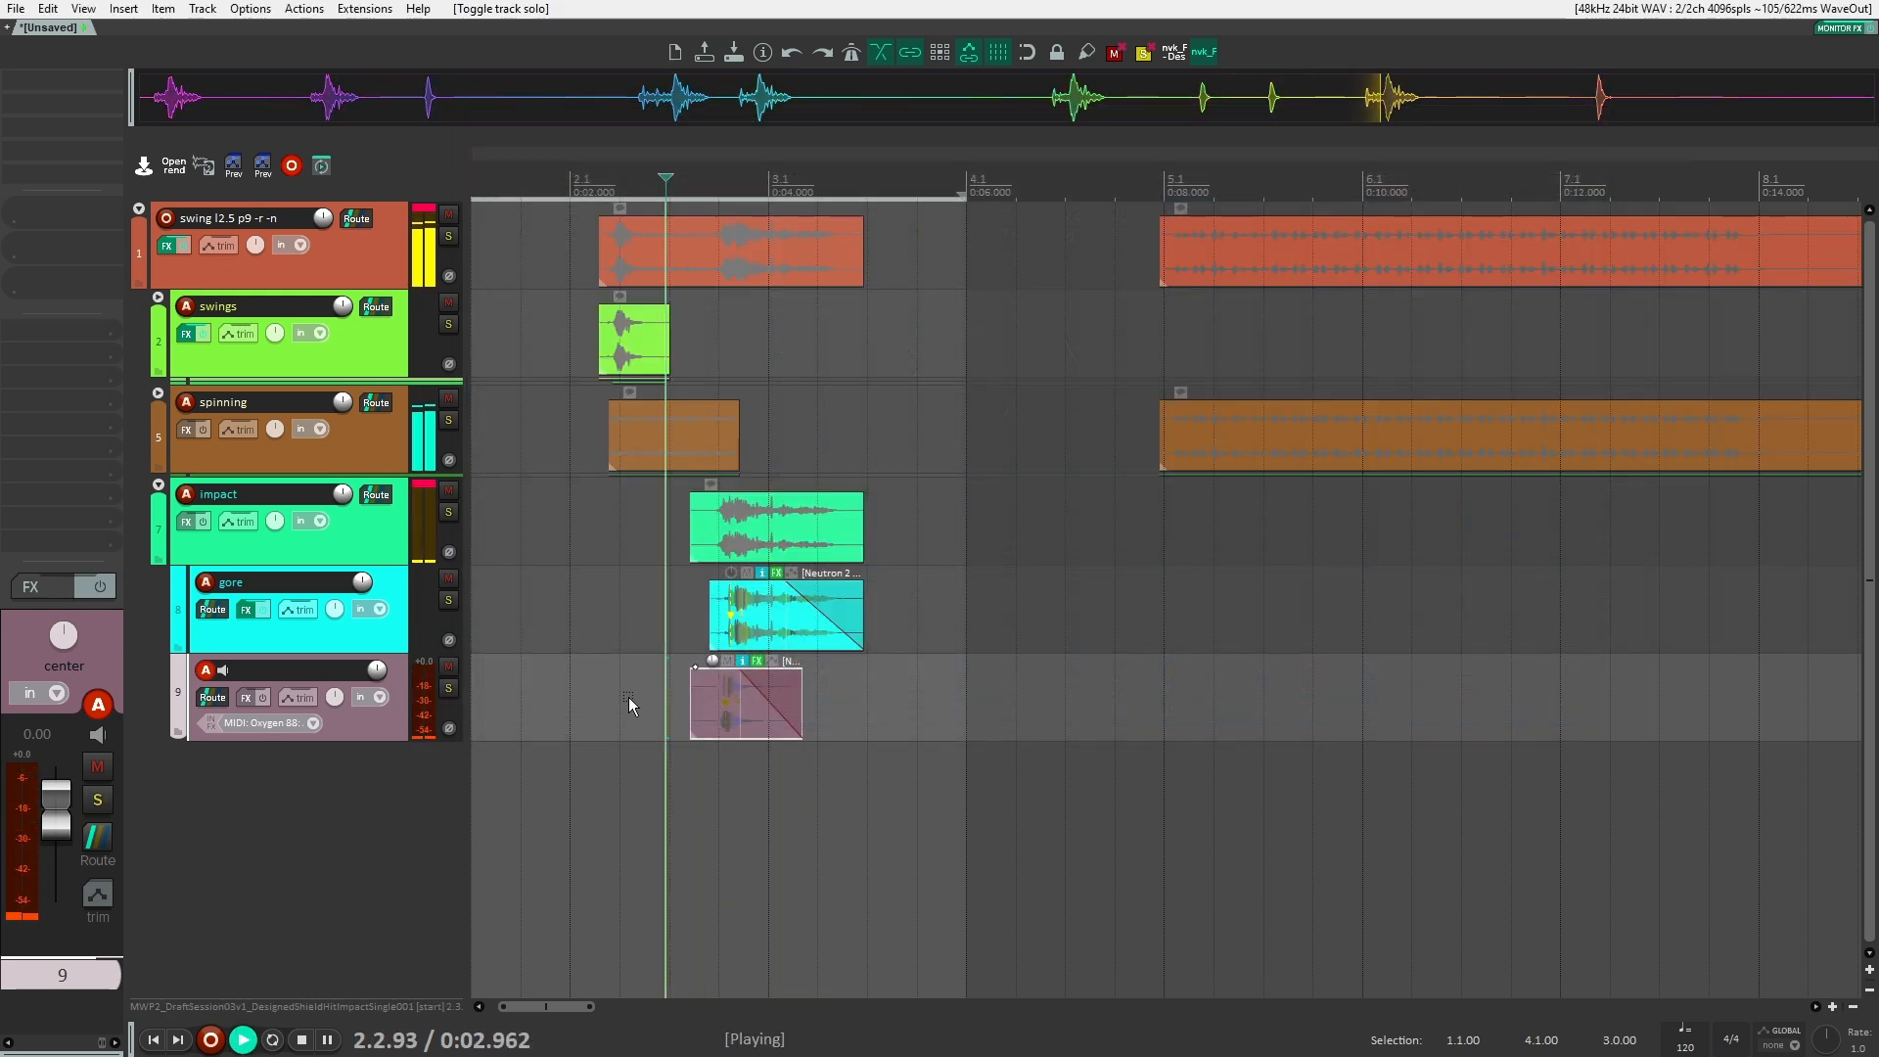
key(space)
Raise the gore item's playback rate to 1.067 and nudge the item against the shield hit impact during playback.
click(733, 620)
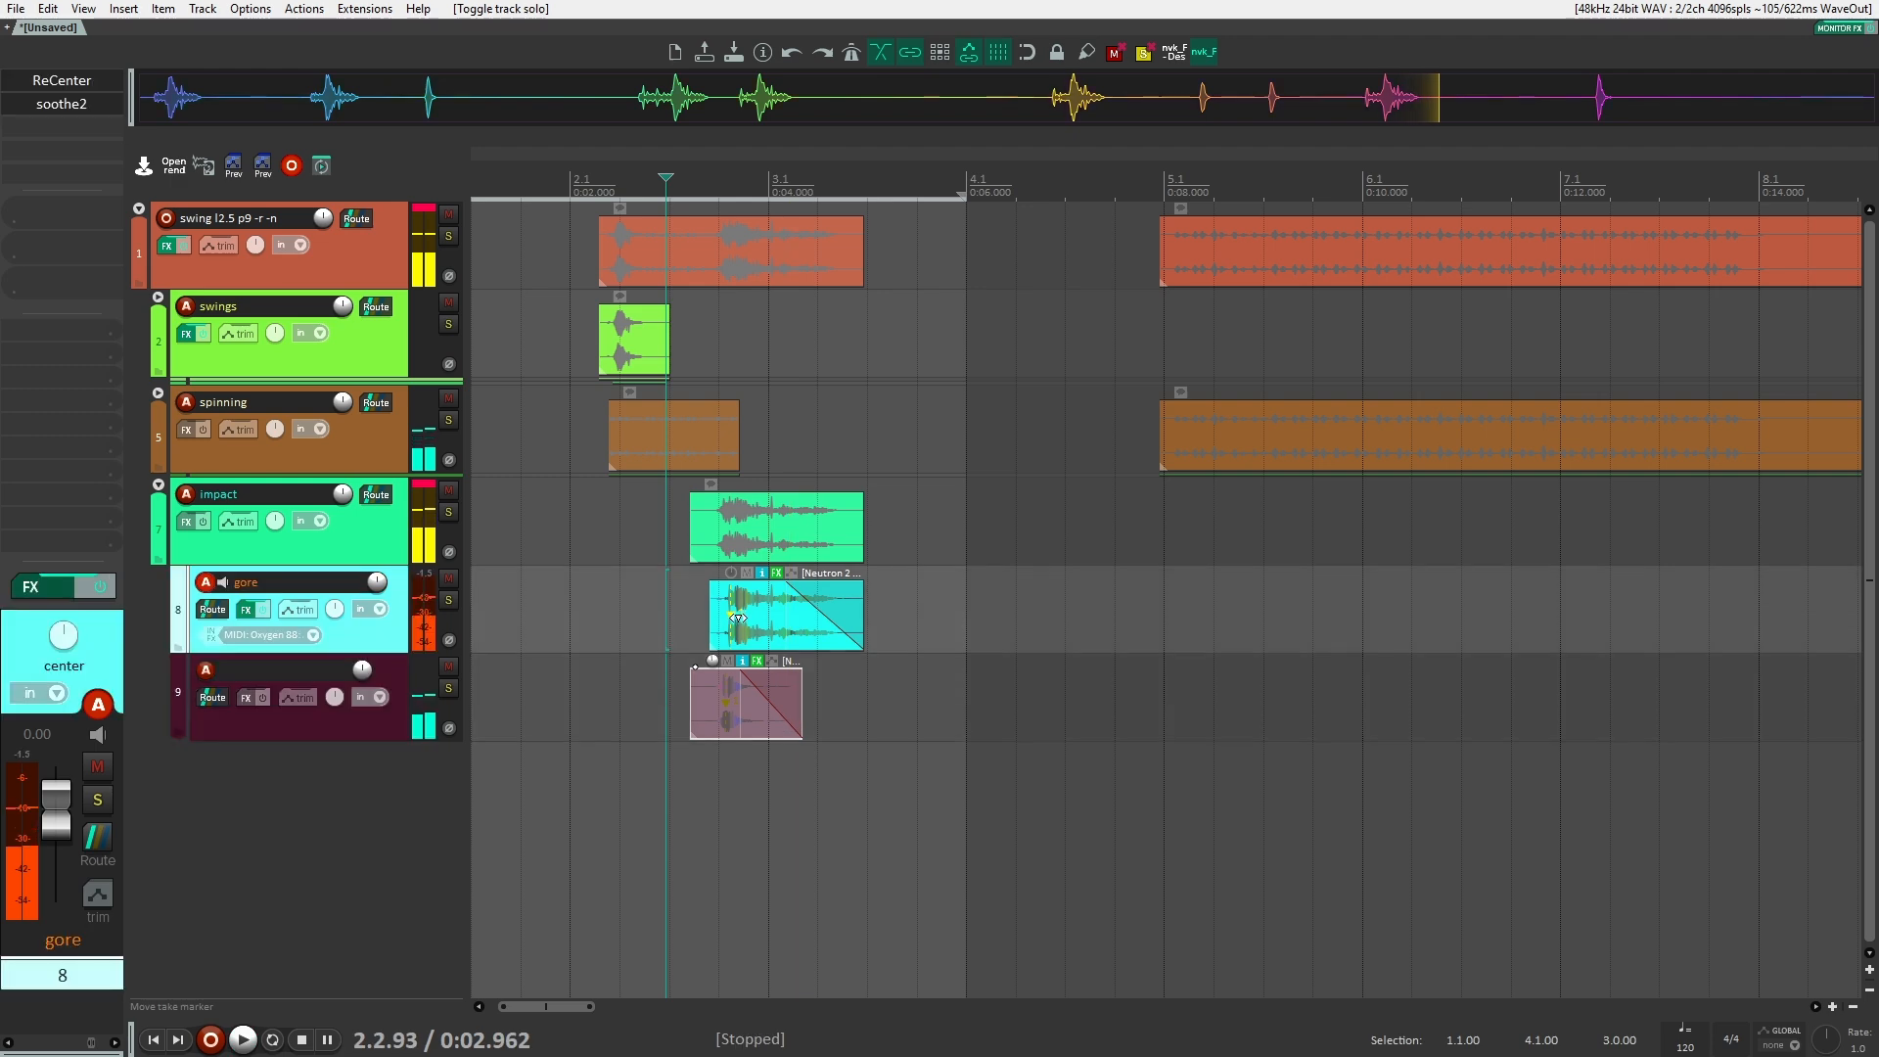
click(749, 615)
key(space)
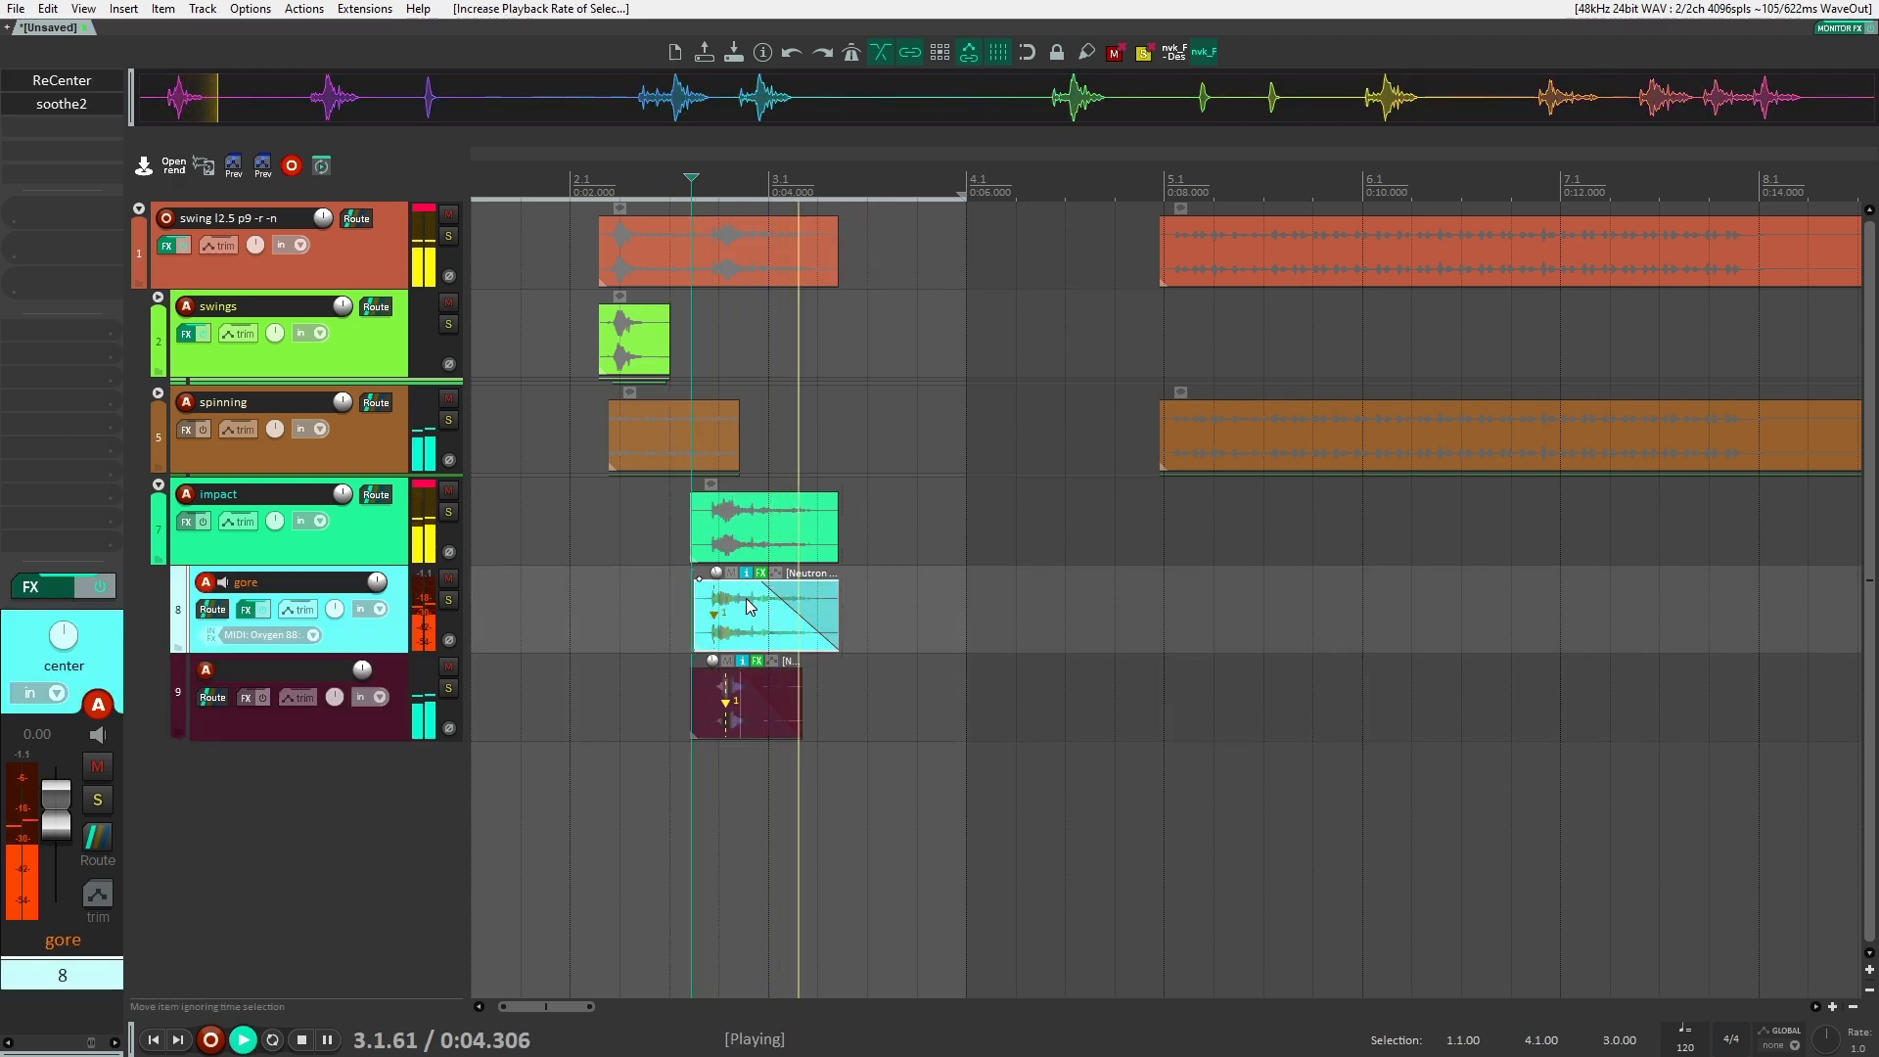
drag(760, 606, 763, 606)
key(space)
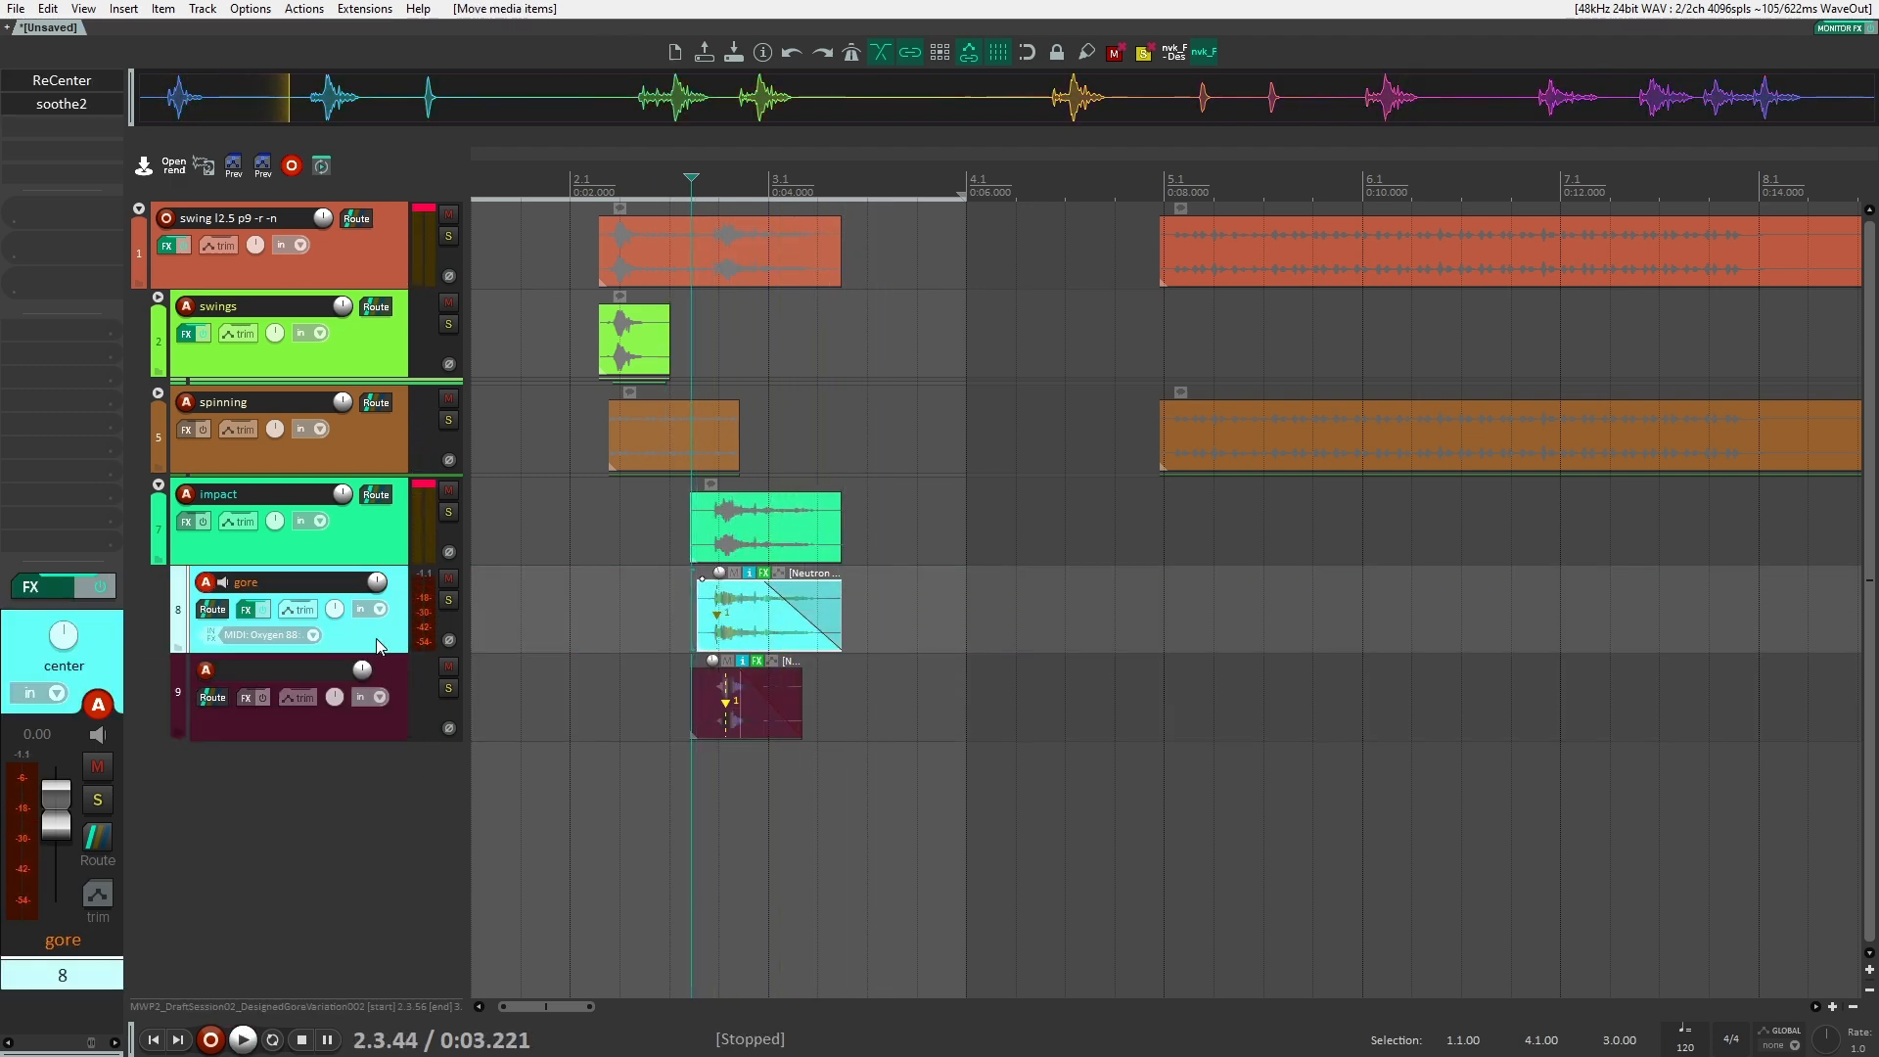
Name the shield hit track "impact" and duplicate the gore track without keeping its copied item.
double_click(315, 669)
text(impact)
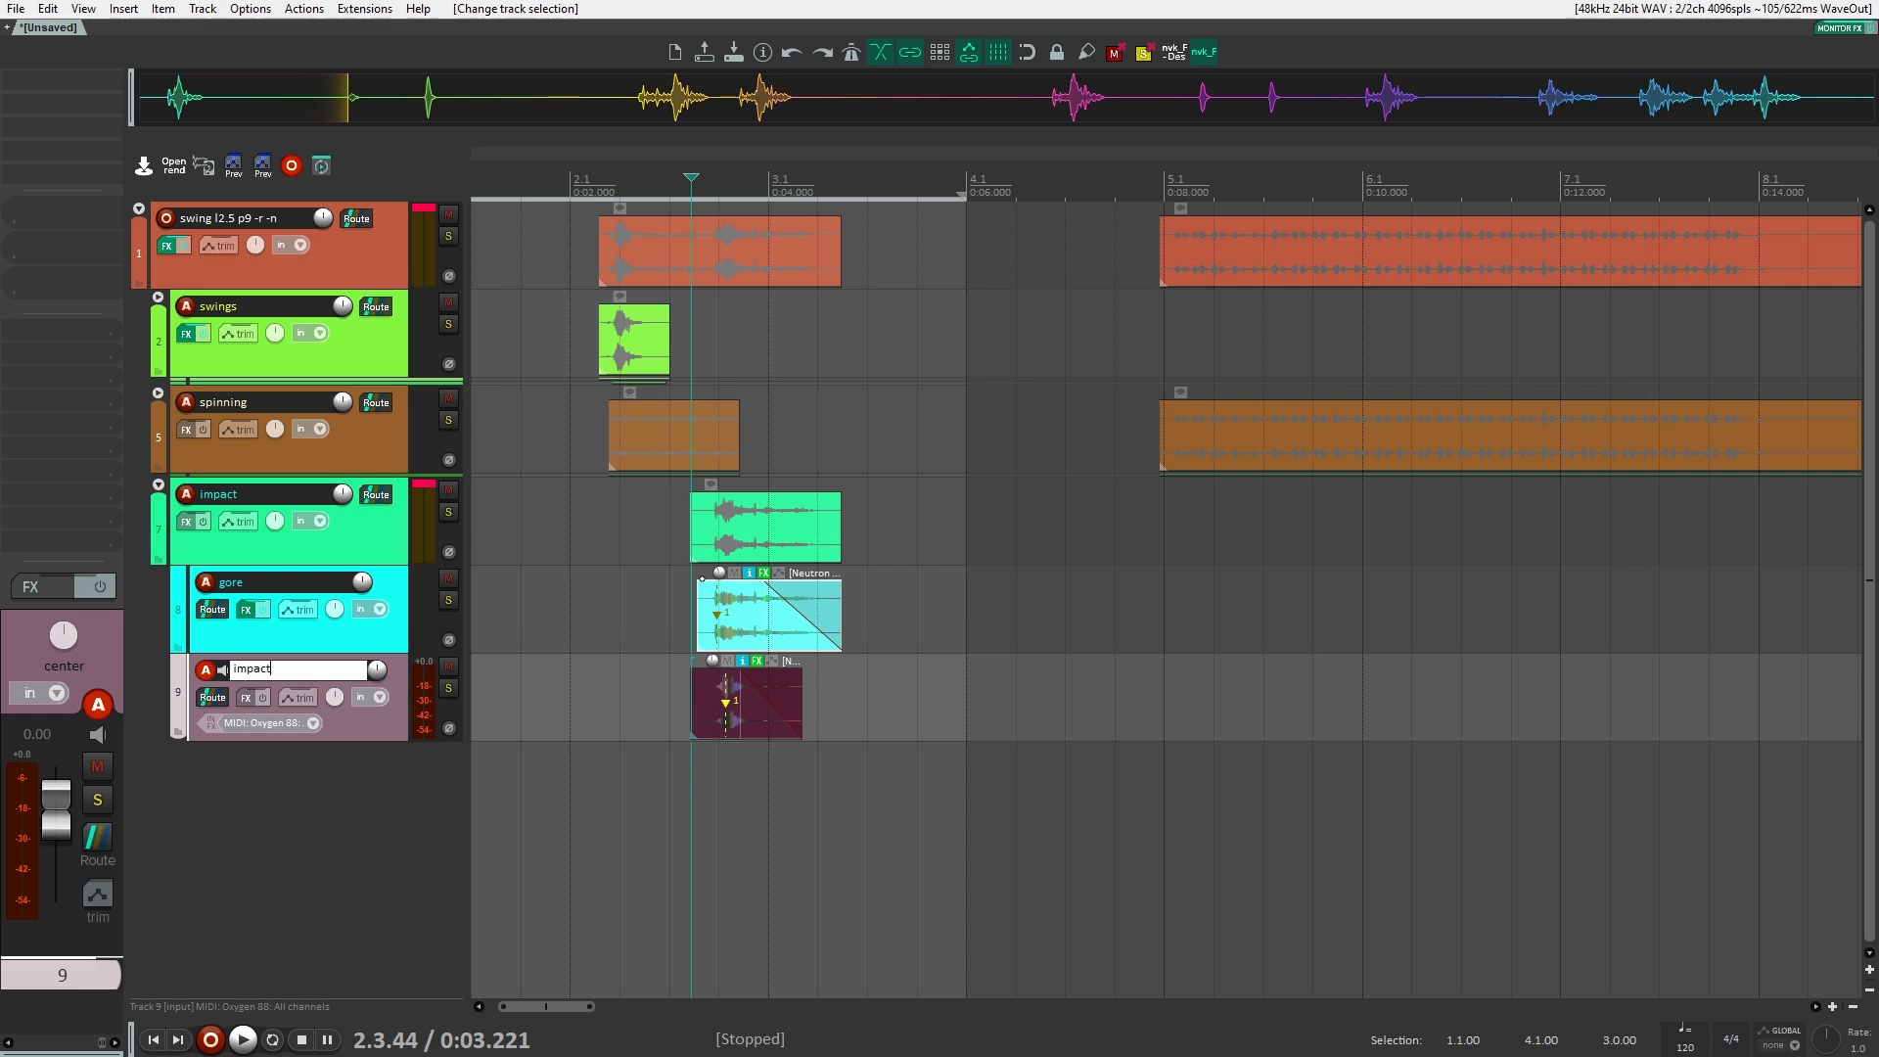
click(380, 642)
key(ctrl+d)
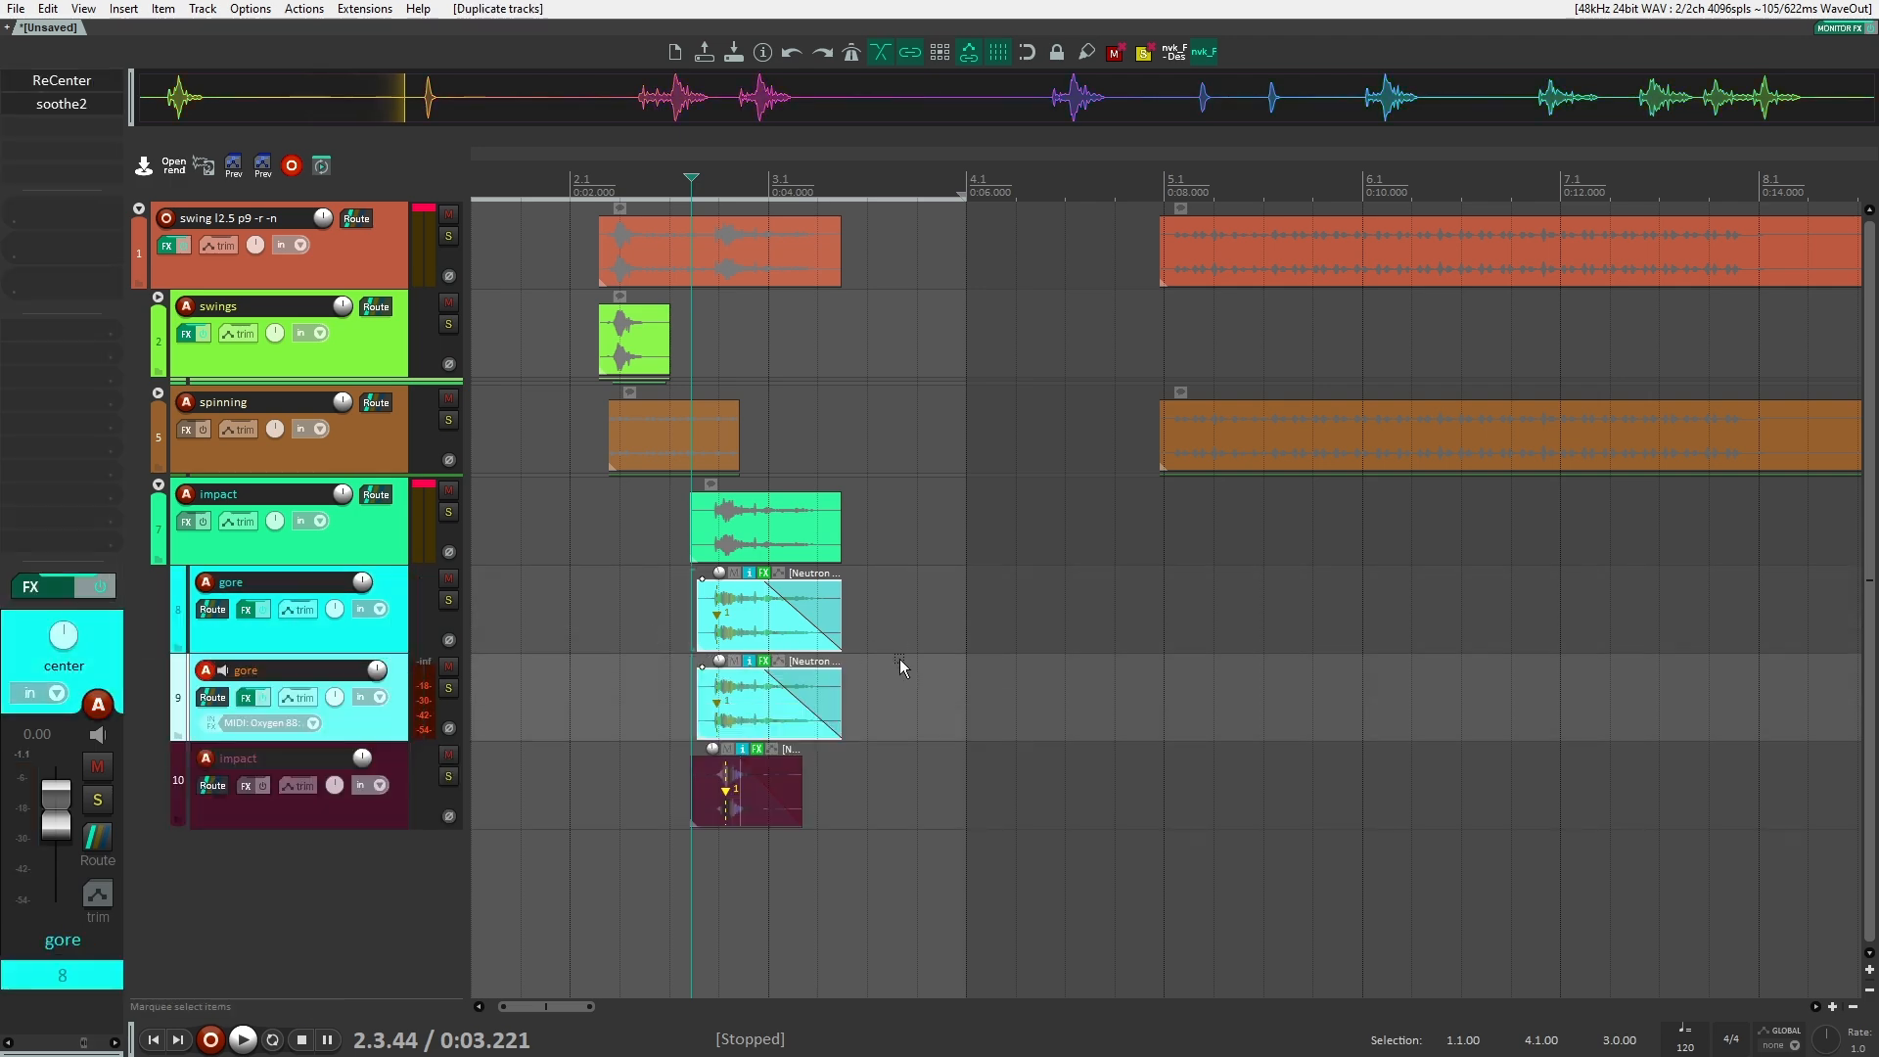
drag(900, 662, 749, 688)
key(Delete)
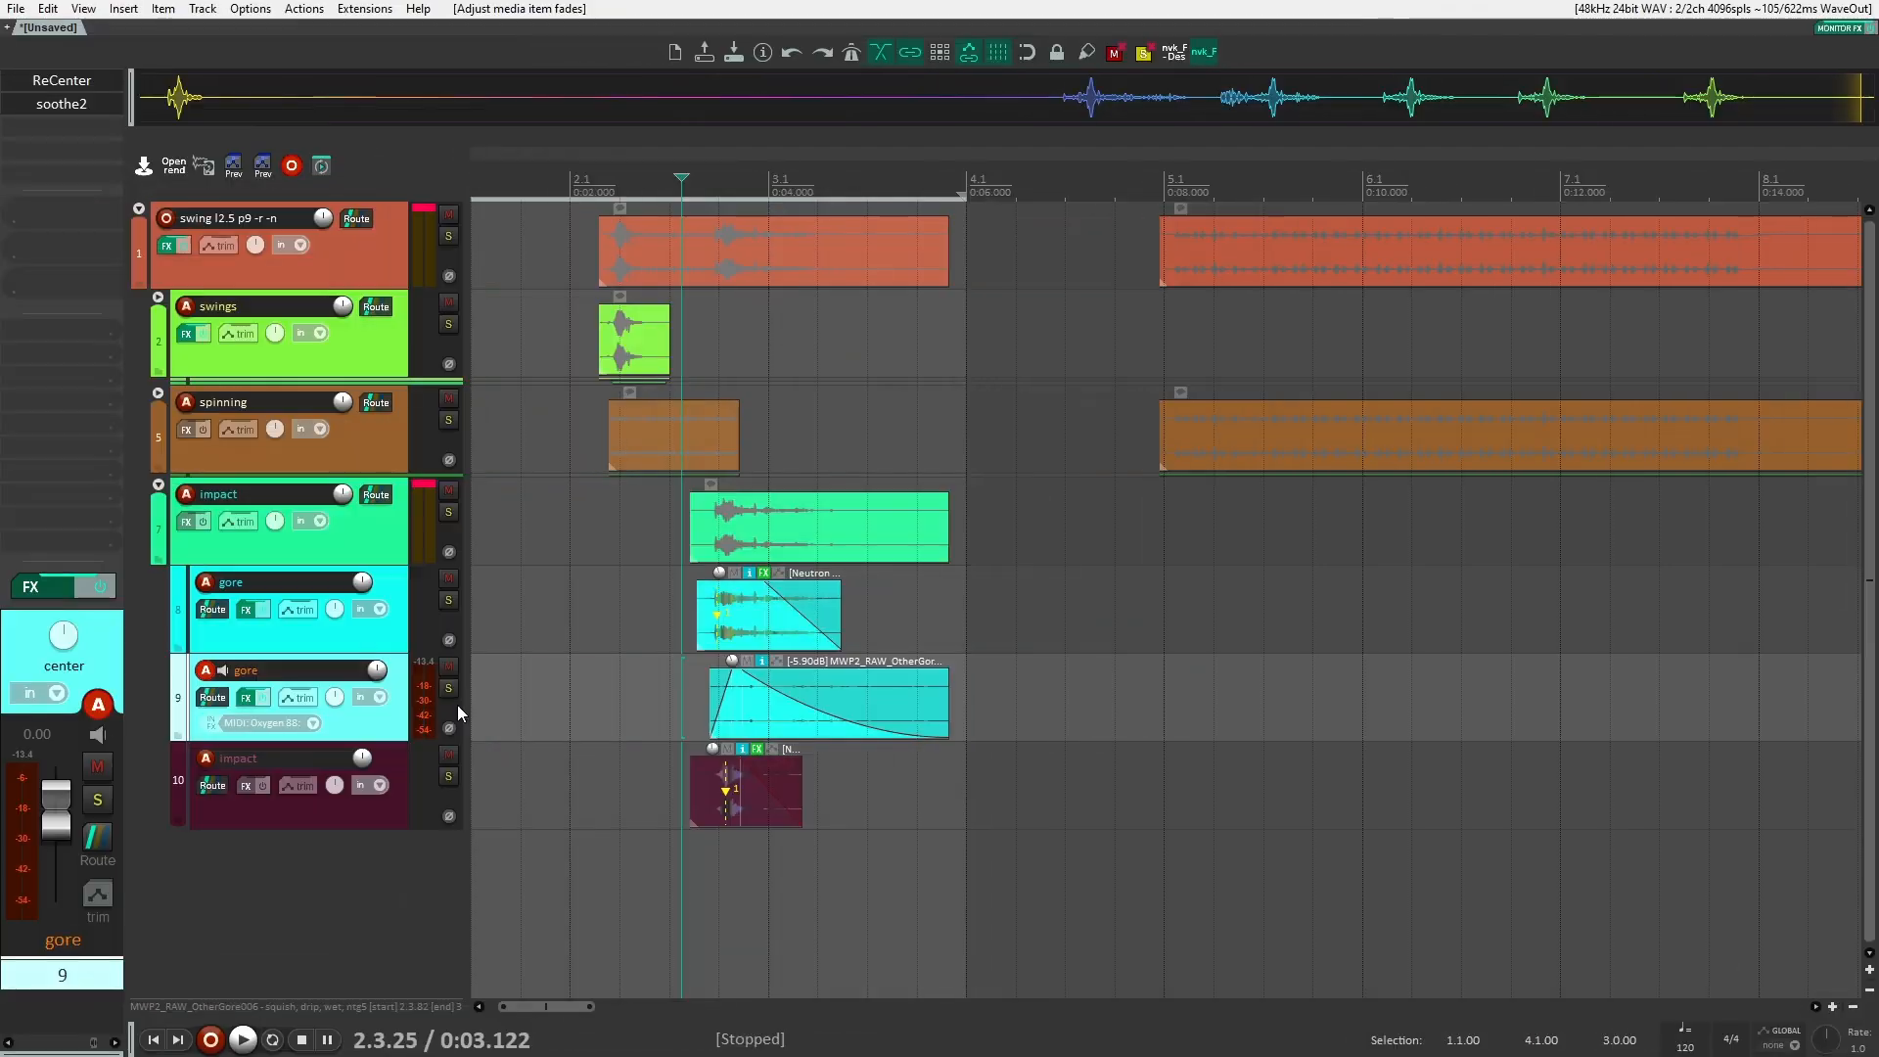
Audition the squish and drip gore layer with its track soloed, and unsolo the track.
click(455, 688)
scroll(538, 691, up, 5)
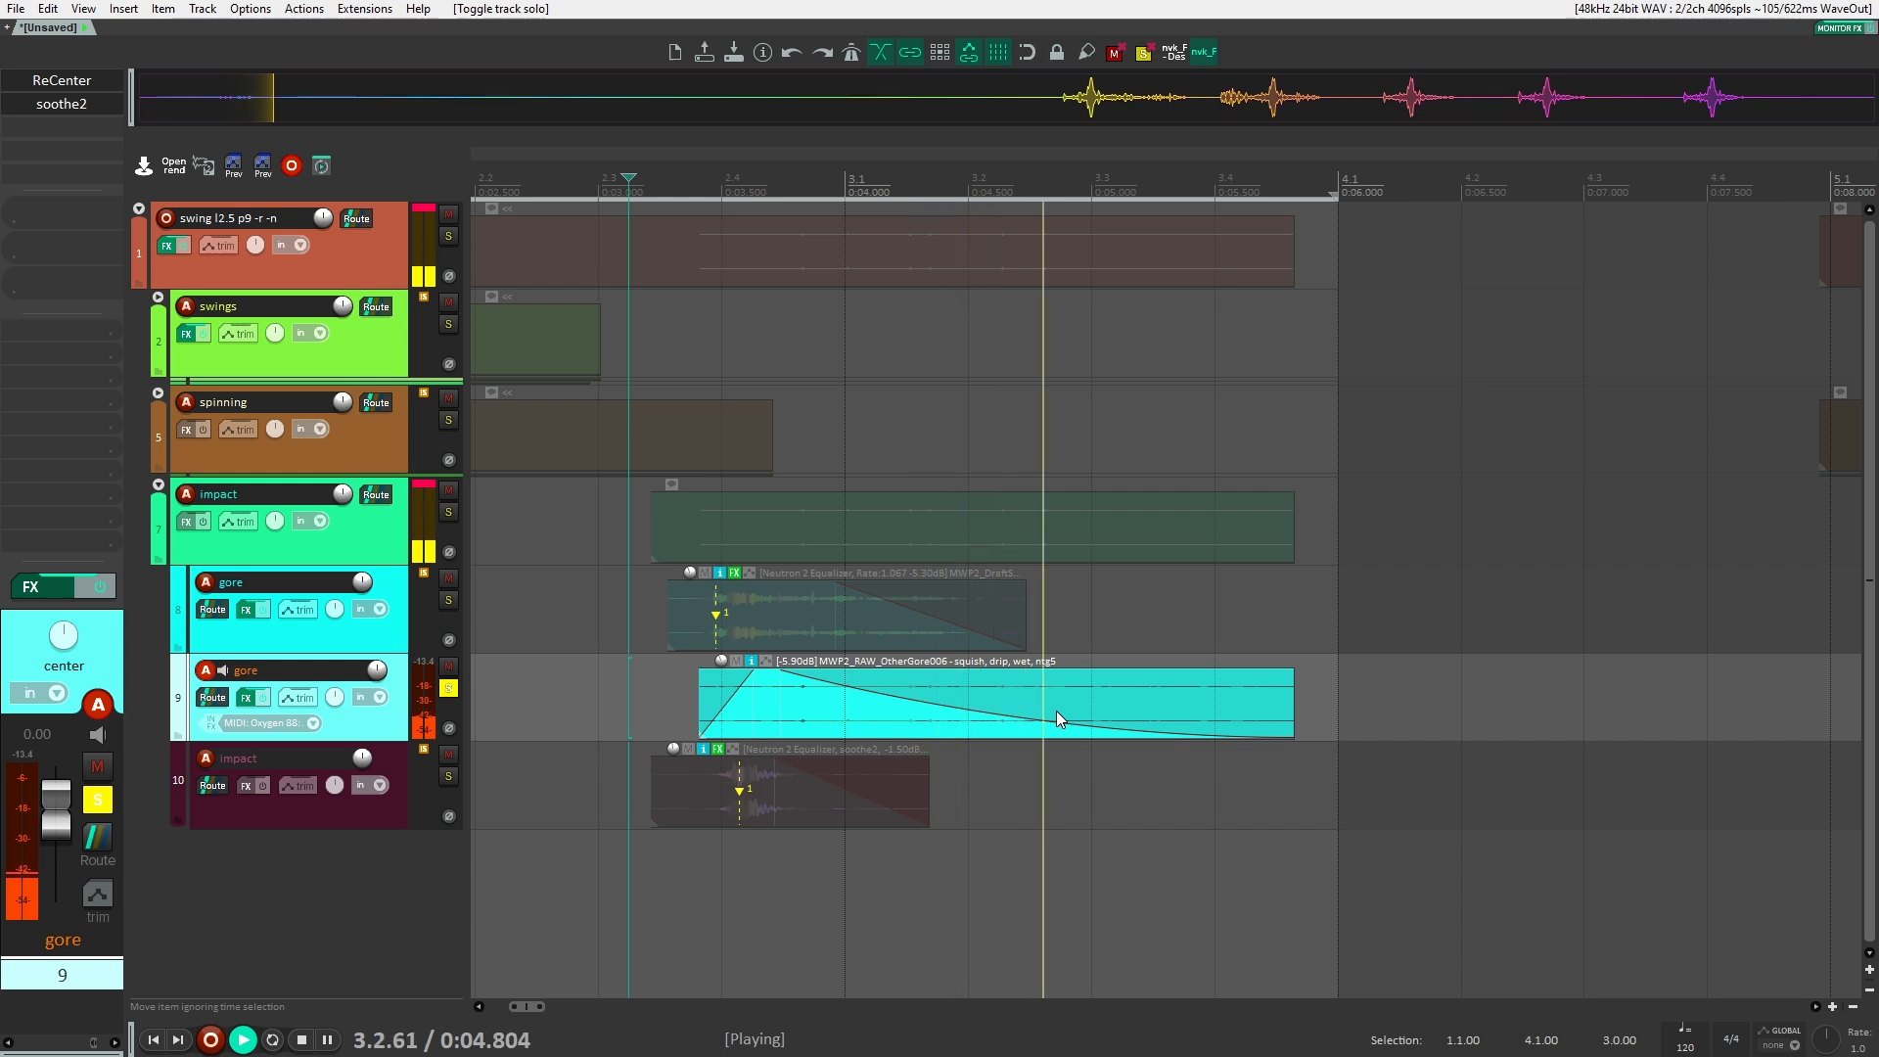
key(space)
key(space)
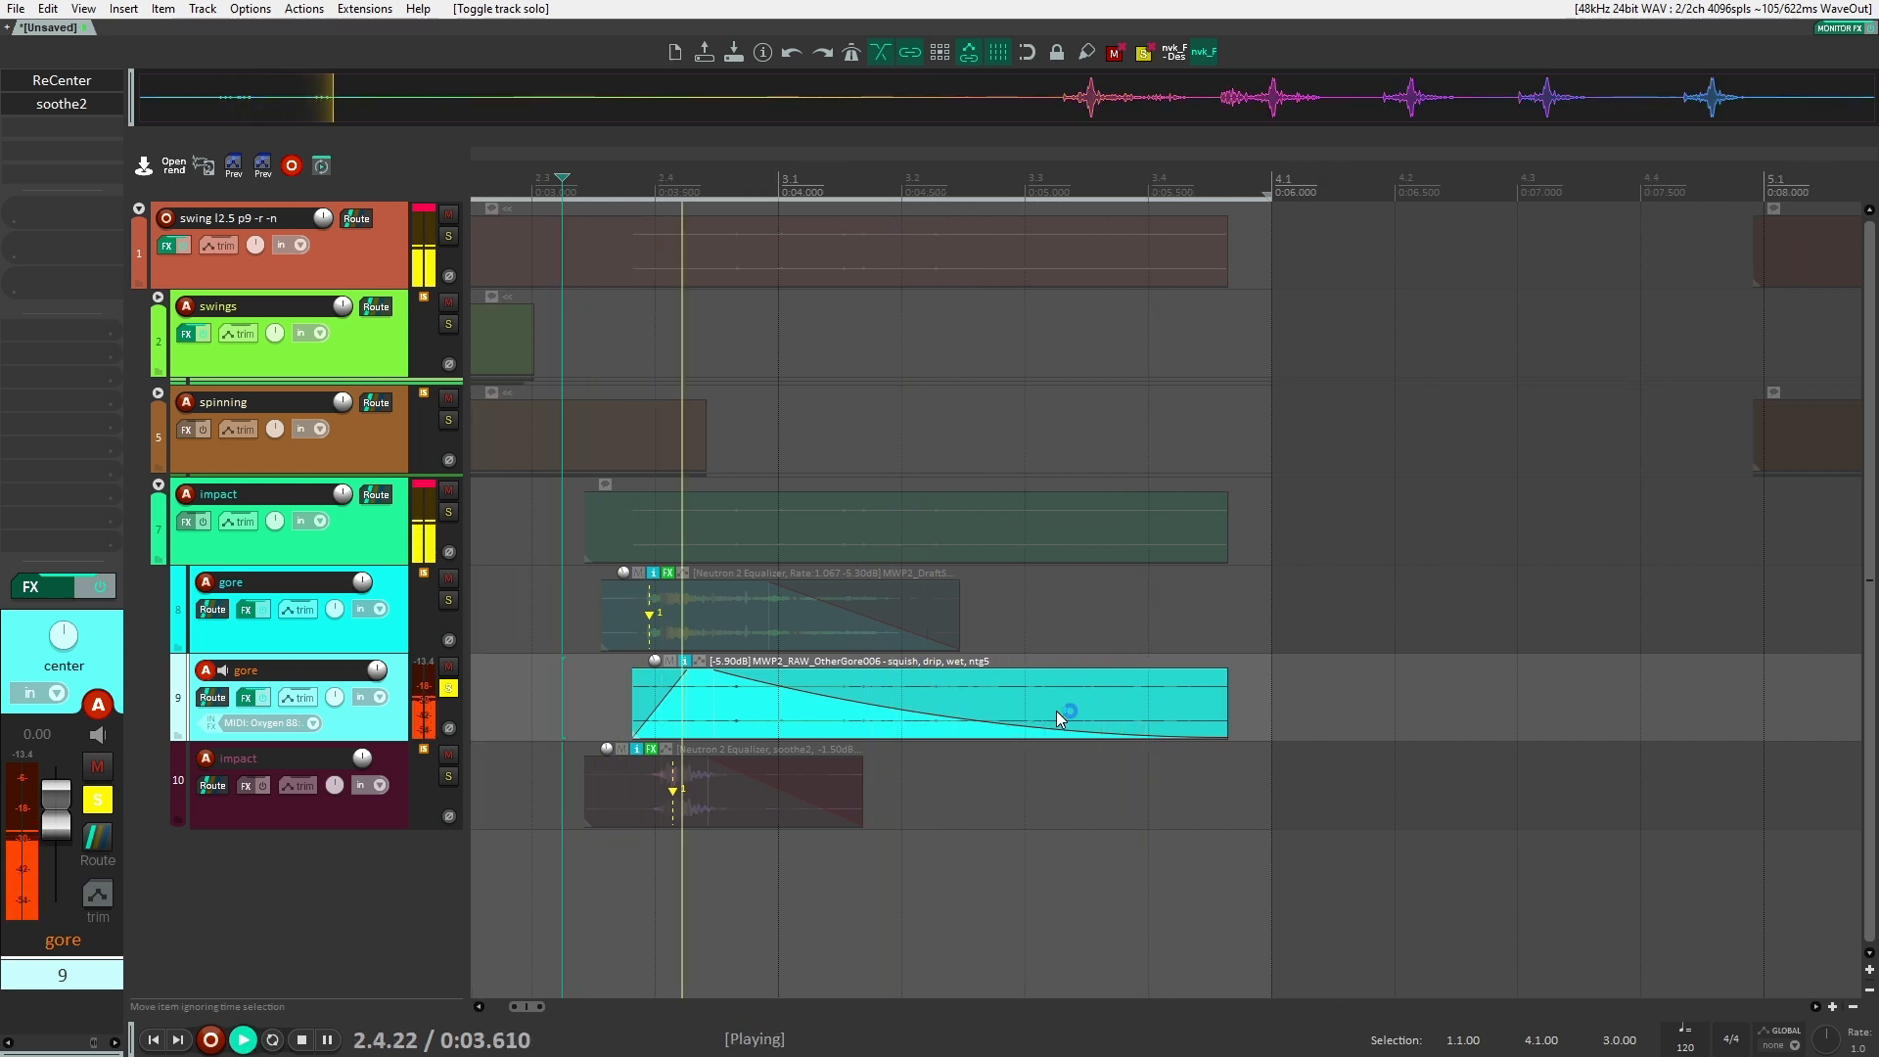
key(space)
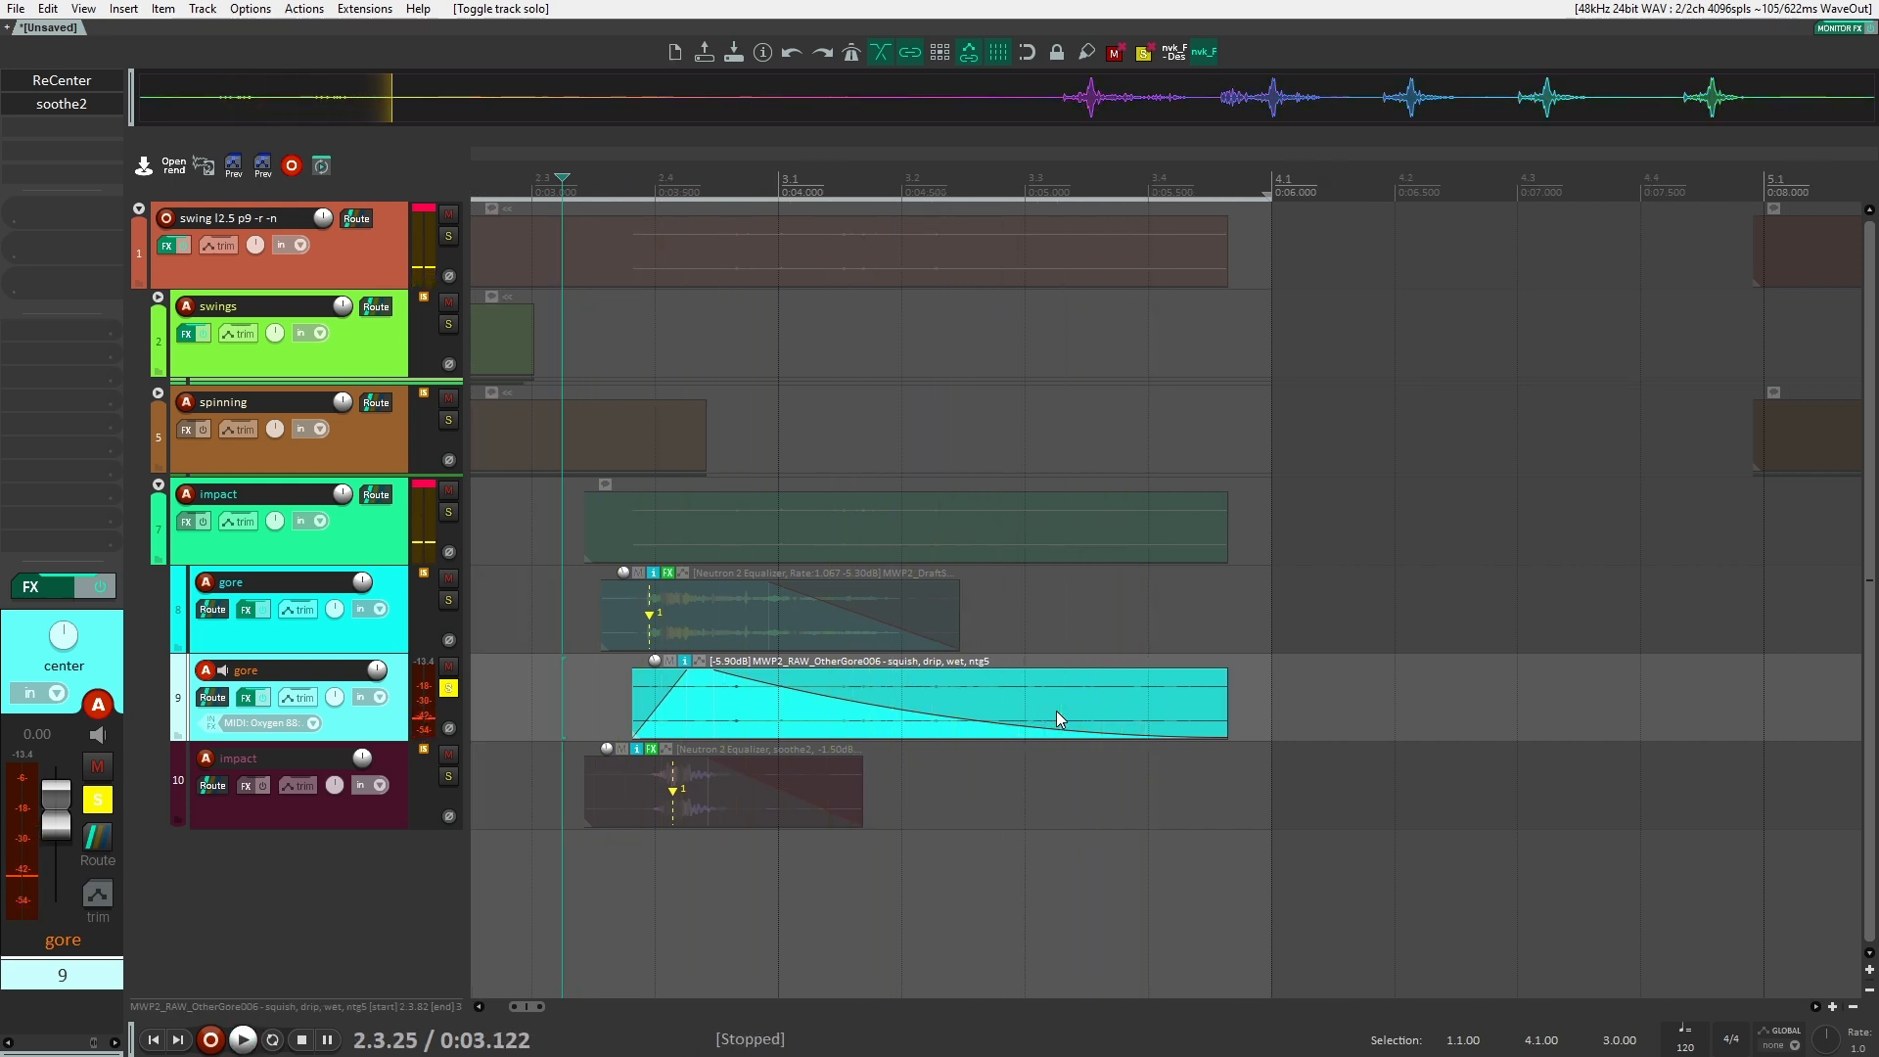
key(s)
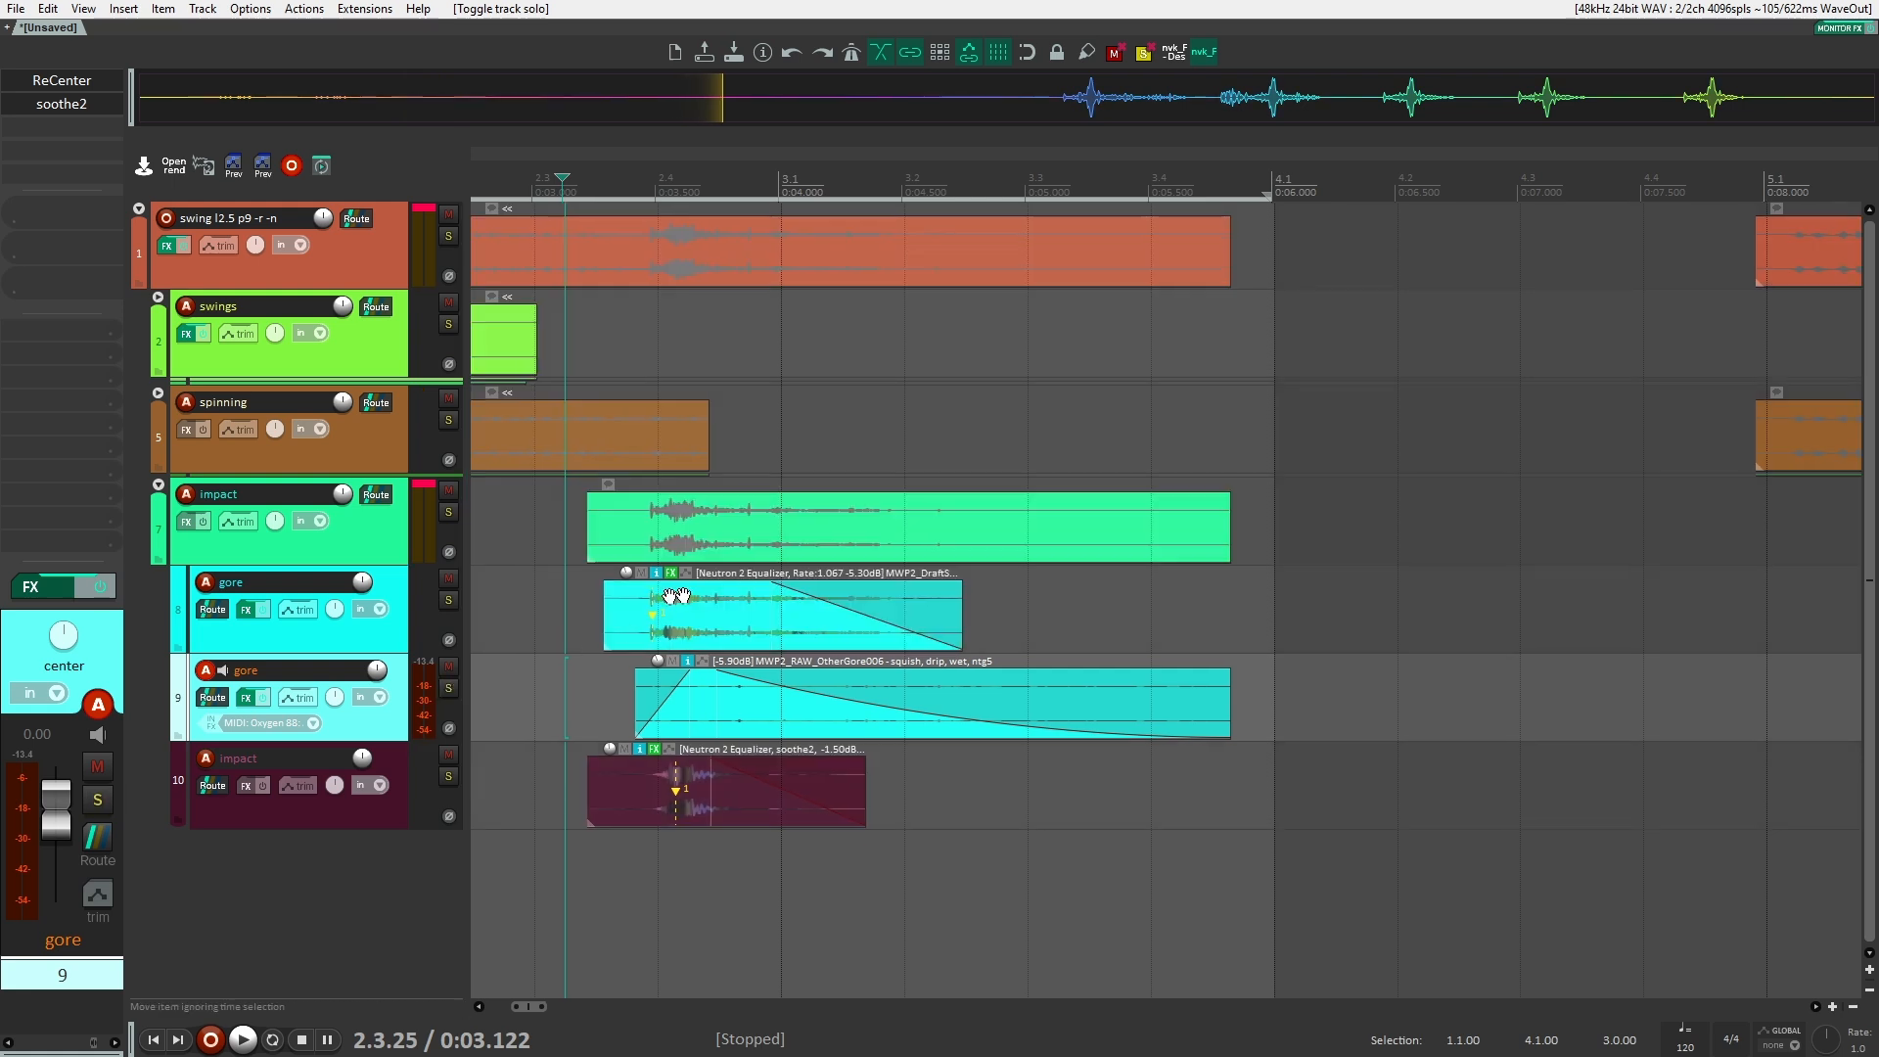
Play the complete swing, spinning and impact layers together from just before the first swing.
scroll(765, 509, down, 3)
click(707, 507)
key(space)
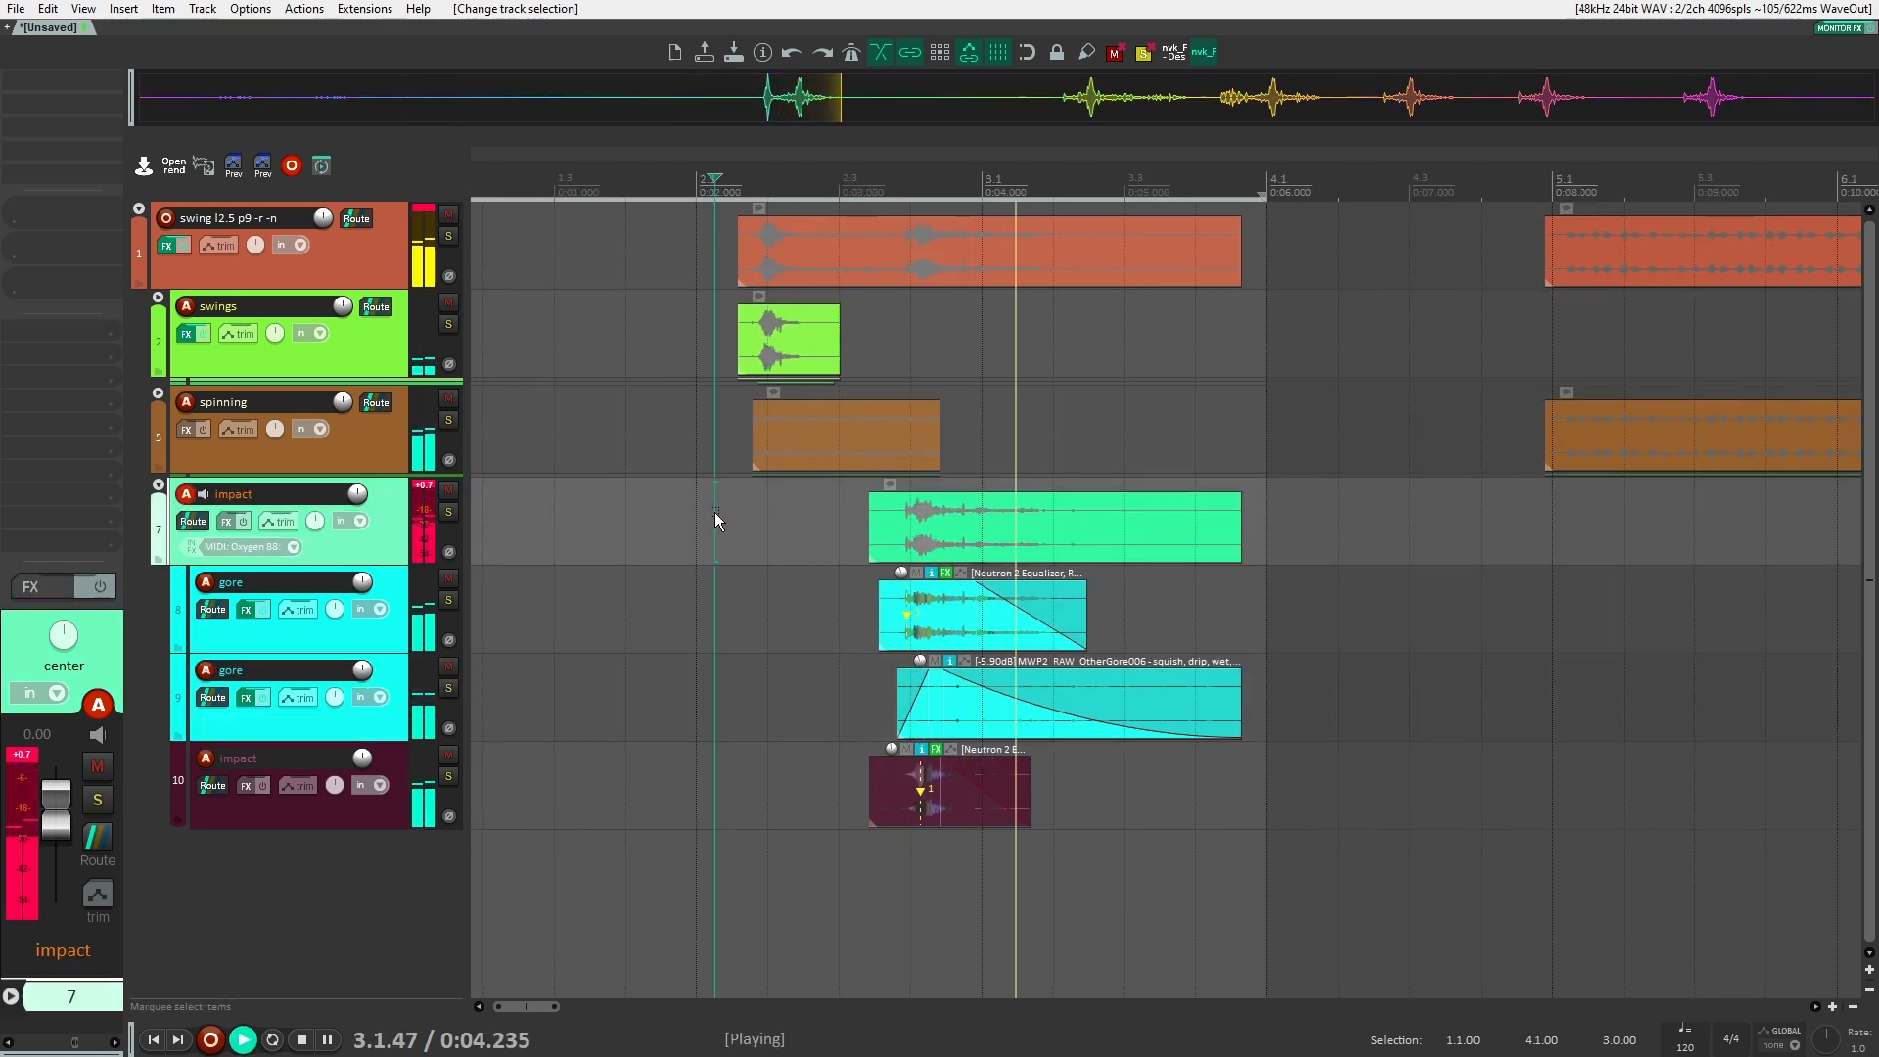
key(space)
key(space)
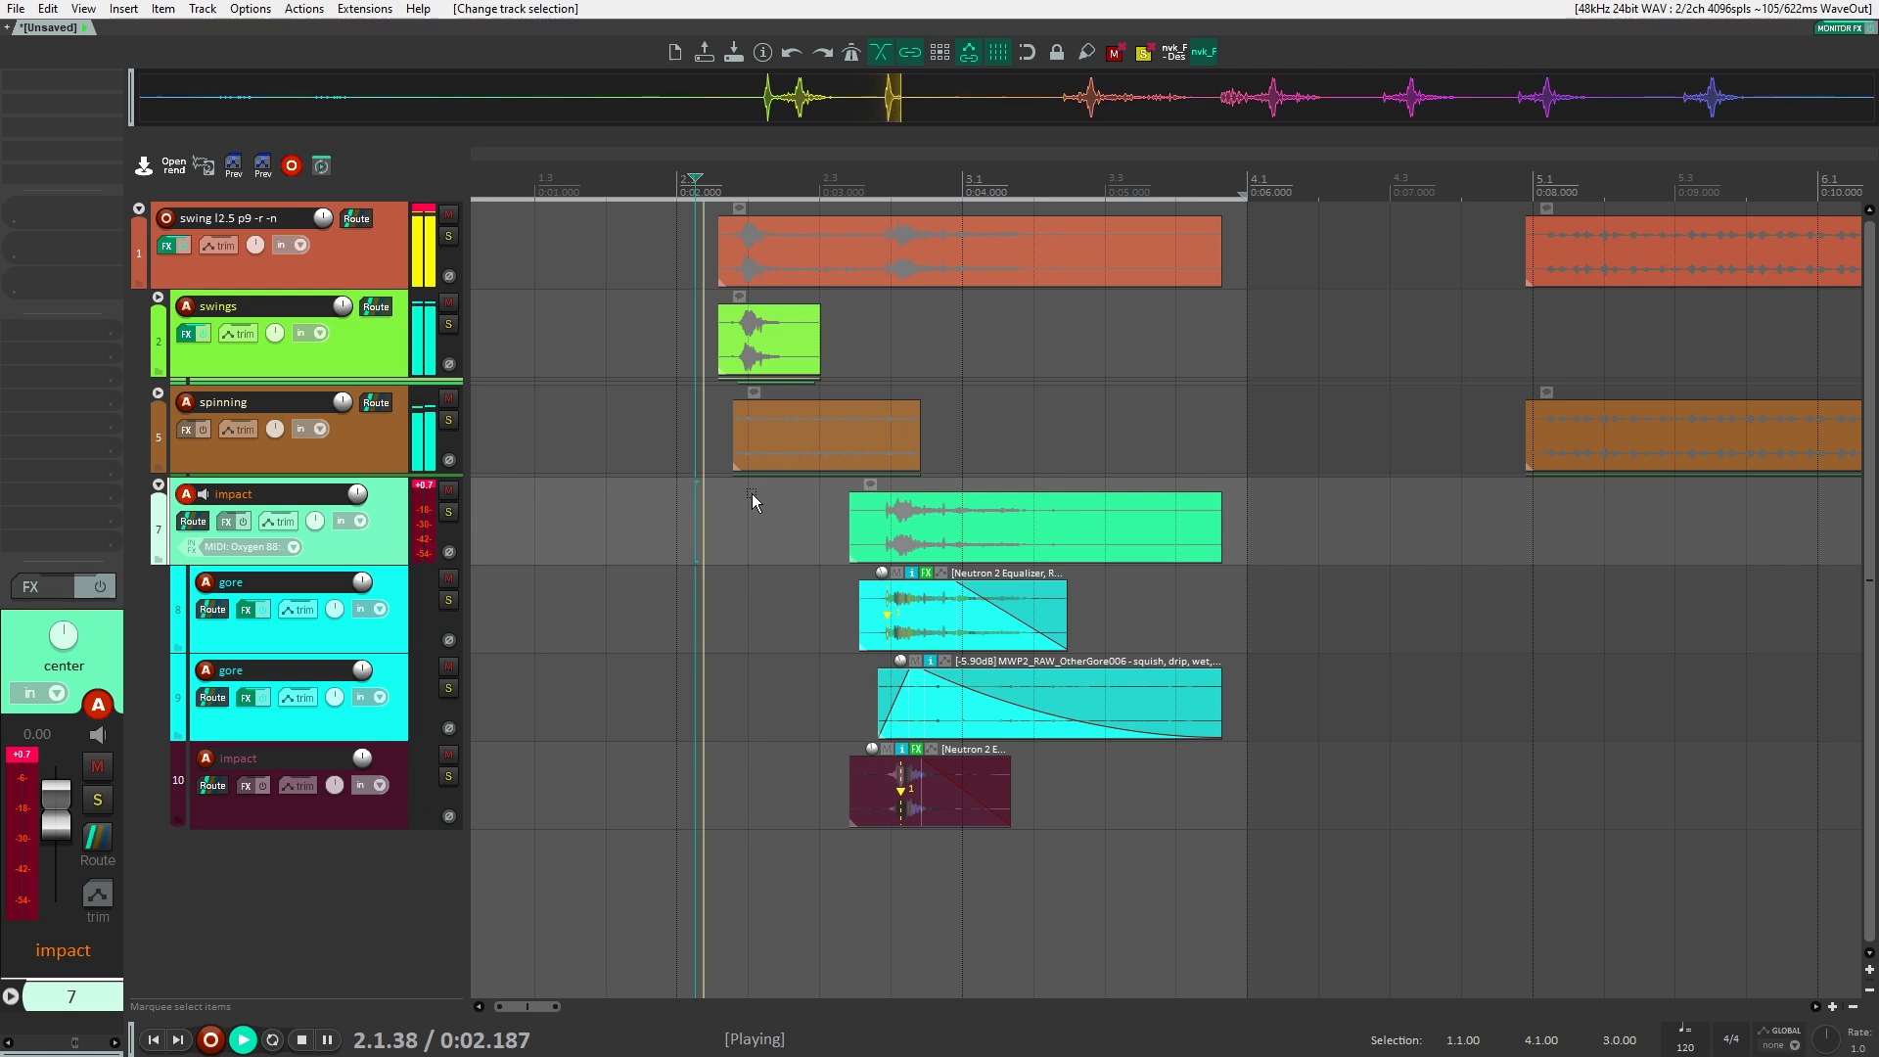
key(space)
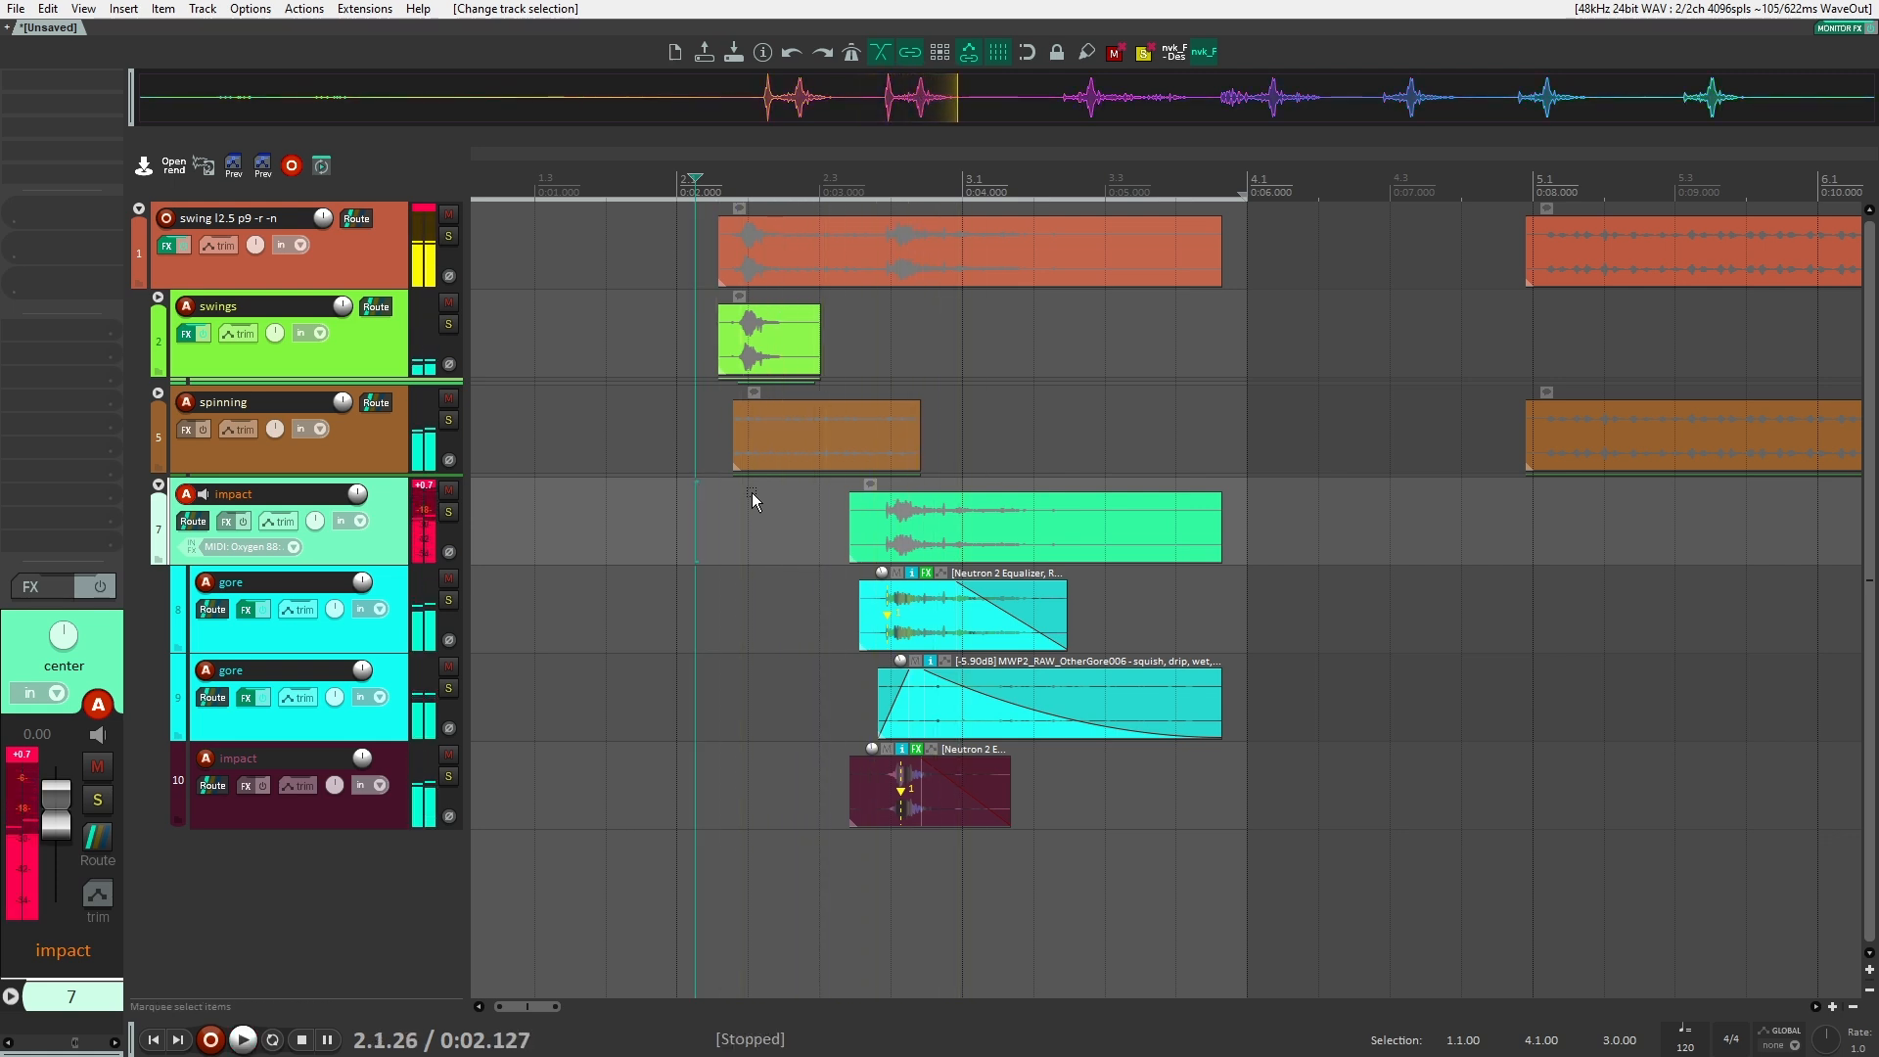
key(space)
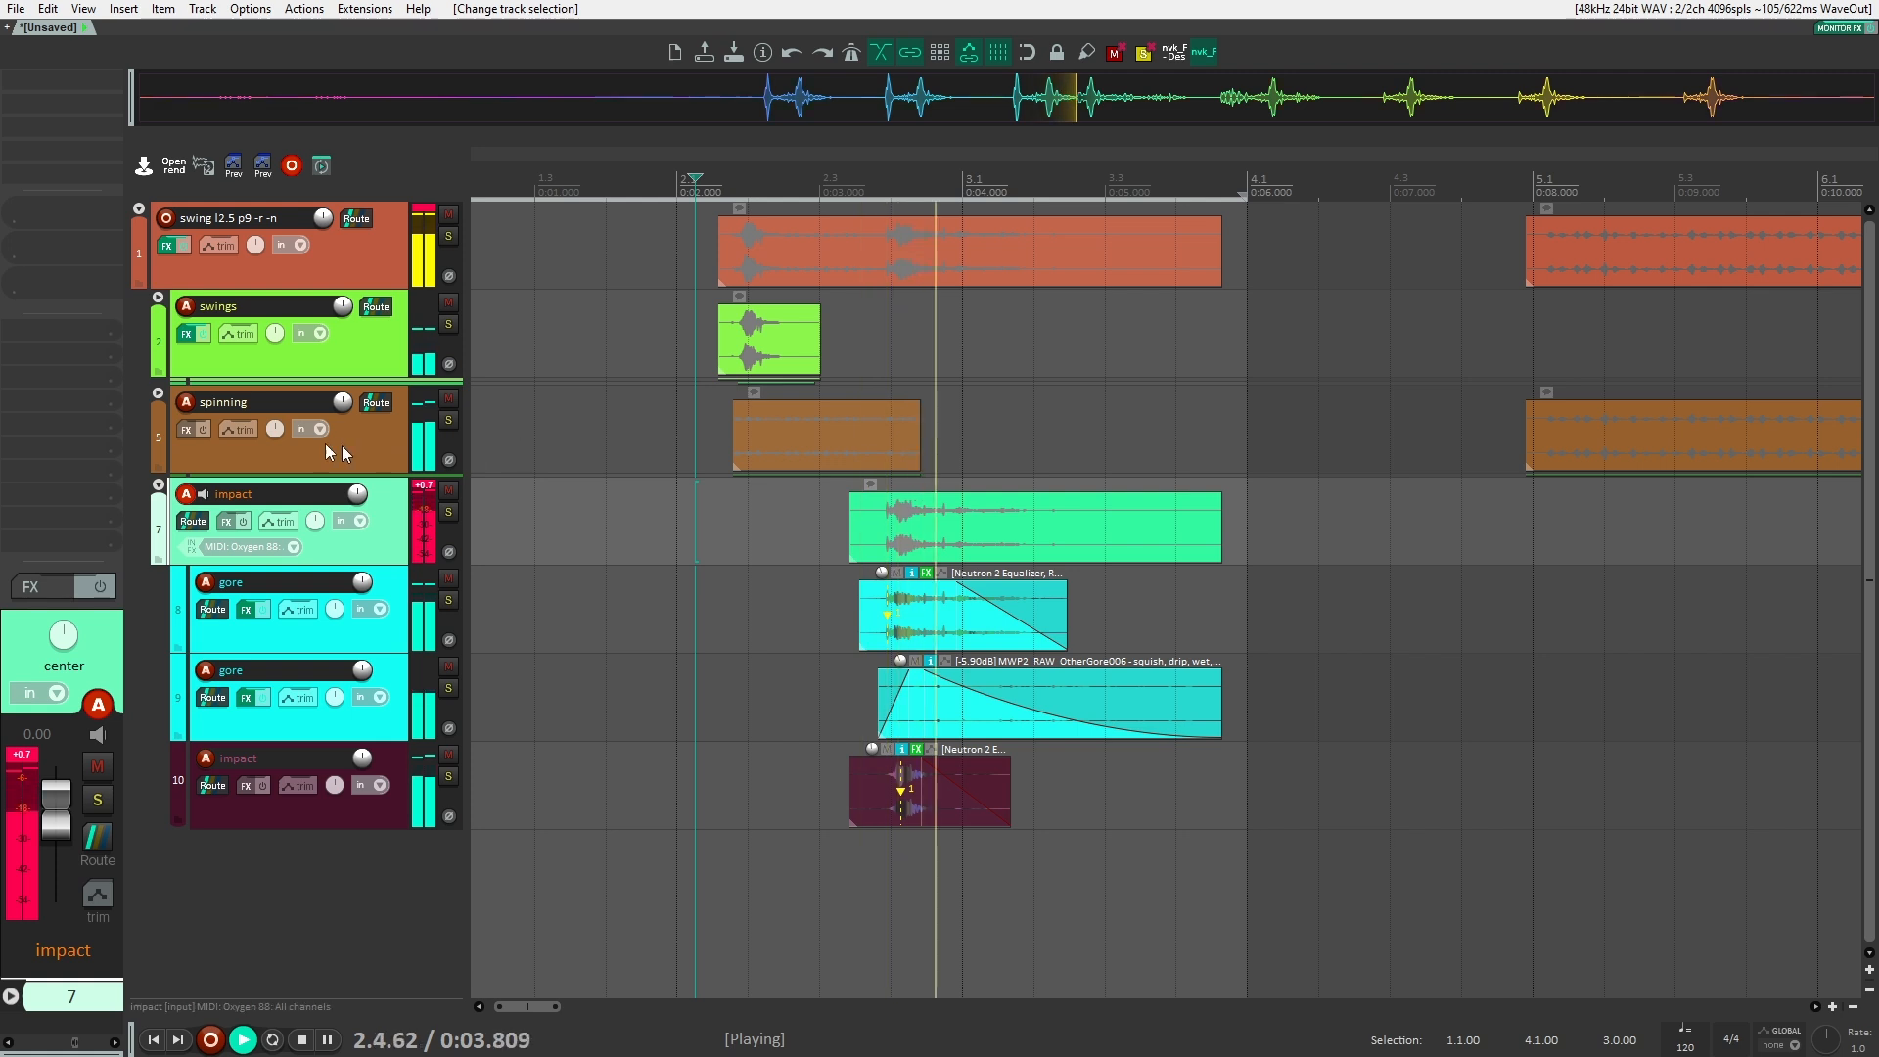
key(space)
Collapse the impact folder, expand the spinning folder, and open the effects of its first long plastic stick item.
click(158, 485)
click(157, 393)
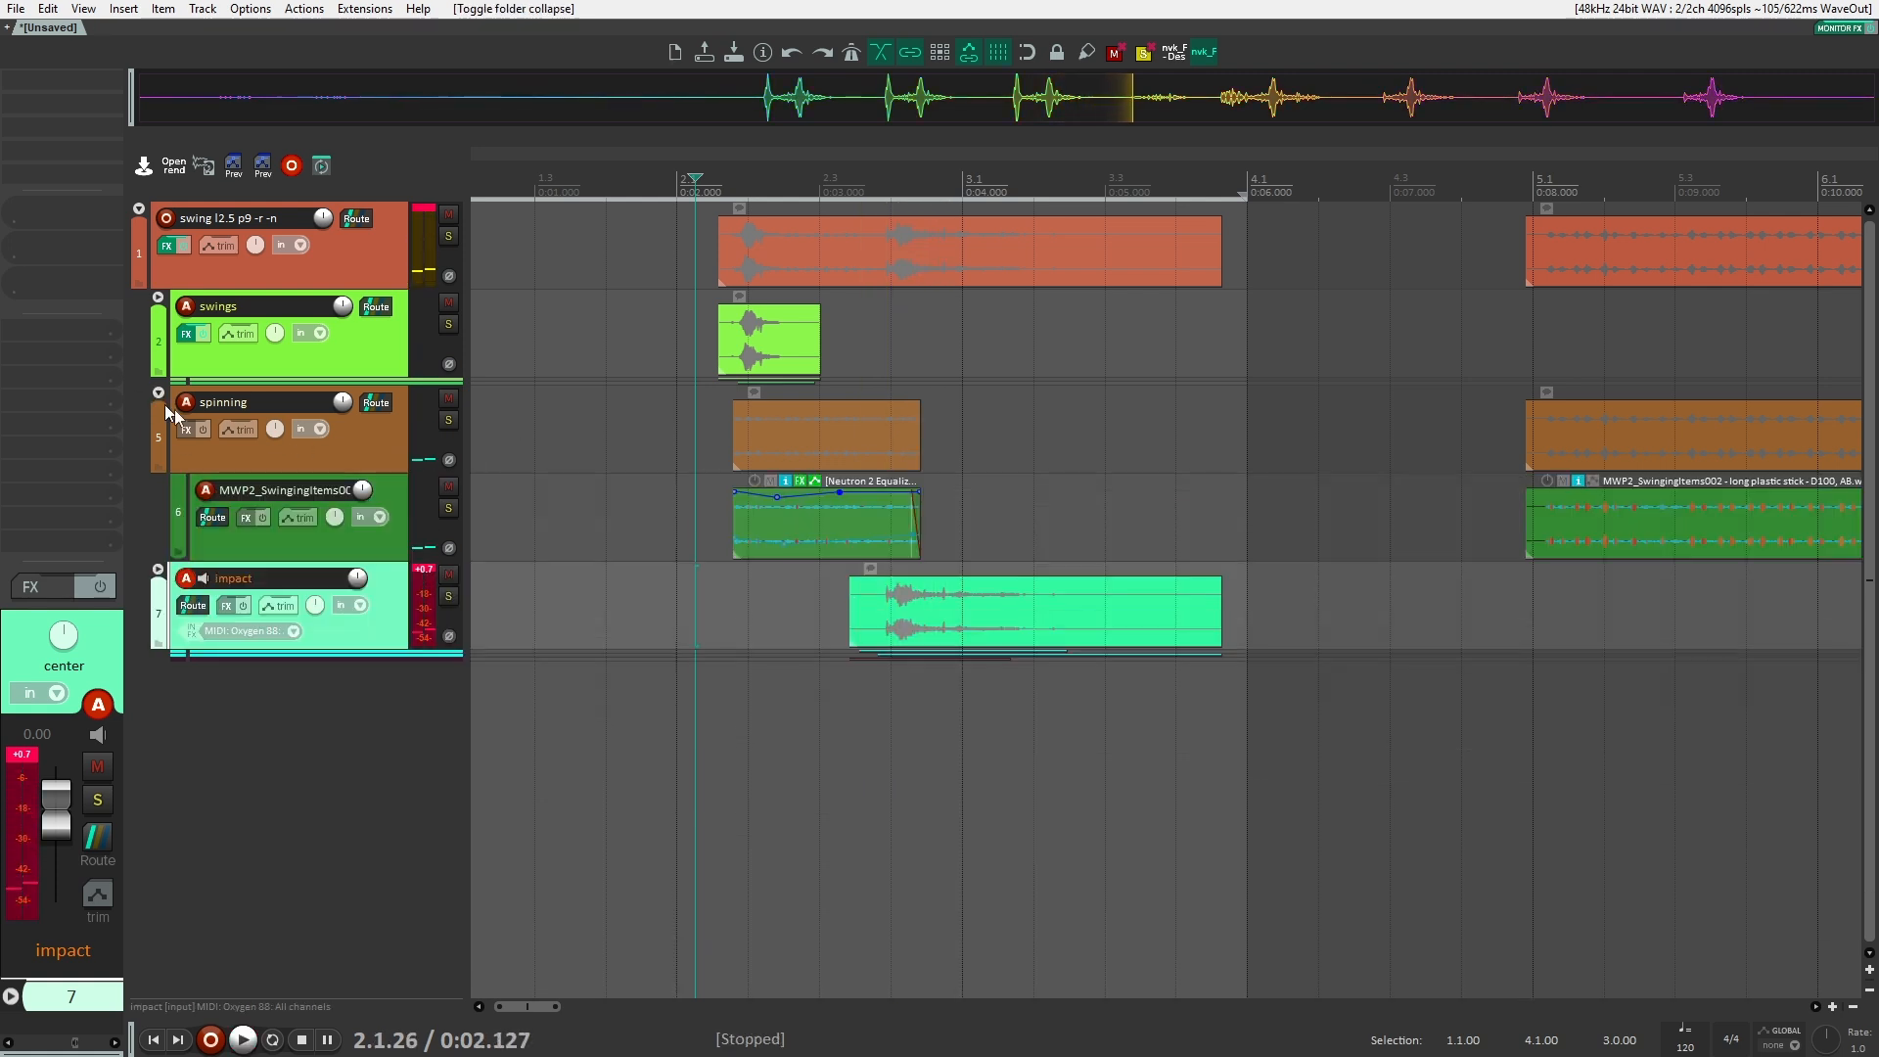
click(384, 543)
drag(993, 509, 686, 529)
click(662, 482)
click(1077, 423)
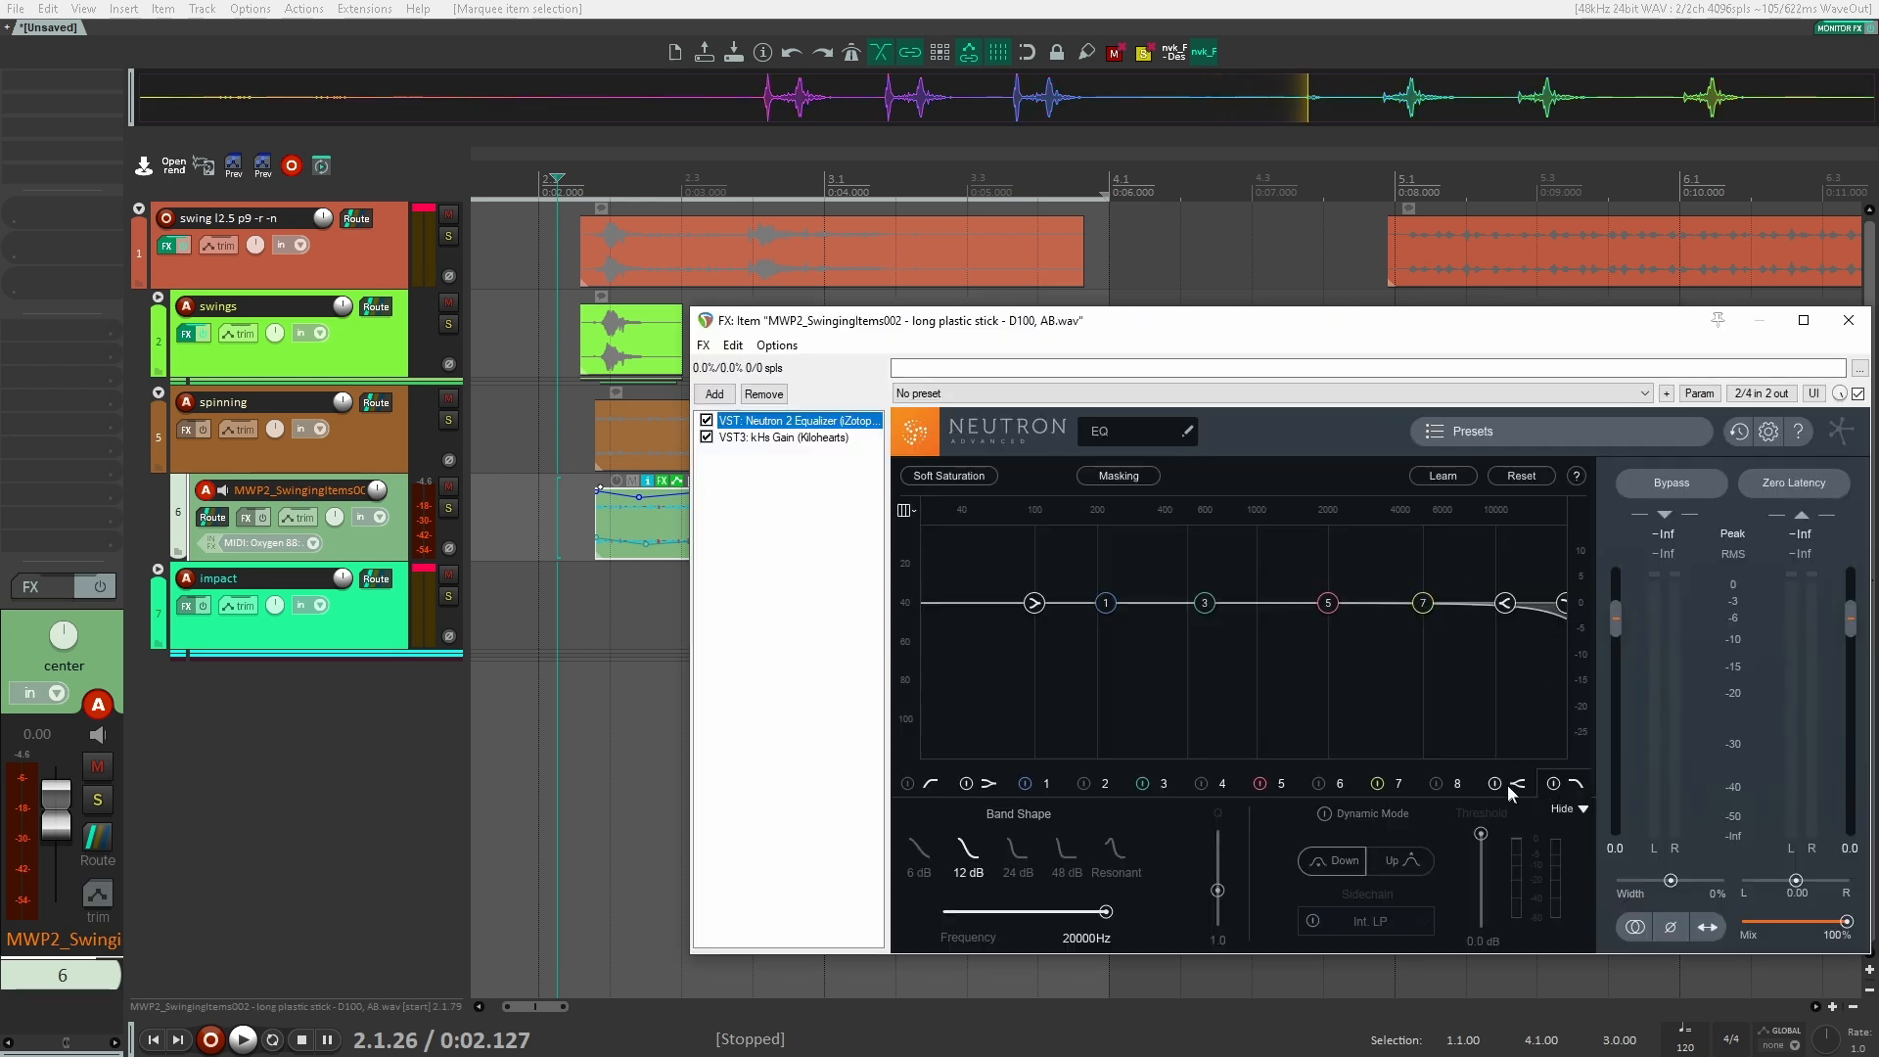
Set the stick item's EQ high shelf to 2345 Hz at 0.0 dB and shape its gain envelope to rise across the item.
drag(1505, 603, 1346, 605)
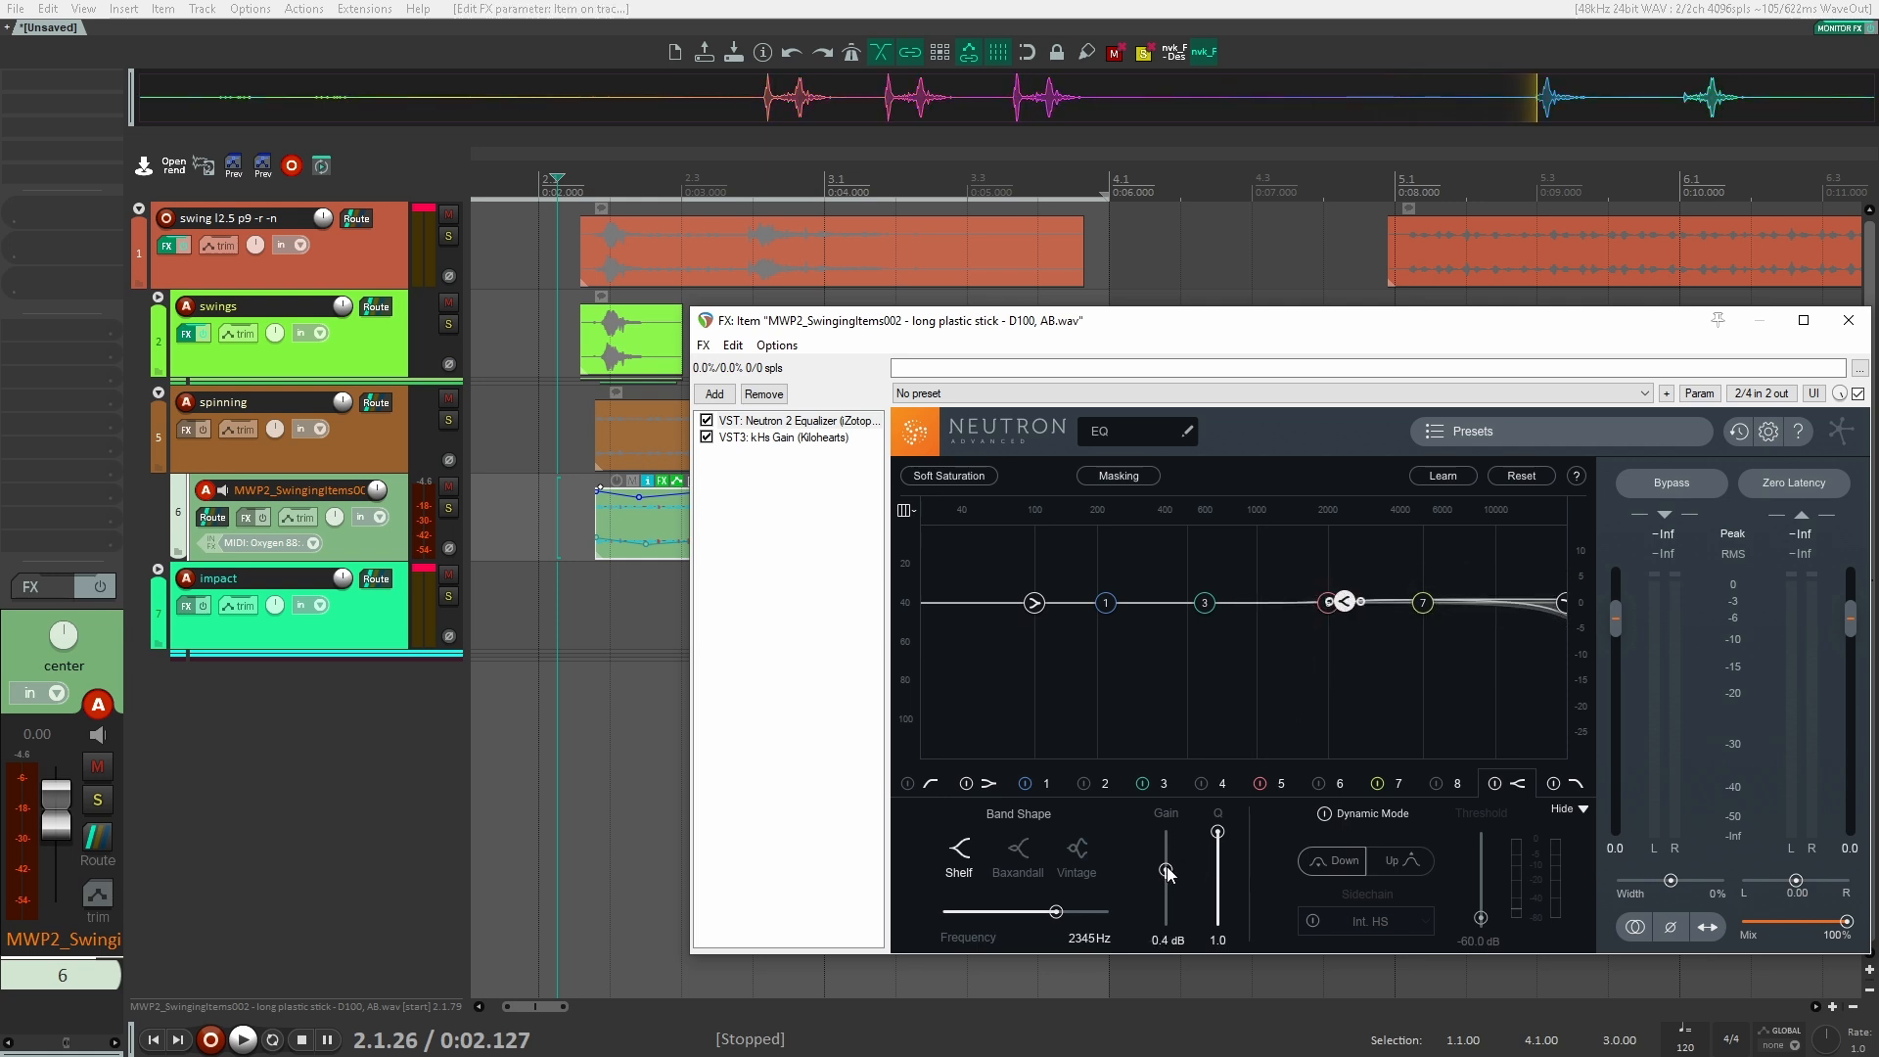
drag(1166, 871, 1167, 874)
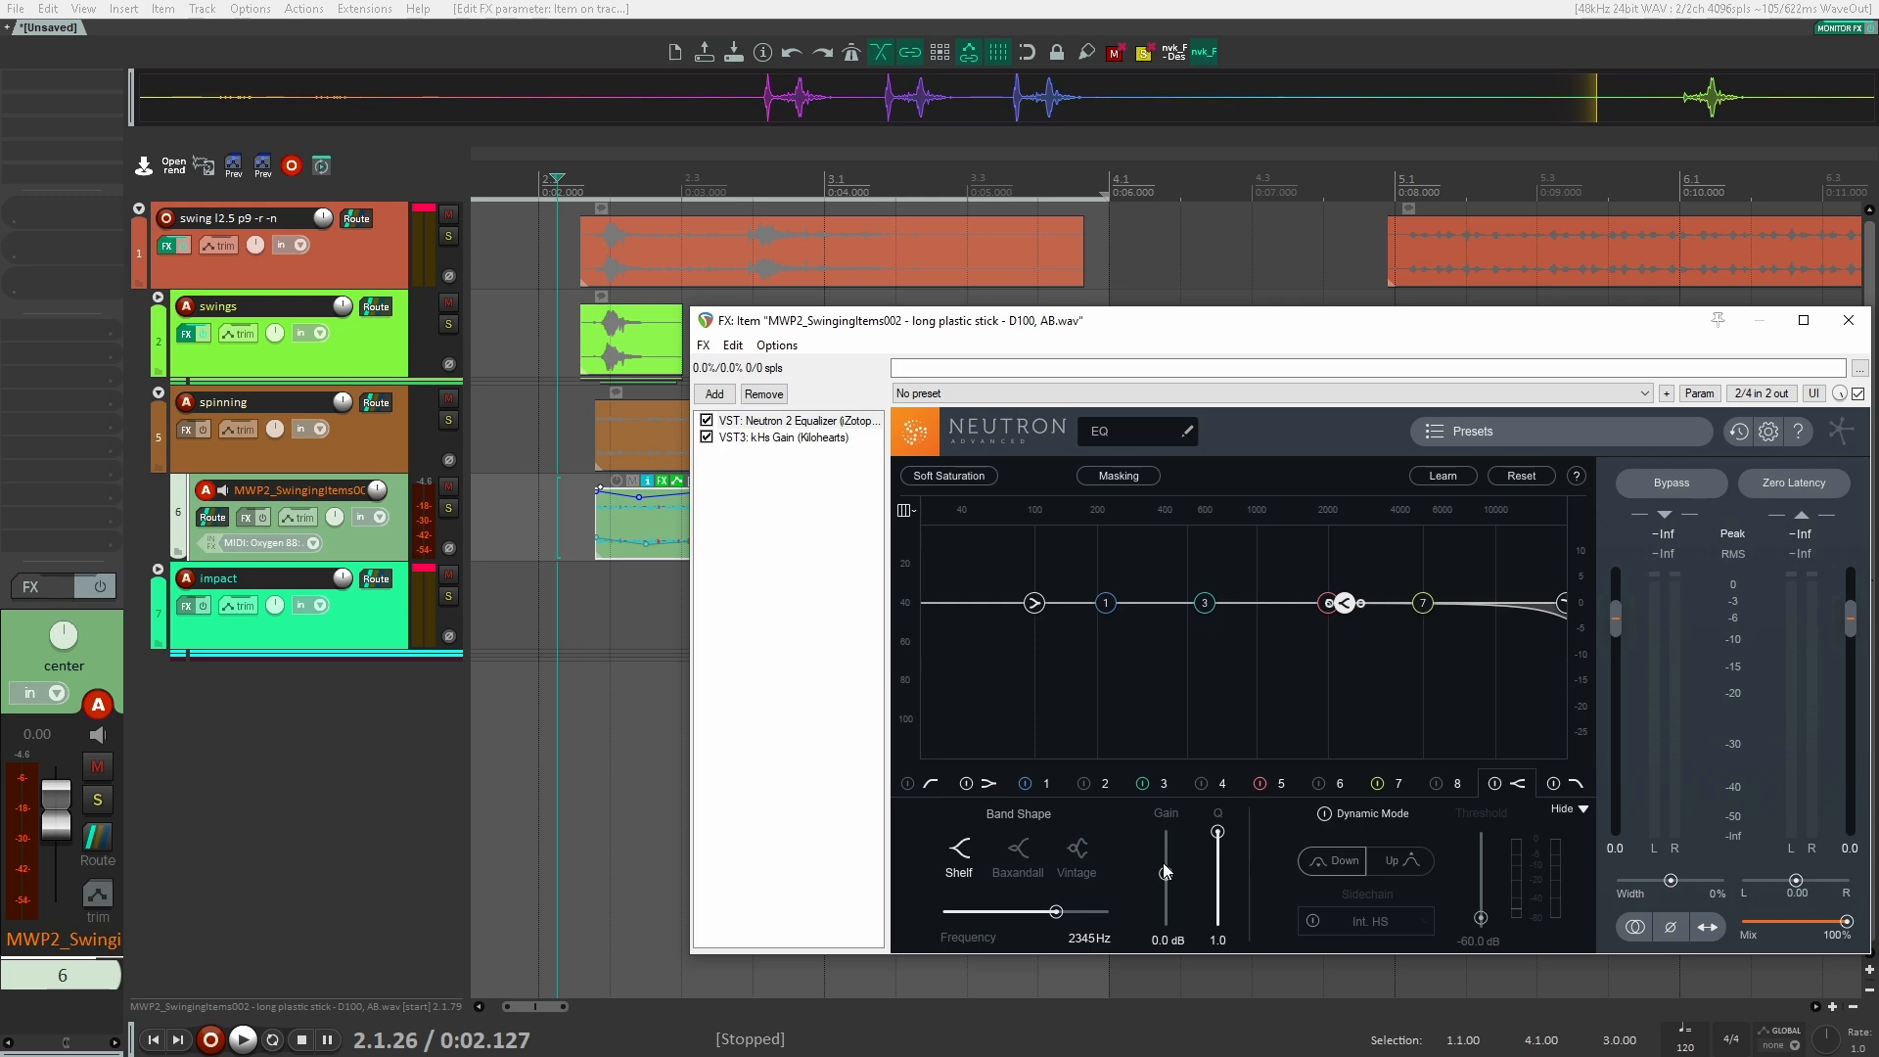
drag(1489, 327, 1522, 550)
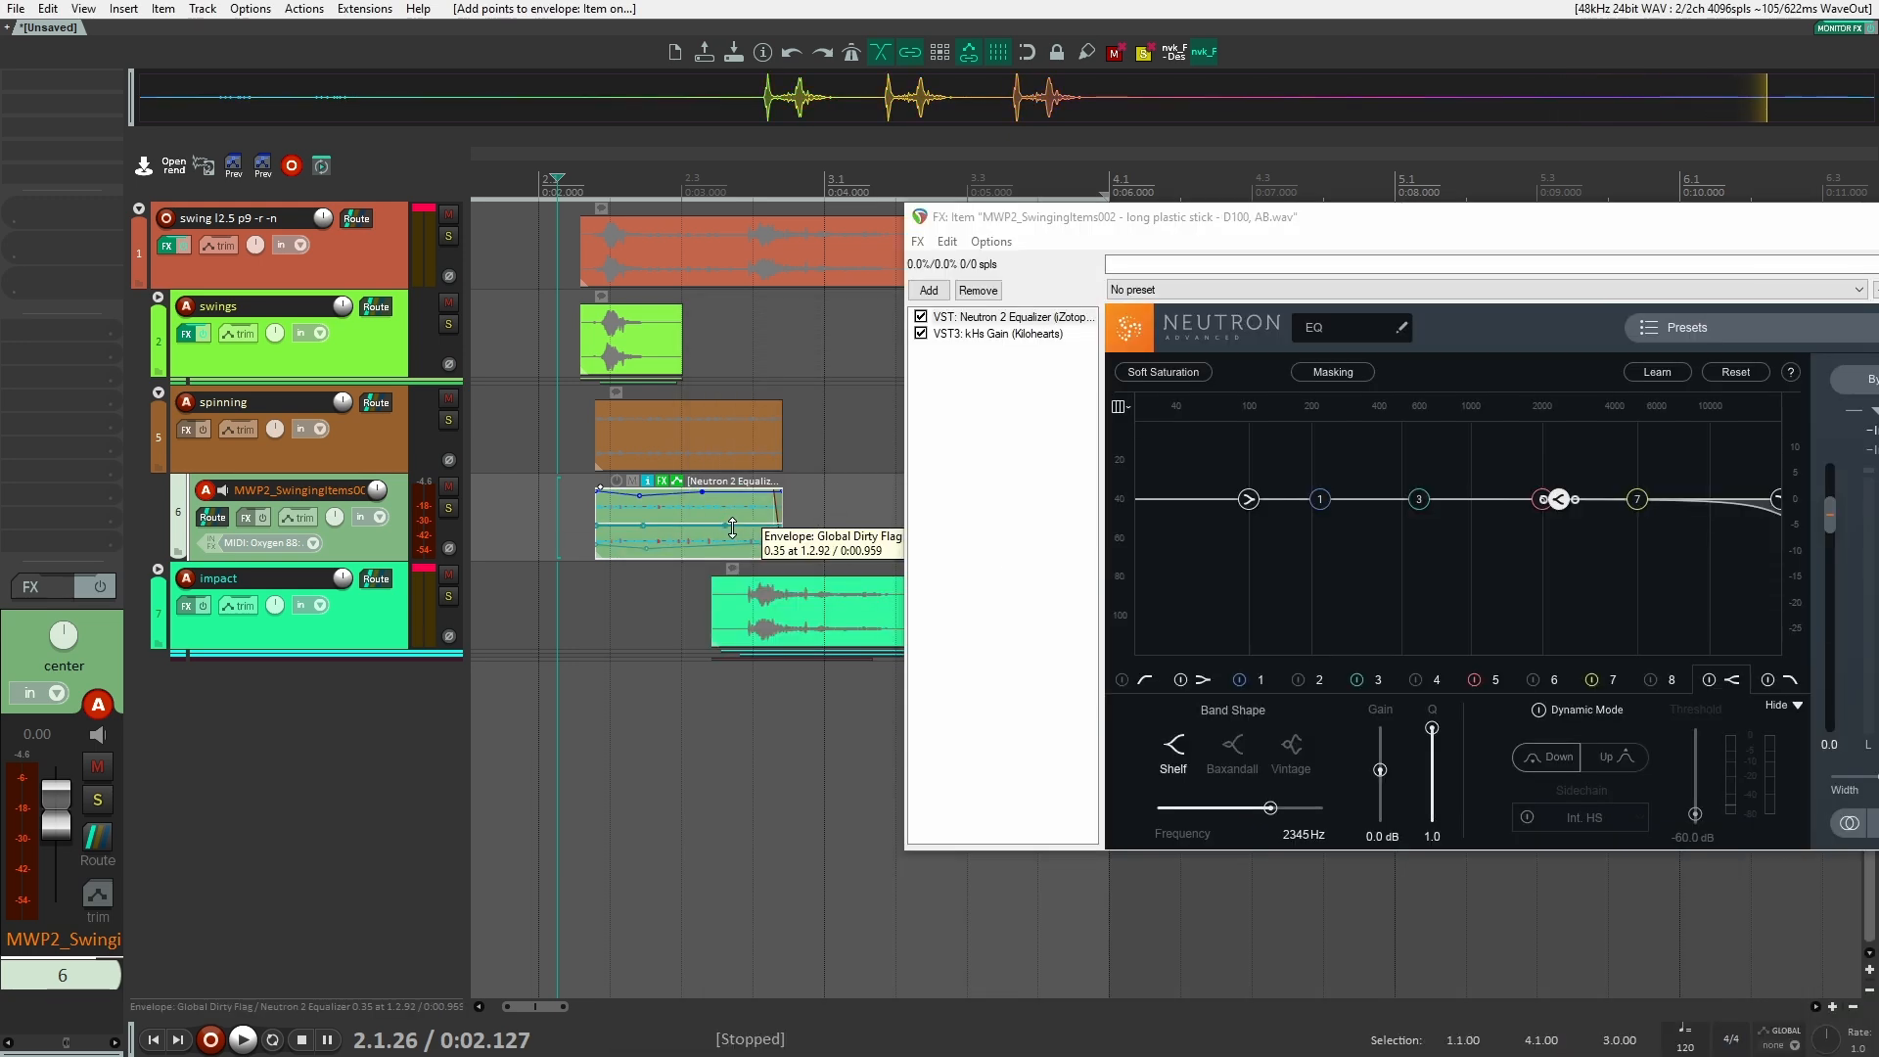
drag(731, 525, 785, 340)
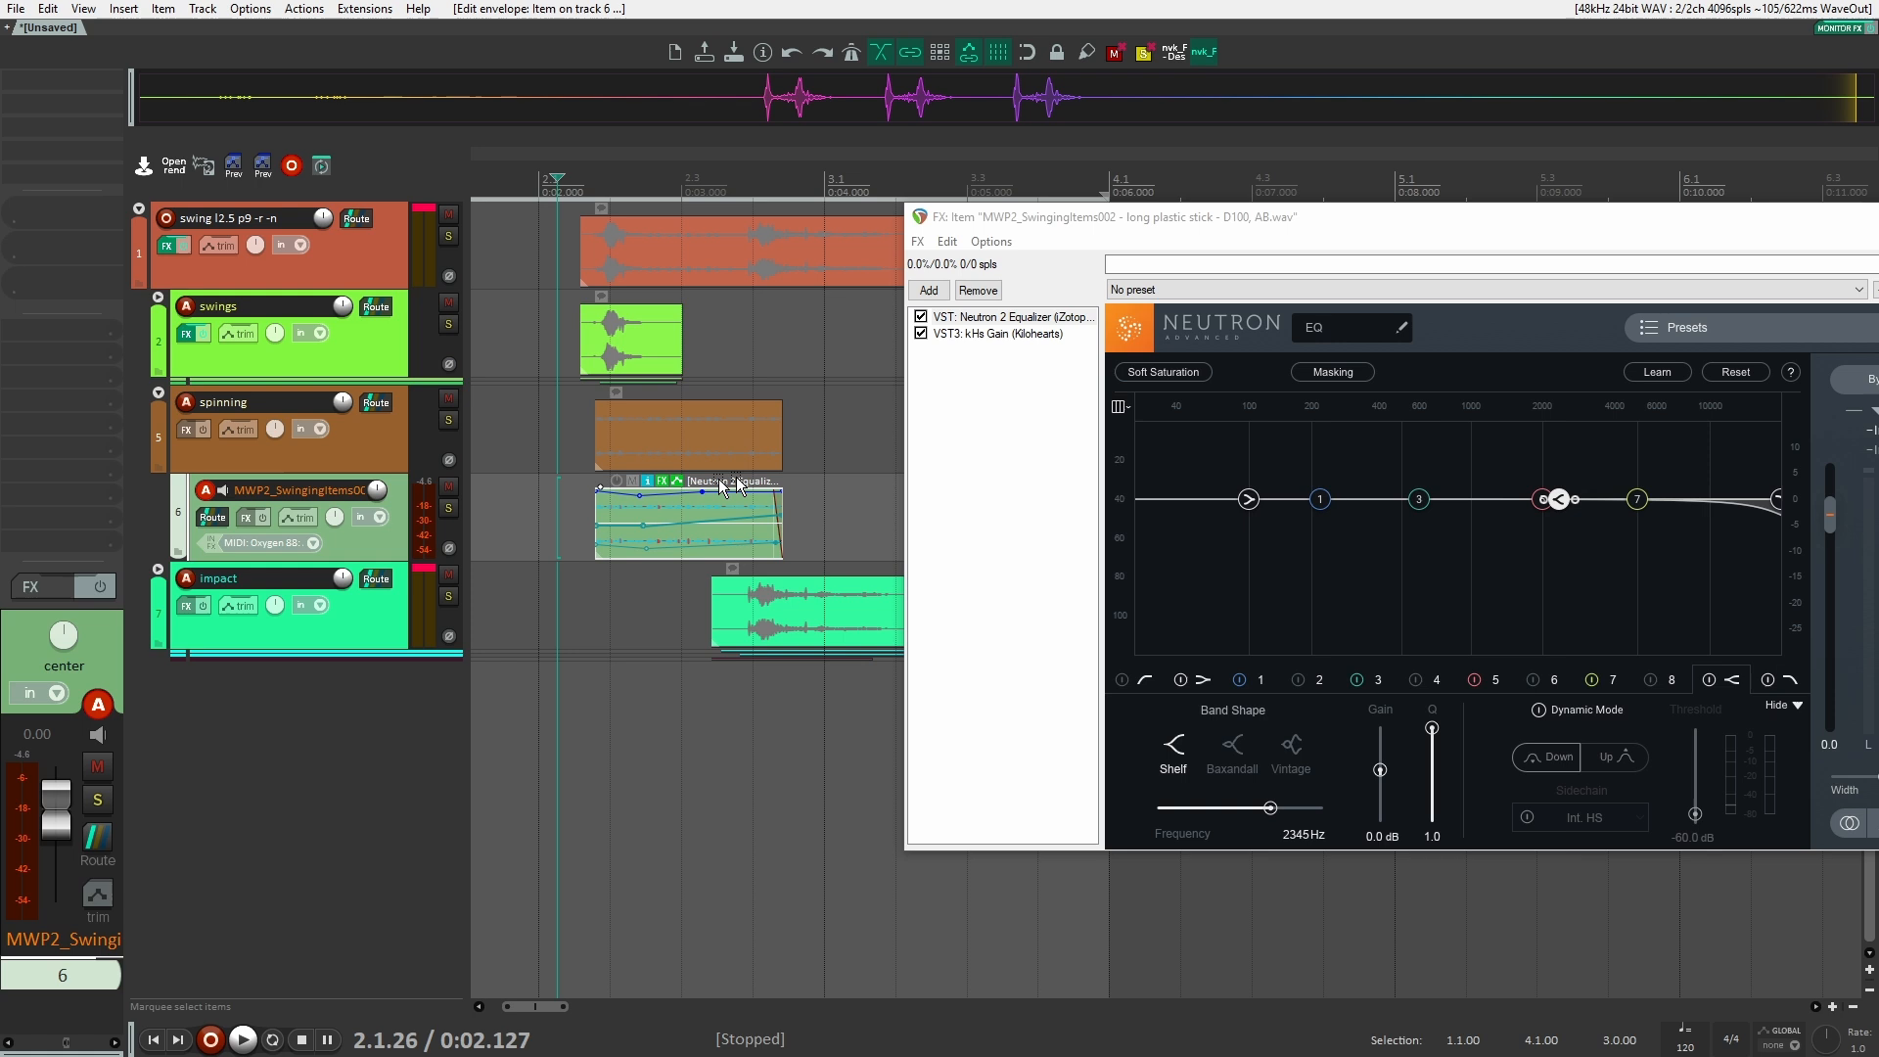
Audition the long plastic stick layer in solo and reshape its high-shelf gain envelope around the item's middle.
click(560, 497)
key(space)
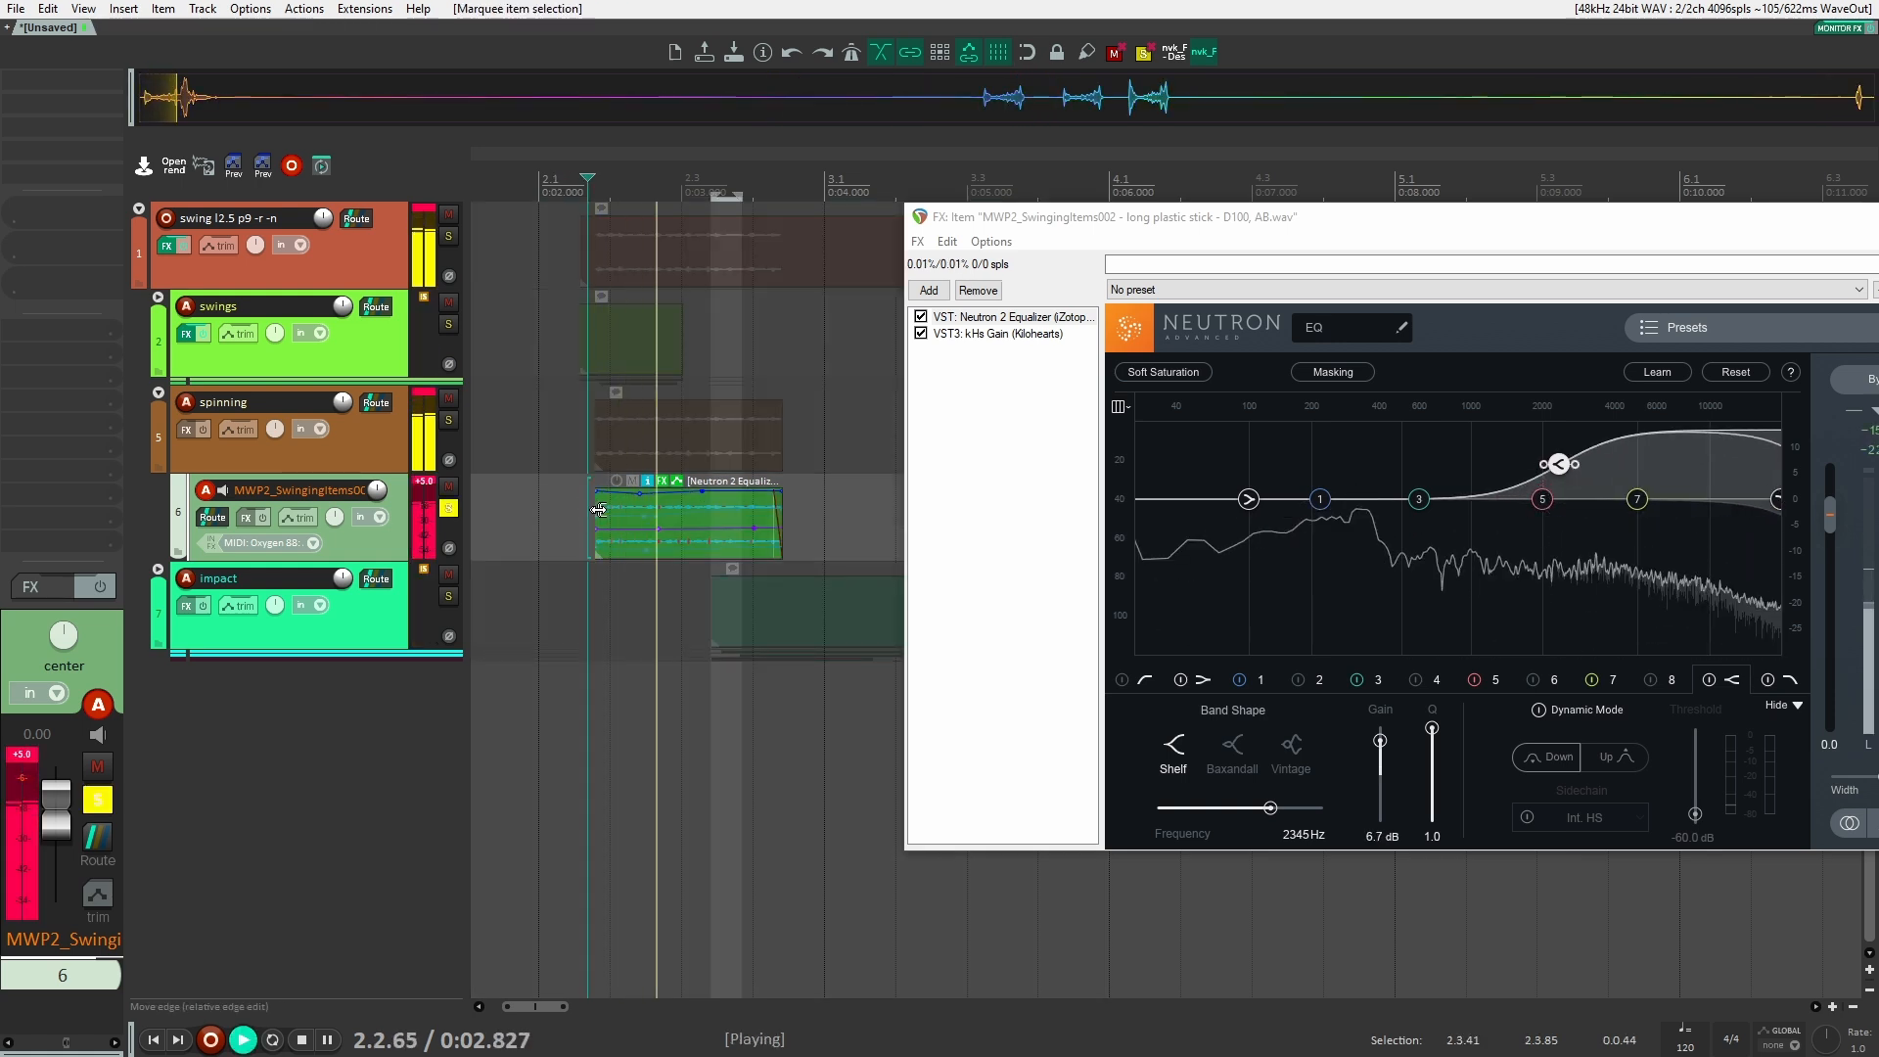
key(space)
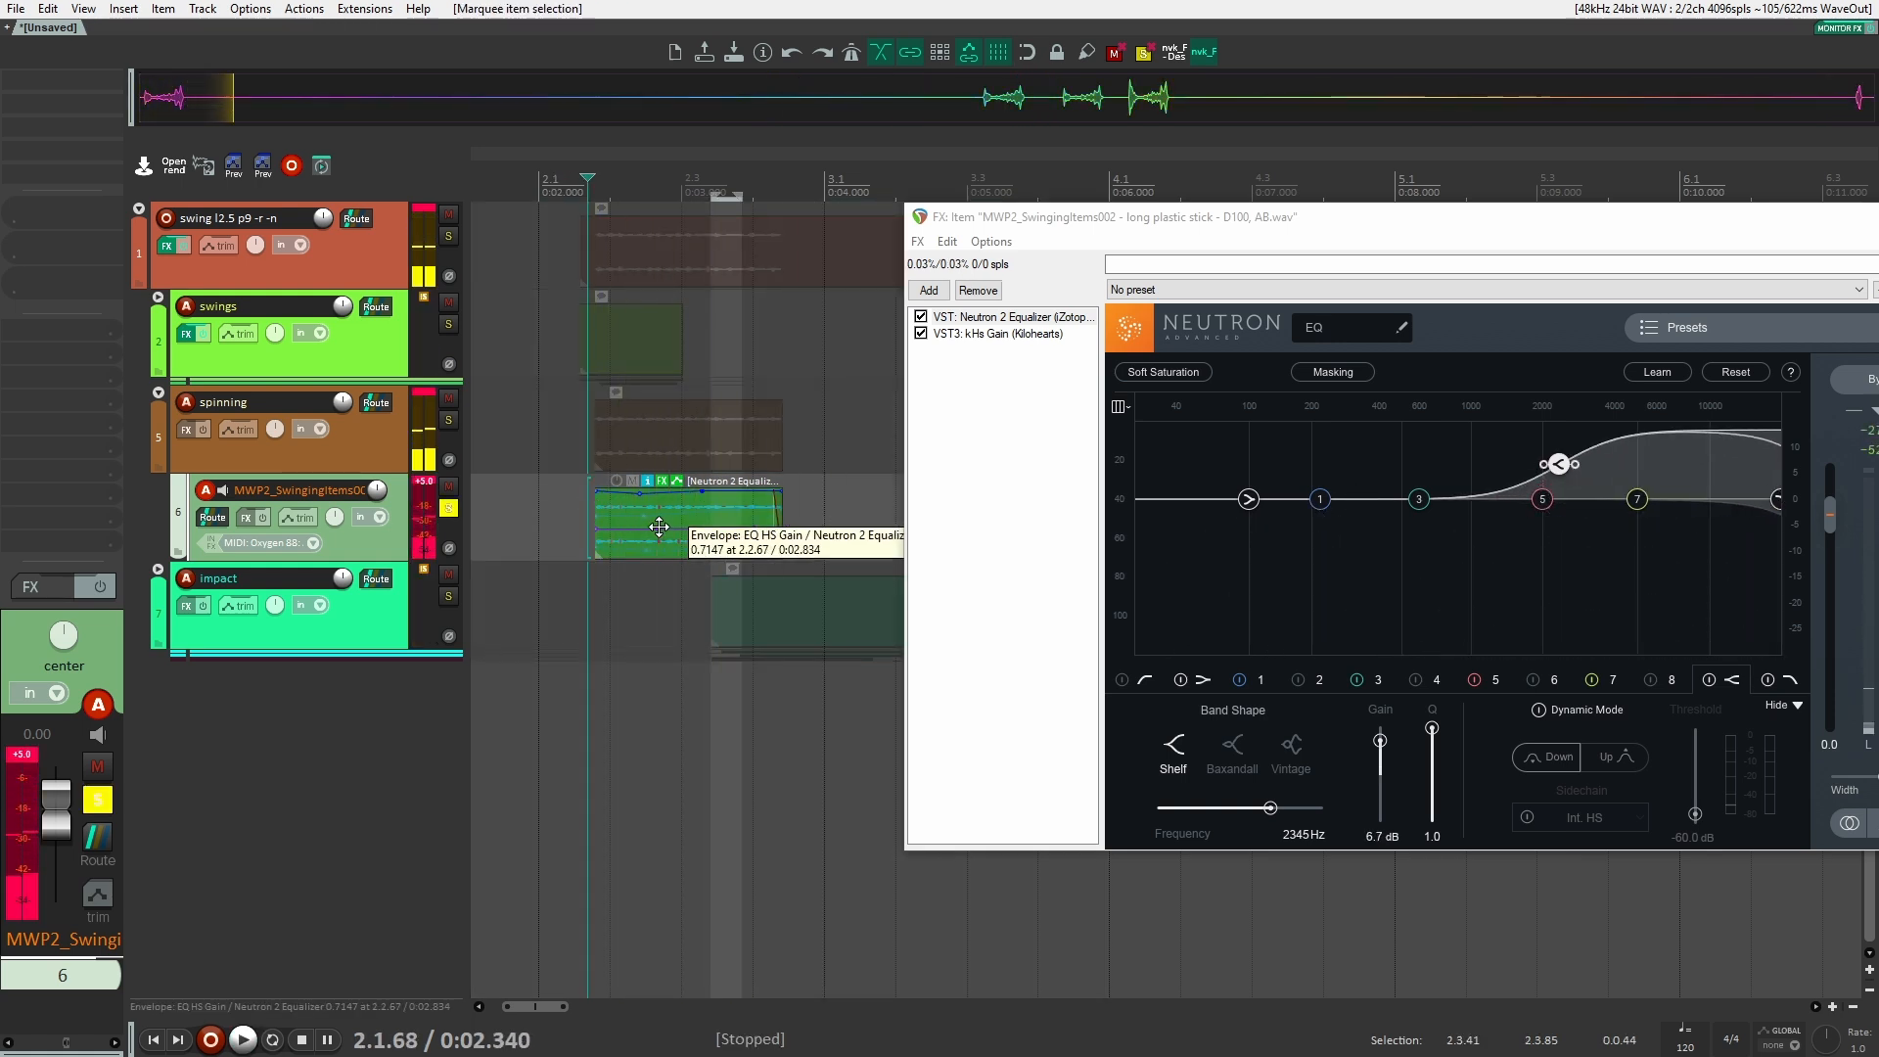
key(space)
key(space)
drag(658, 527, 689, 556)
key(space)
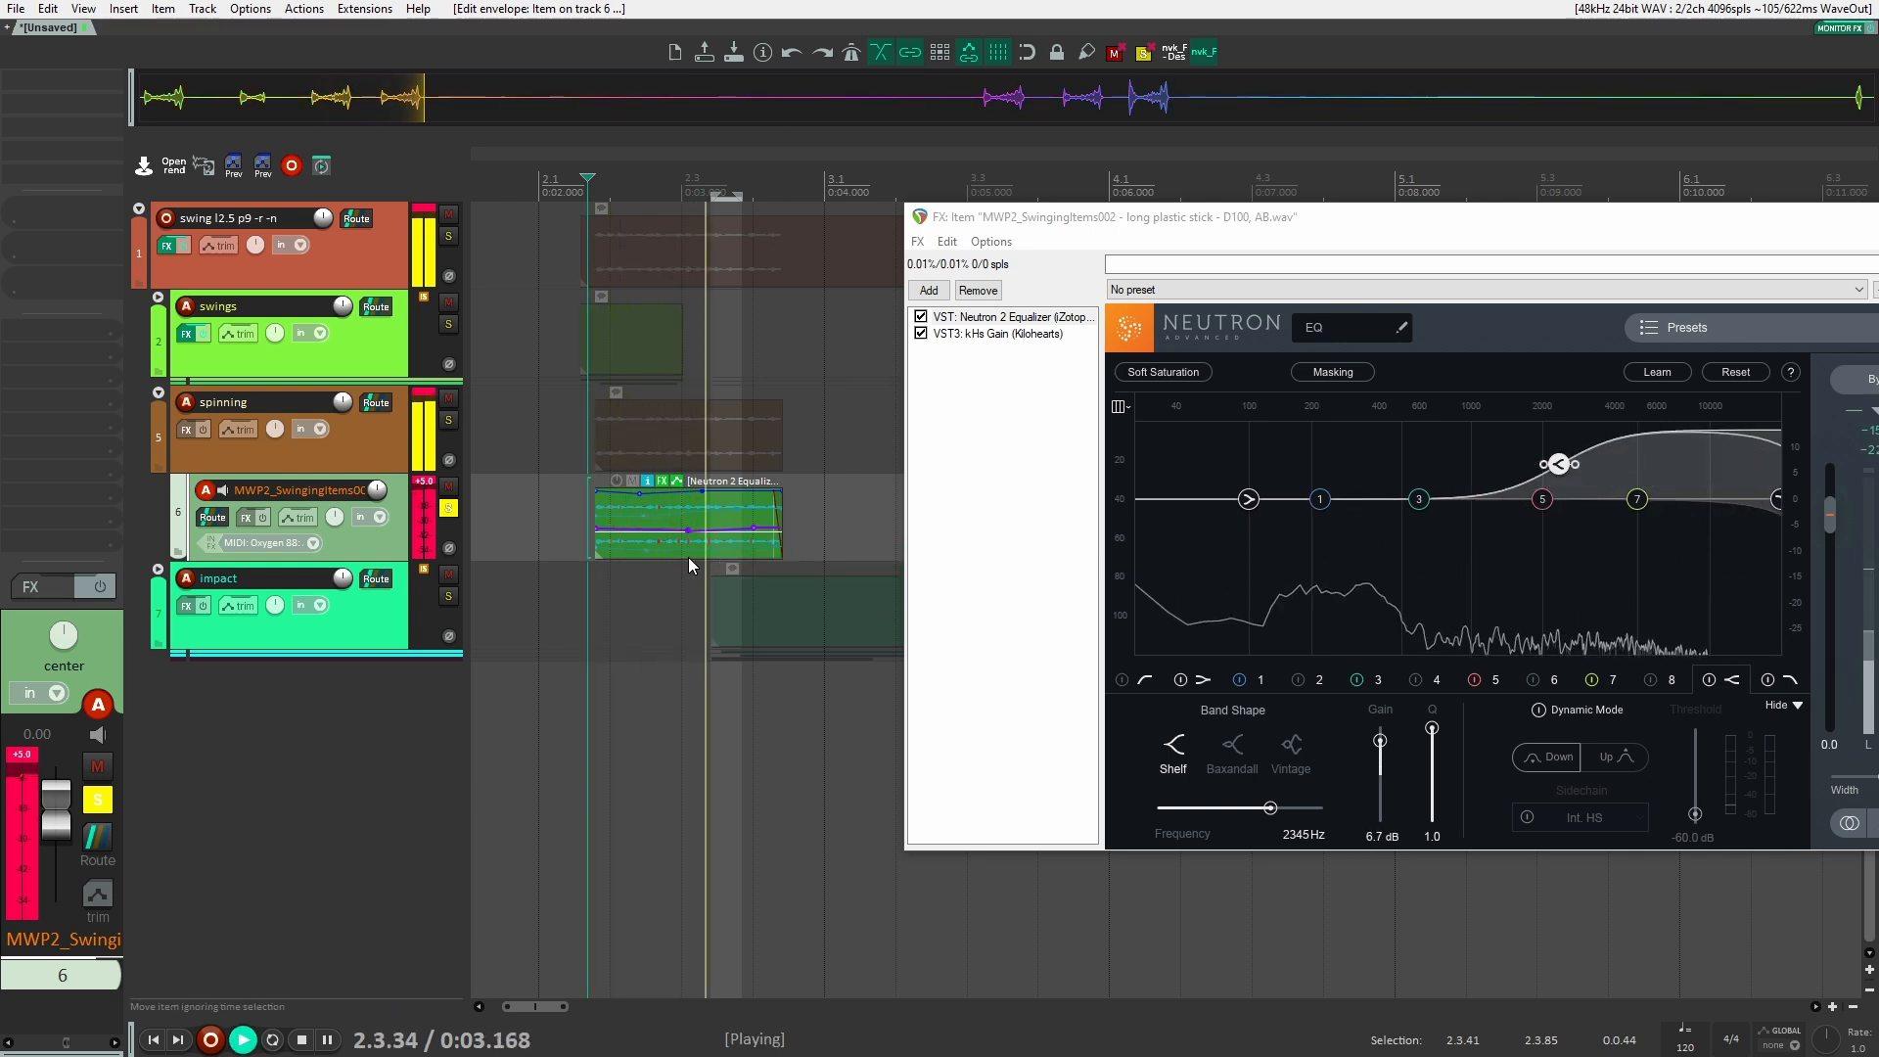
key(space)
Play the swing, spinning and impact layers together from just before the first swing to check the shelf automation.
click(560, 449)
key(space)
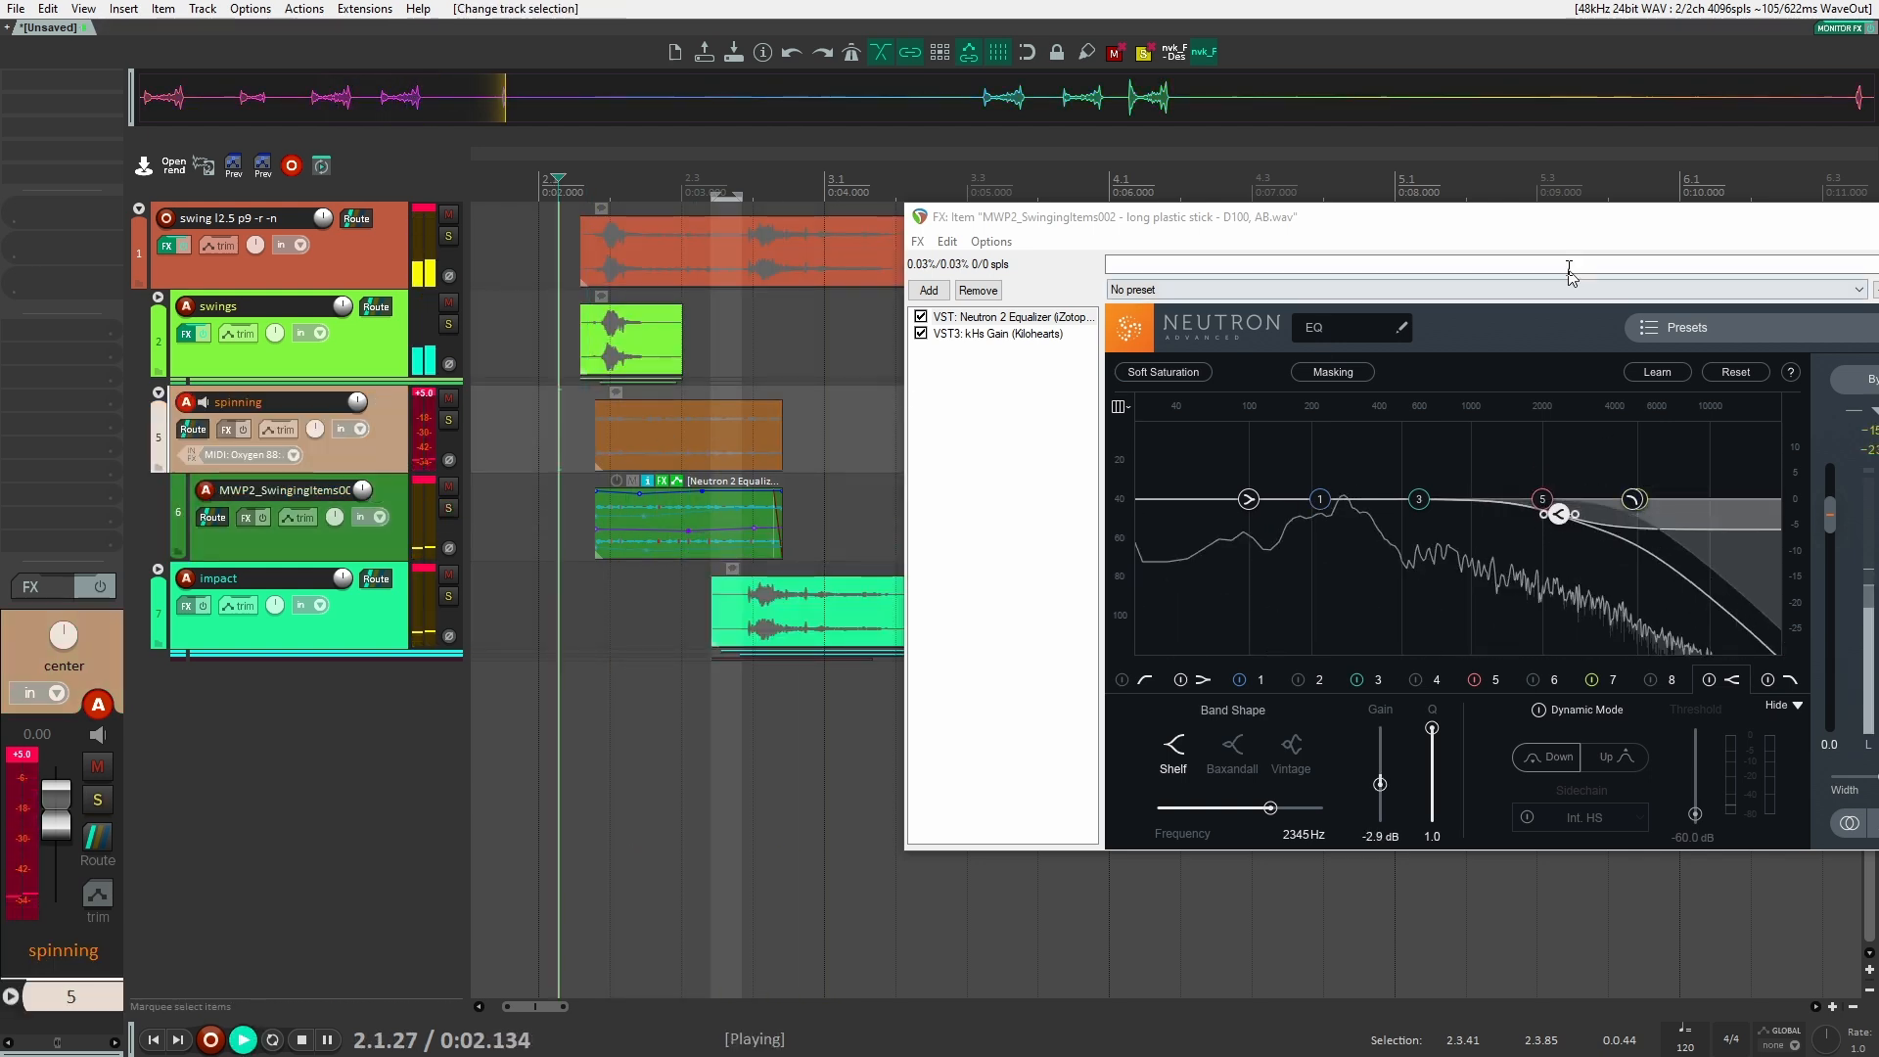
drag(1579, 235, 1370, 260)
key(space)
key(space)
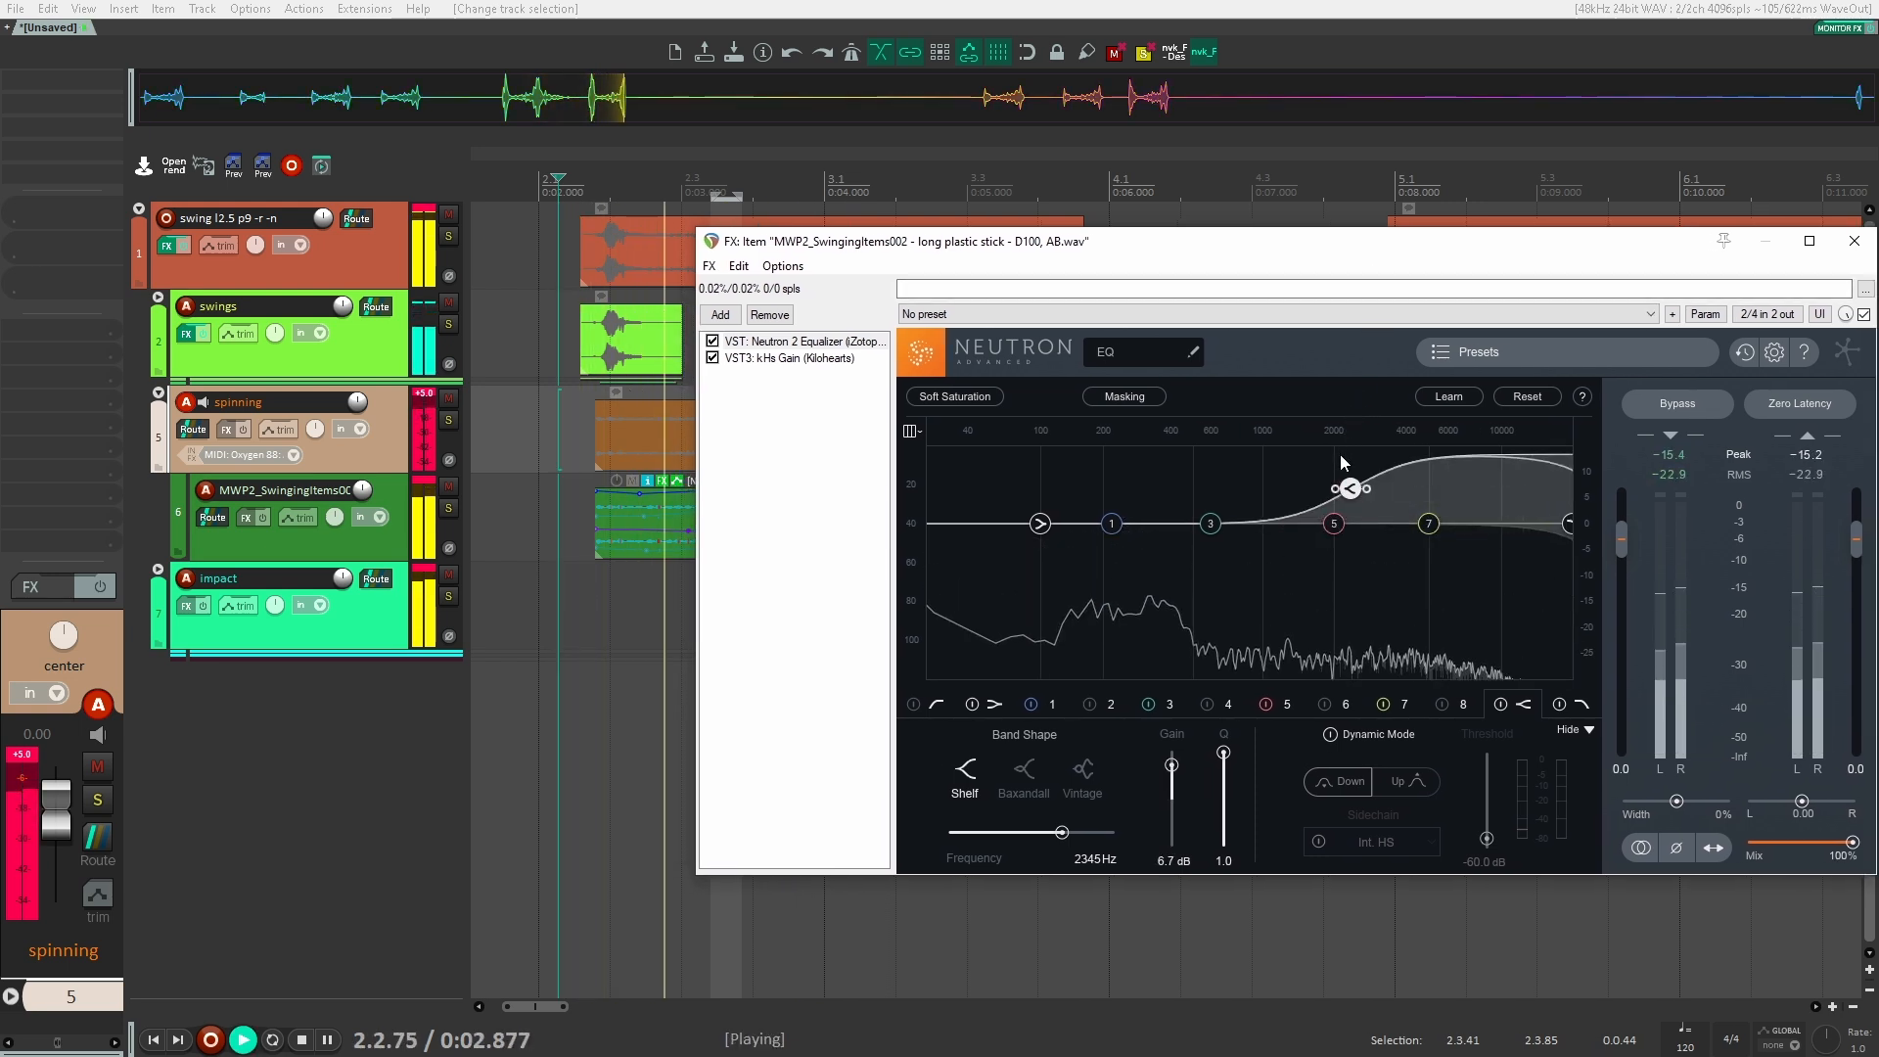
key(space)
Solo the stick track, steepen its high-shelf gain envelope from about -4.4 to 7.1 dB, and audition it.
click(443, 511)
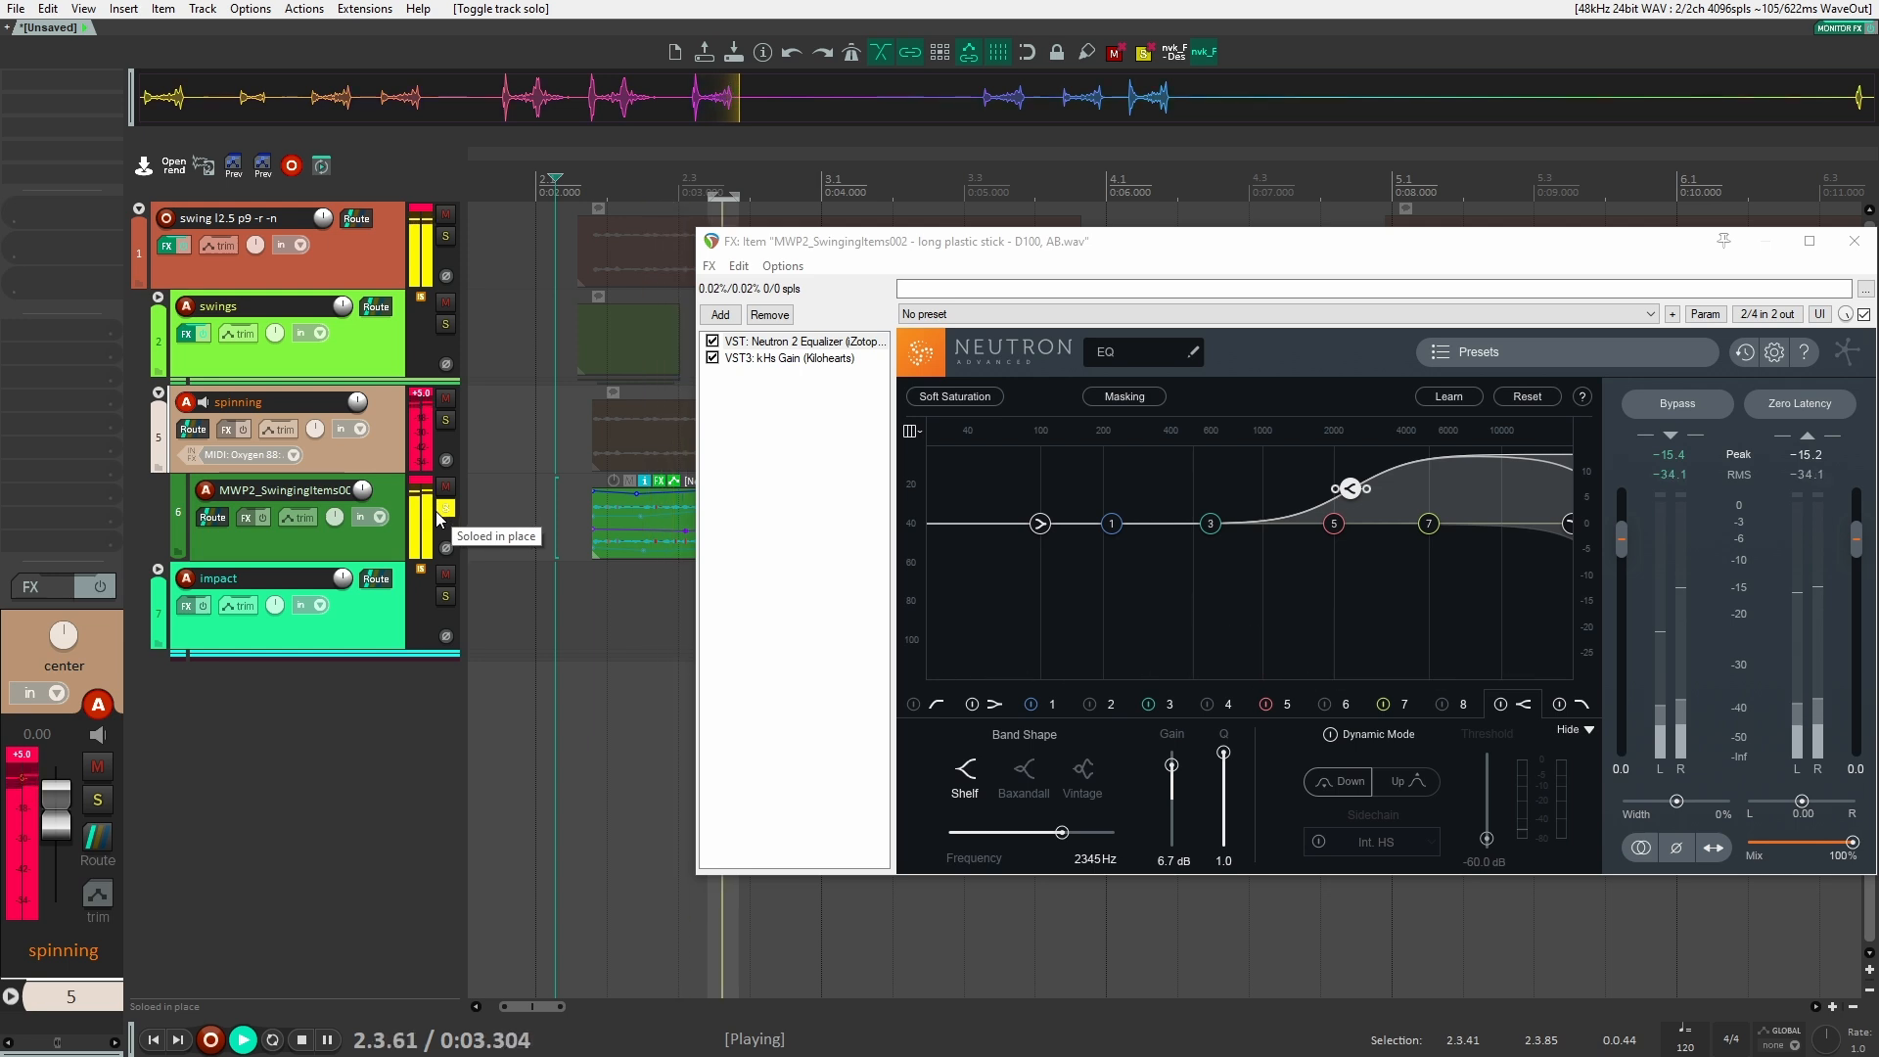
key(space)
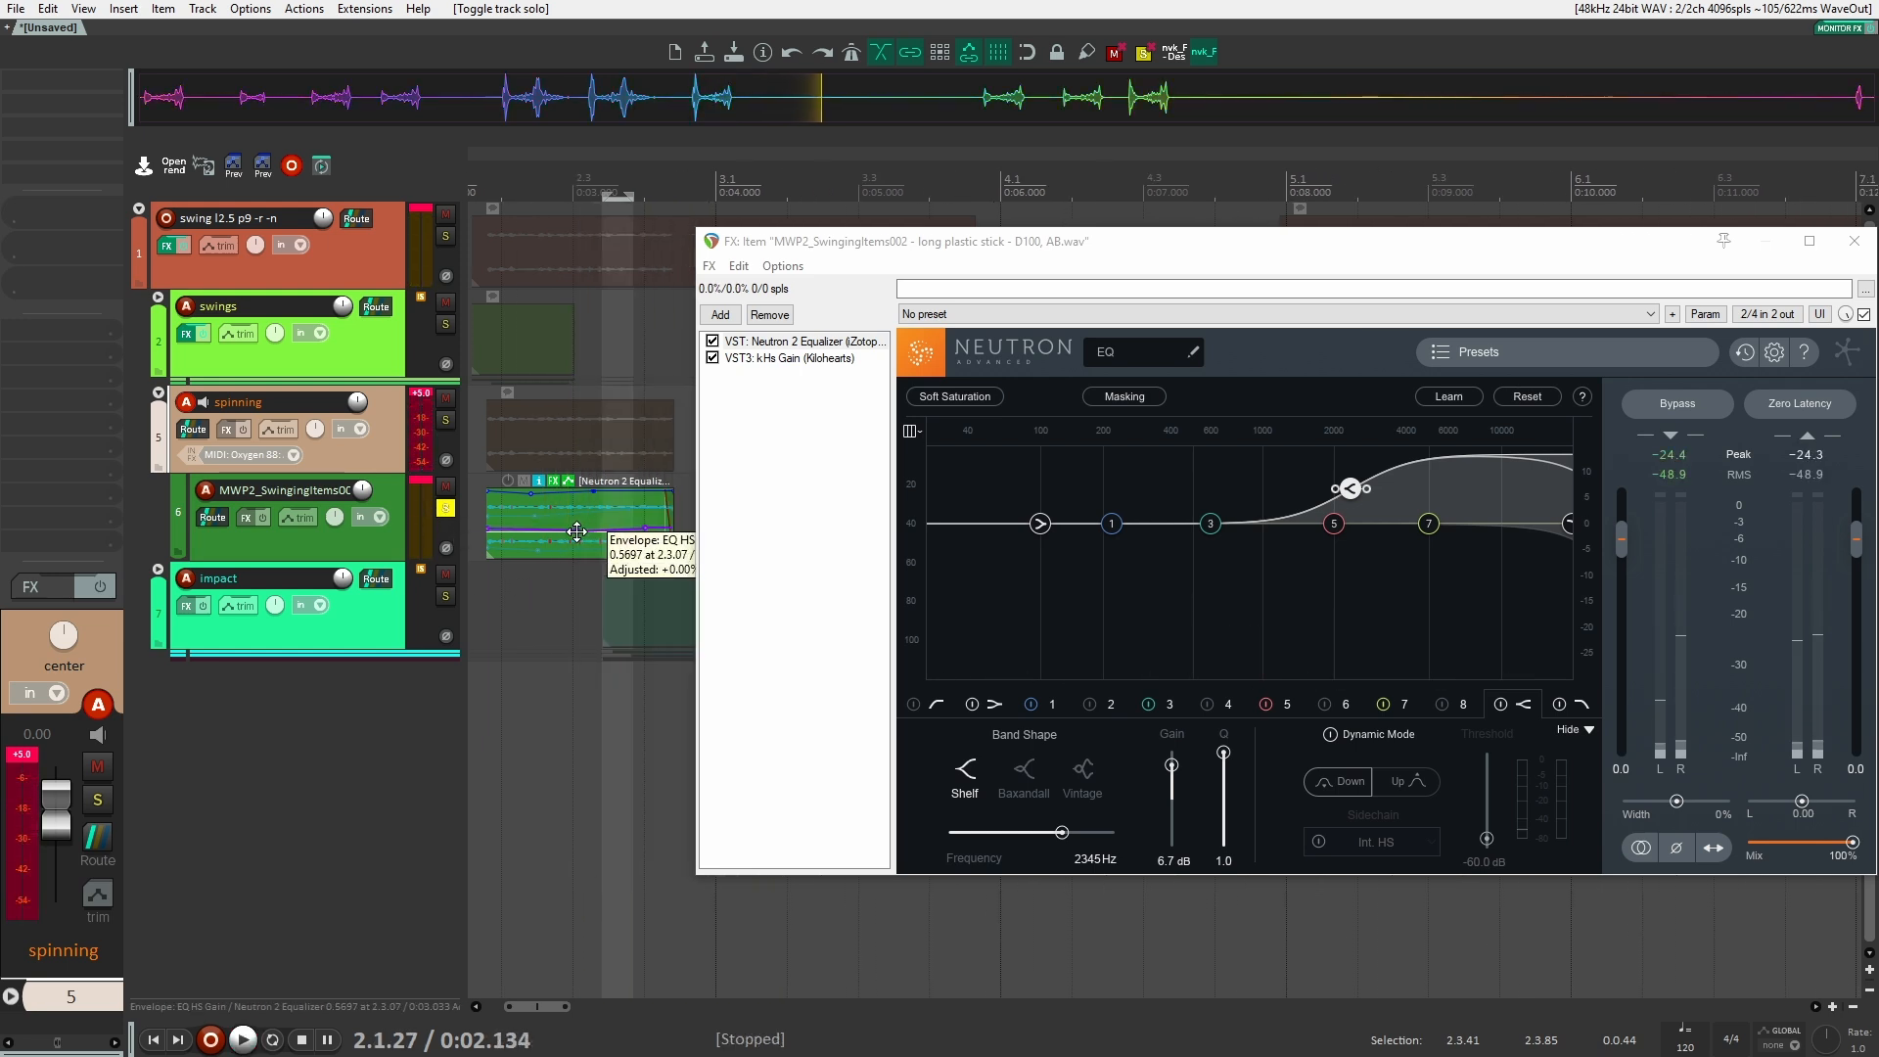
drag(578, 532, 483, 575)
click(482, 516)
key(space)
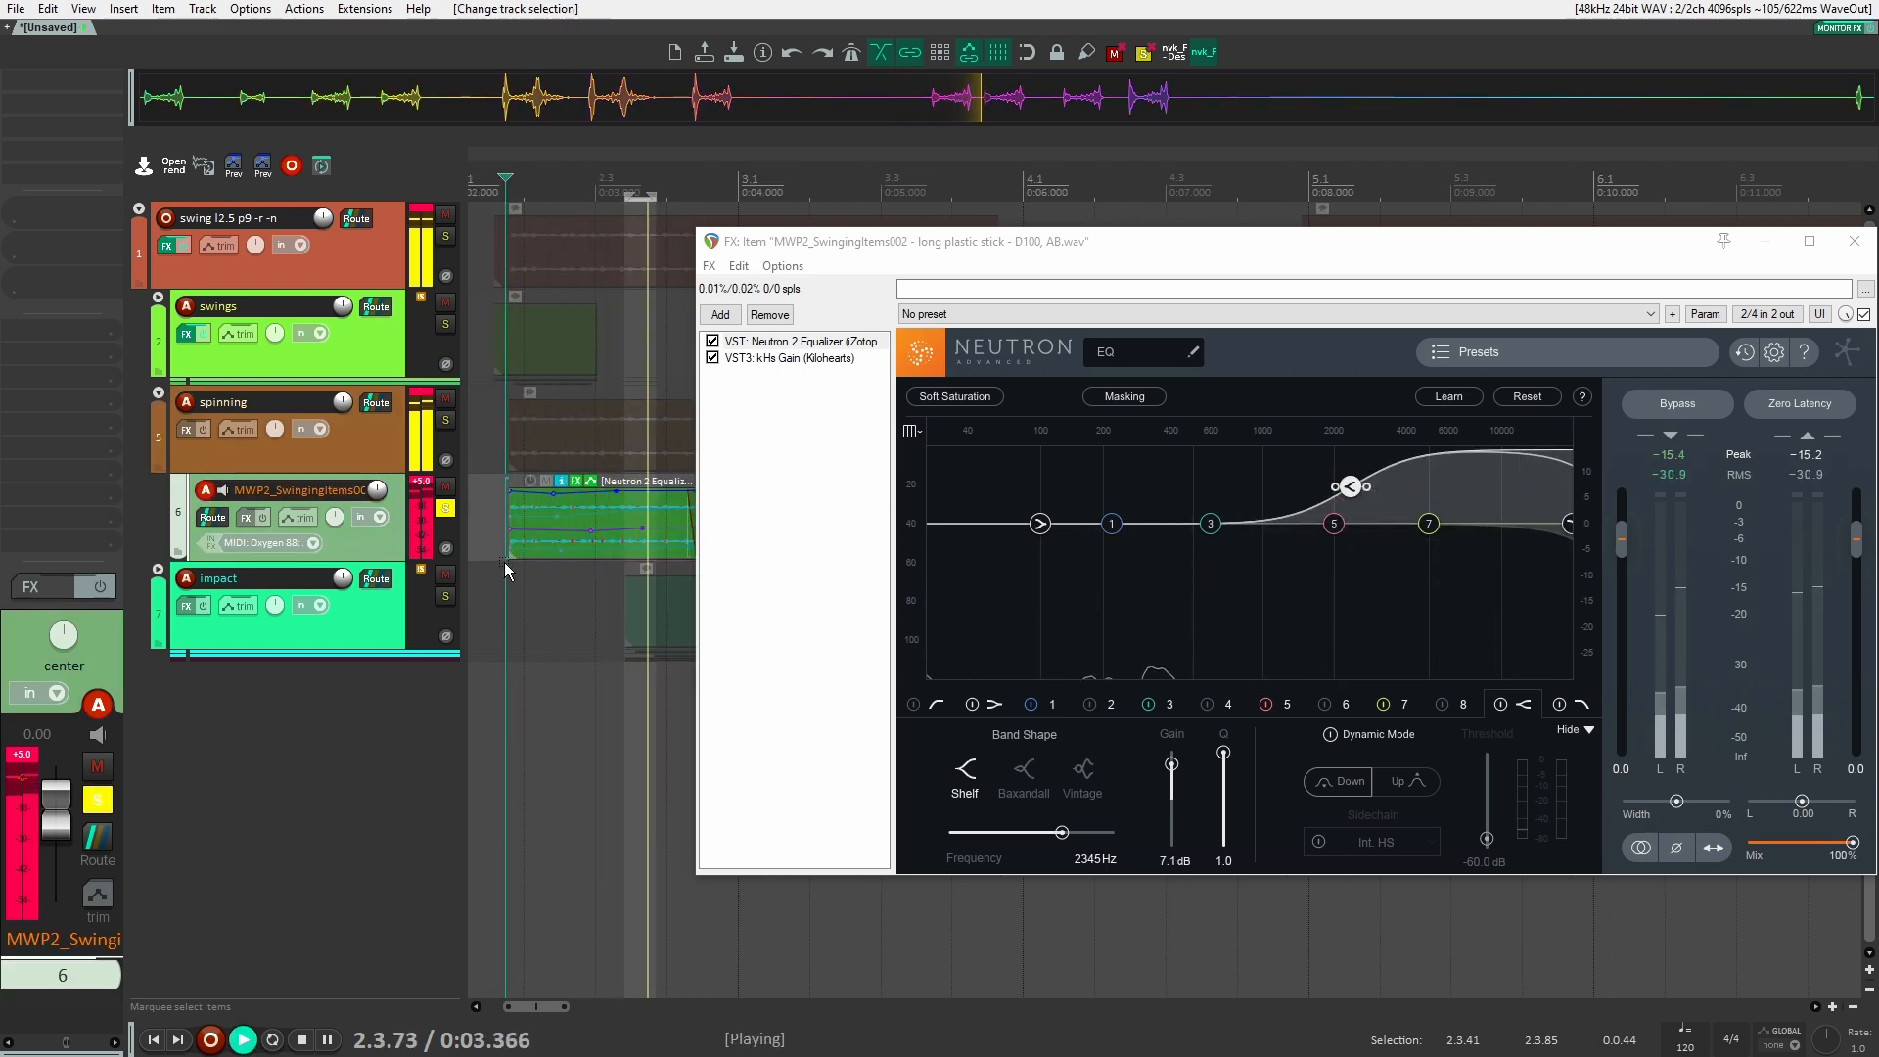
Unsolo the stick track, play all layers together from the first swing, and close the item's effects window.
click(446, 508)
key(space)
key(space)
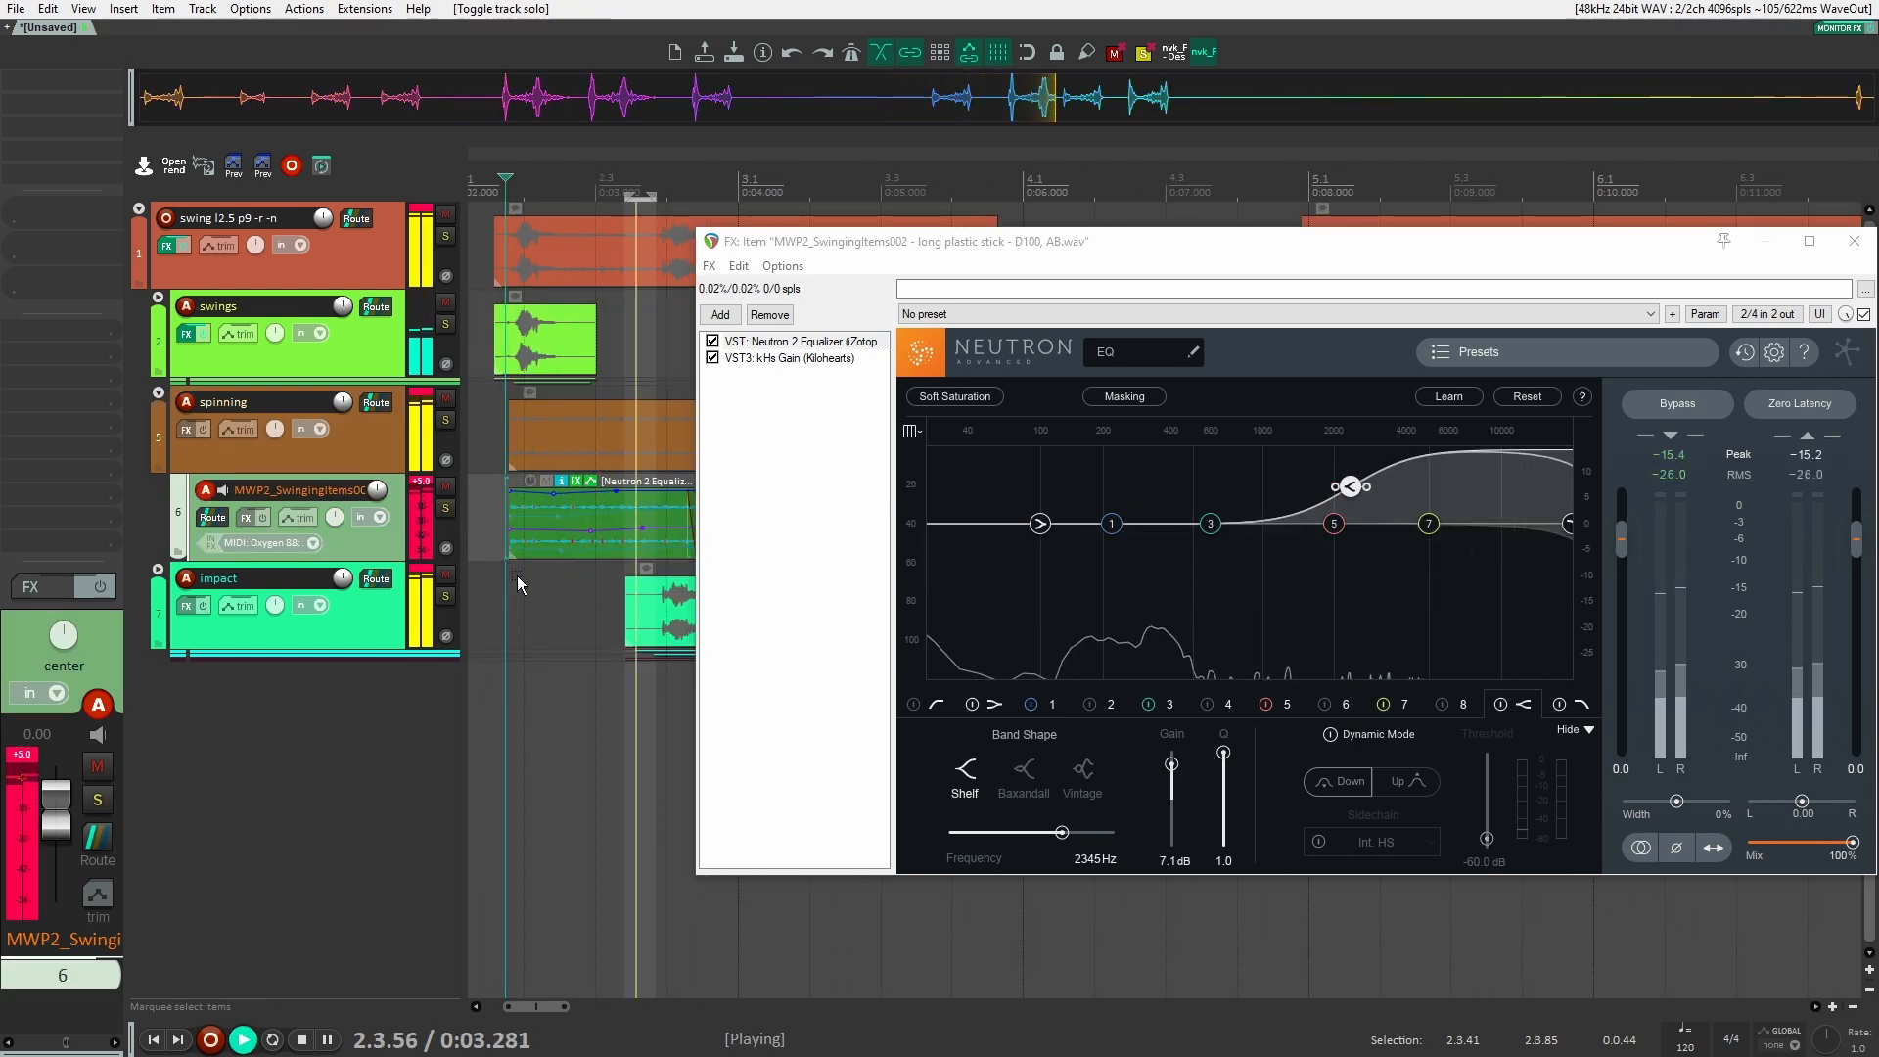
key(space)
key(space)
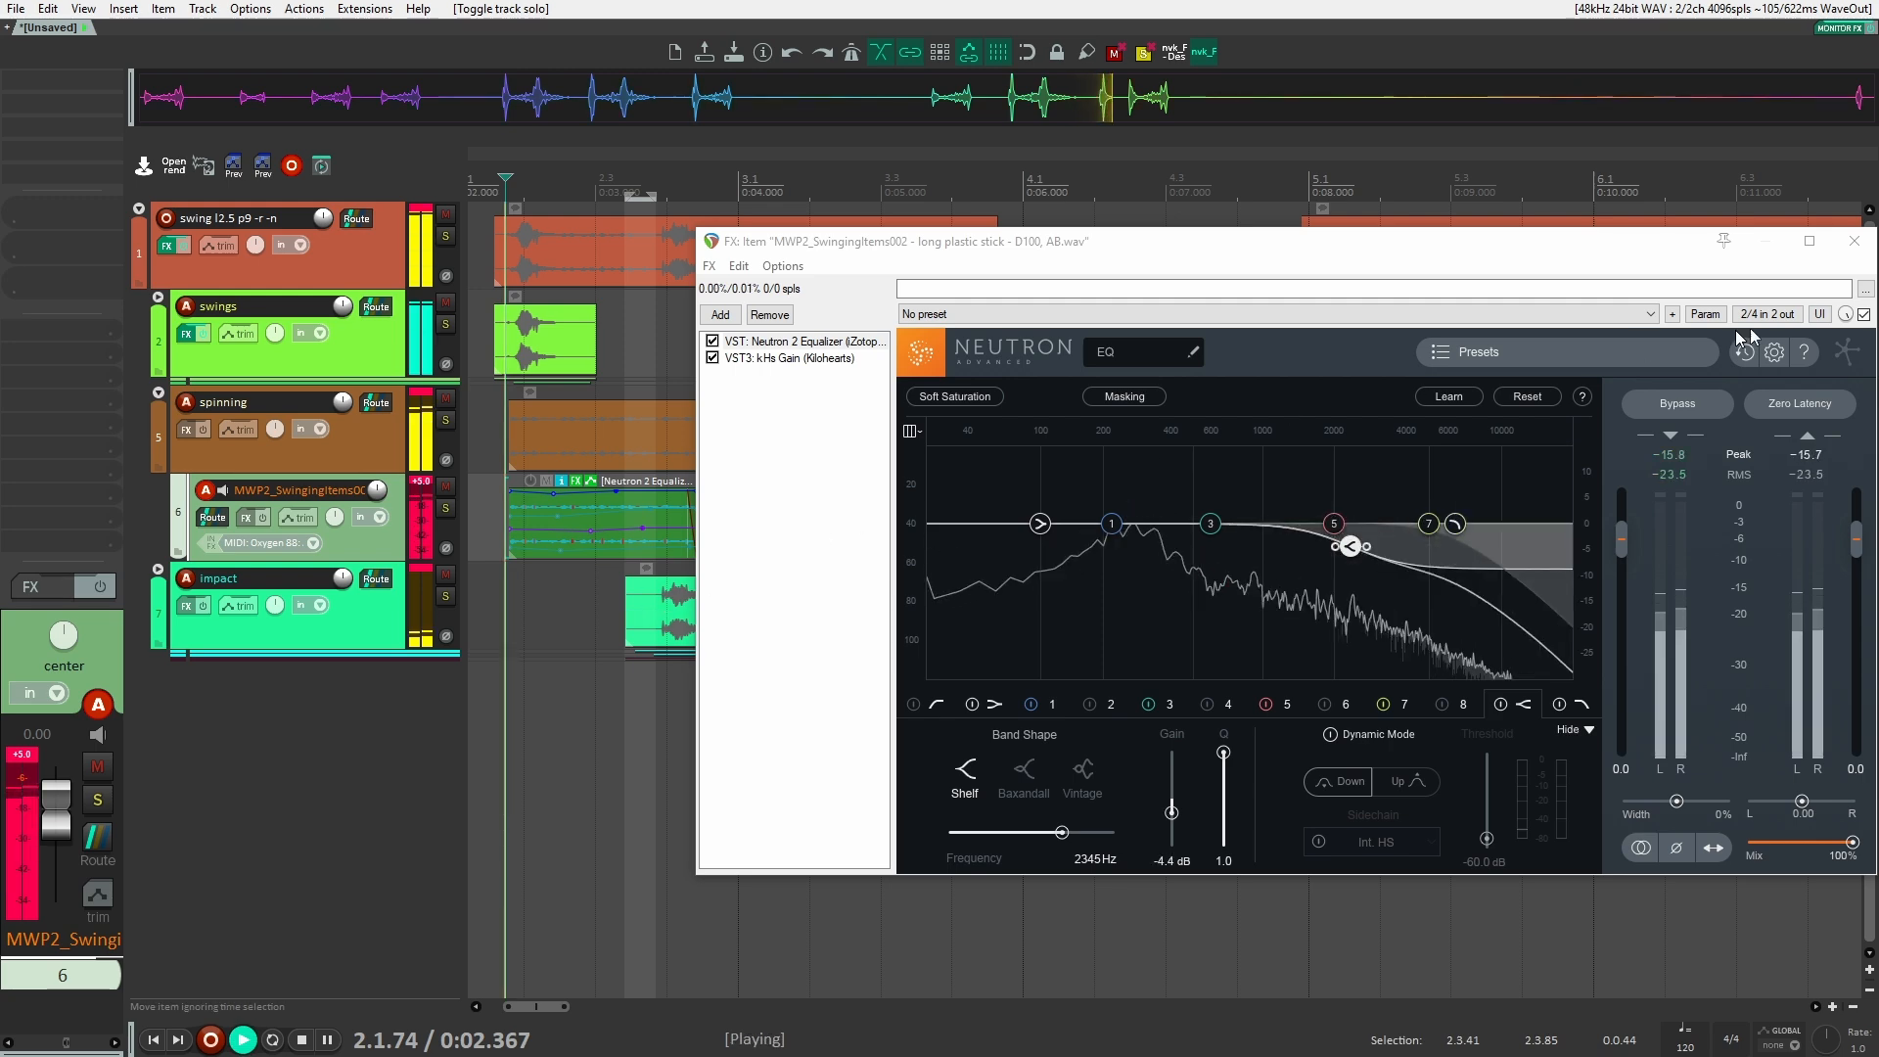
drag(1695, 247, 1449, 261)
click(1626, 249)
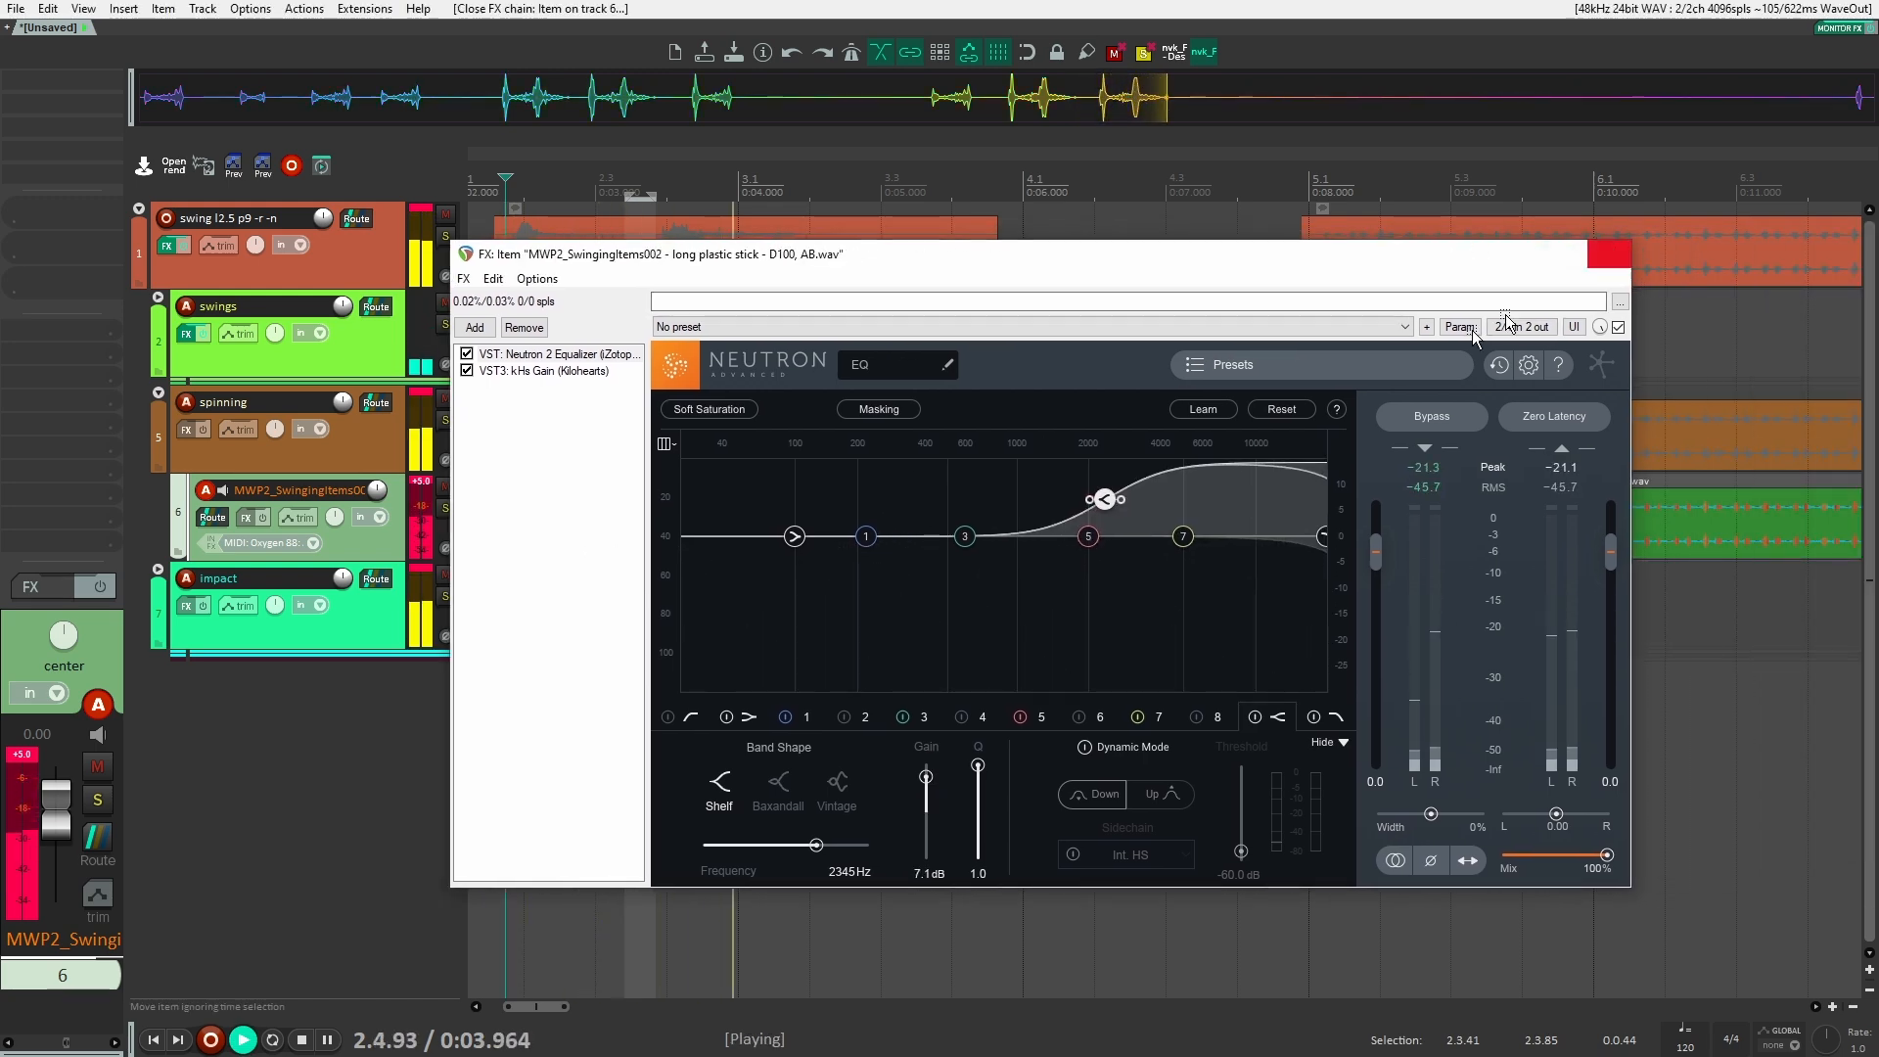
Select all layer items of the first swing and generate variations with the nvk.tools preset MWP2 (8 VAR).
click(1049, 481)
scroll(1047, 461, down, 9)
key(space)
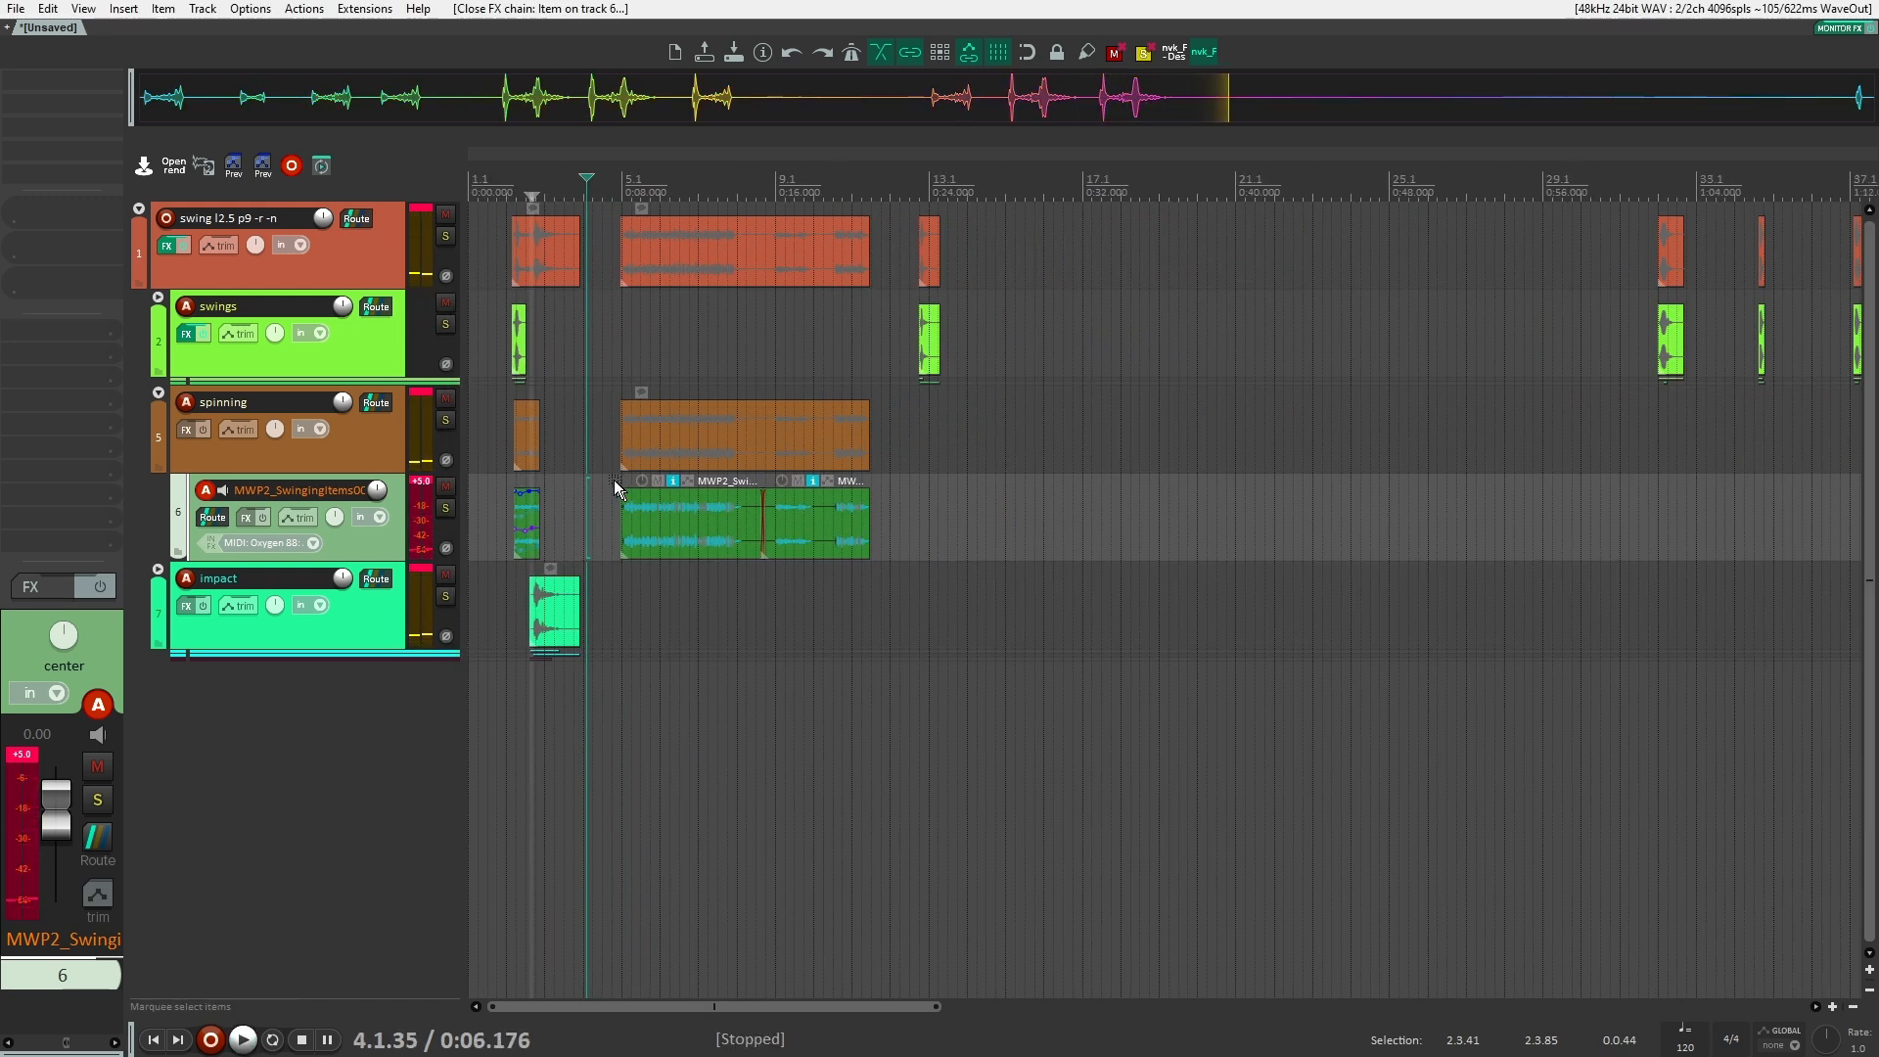
scroll(556, 368, up, 7)
drag(545, 356, 703, 344)
drag(544, 242, 848, 644)
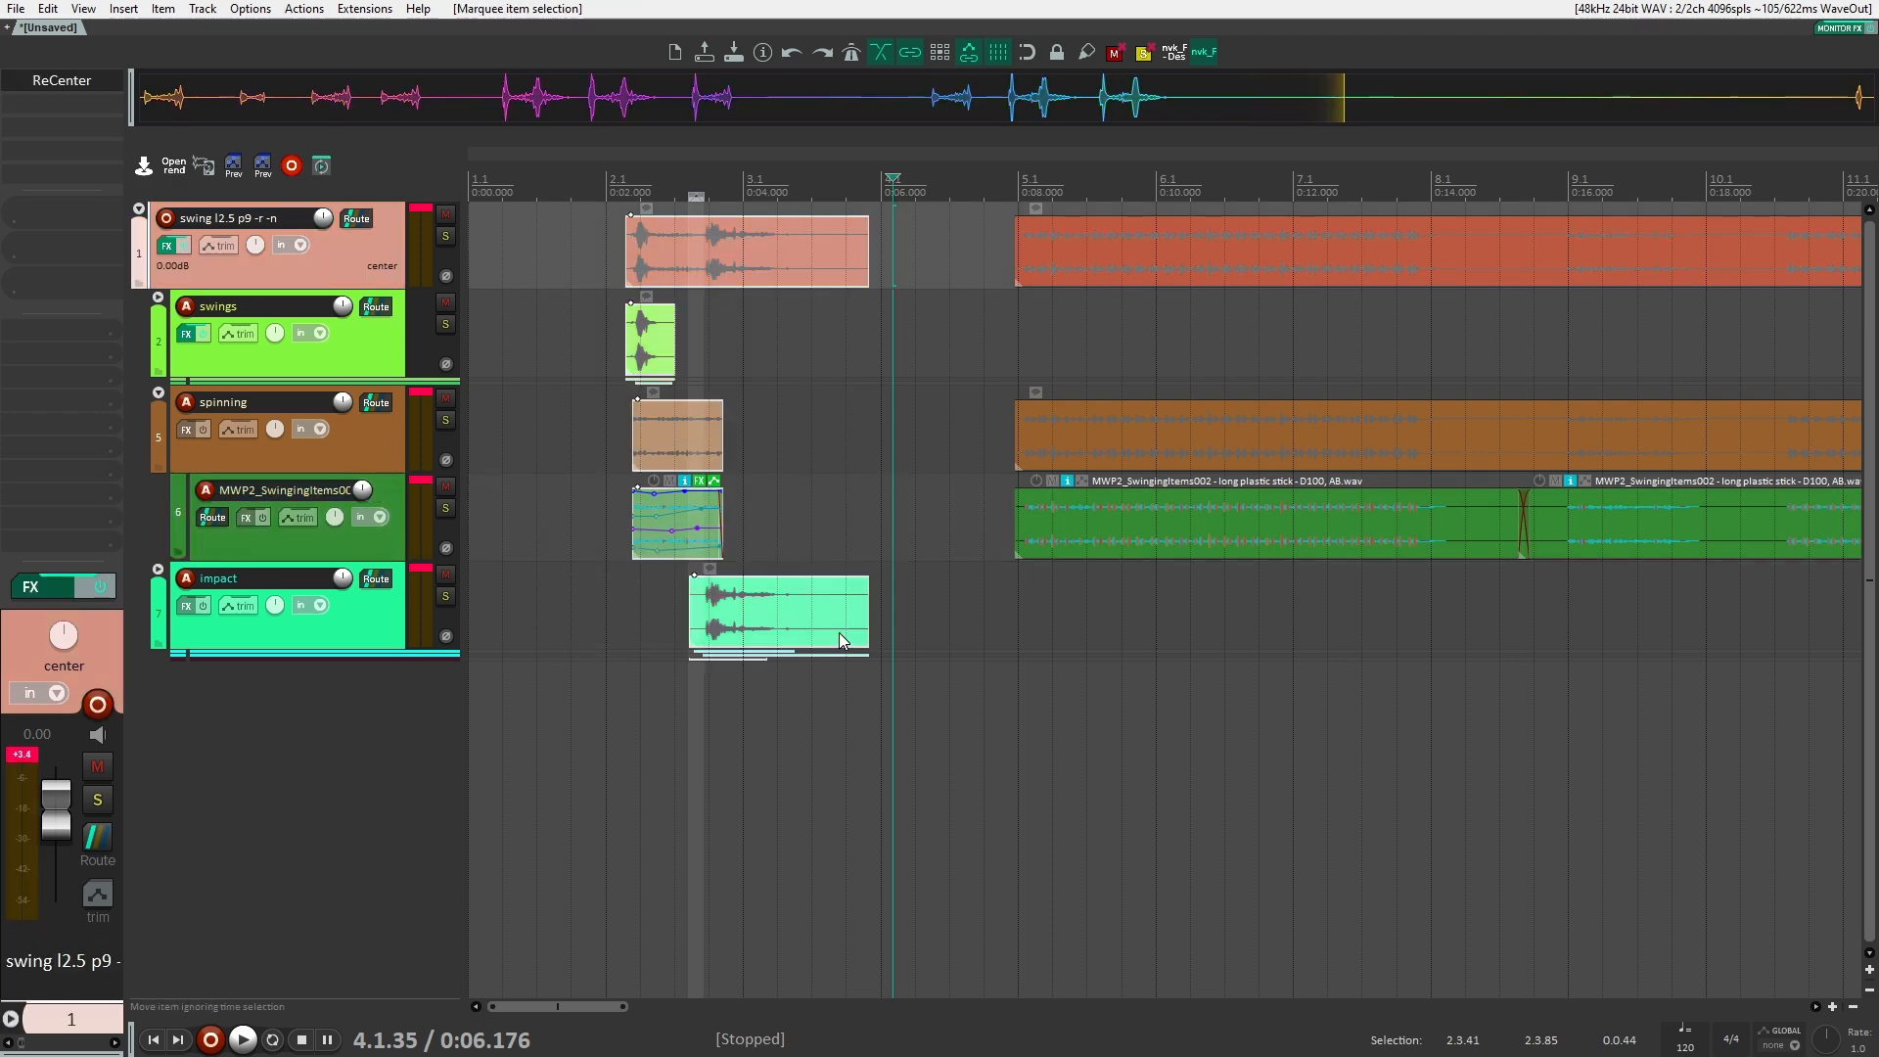
key(v)
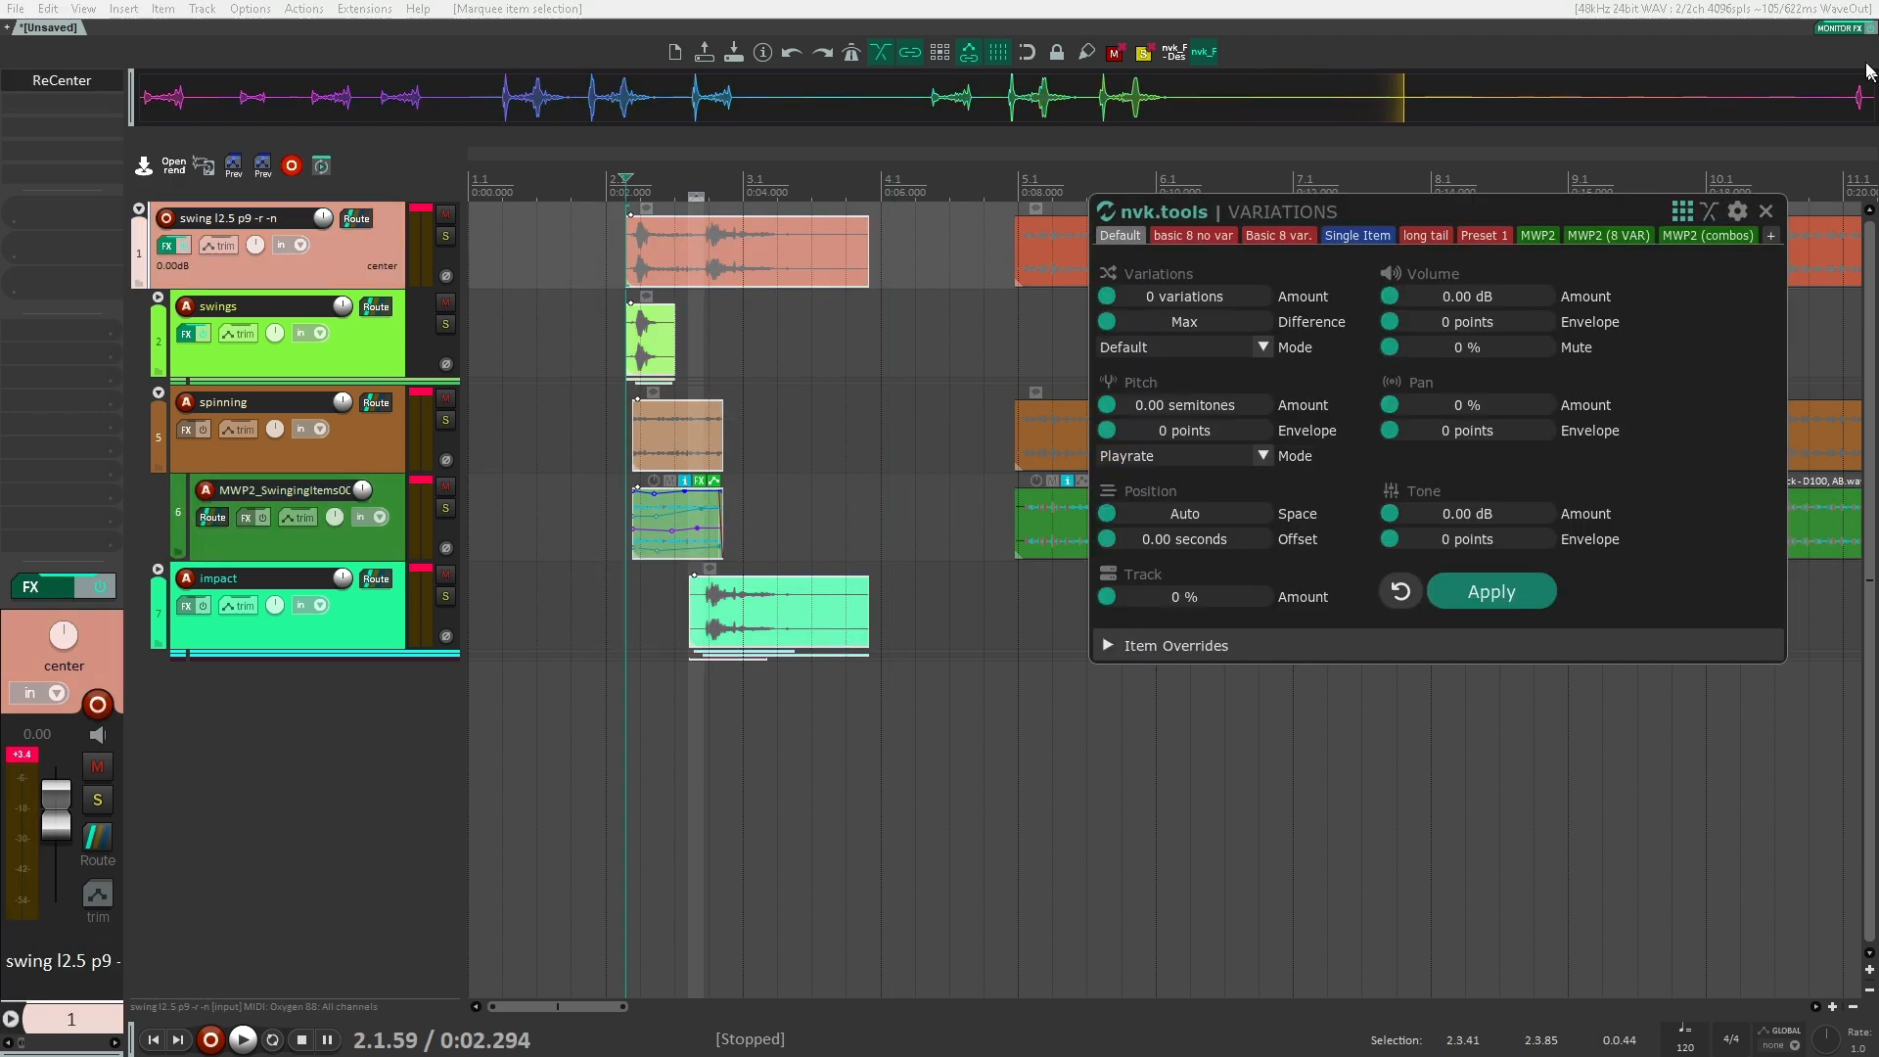
click(1636, 233)
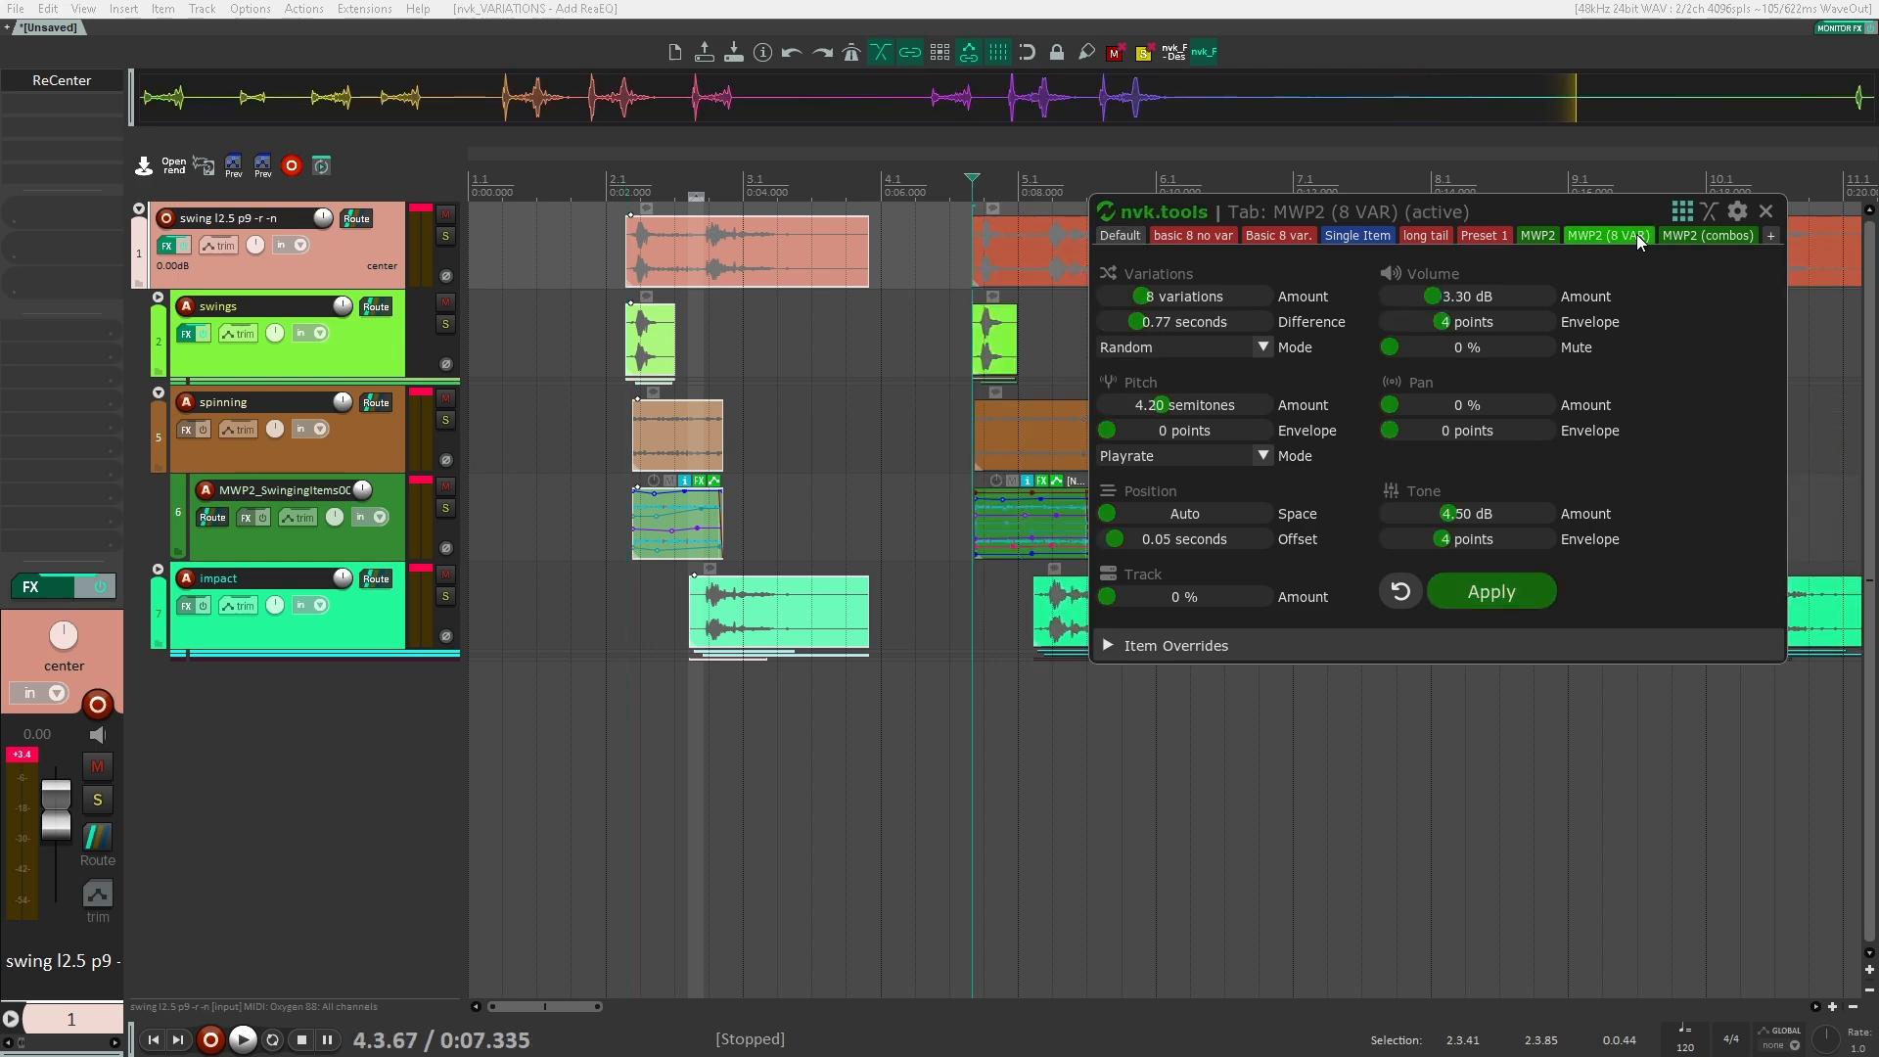
click(1493, 595)
Examine the generated variations along the timeline and inside the swings folder.
click(955, 274)
scroll(955, 272, down, 6)
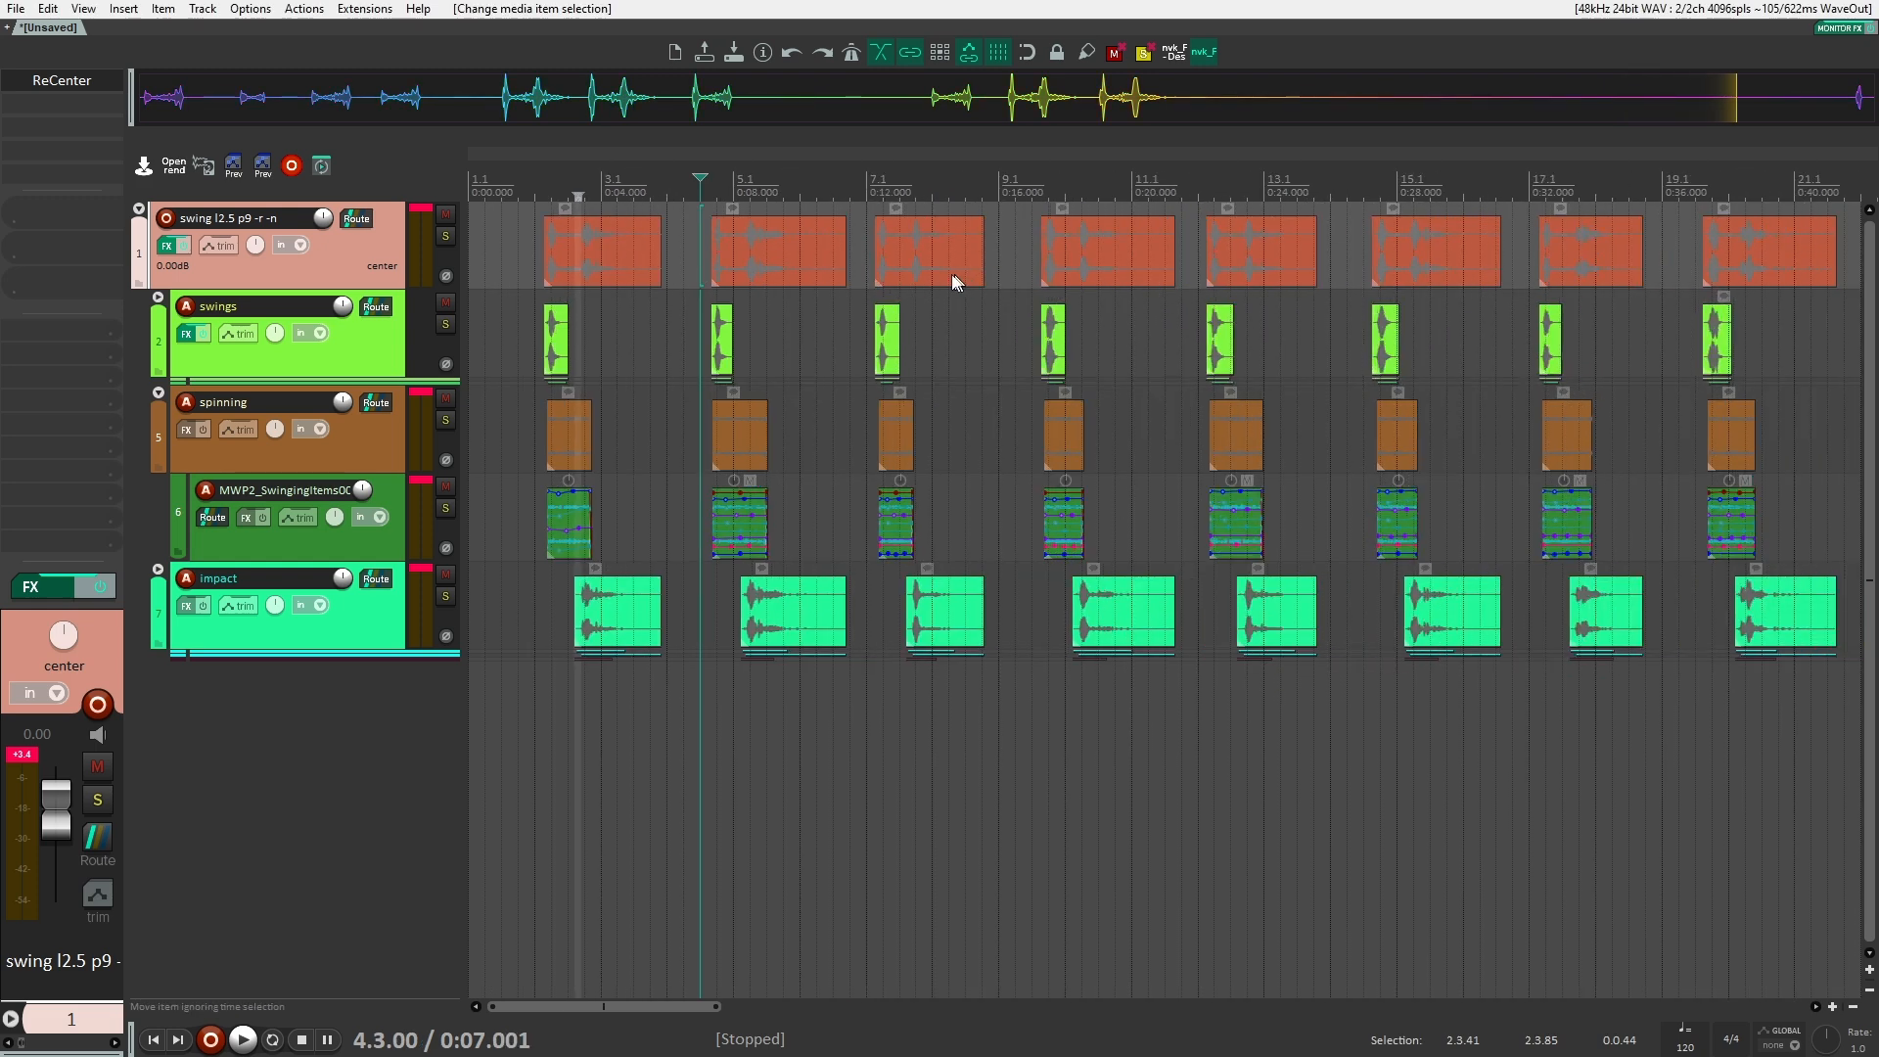
scroll(722, 274, up, 6)
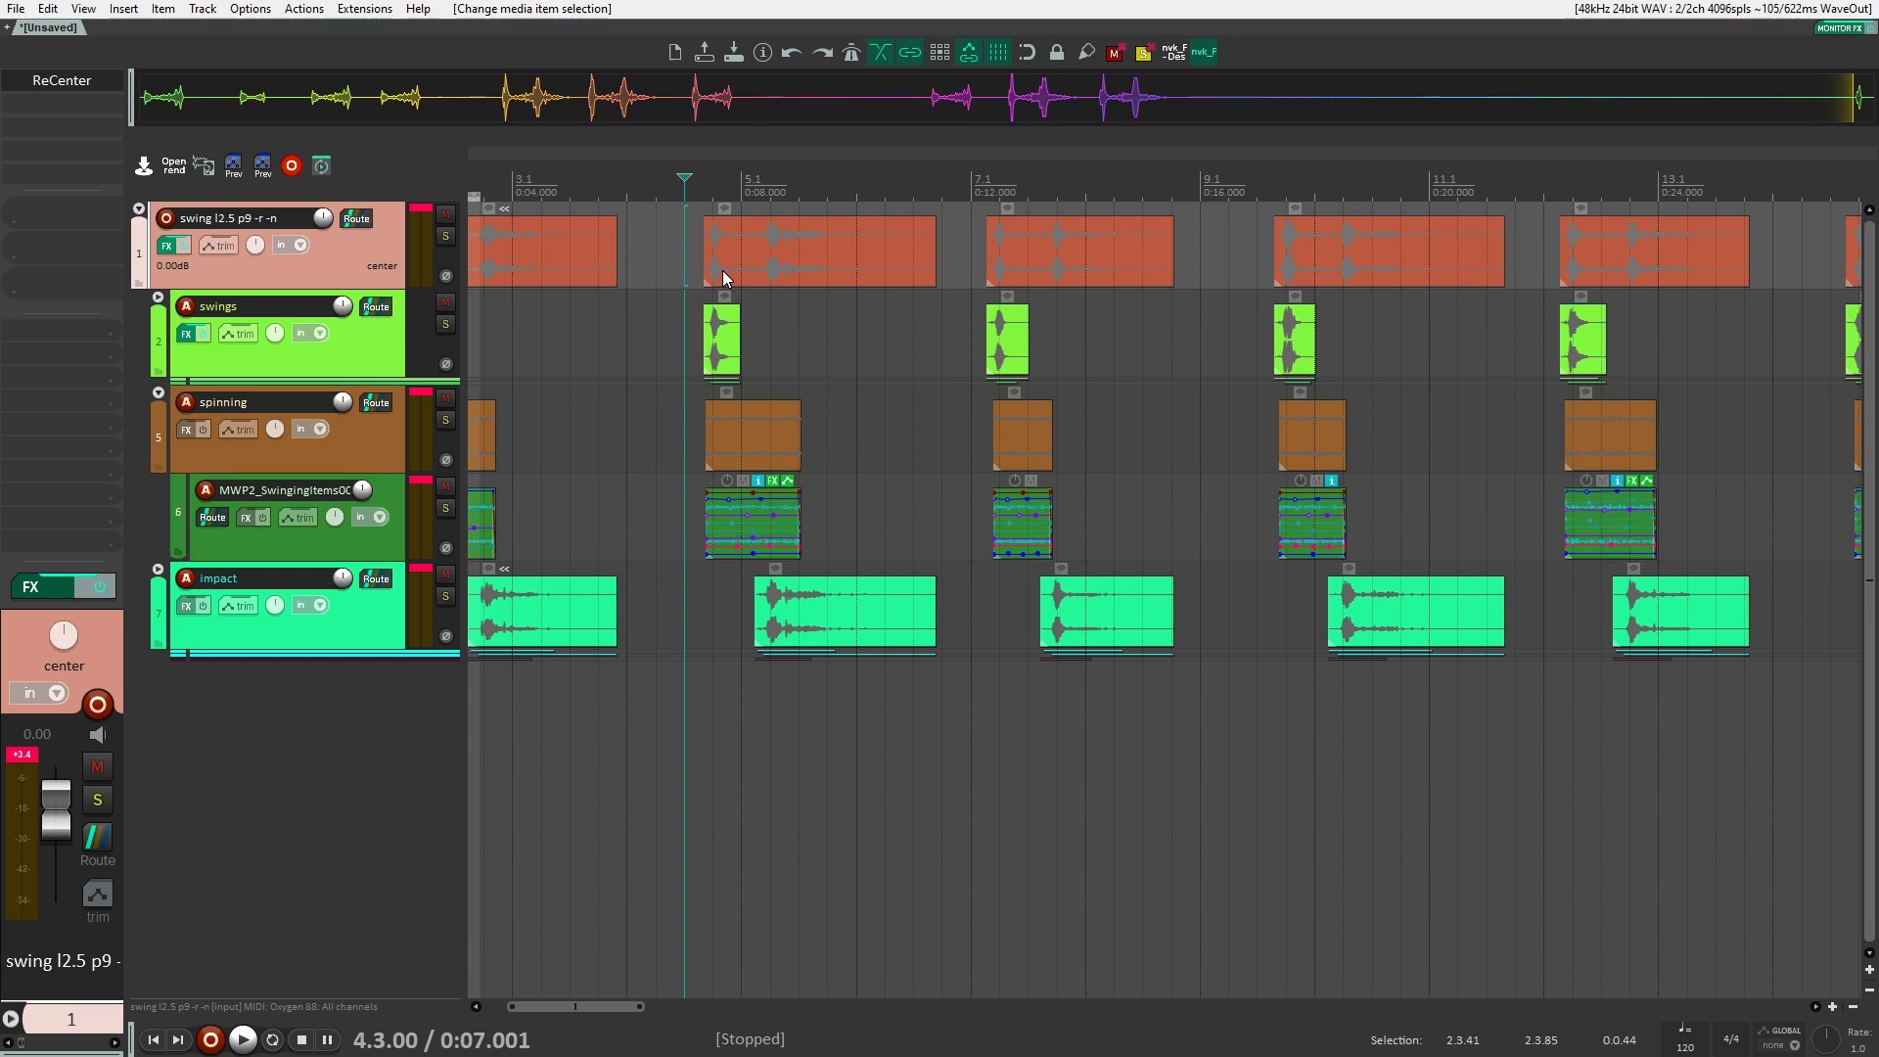
click(159, 298)
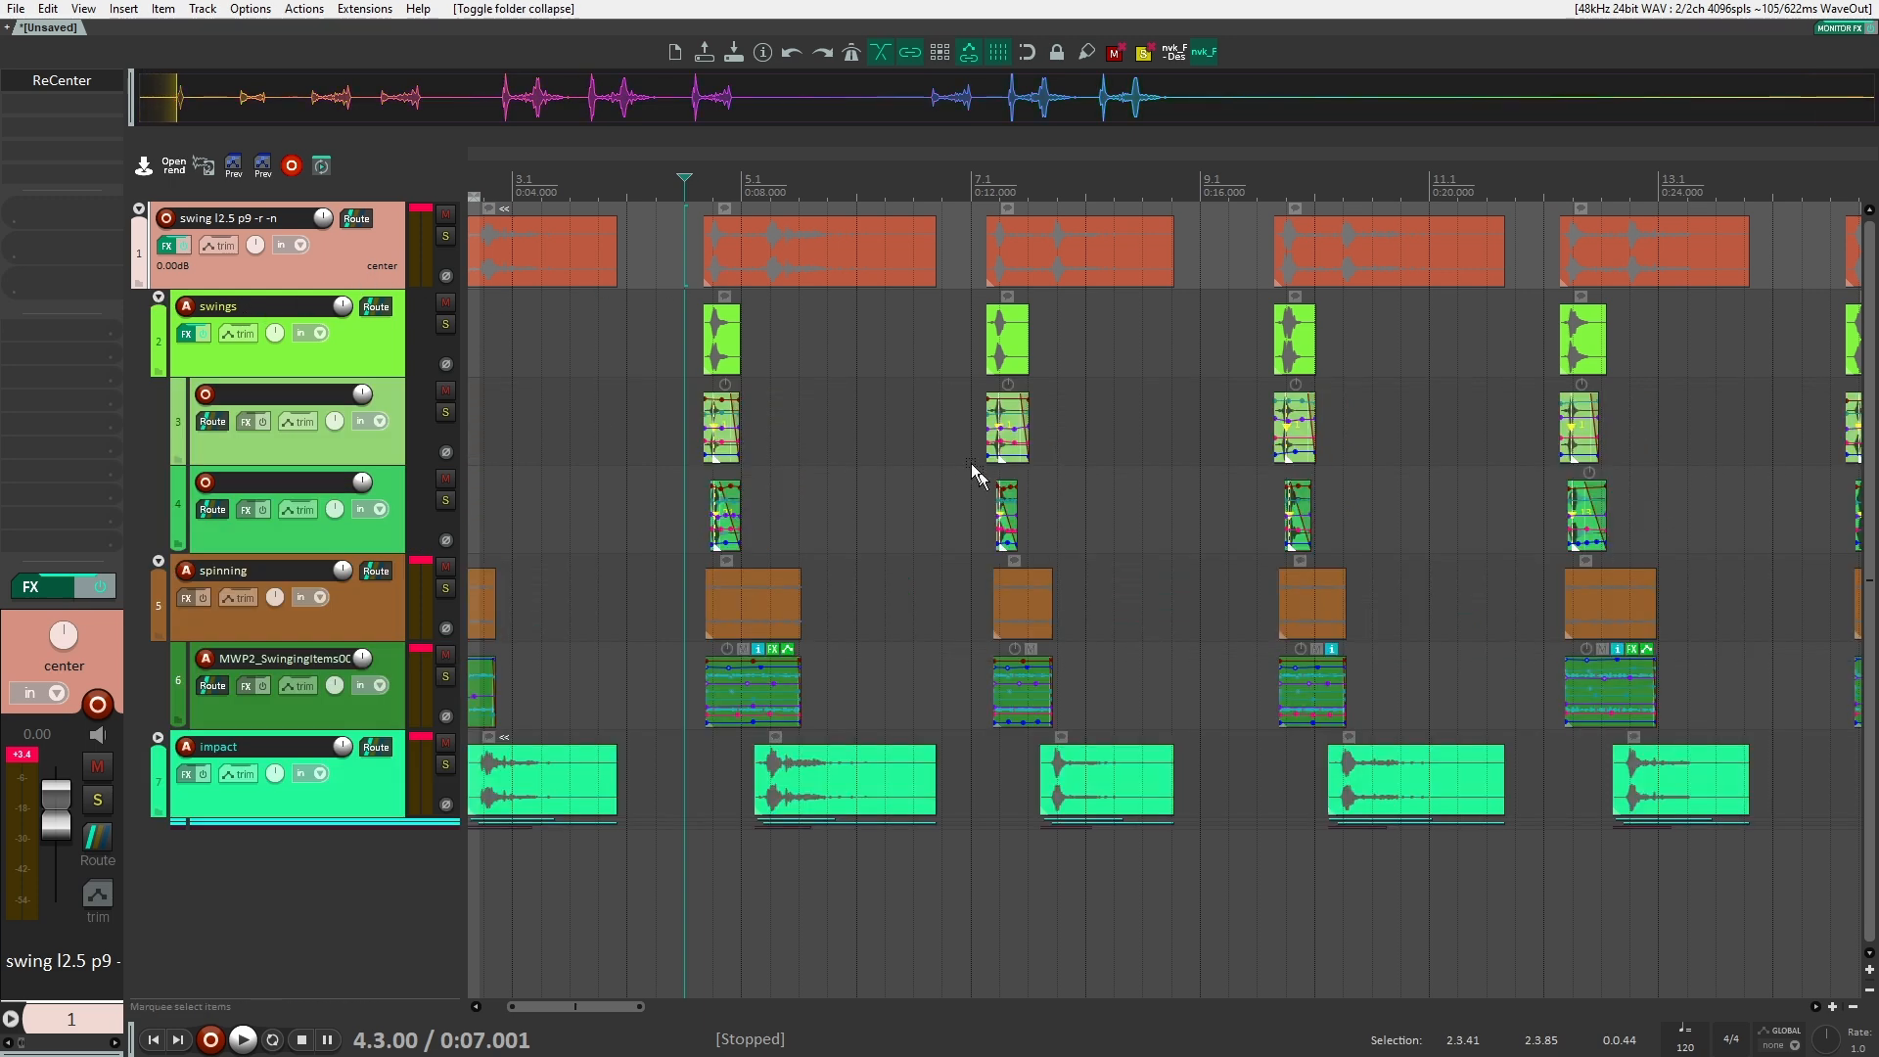
click(158, 297)
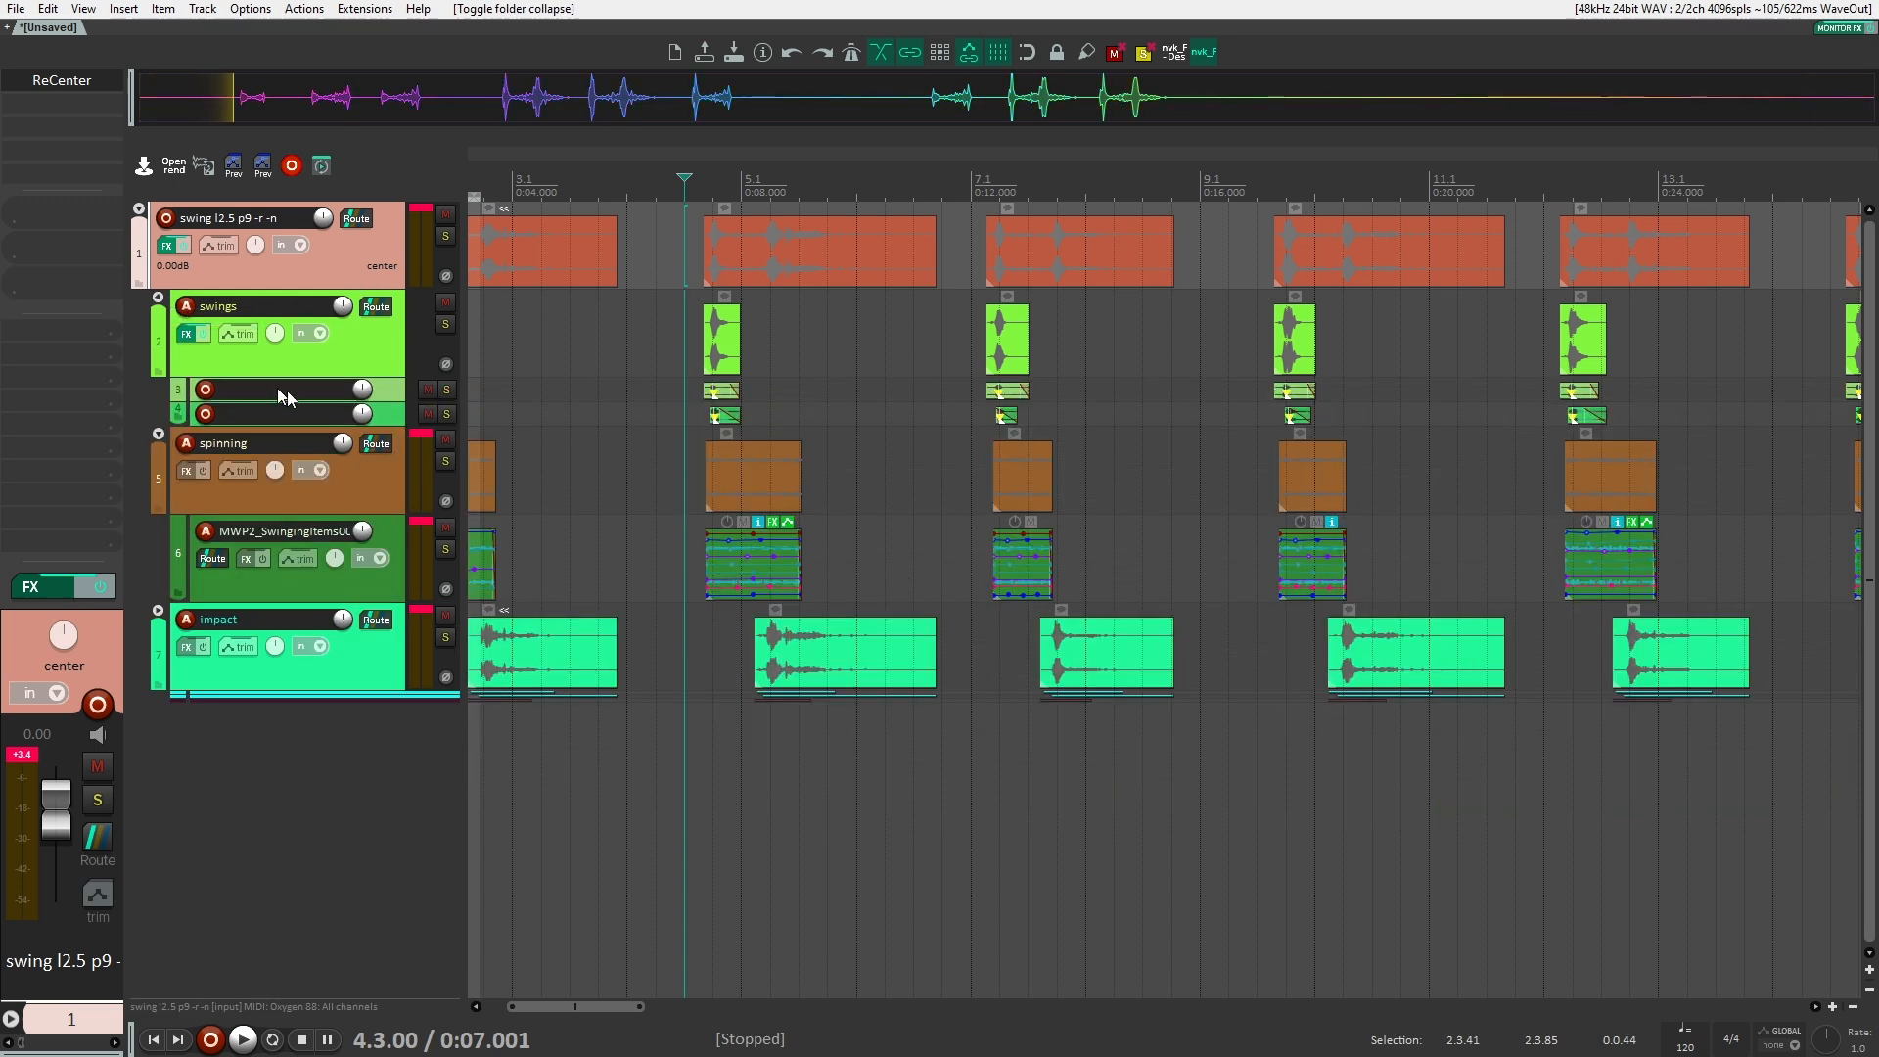
click(158, 299)
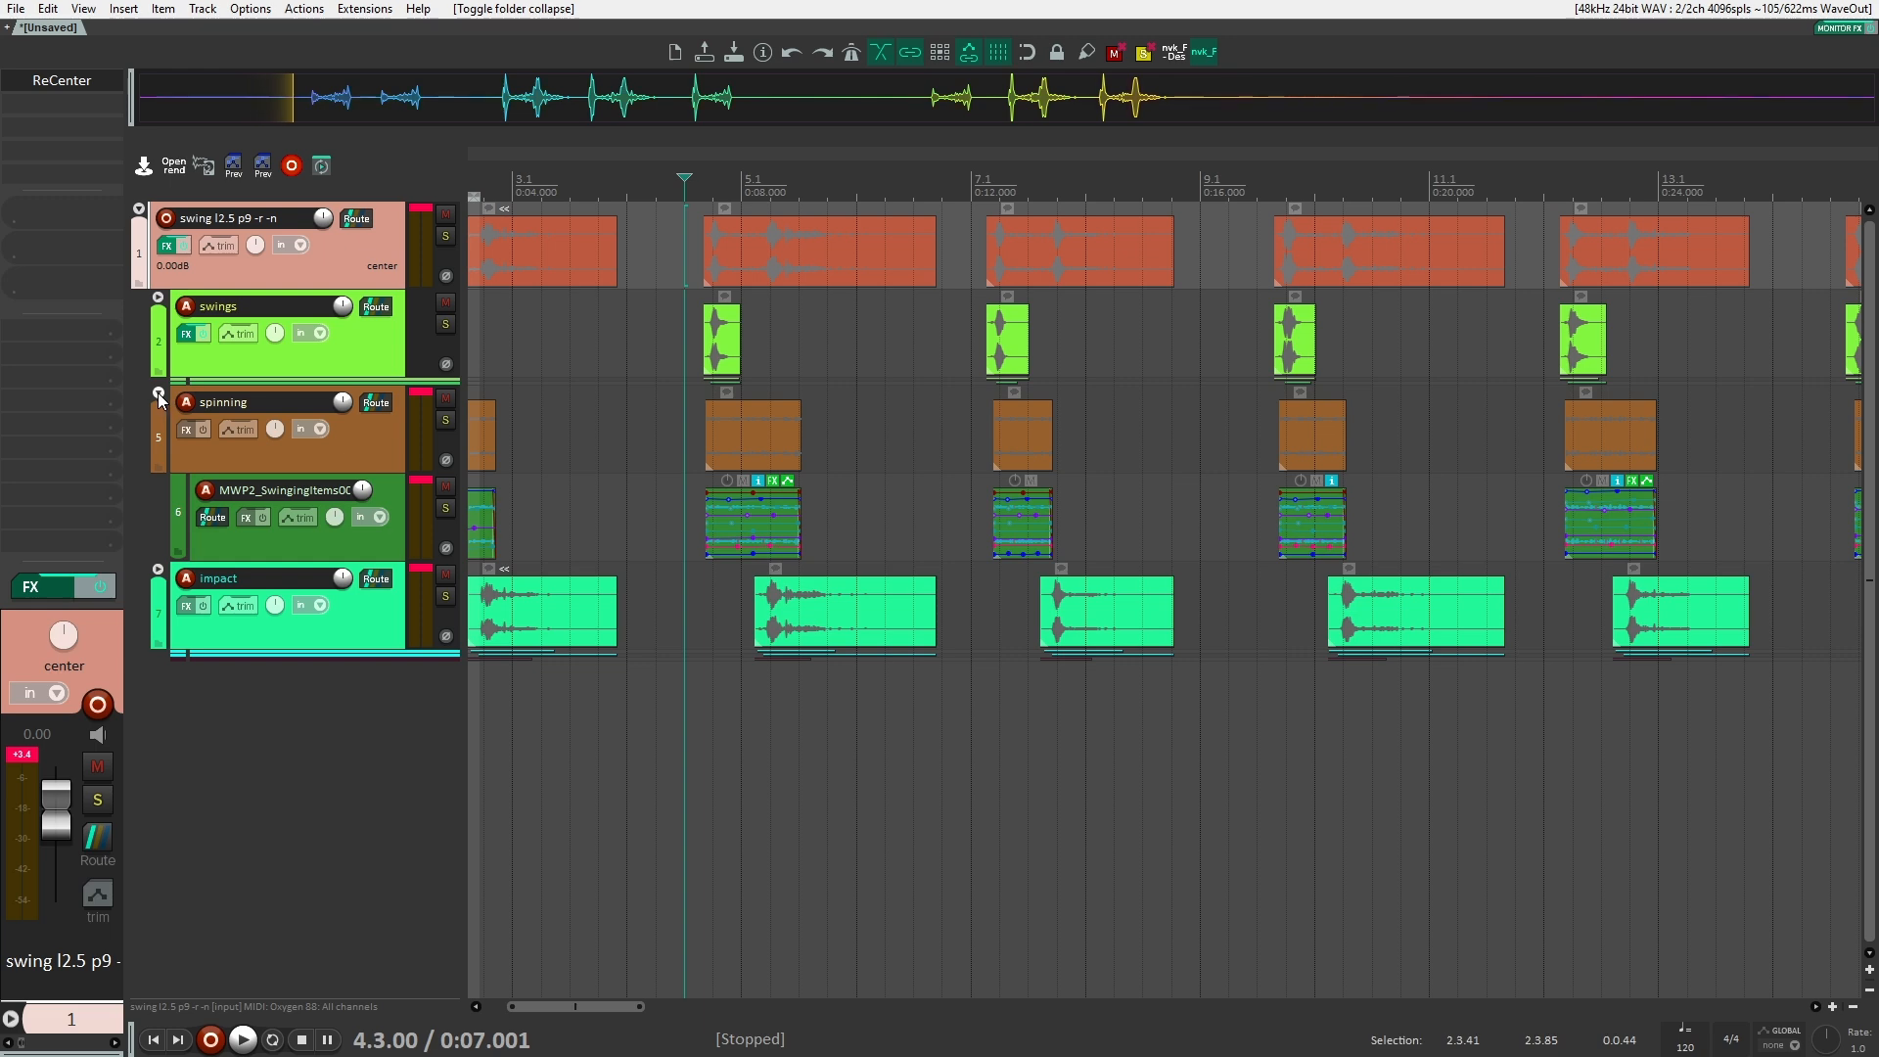
Check the variations inside the spinning and impact folders, and leave both folders collapsed.
click(381, 541)
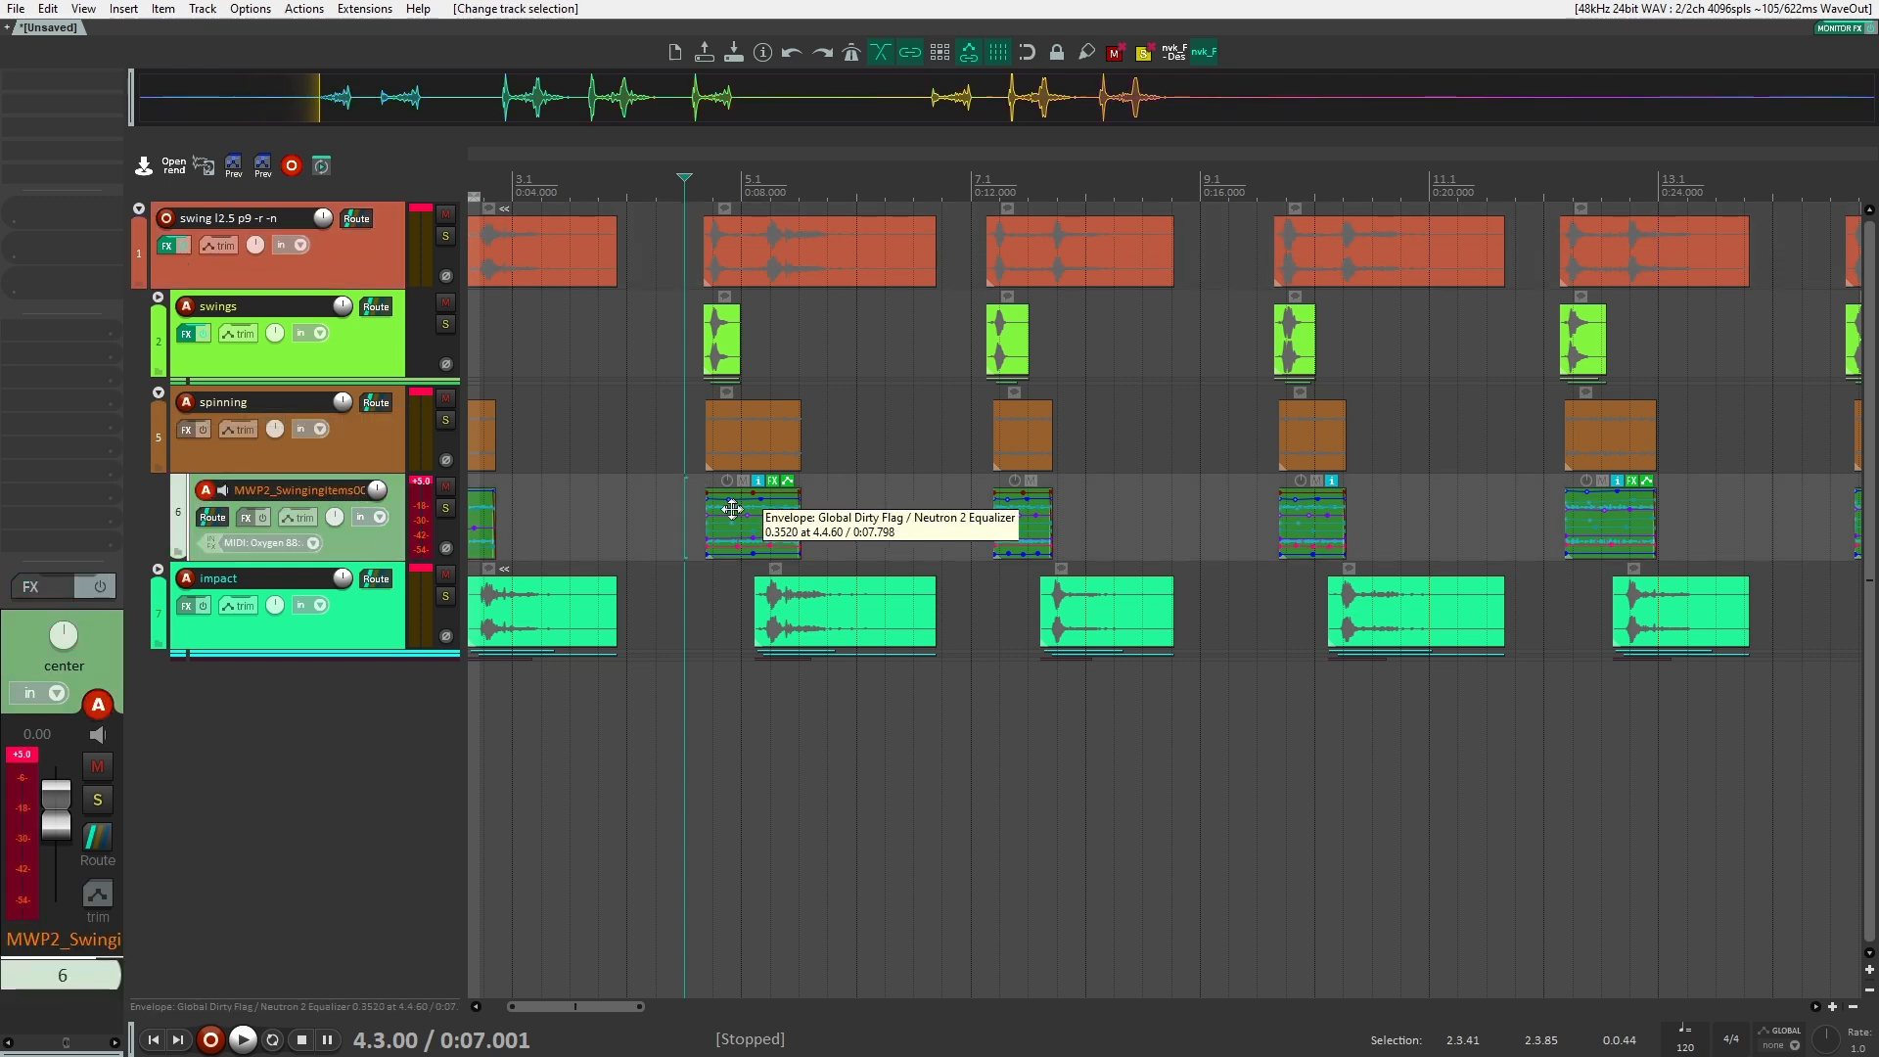
click(158, 569)
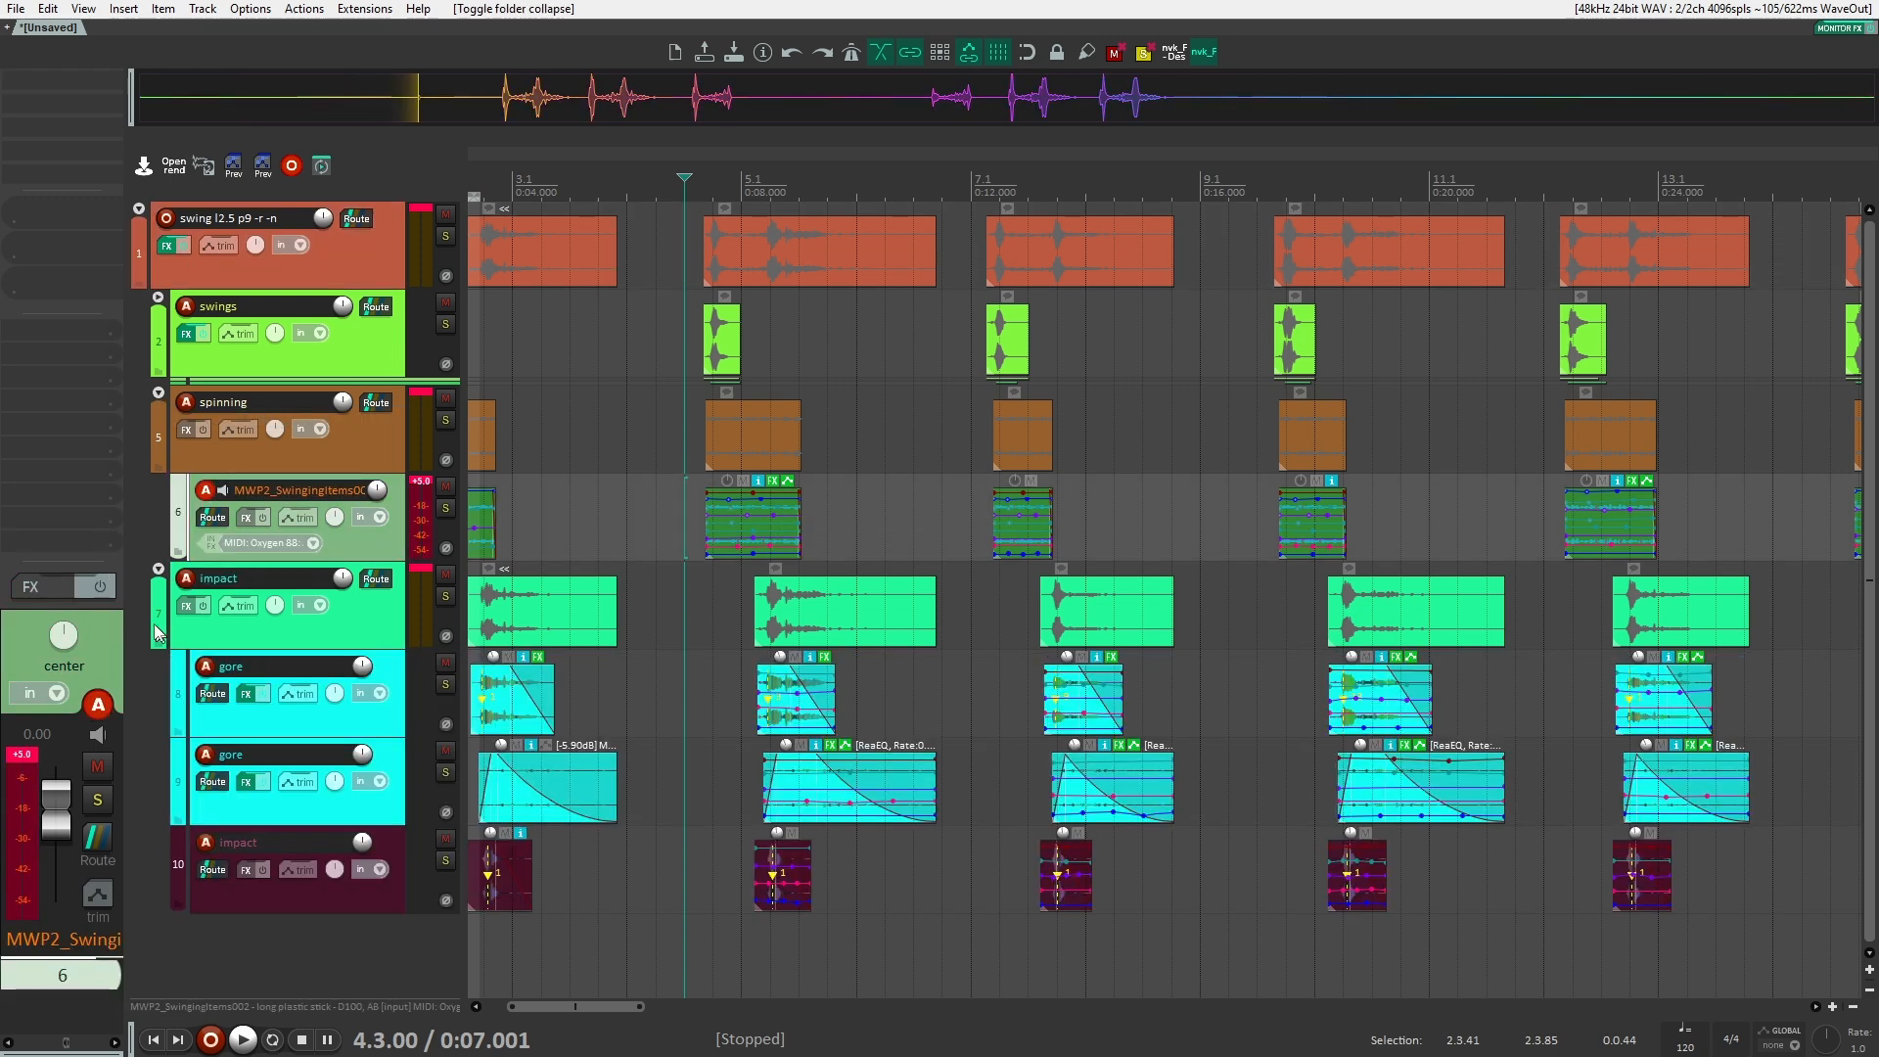
click(156, 570)
click(158, 393)
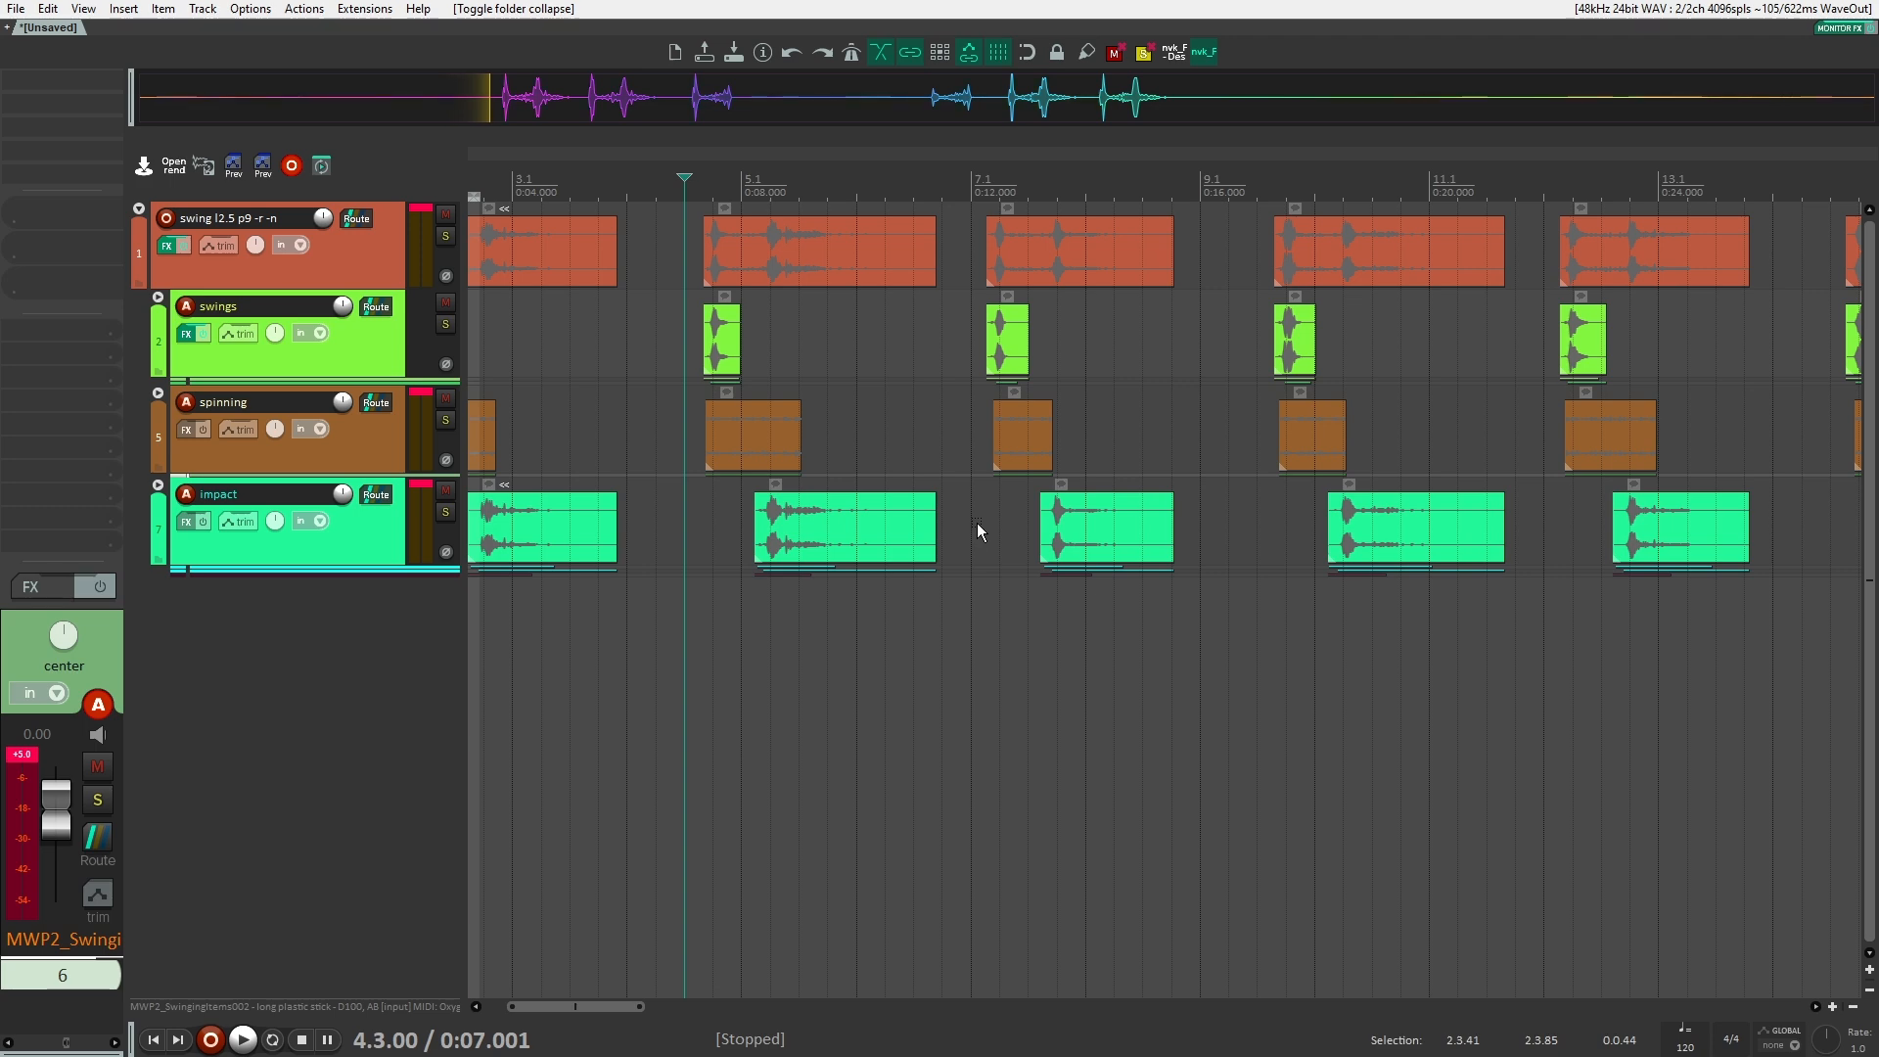
scroll(976, 523, down, 5)
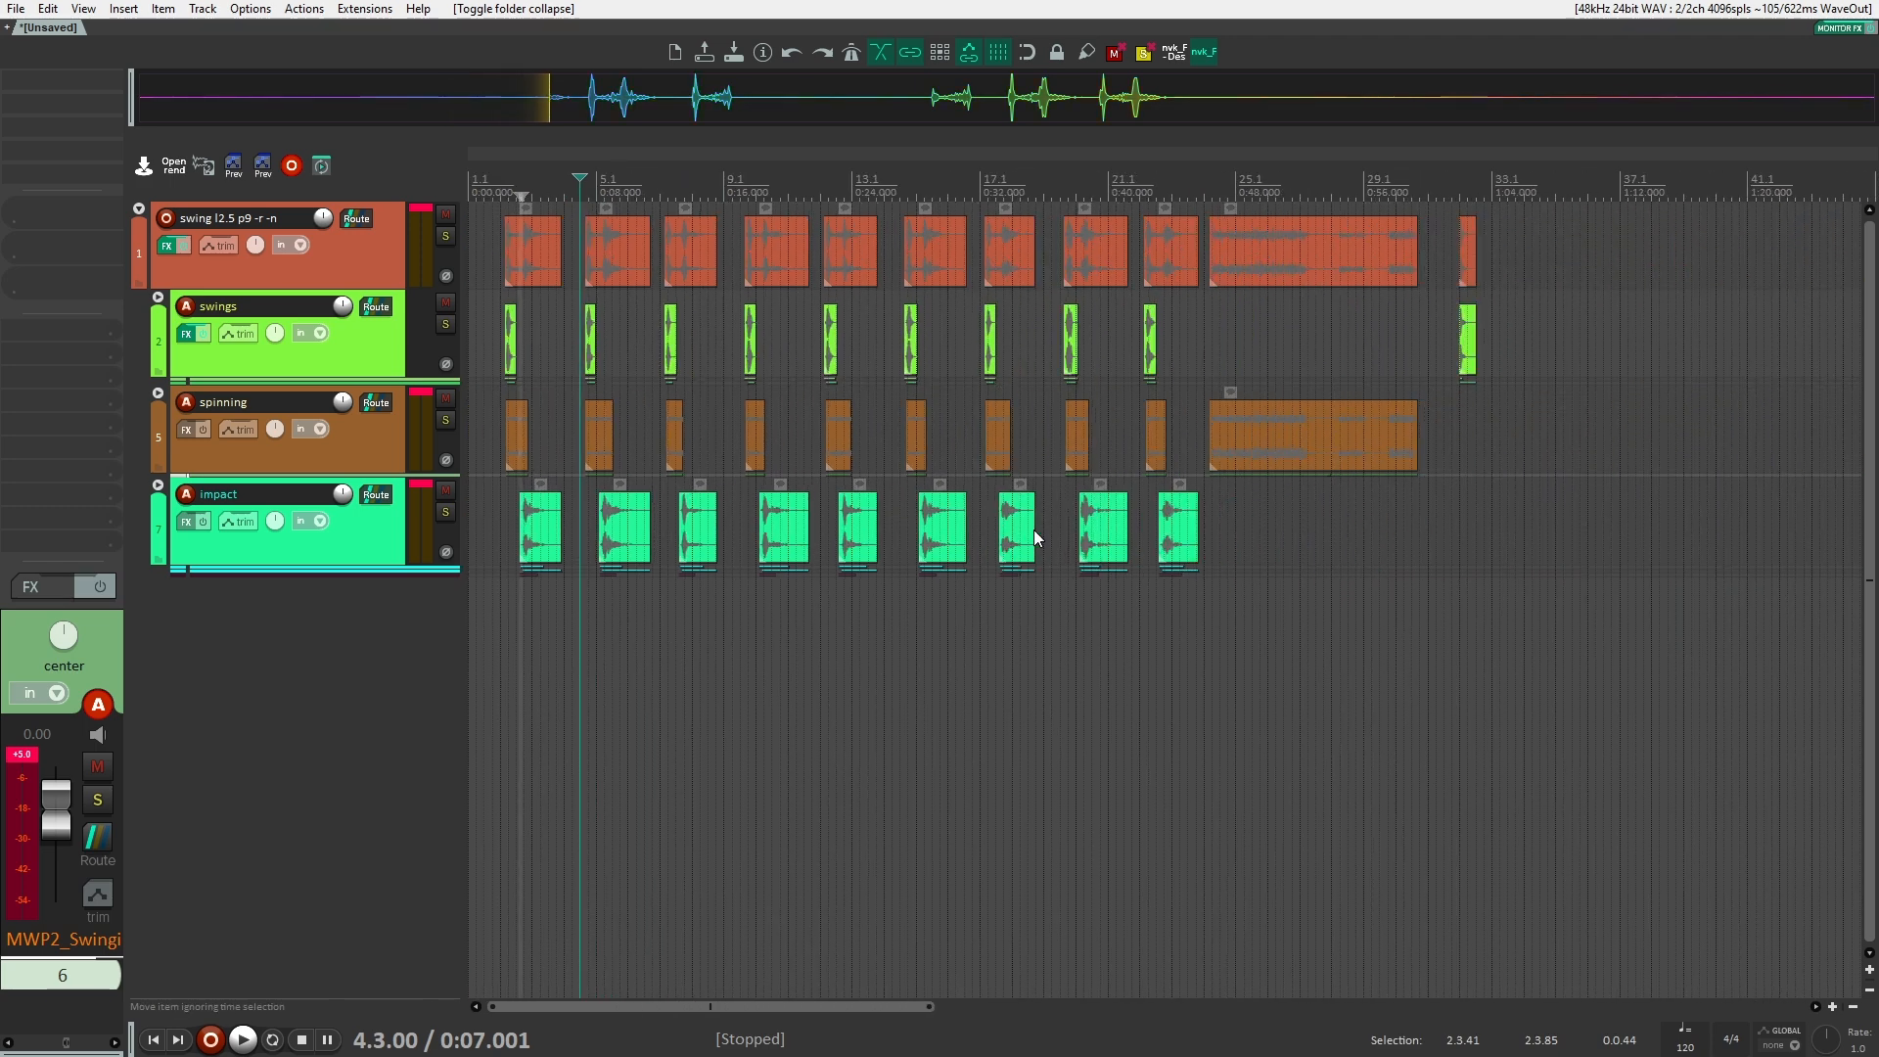